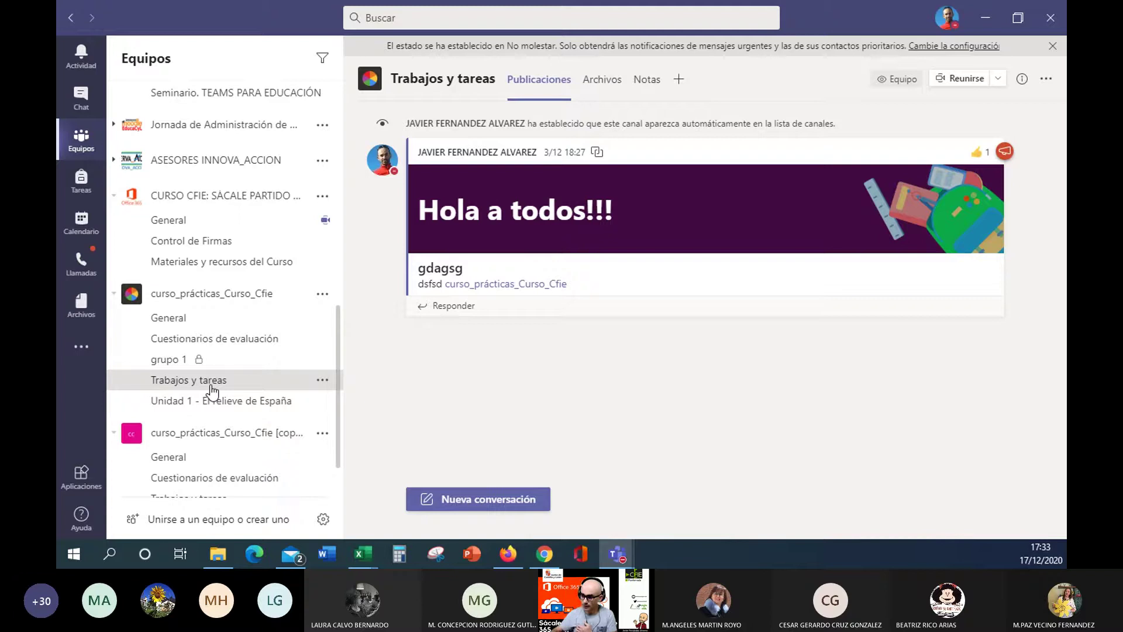
# Step: Open the assigned task "Mapa de Provincias de España" from the assignments of the curso_prácticas_Curso_Cfie General channel
pyautogui.click(193, 323)
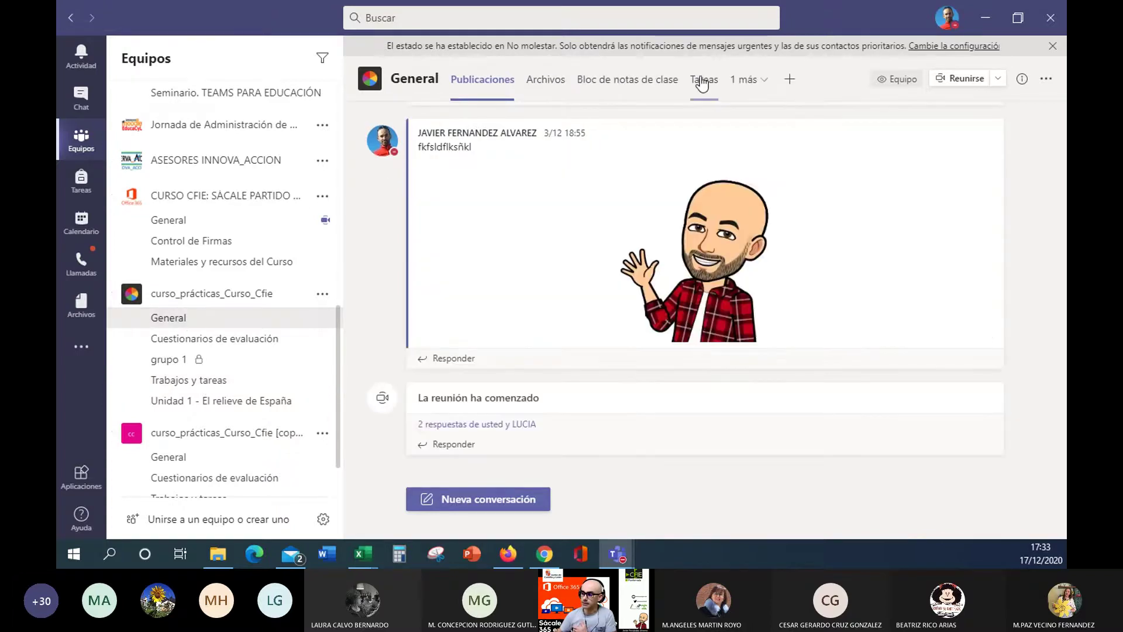
pyautogui.click(703, 82)
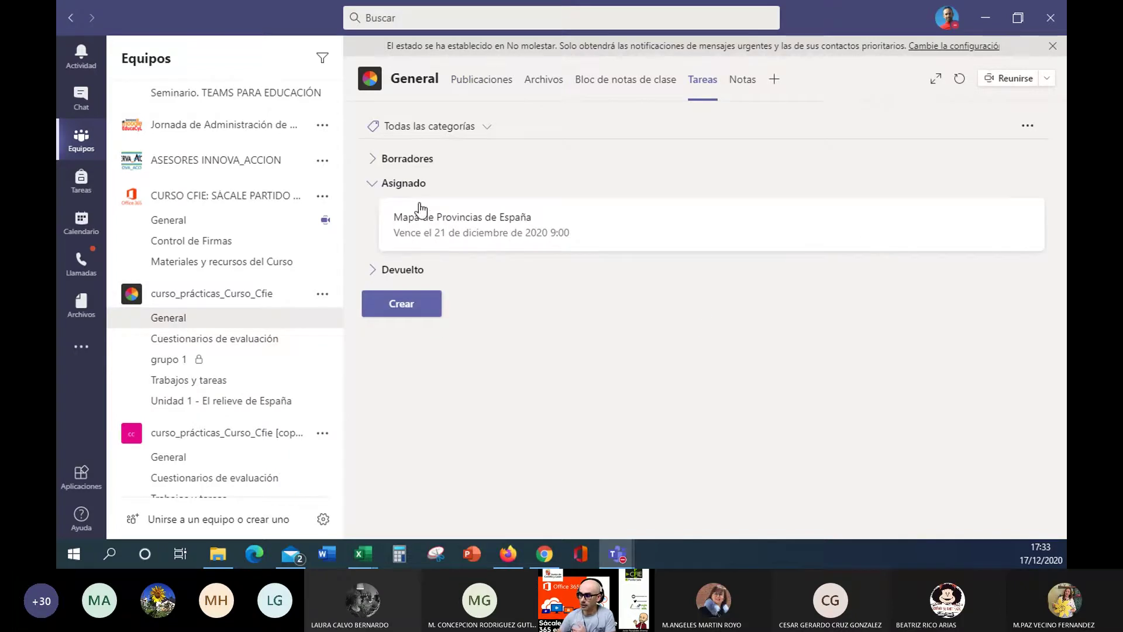
pyautogui.click(441, 228)
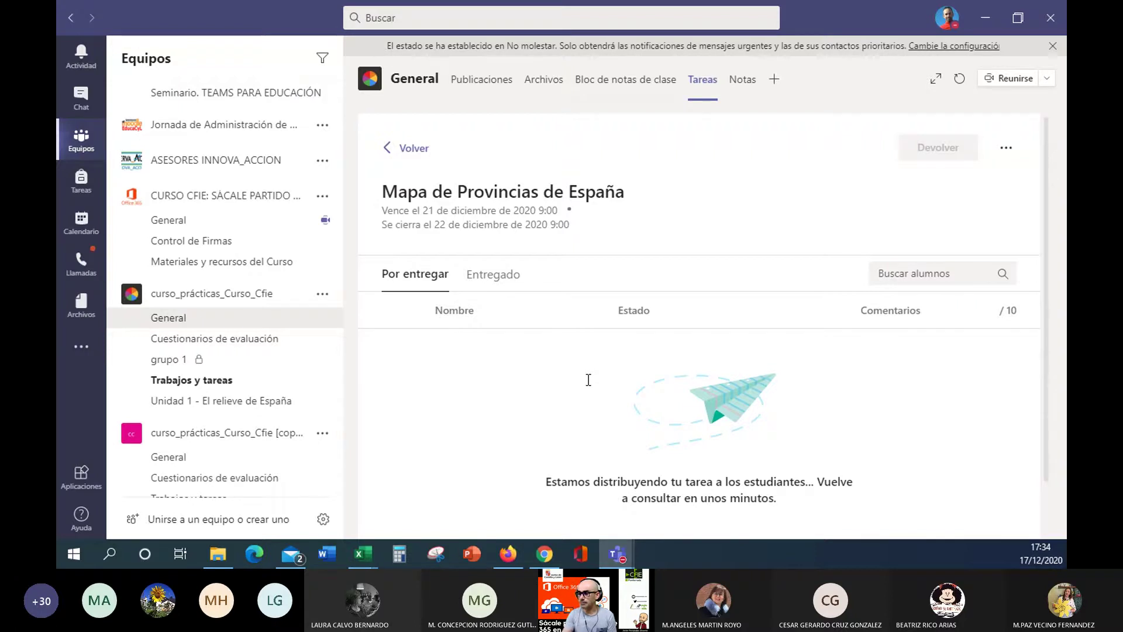
# Step: Open the map assignment from its notification in the Trabajos y tareas channel and review each student's submission status
pyautogui.click(218, 386)
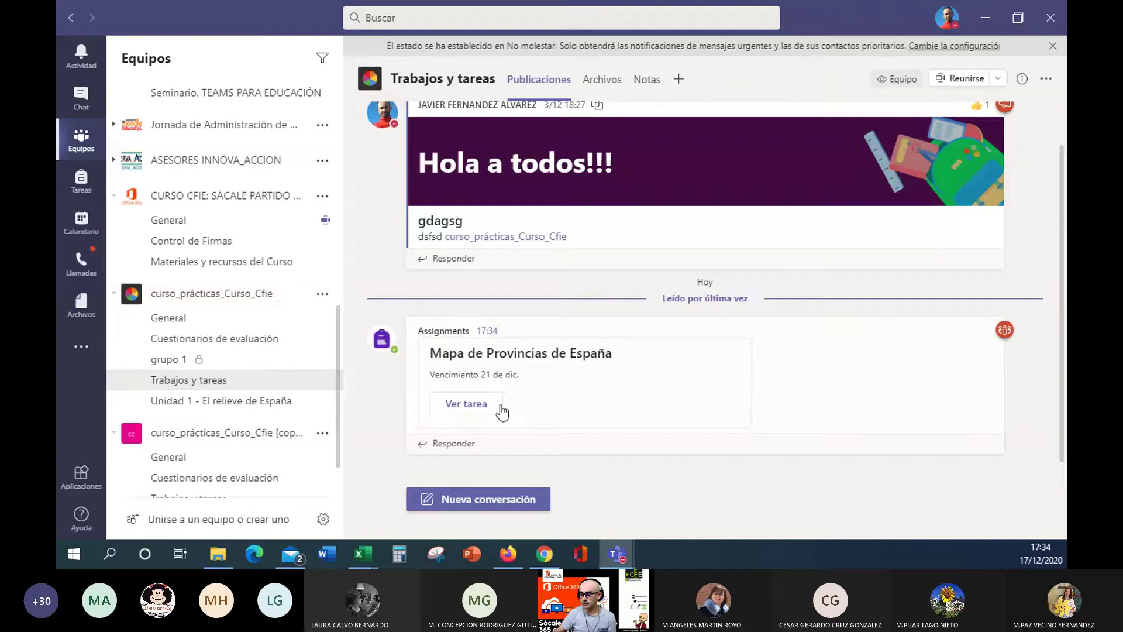
pyautogui.click(467, 404)
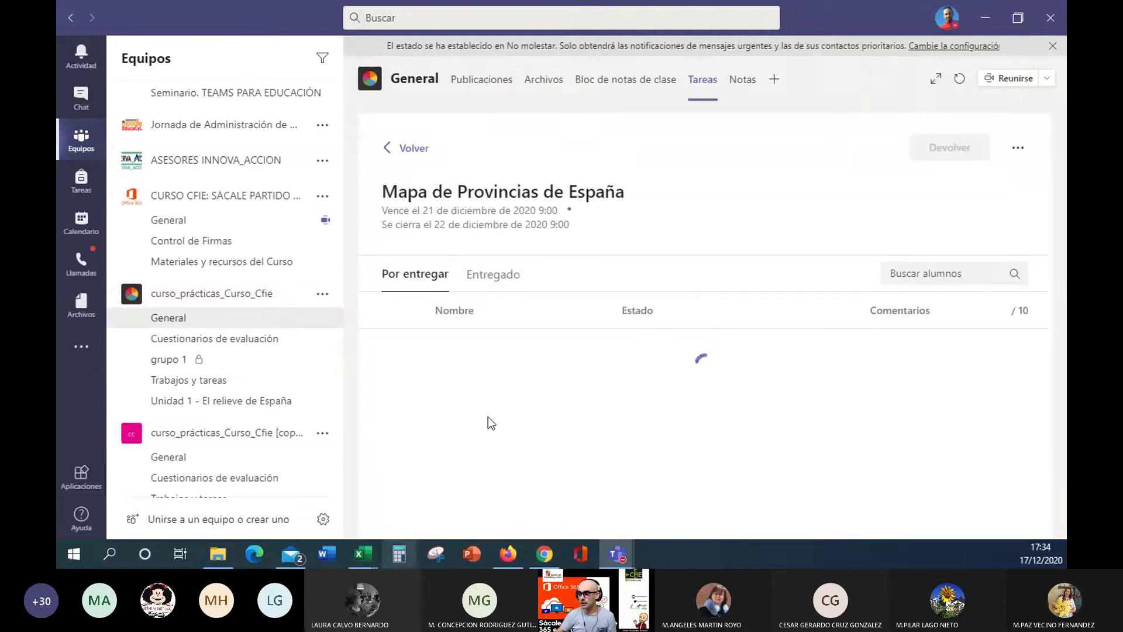
pyautogui.scroll(-10, 778, 358)
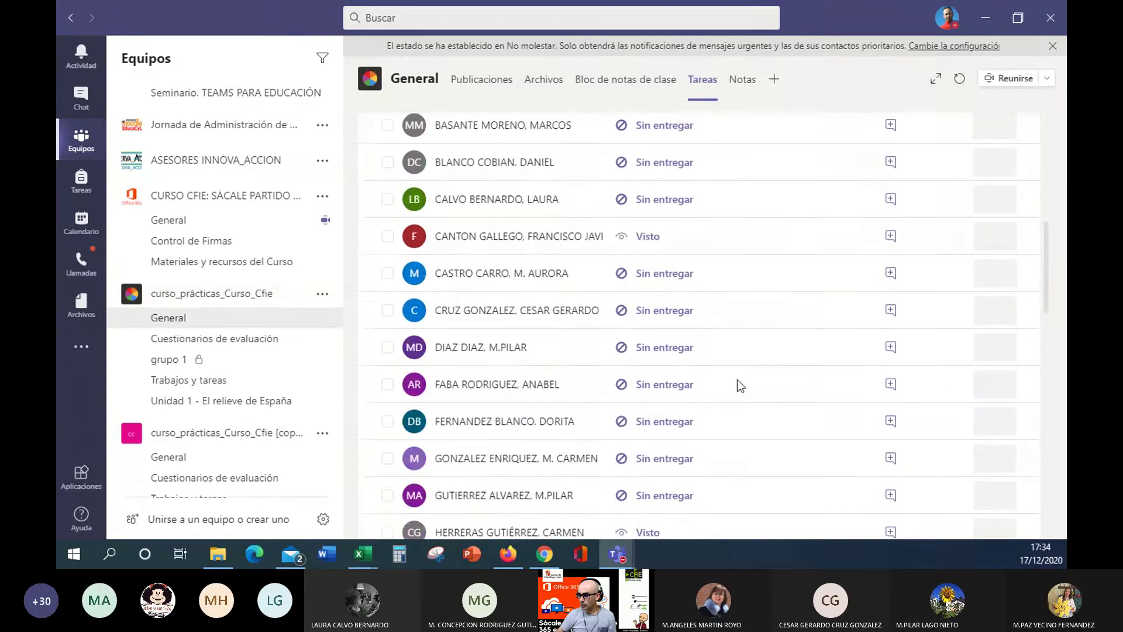
pyautogui.scroll(10, 718, 430)
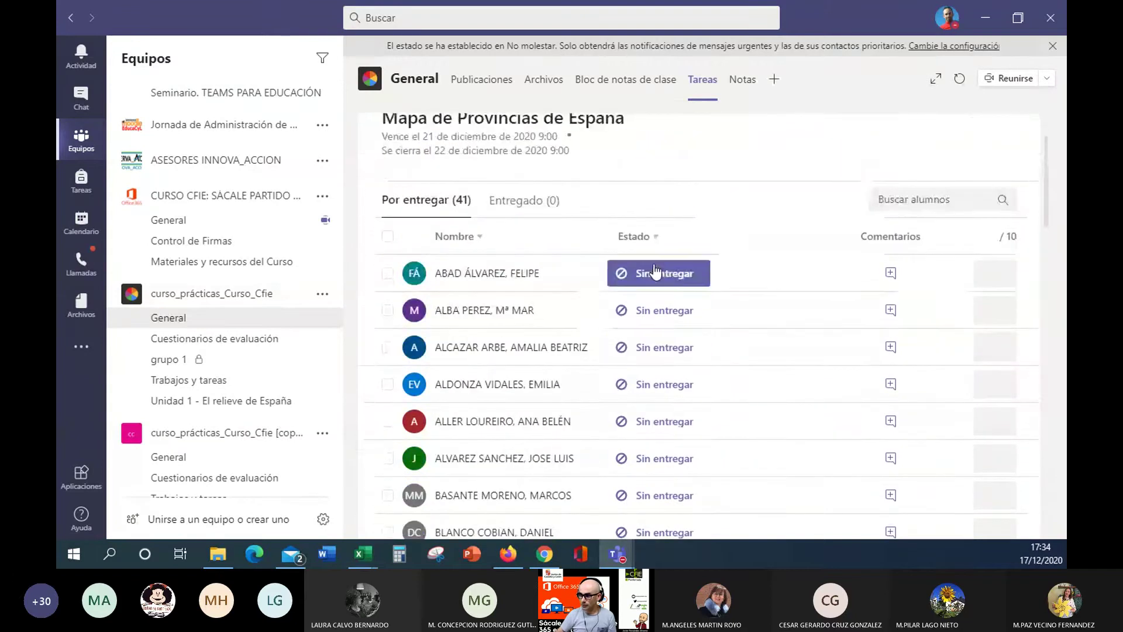
pyautogui.scroll(-5, 647, 460)
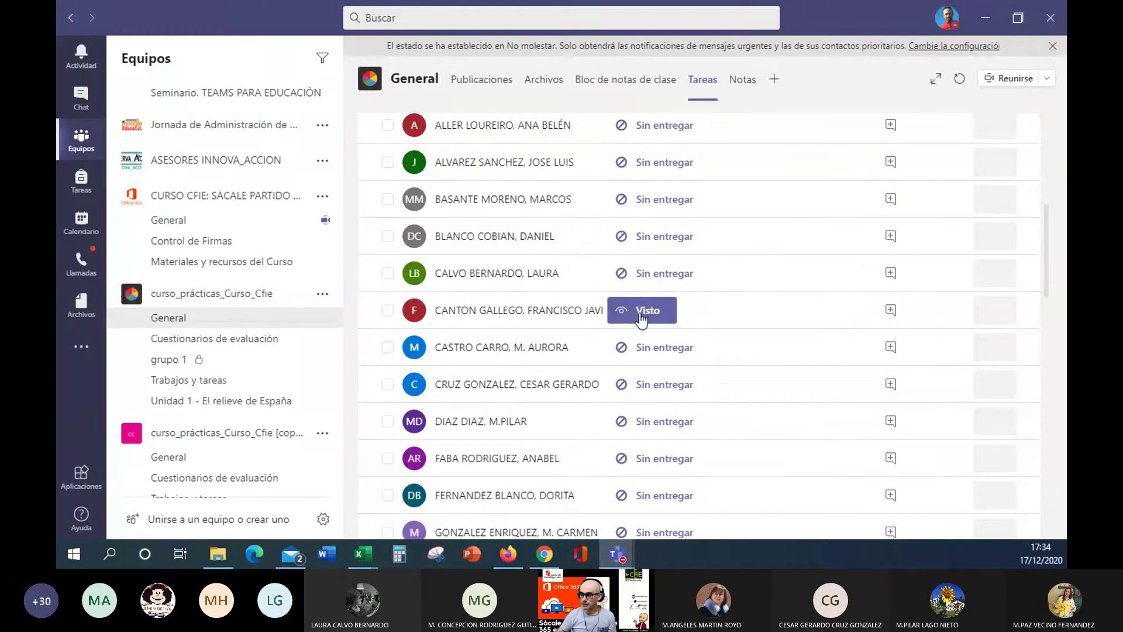
pyautogui.scroll(-5, 638, 320)
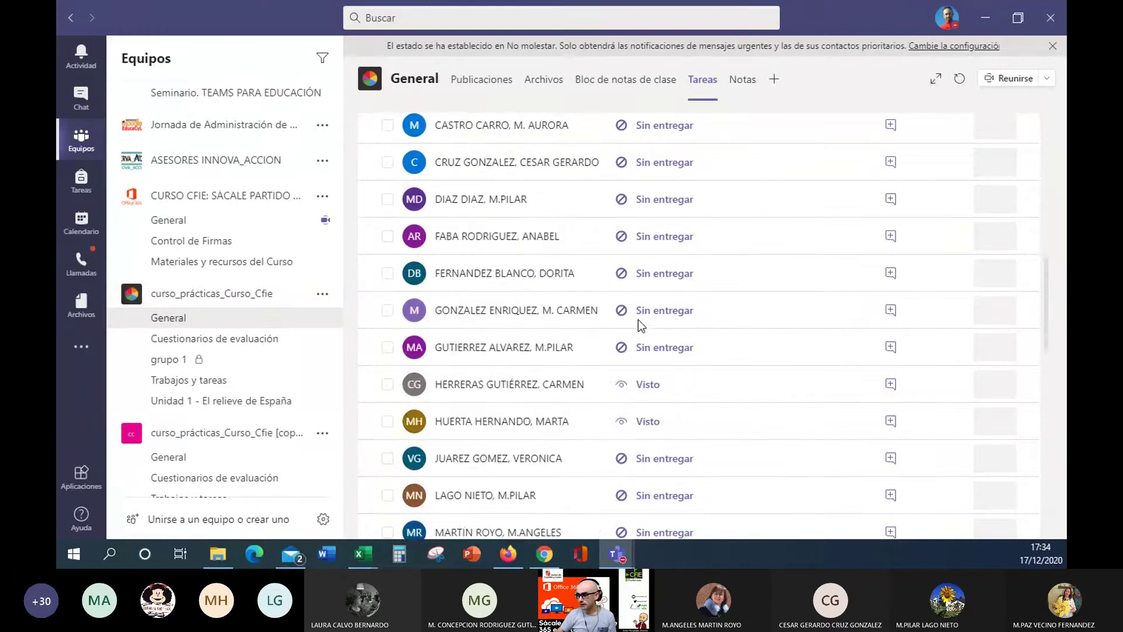
pyautogui.scroll(10, 717, 345)
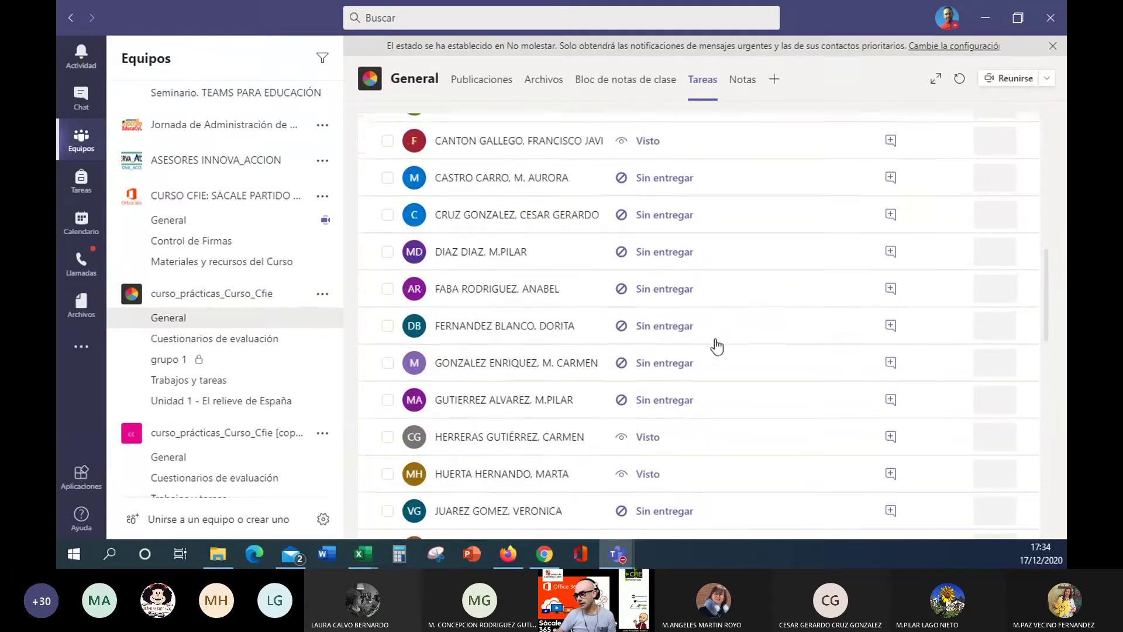
pyautogui.scroll(3, 720, 346)
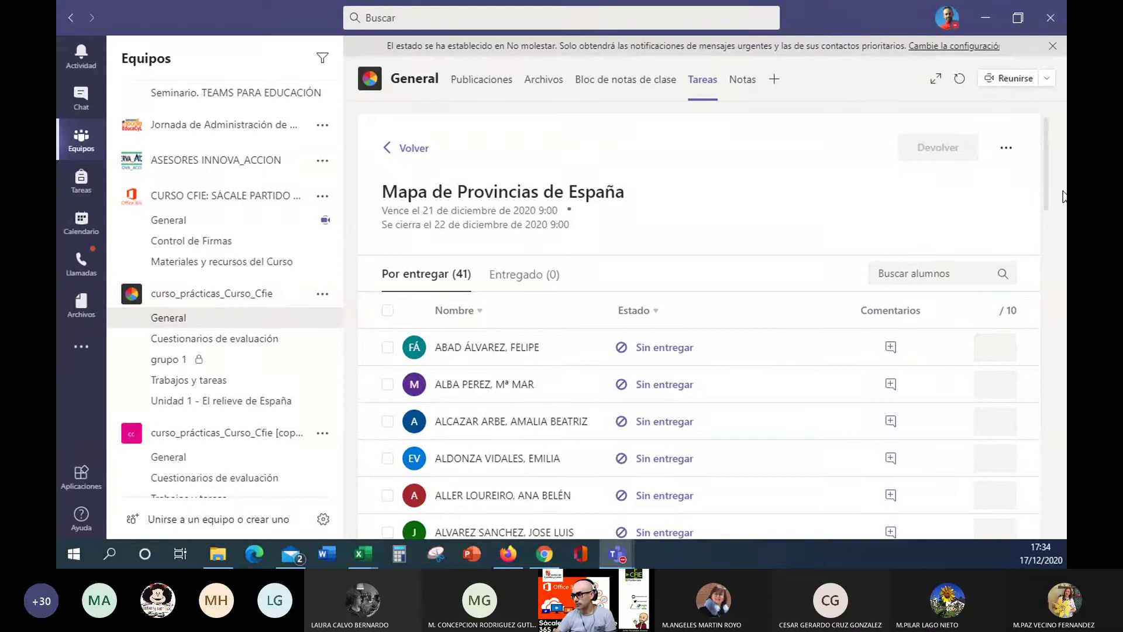
# Step: Preview the map assignment in student view, look at its reference map image, and return to the assignments list
pyautogui.click(1007, 152)
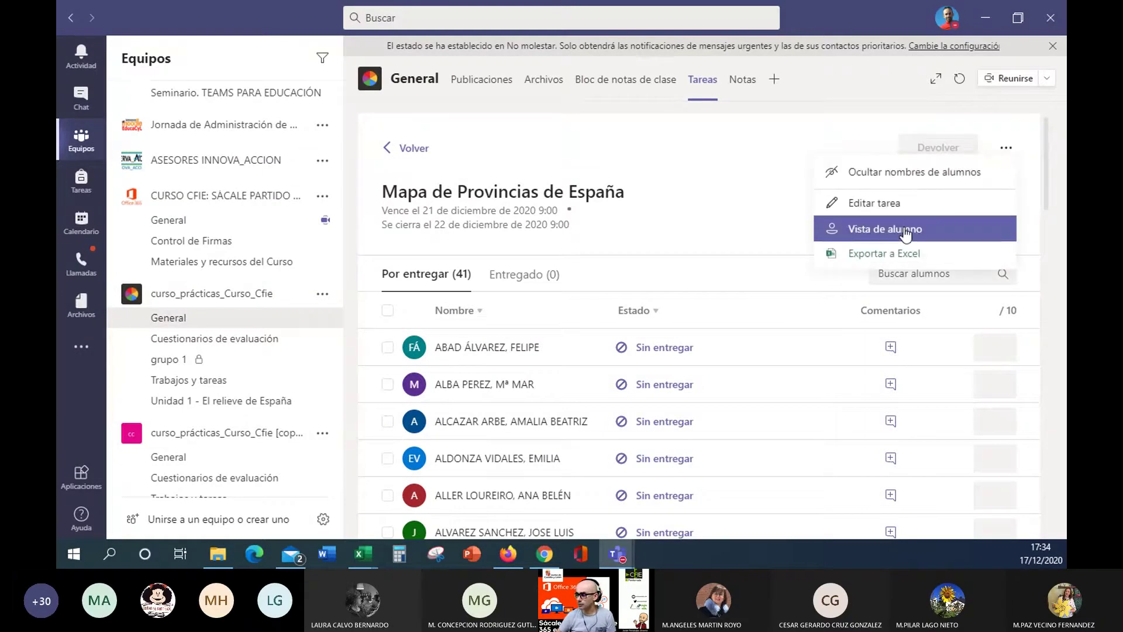
pyautogui.click(942, 226)
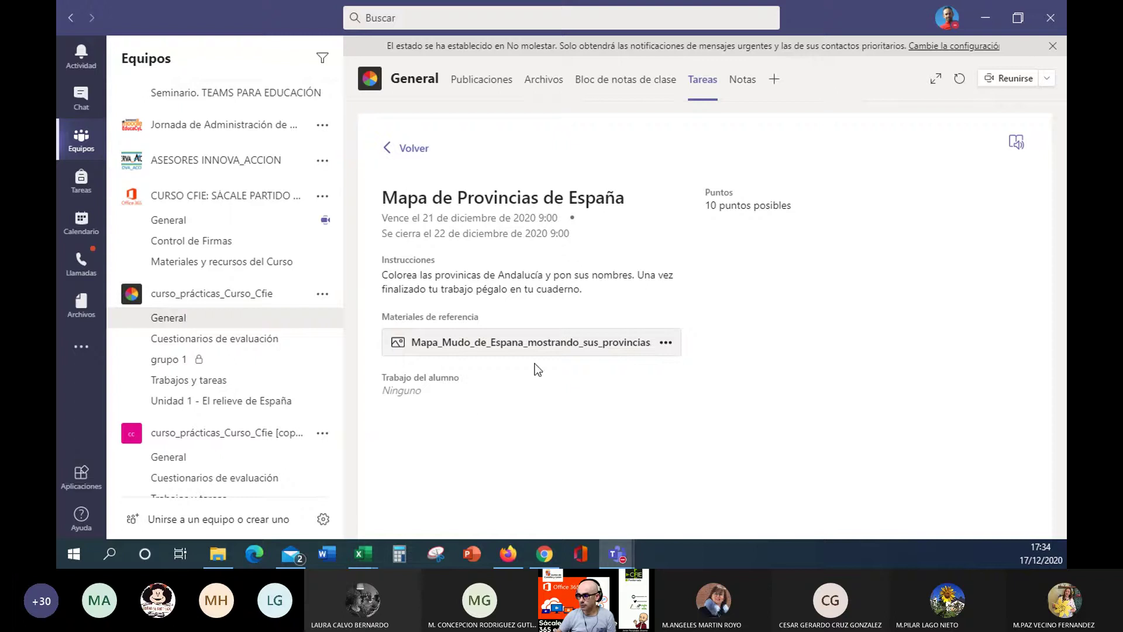
pyautogui.click(469, 344)
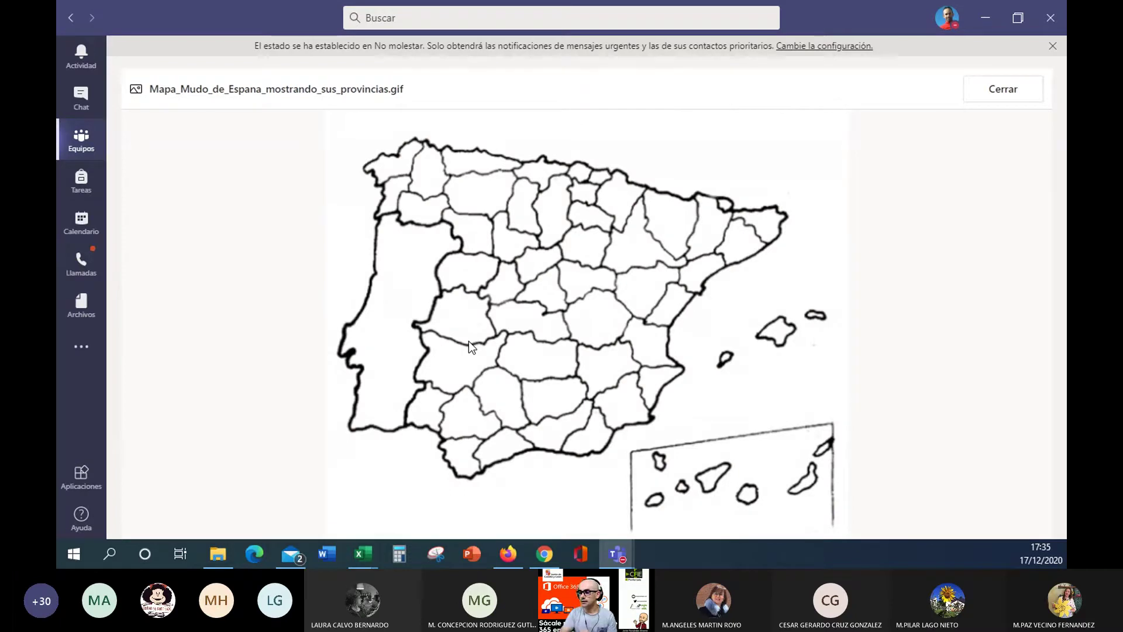
pyautogui.click(1013, 91)
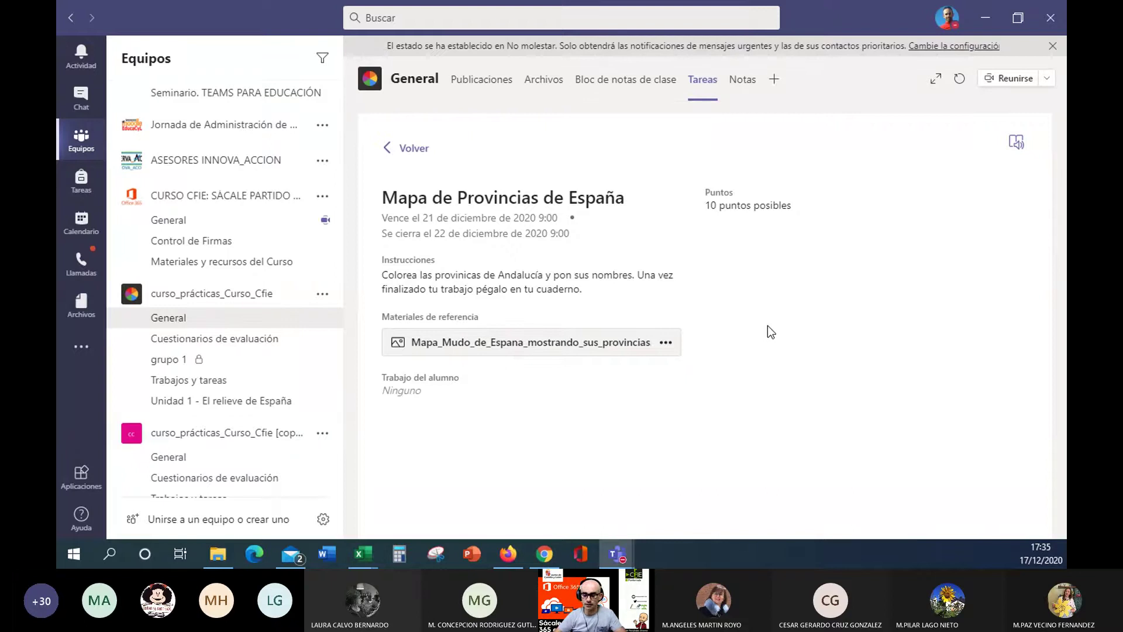
pyautogui.click(400, 149)
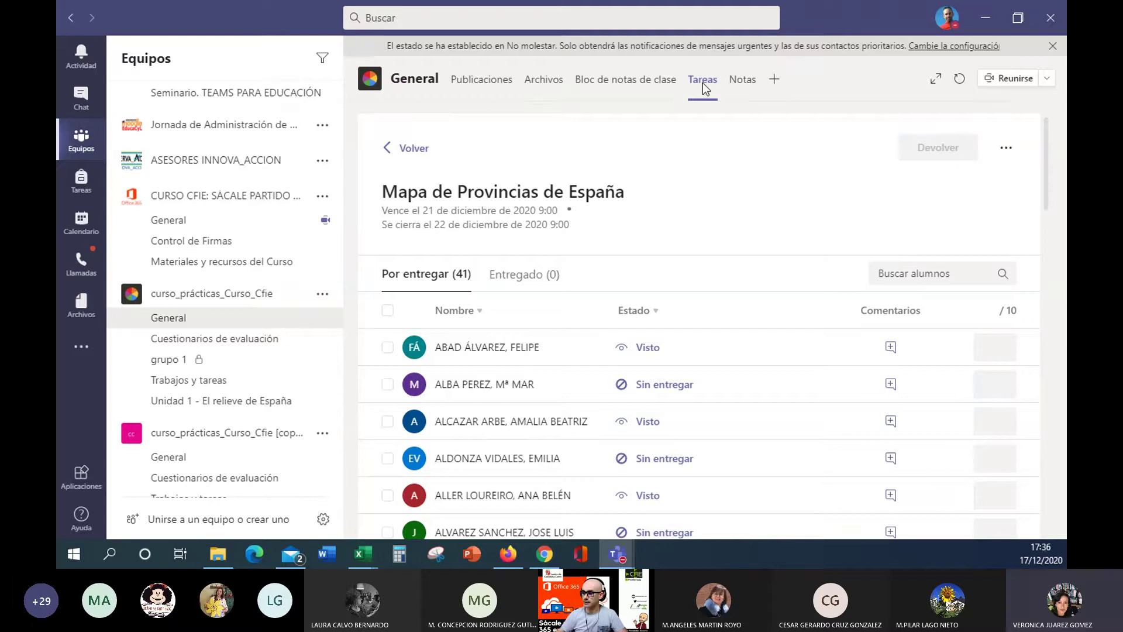
pyautogui.click(404, 150)
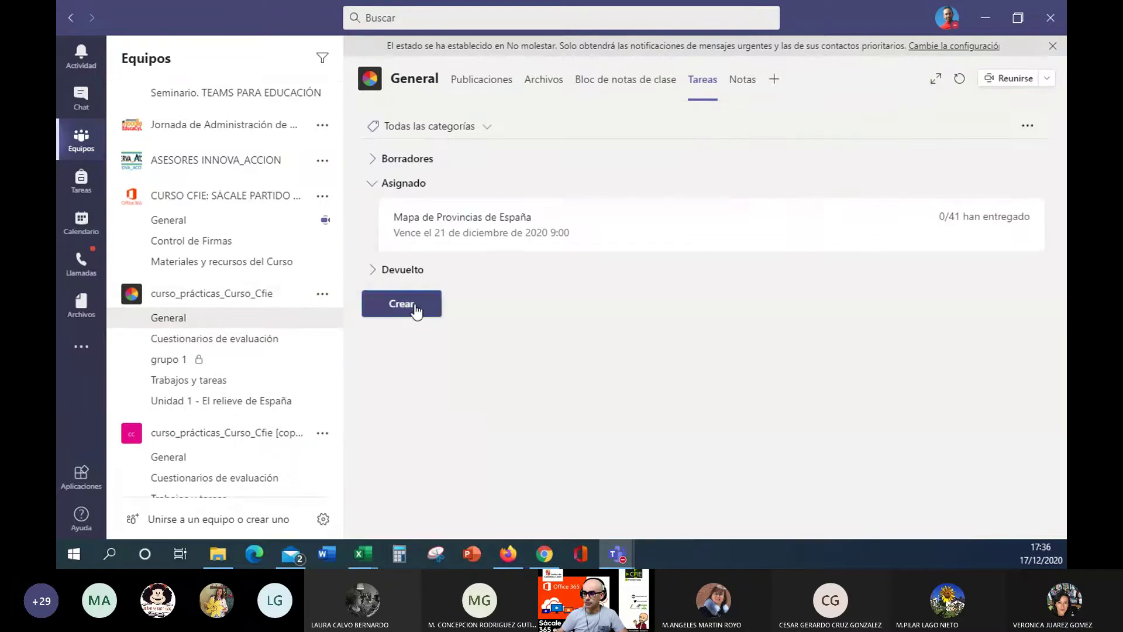
# Step: Create a new assignment, review its form fields, and save it untitled as a draft
pyautogui.click(416, 310)
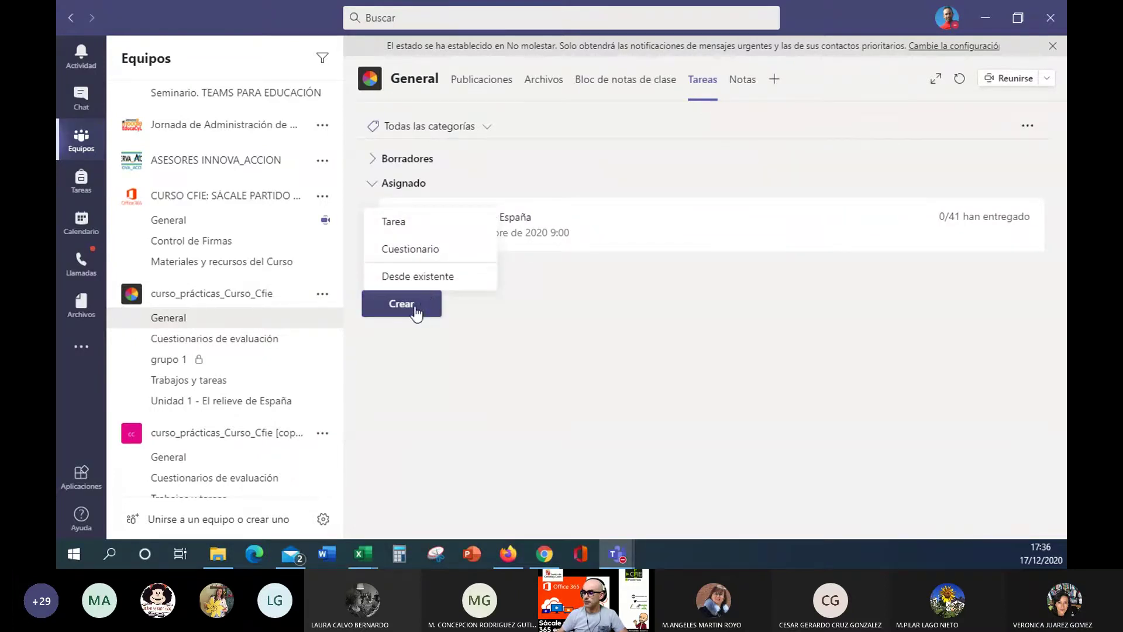
pyautogui.click(413, 224)
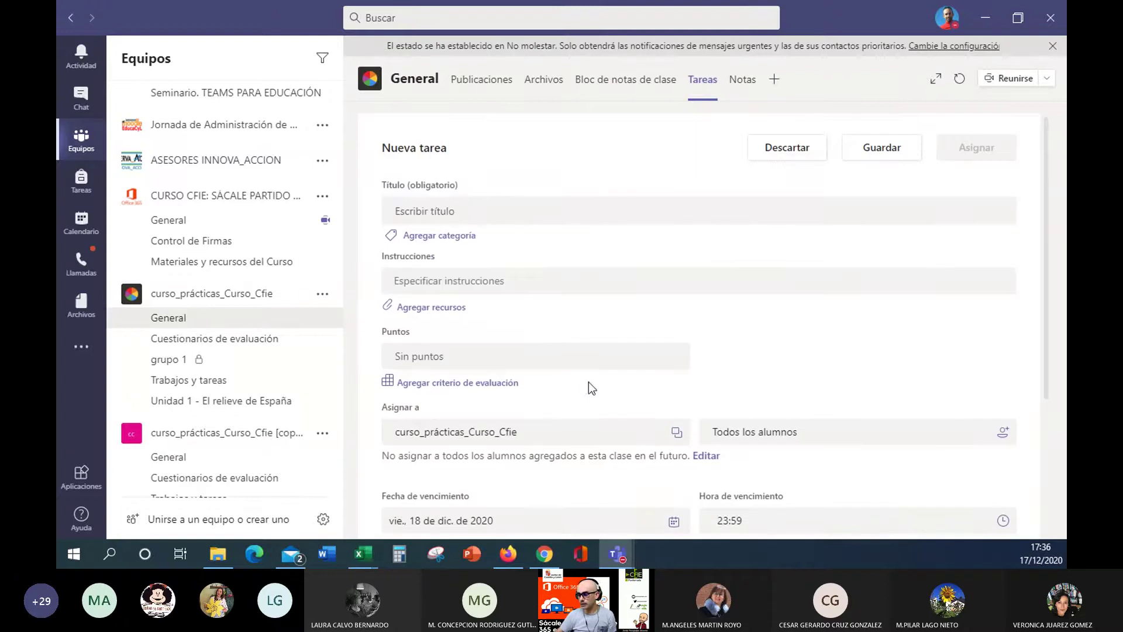
pyautogui.scroll(-3, 592, 384)
pyautogui.scroll(1, 733, 346)
pyautogui.scroll(2, 494, 248)
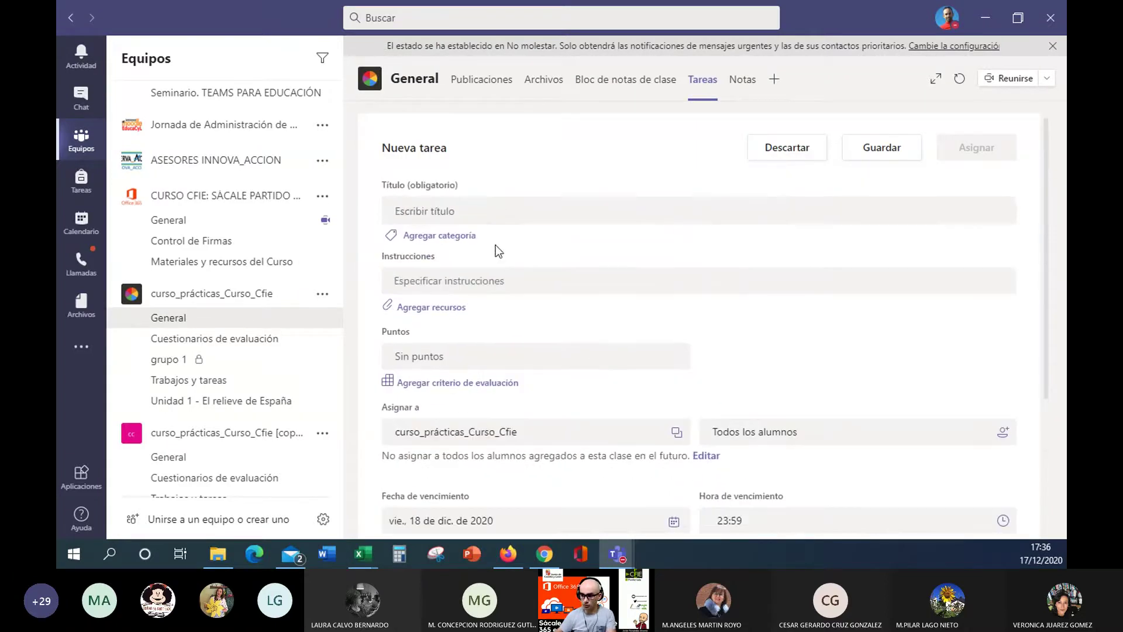
pyautogui.scroll(-3, 646, 450)
pyautogui.scroll(-1, 649, 446)
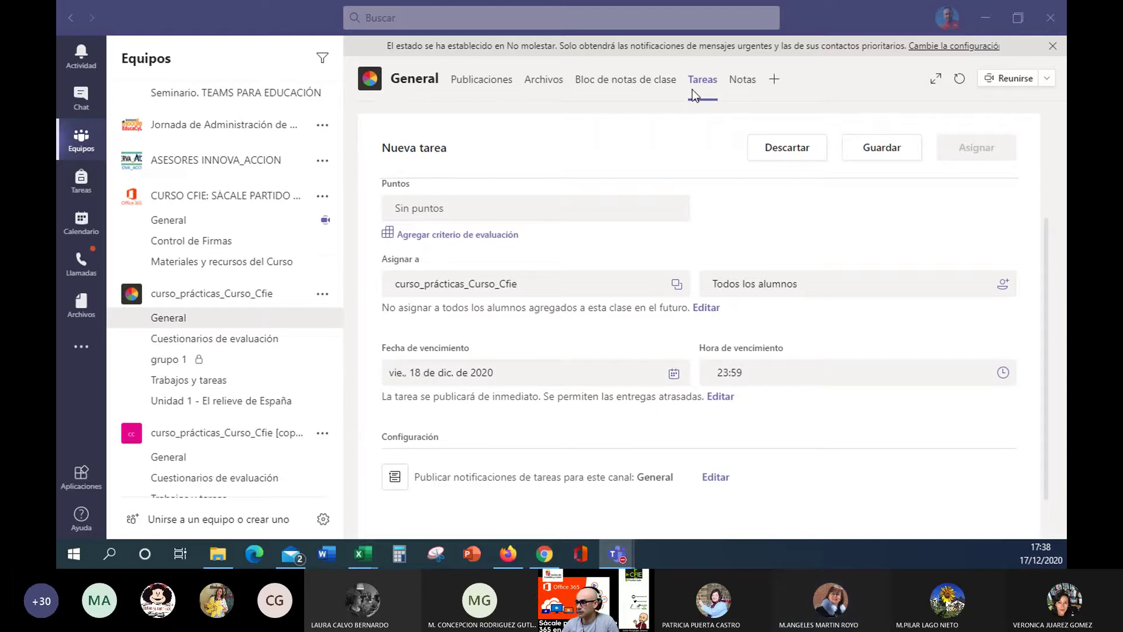
pyautogui.click(868, 151)
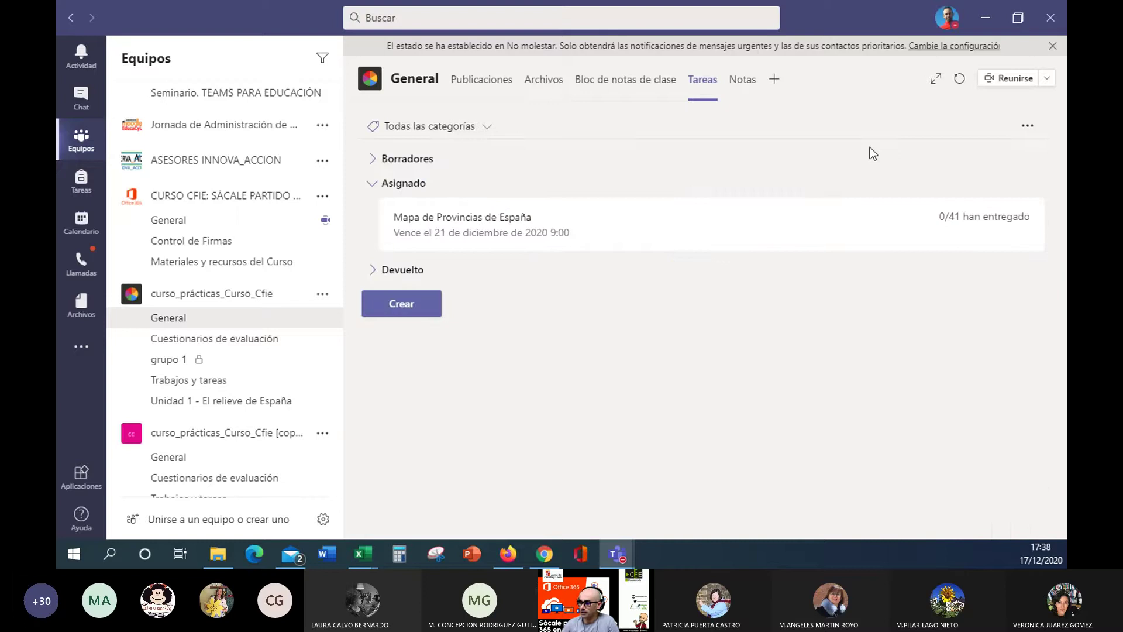
# Step: Reopen the untitled assignment from the drafts, look at its form, and save it again as a draft
pyautogui.click(374, 159)
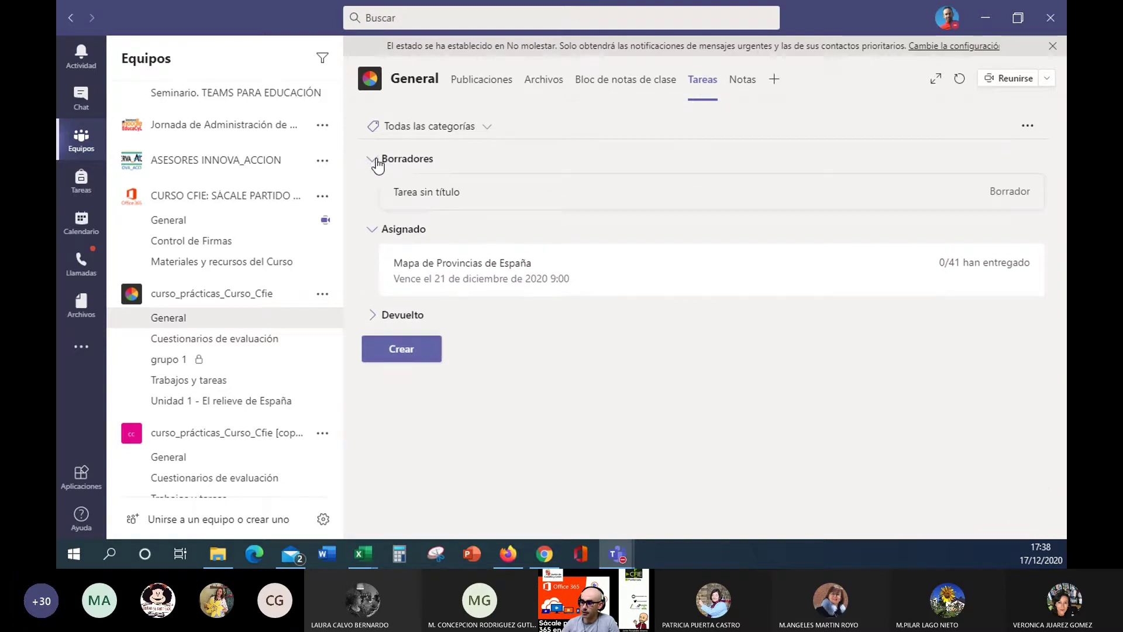
pyautogui.click(519, 199)
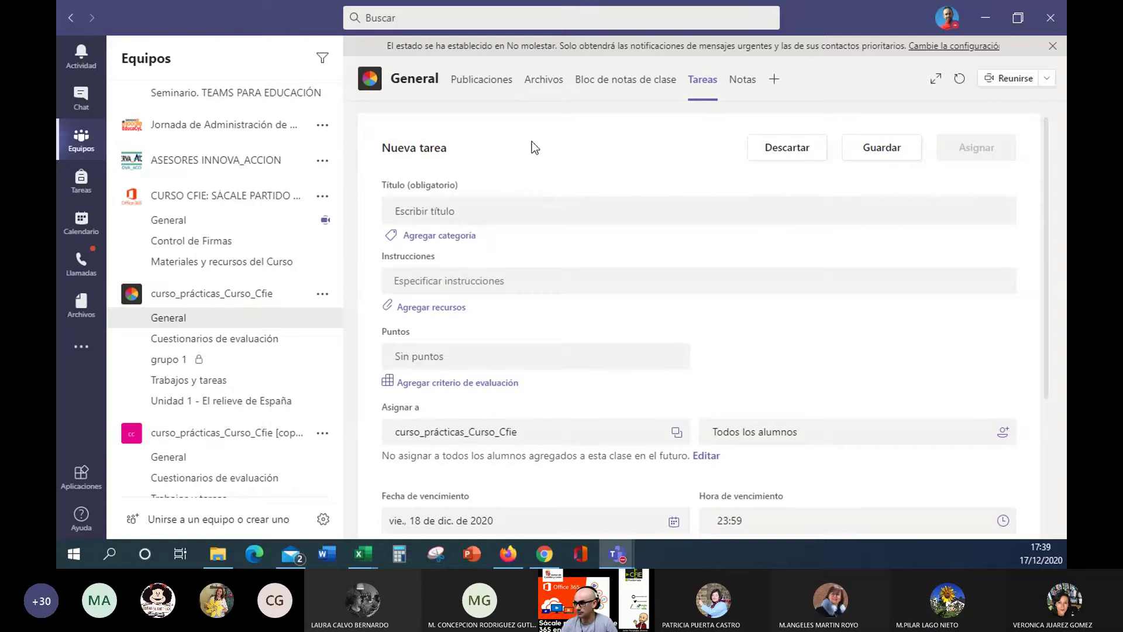
pyautogui.click(894, 147)
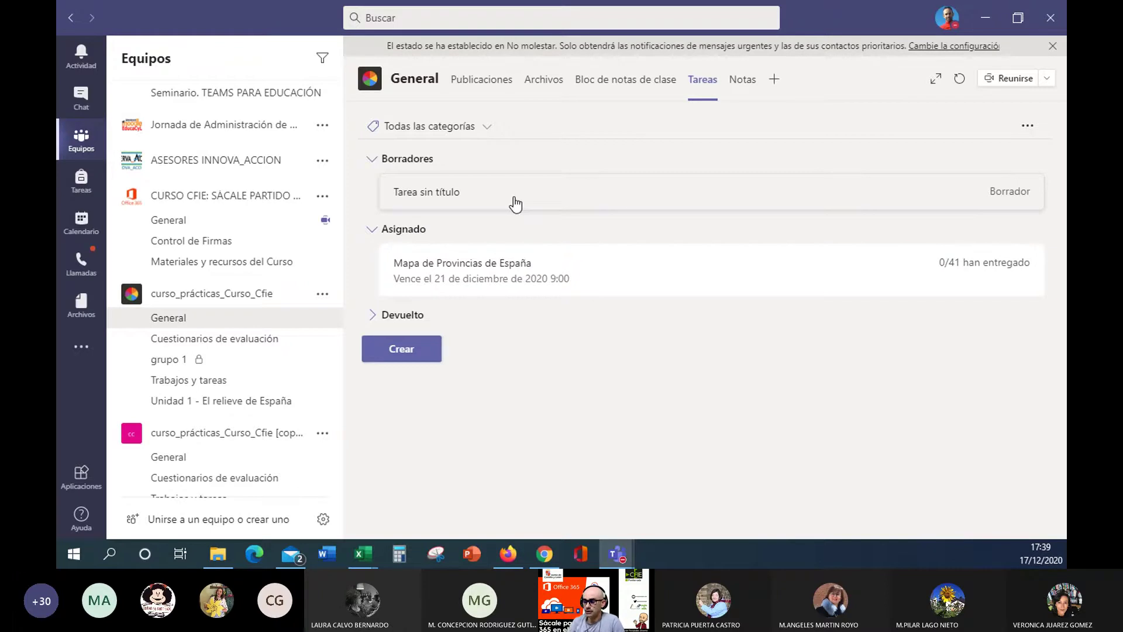
# Step: Open the assignments of the General channel in the team curso_prácticas_Curso_Cfie [copia]
pyautogui.scroll(-1, 189, 399)
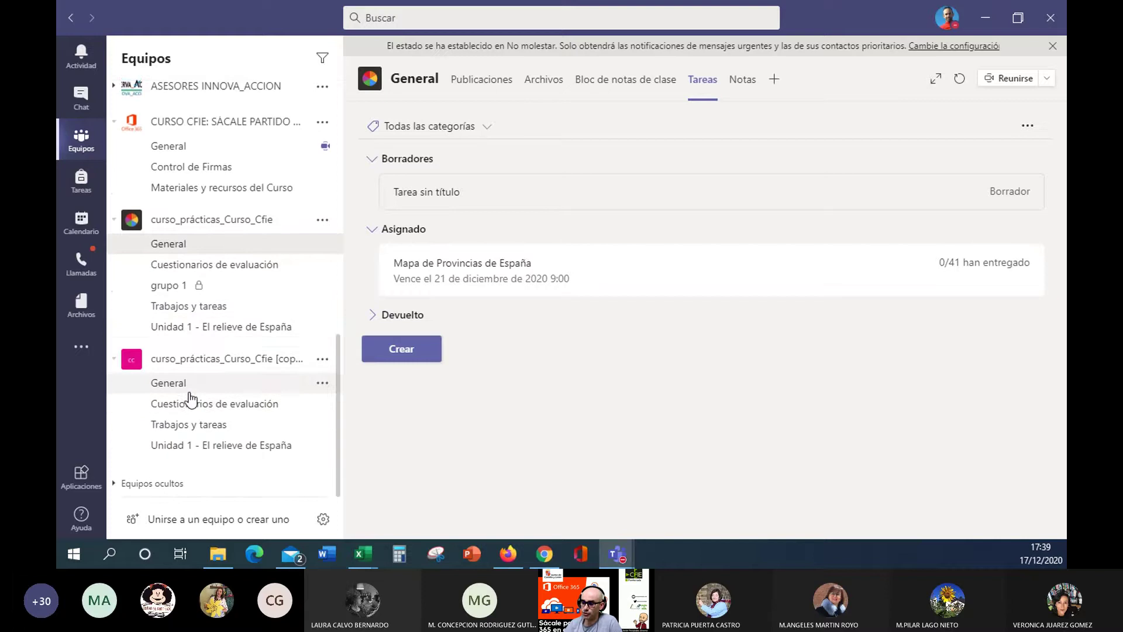
pyautogui.click(242, 359)
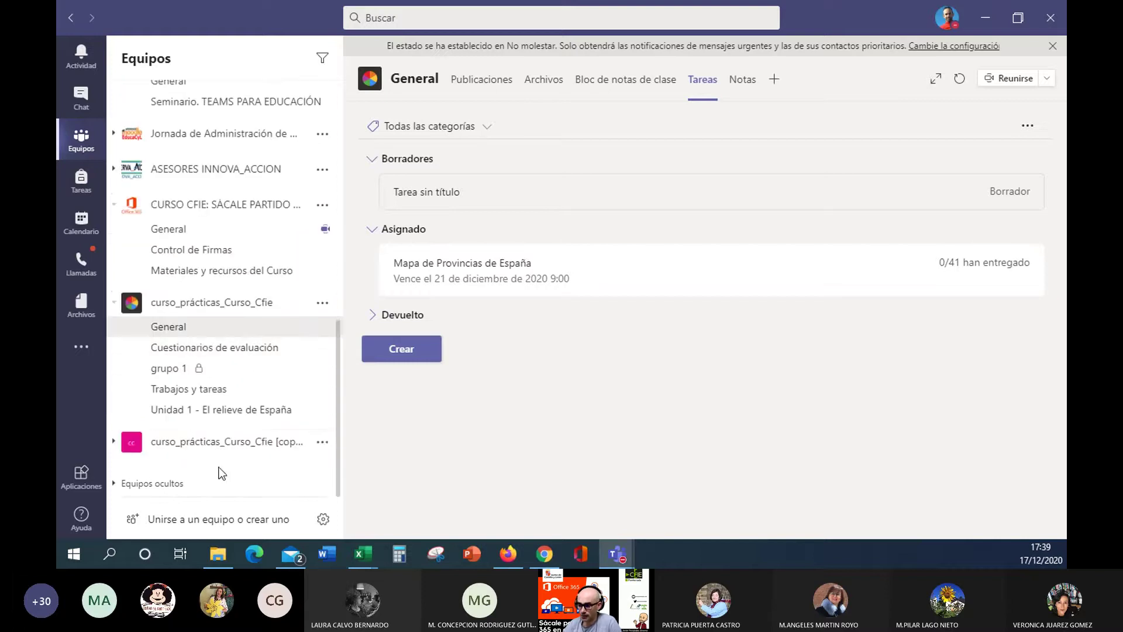
pyautogui.click(114, 444)
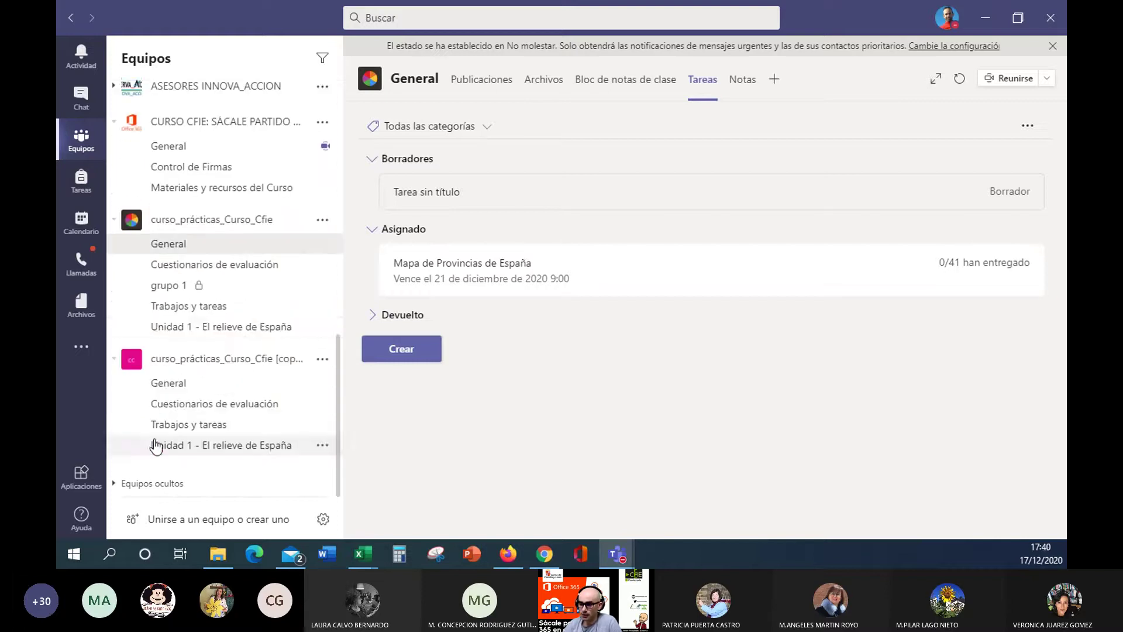
pyautogui.click(175, 386)
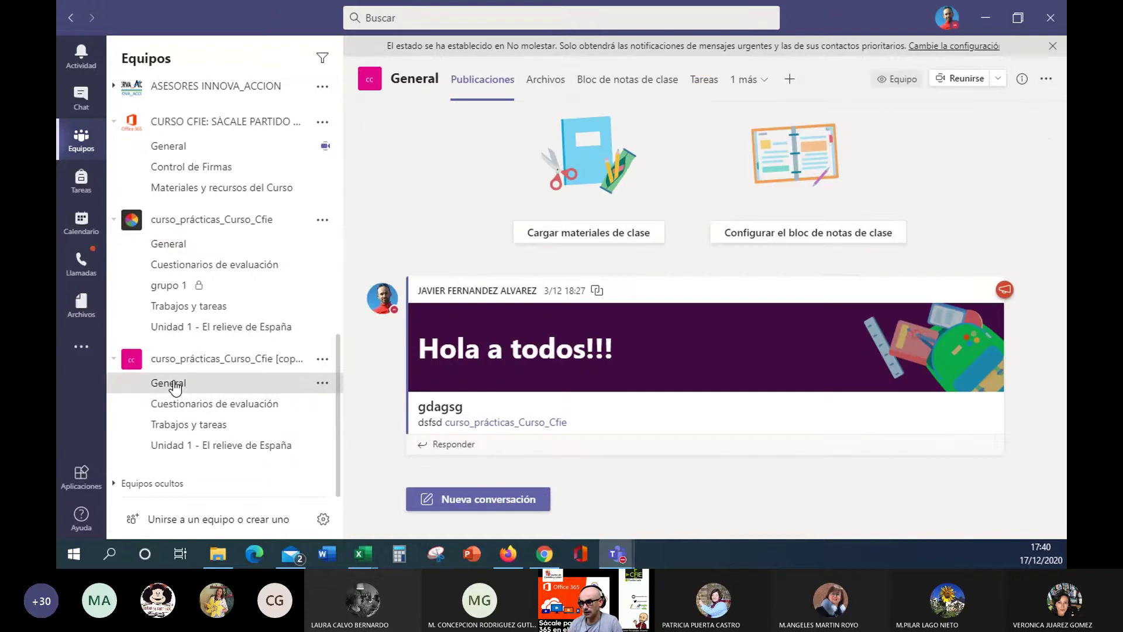
pyautogui.click(699, 82)
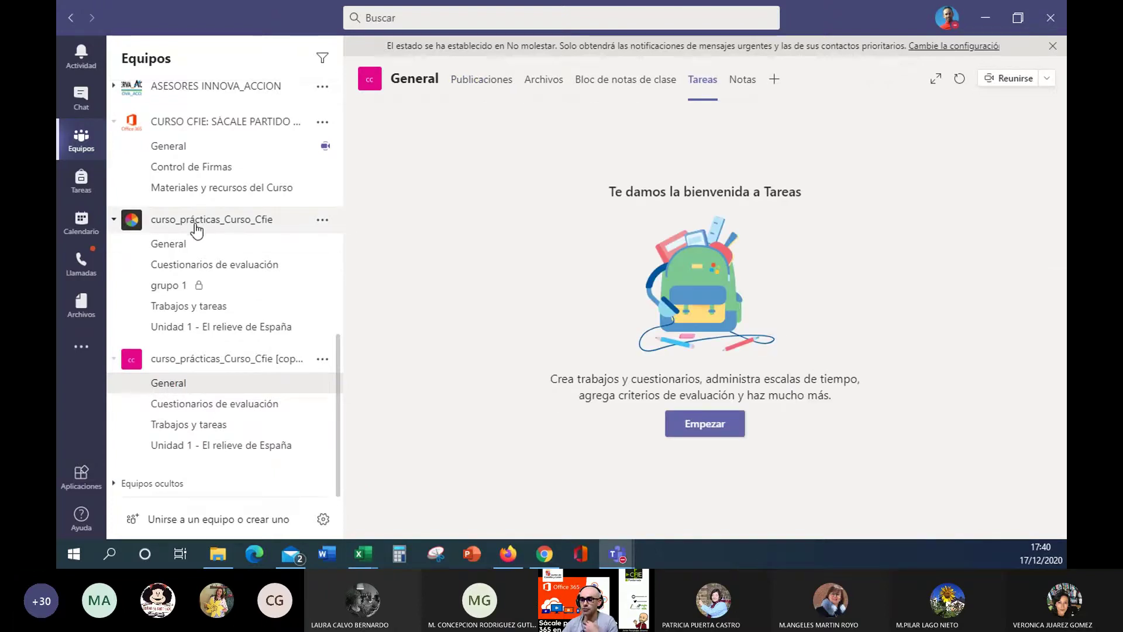
# Step: Start using assignments in this team and check the class curso_prácticas_Curso_Cfie [copia] for an existing assignment to reuse
pyautogui.click(688, 429)
pyautogui.click(429, 524)
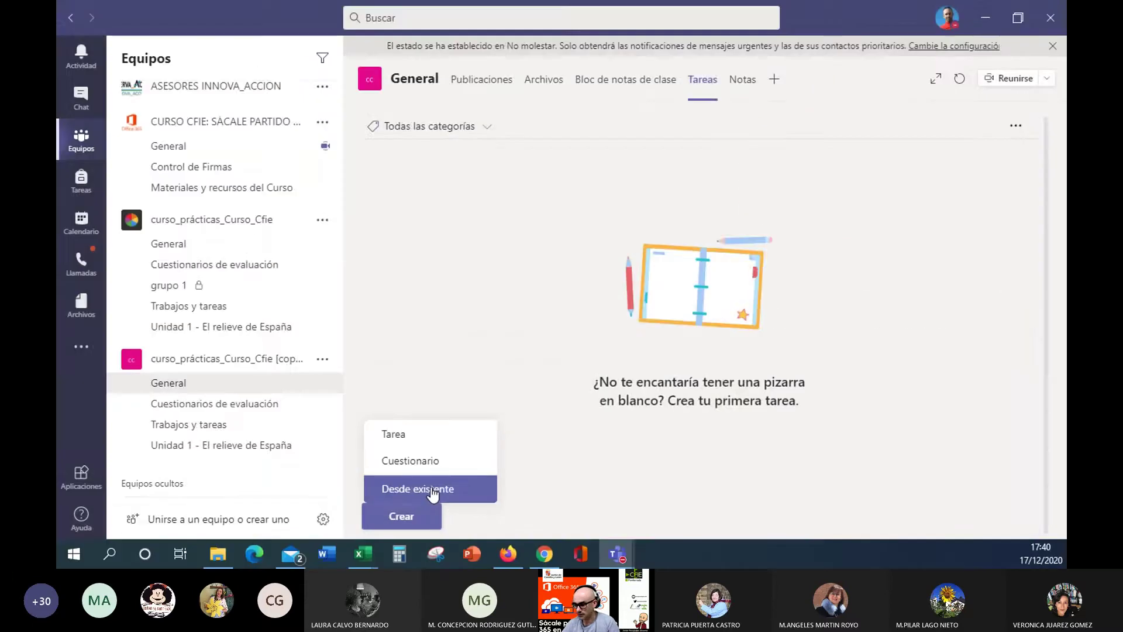
pyautogui.click(443, 488)
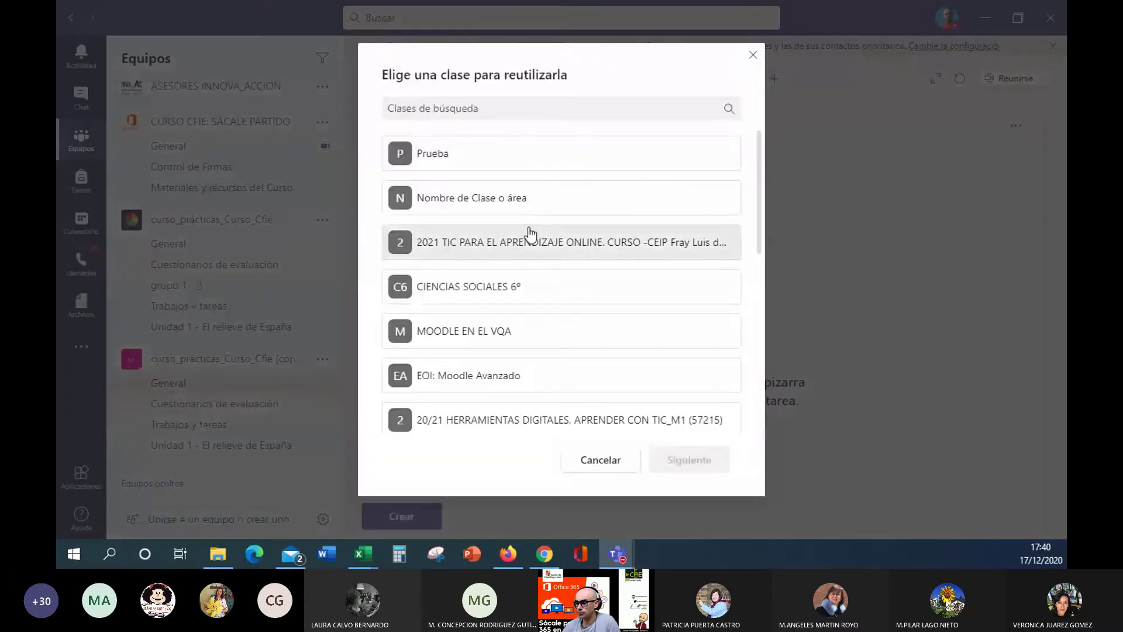
pyautogui.scroll(-3, 518, 275)
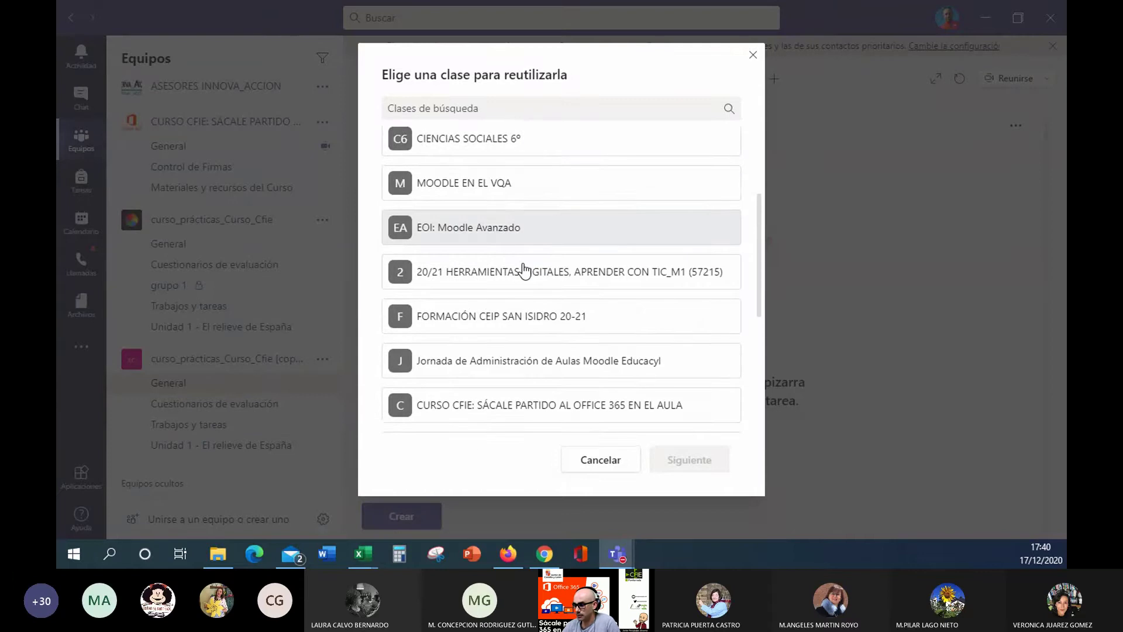
pyautogui.scroll(-5, 523, 271)
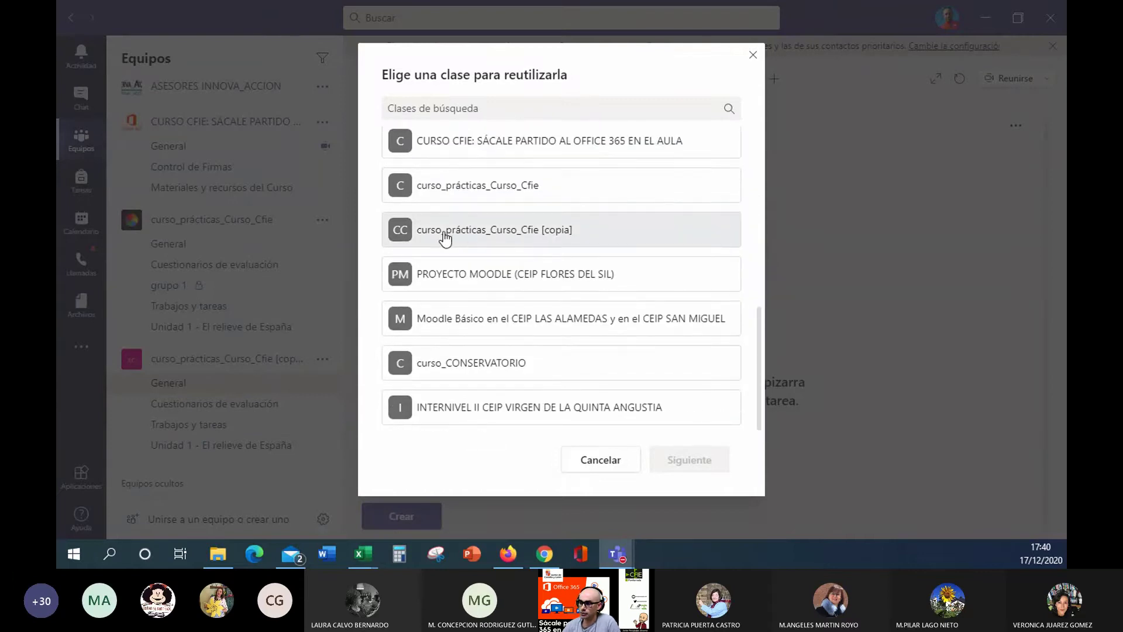
pyautogui.click(539, 237)
pyautogui.click(693, 465)
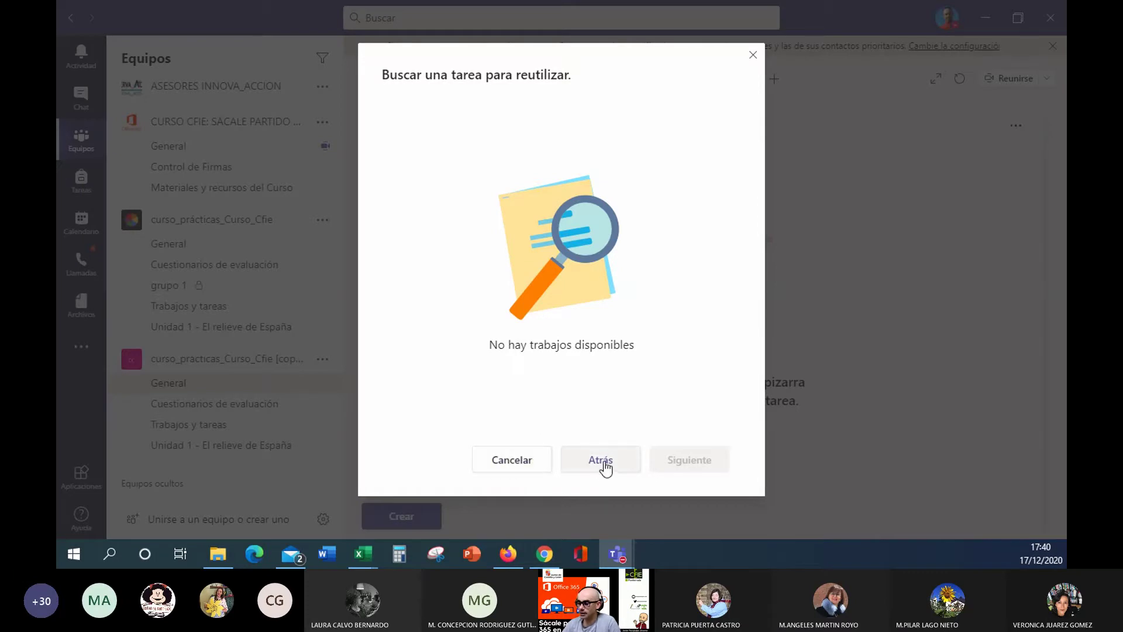
pyautogui.click(509, 461)
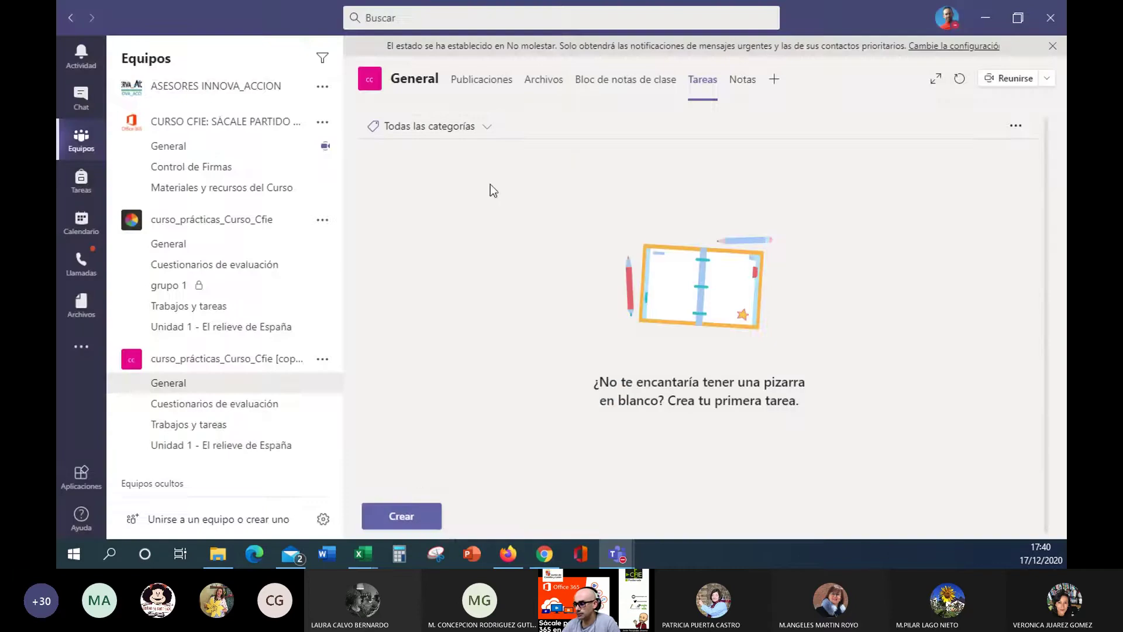
# Step: Create a new assignment from the existing Descubriendo América assignment of the class CIENCIAS SOCIALES 6º
pyautogui.click(417, 517)
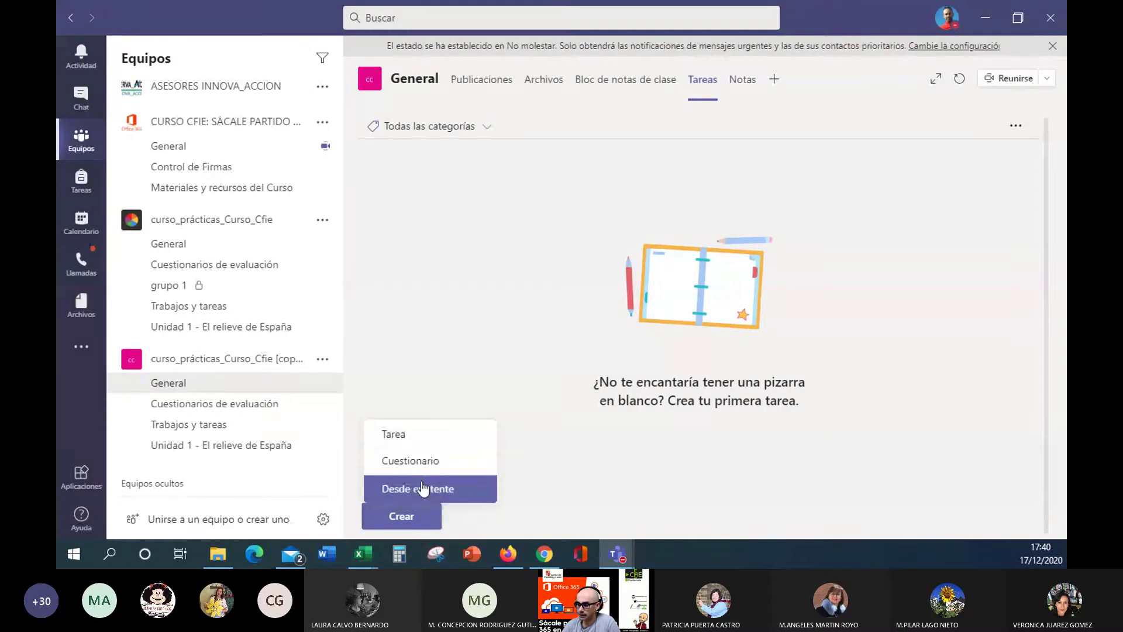
pyautogui.click(420, 489)
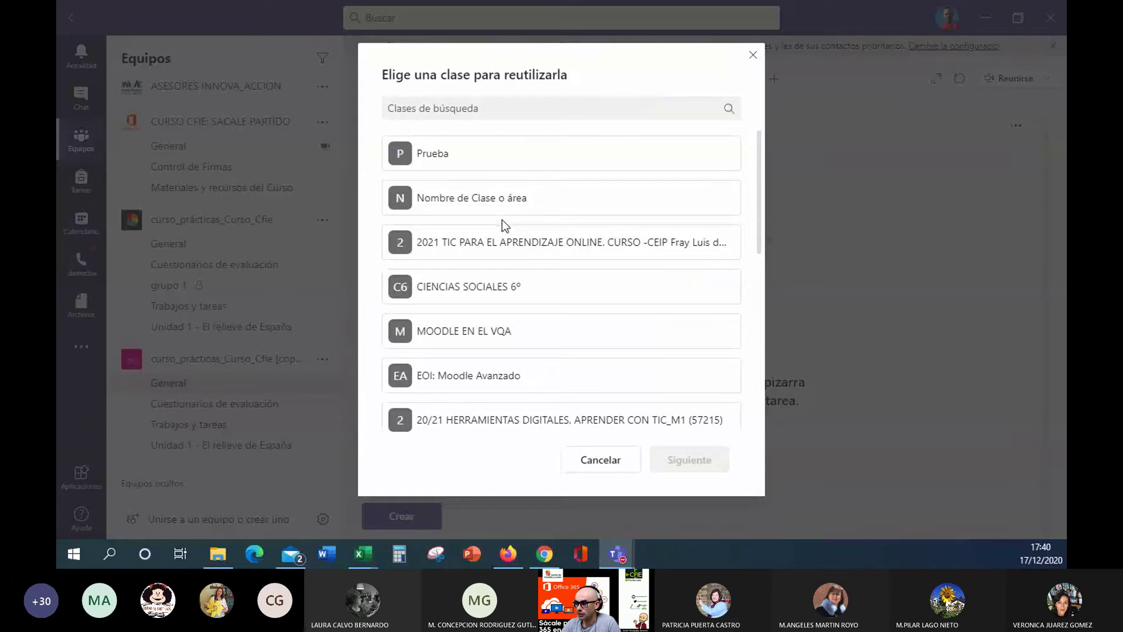
pyautogui.click(509, 296)
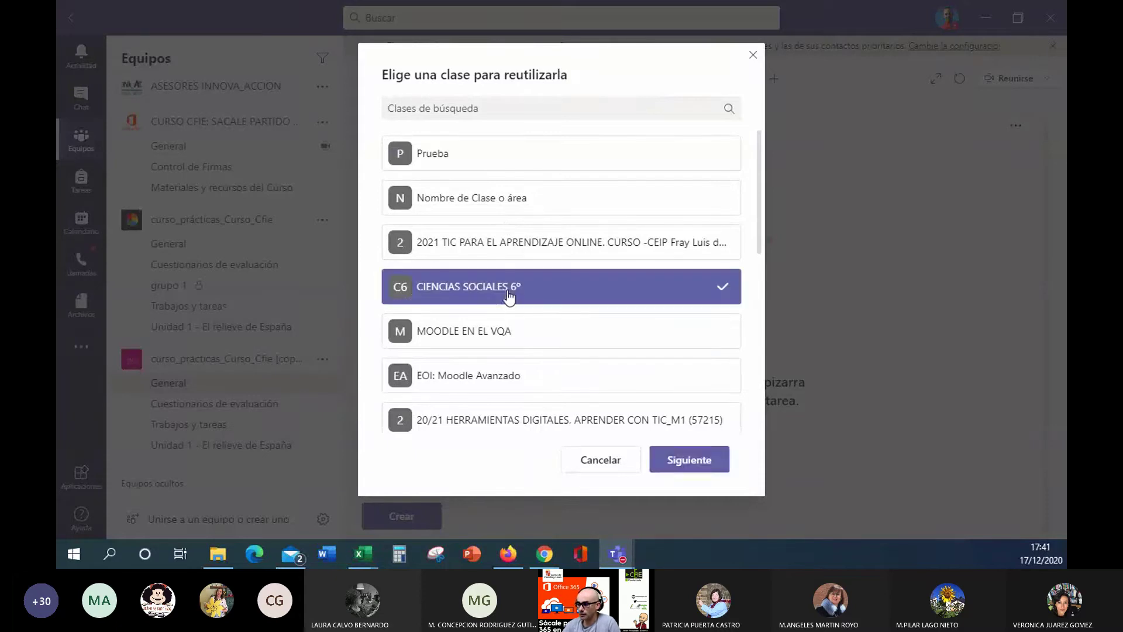
pyautogui.click(687, 463)
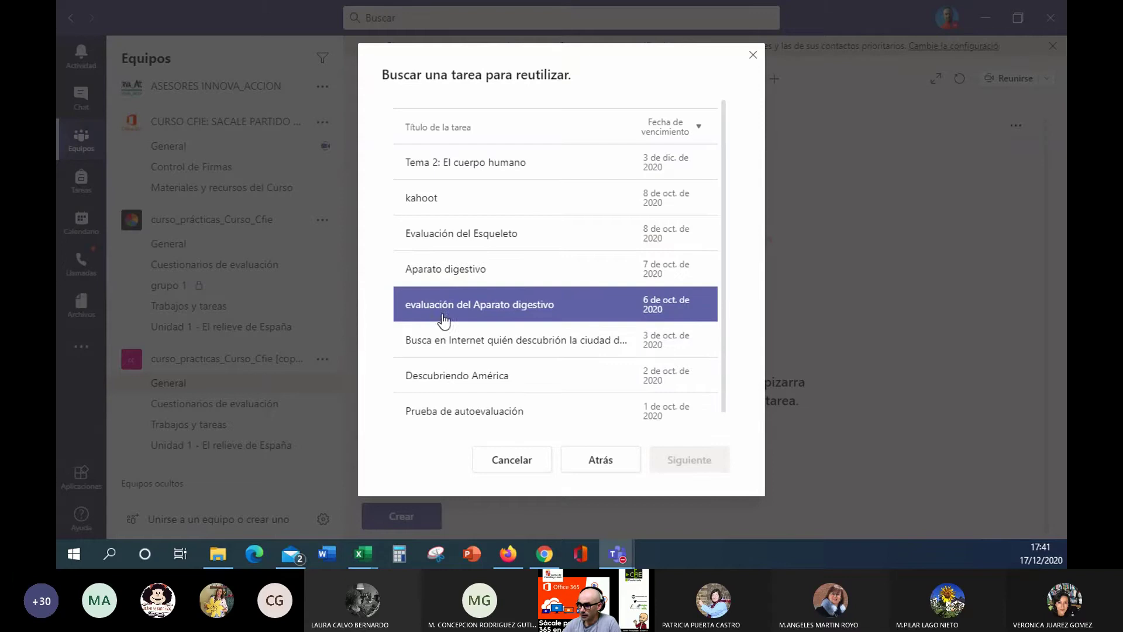
pyautogui.click(483, 377)
pyautogui.click(689, 462)
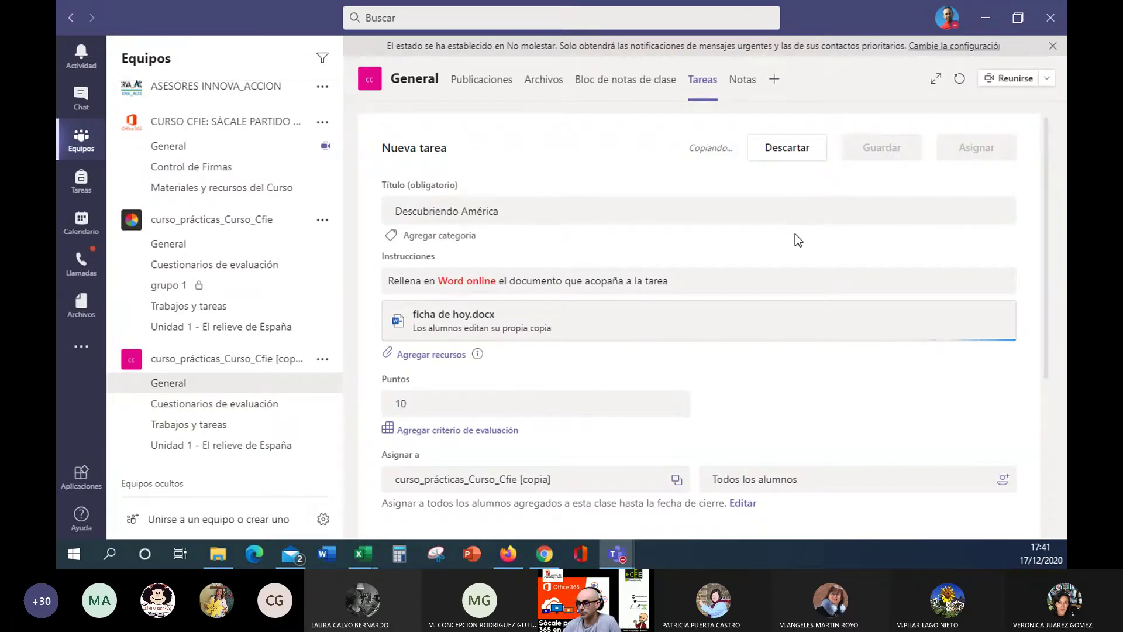
# Step: Review the form of the copied Descubriendo América assignment and discard it
pyautogui.scroll(-4, 541, 393)
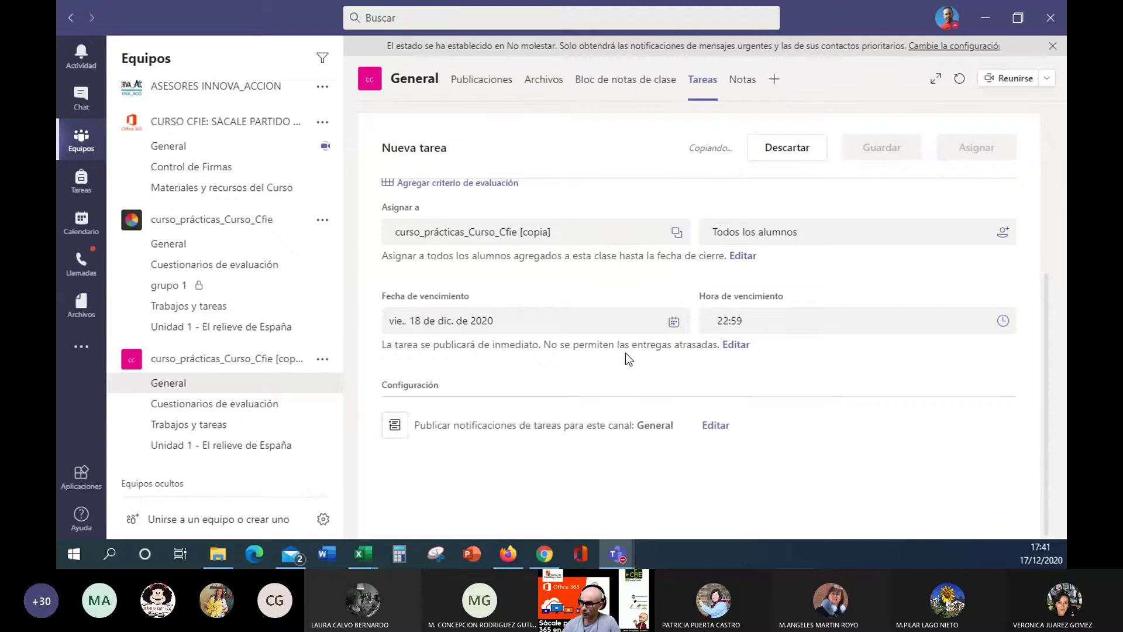
pyautogui.scroll(4, 592, 219)
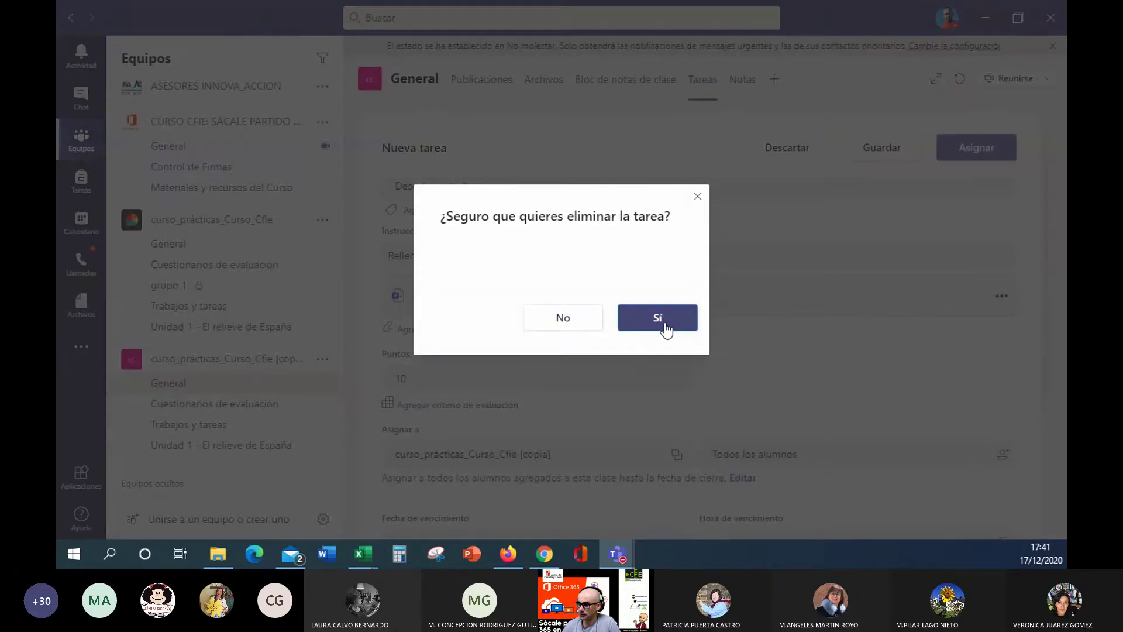
pyautogui.click(665, 329)
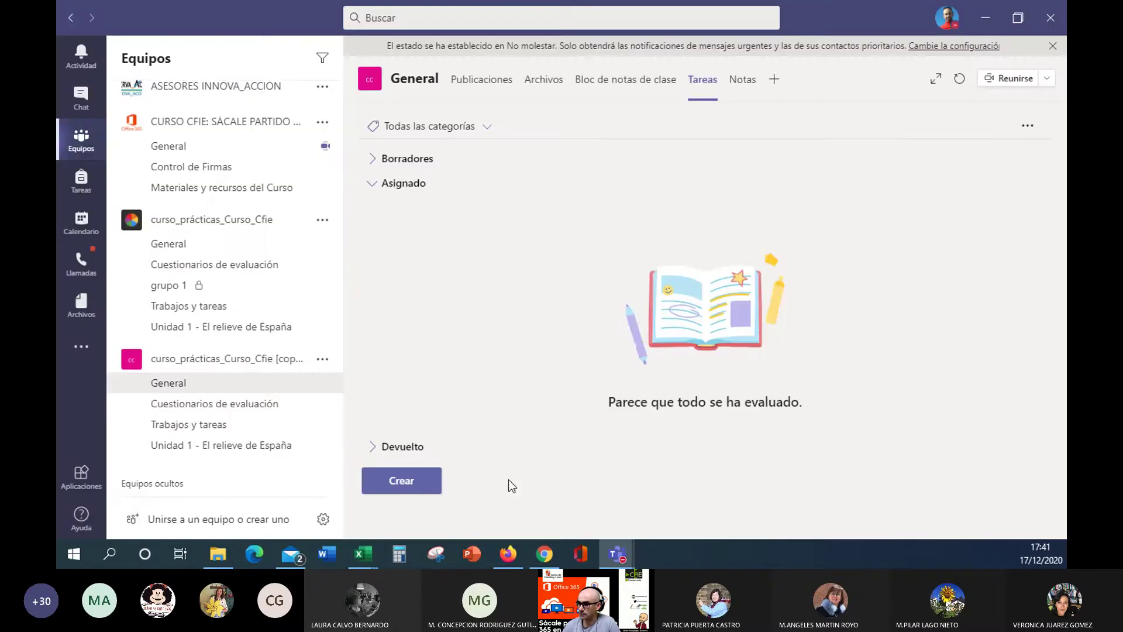
# Step: Look at the drafts, reopen the channel's assignments, and search curso_prácticas_Curso_Cfie [copia] again for an assignment to reuse
pyautogui.click(426, 166)
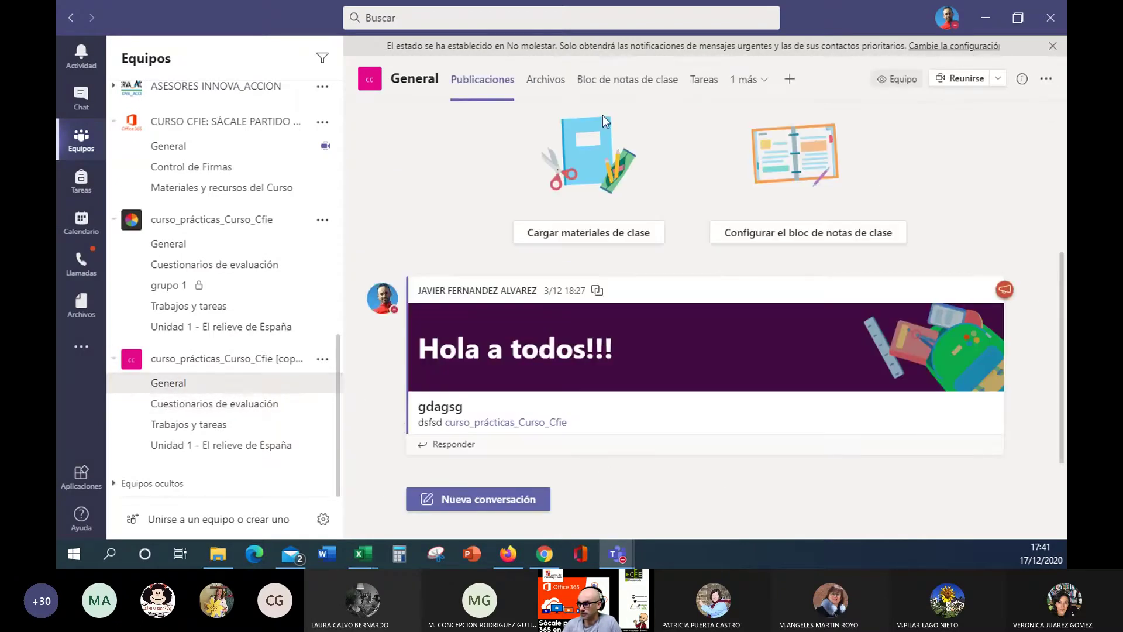
pyautogui.click(705, 83)
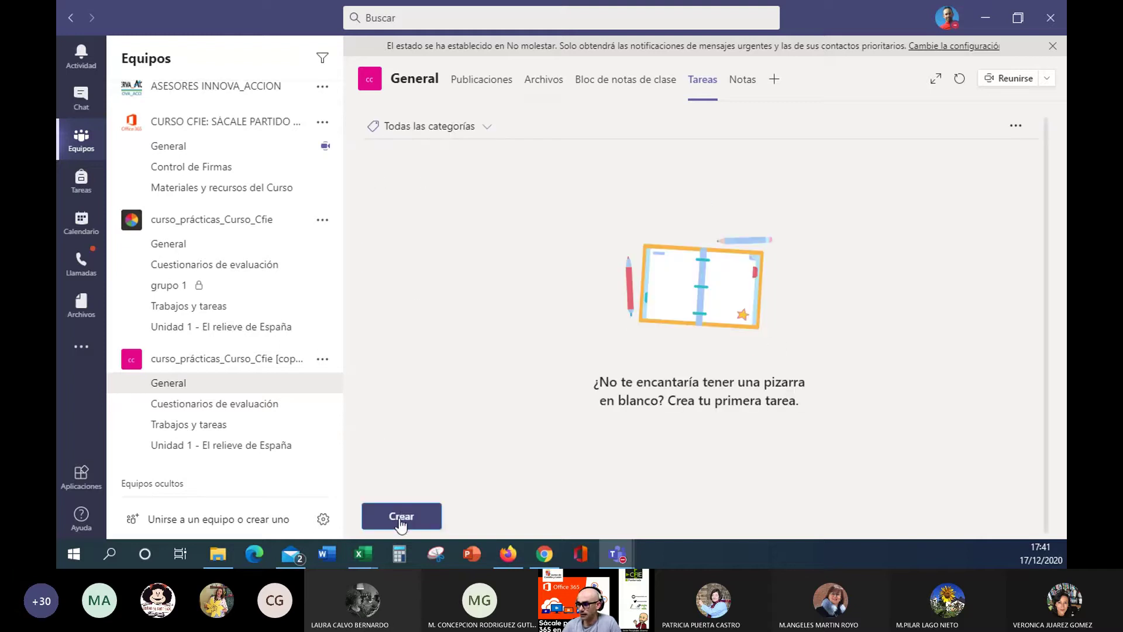
pyautogui.click(403, 518)
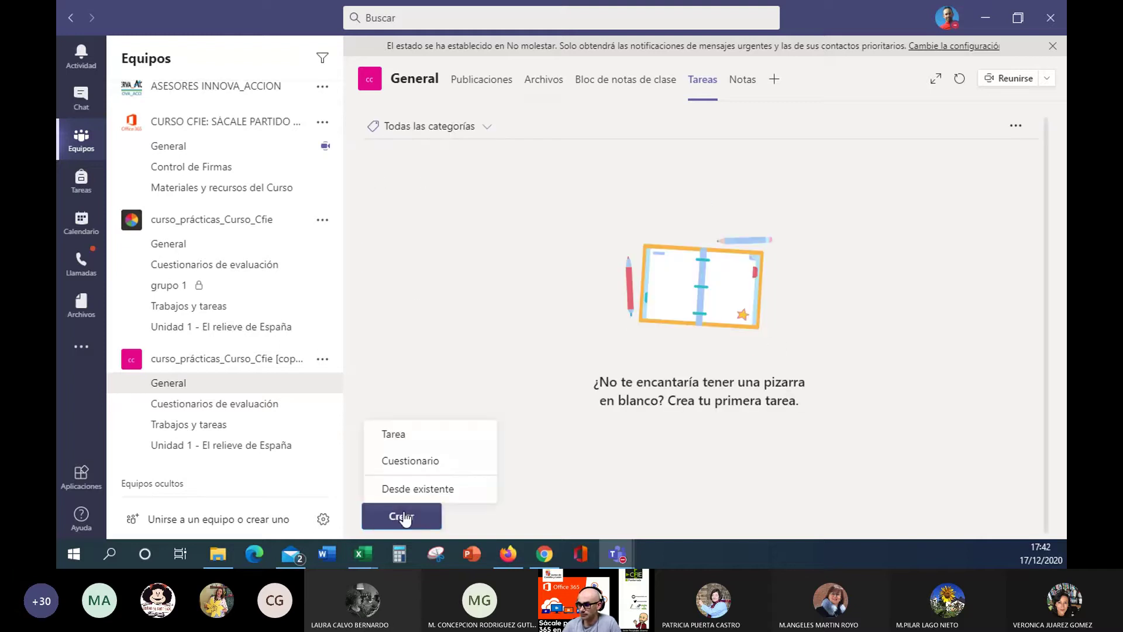
pyautogui.click(415, 486)
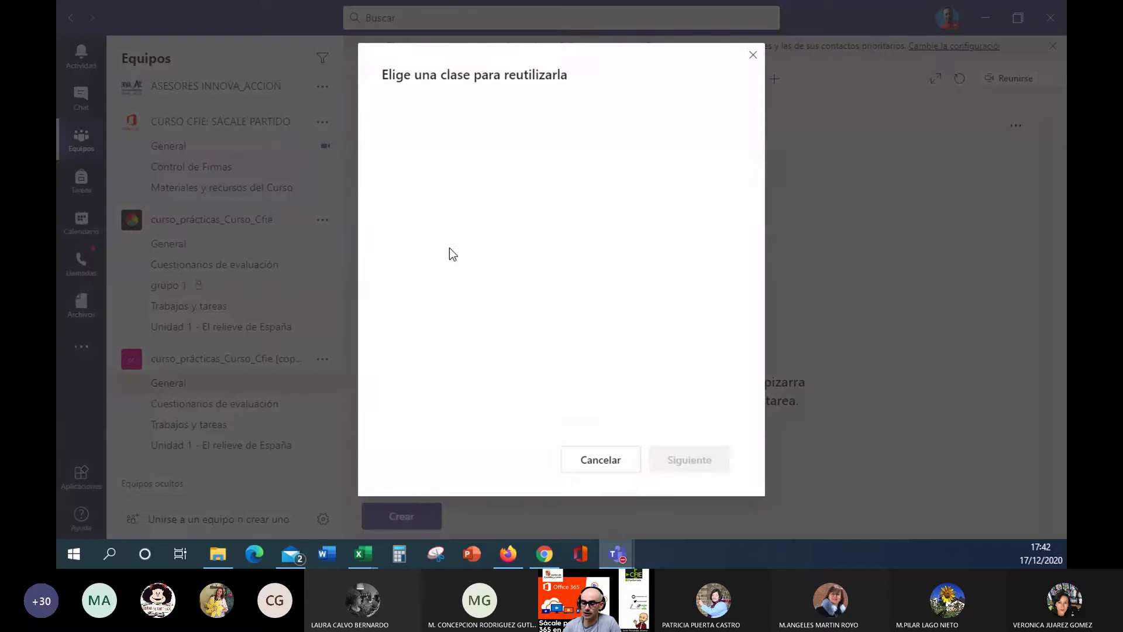
pyautogui.scroll(-5, 515, 381)
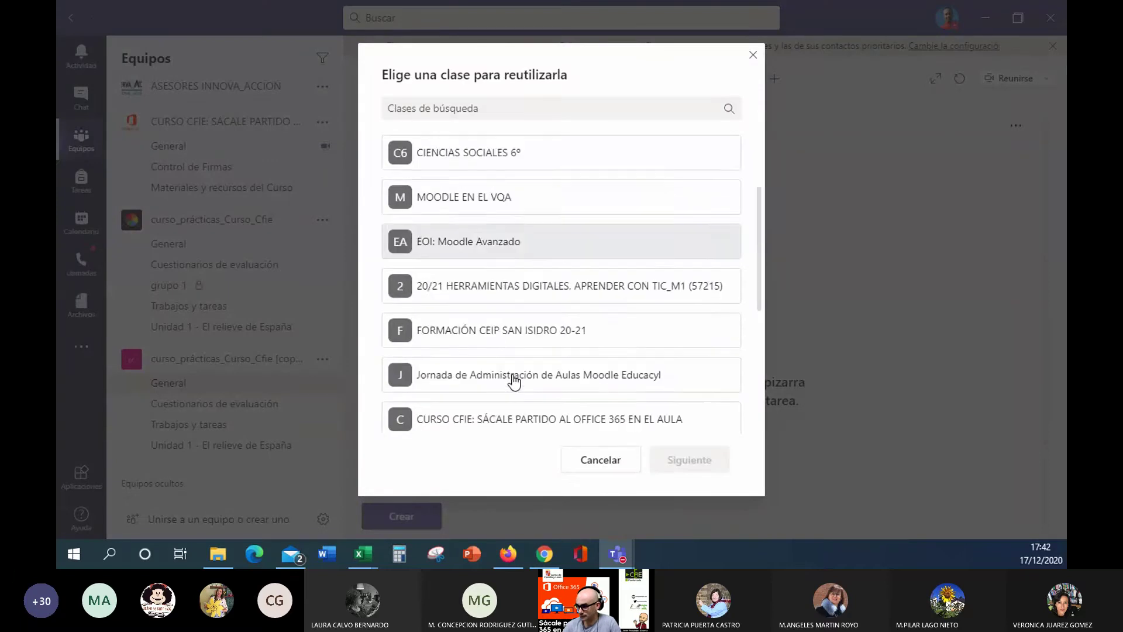
pyautogui.click(520, 350)
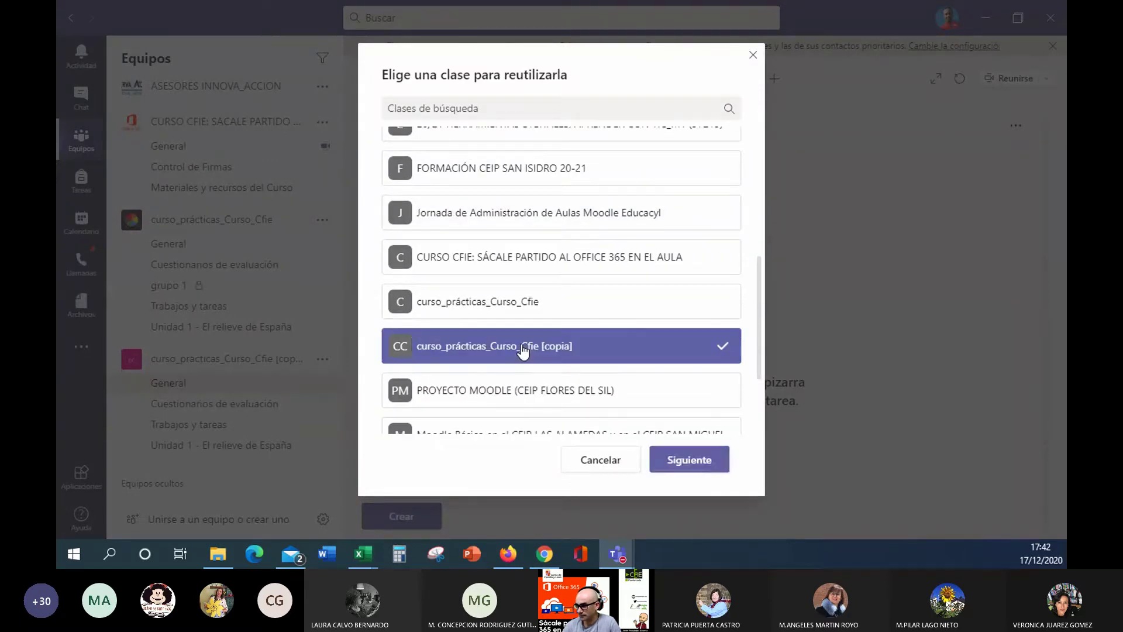
pyautogui.click(673, 462)
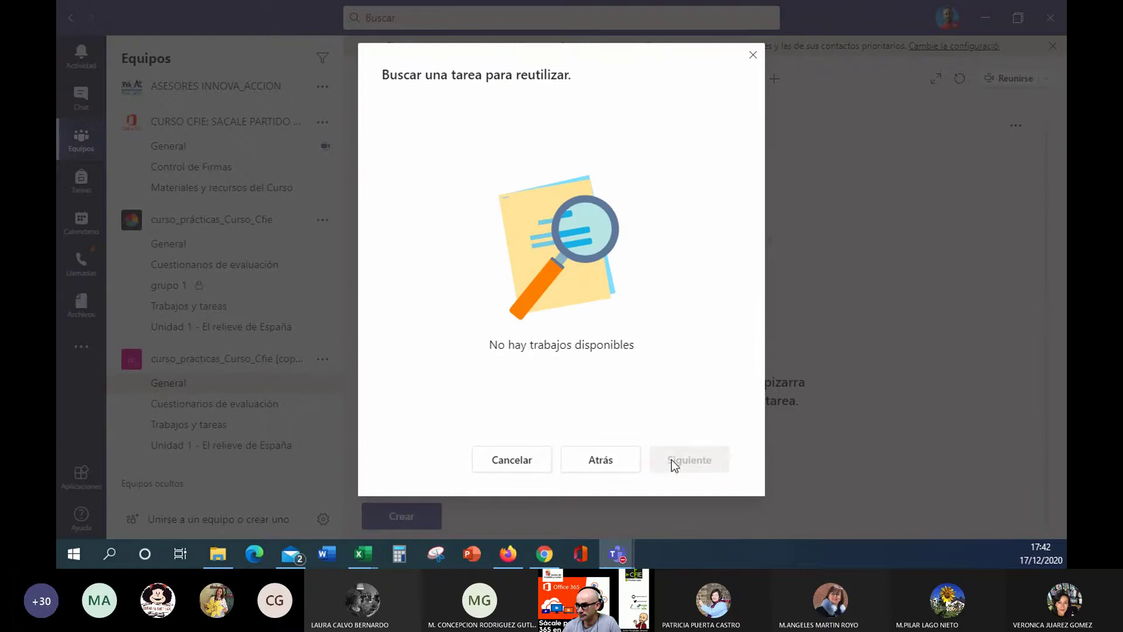
pyautogui.click(752, 56)
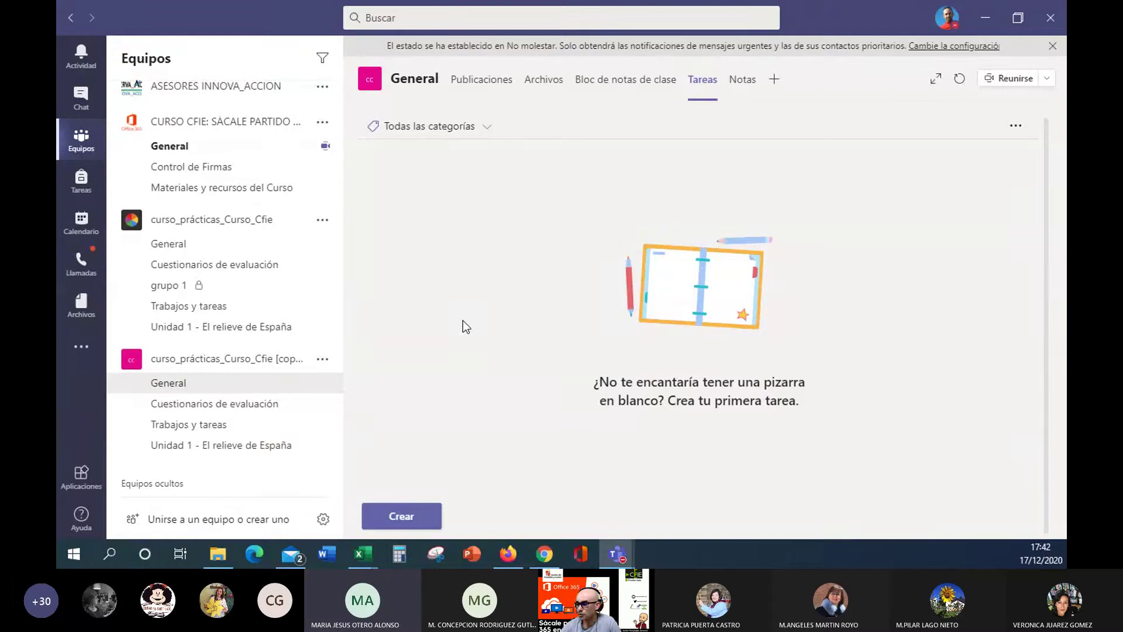
# Step: Open the Mapa de Provincias de España assignment from the General channel of the team curso_prácticas_Curso_Cfie
pyautogui.click(168, 245)
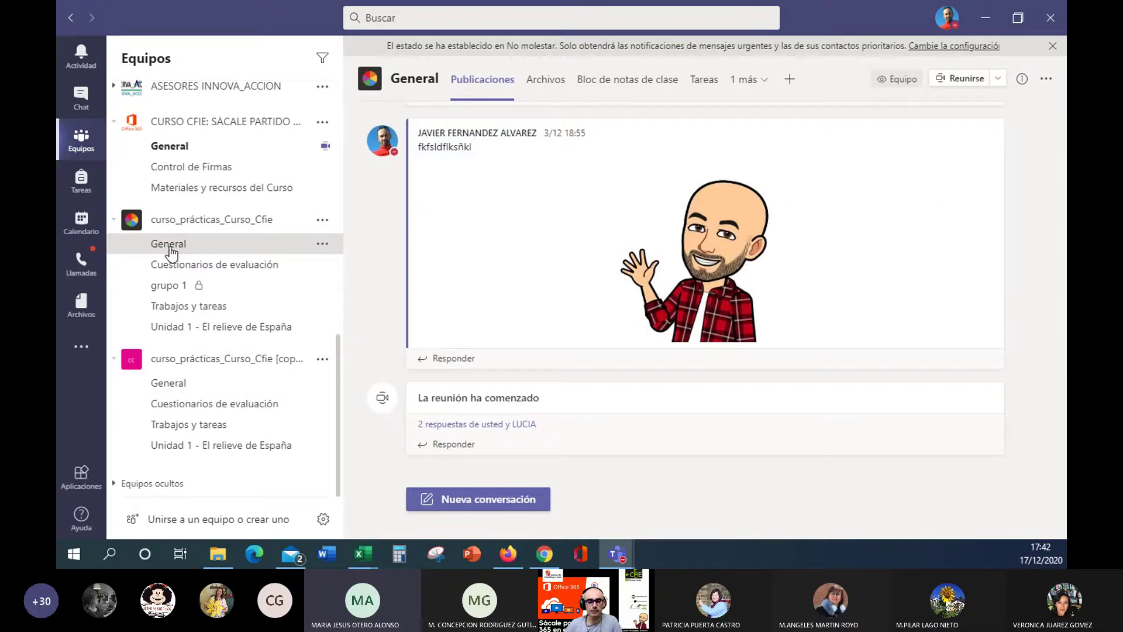
pyautogui.click(706, 81)
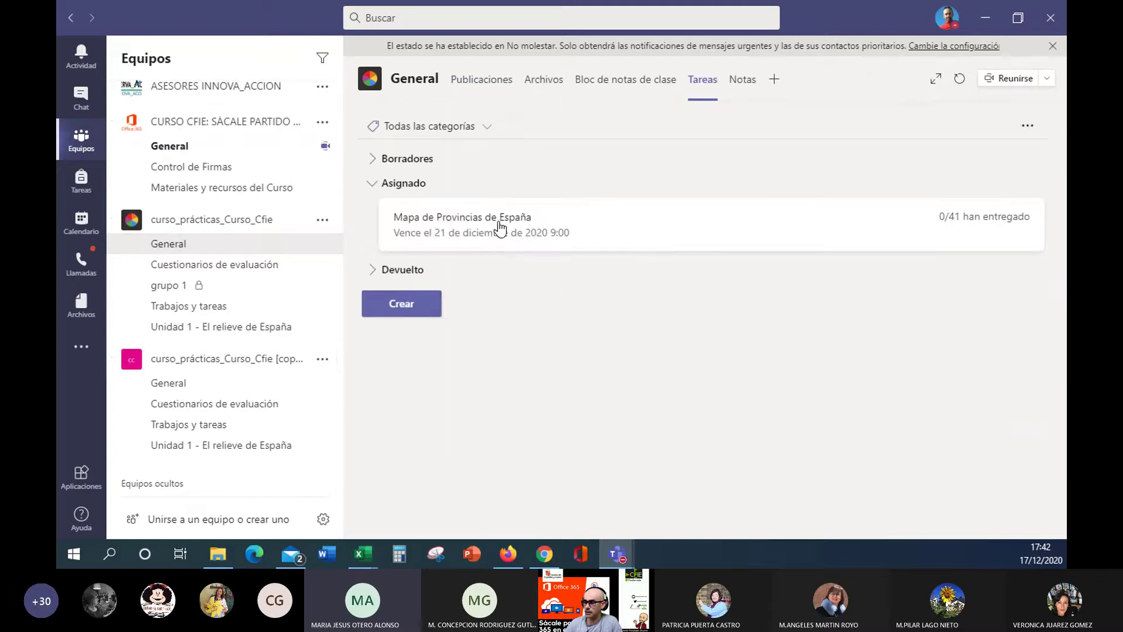
pyautogui.click(500, 228)
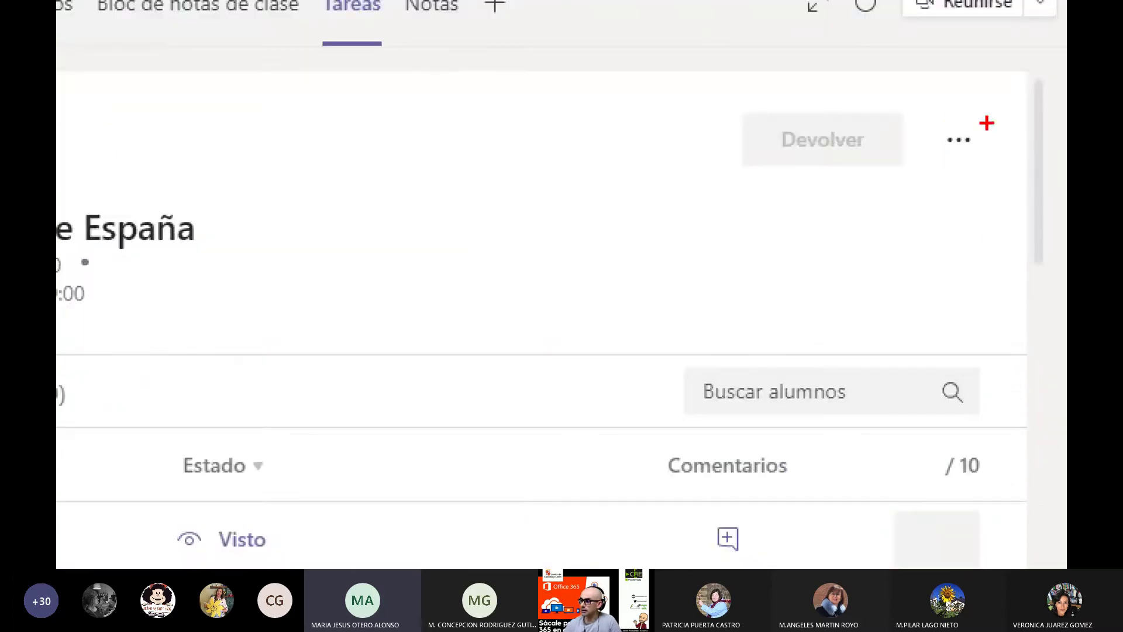
pyautogui.moveTo(962, 120)
pyautogui.mouseDown()
pyautogui.moveTo(929, 169)
pyautogui.moveTo(973, 117)
pyautogui.mouseUp()
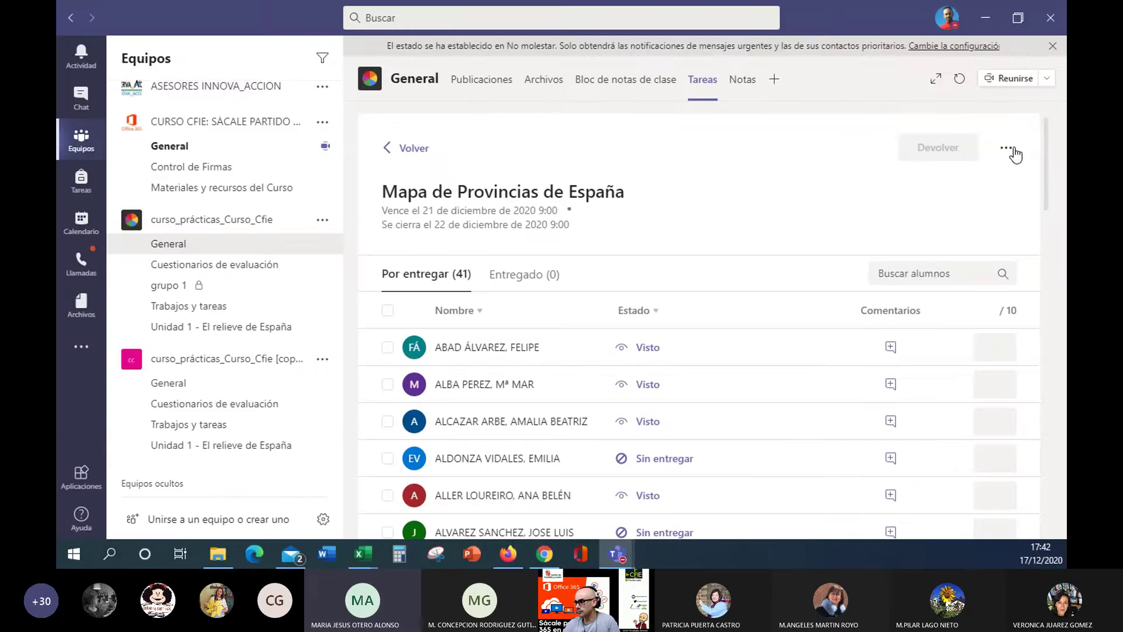
# Step: Open the Mapa de Provincias de España assignment for editing, review its settings, and update it without changes
pyautogui.click(958, 140)
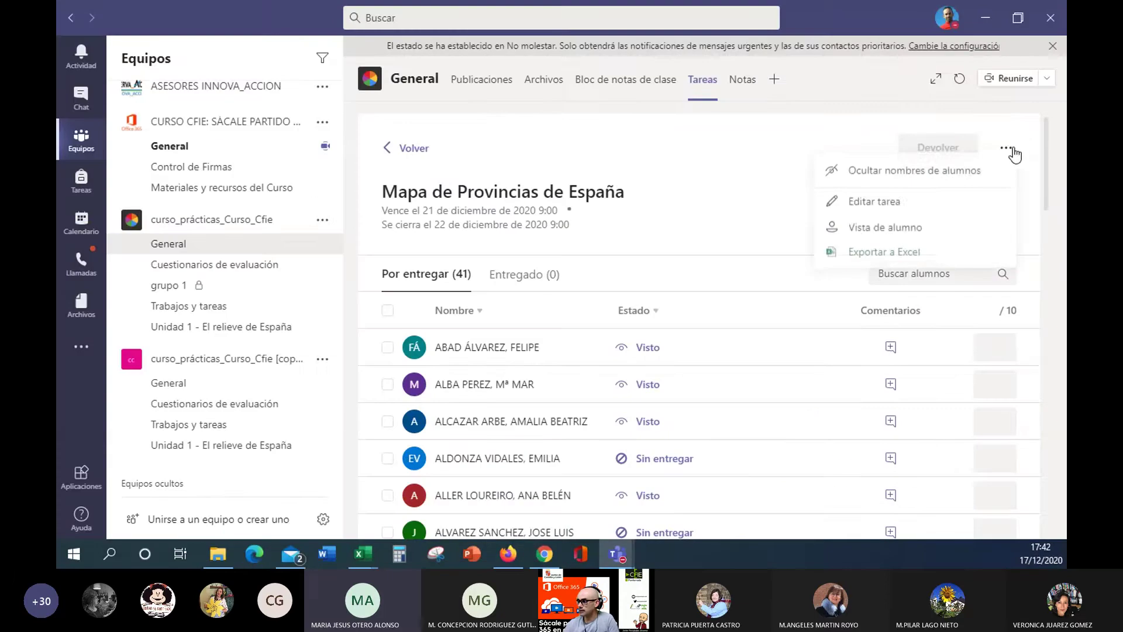
pyautogui.click(911, 203)
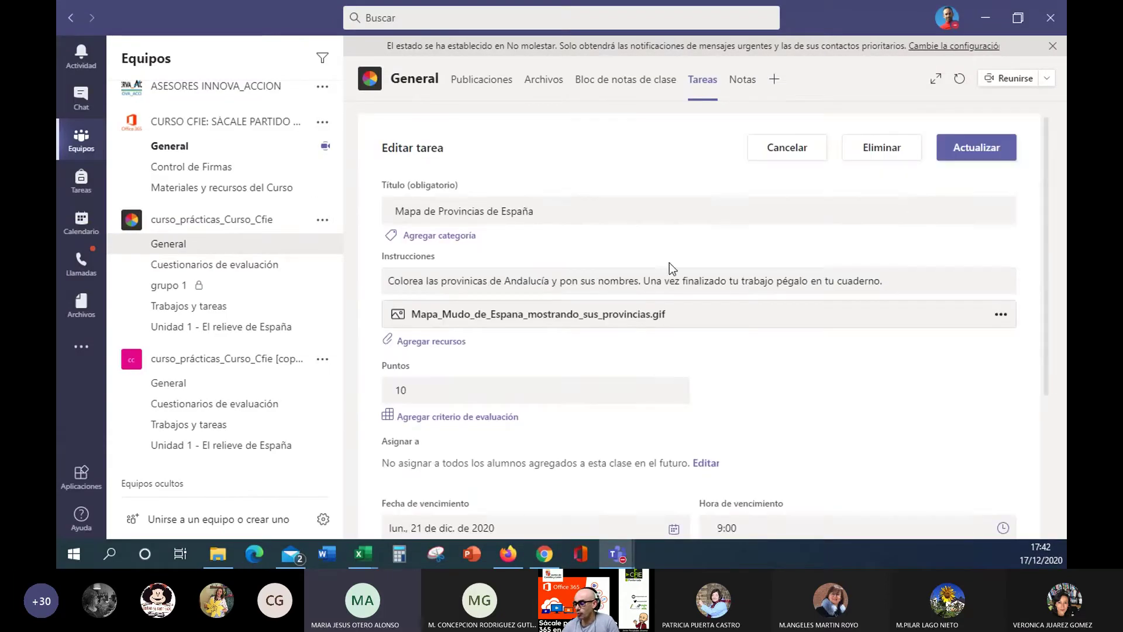
pyautogui.scroll(-5, 672, 268)
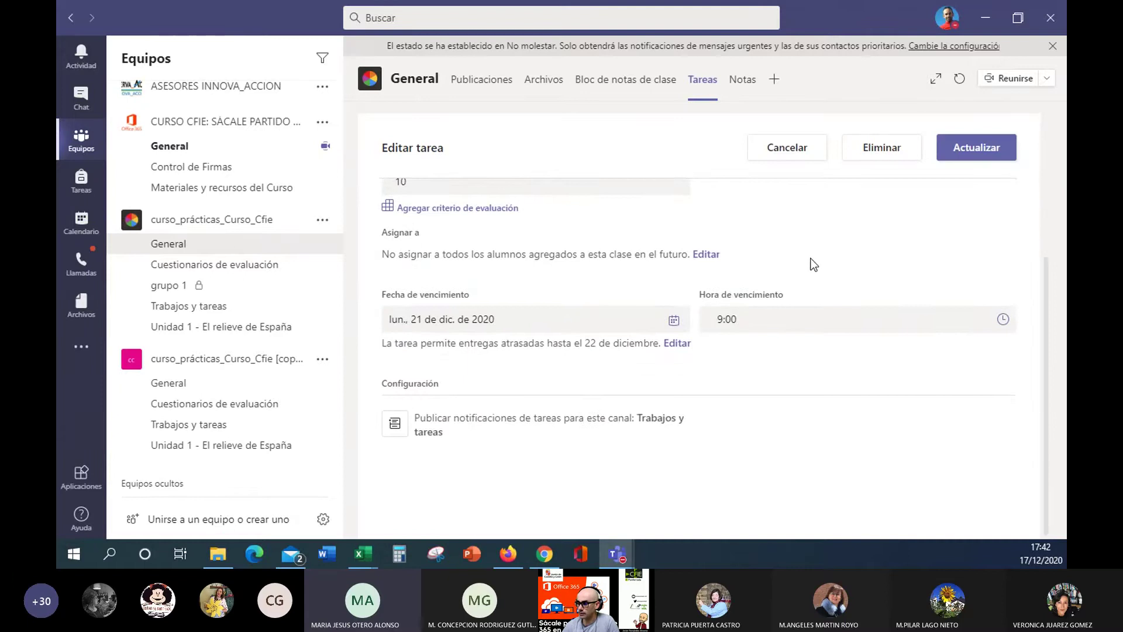
pyautogui.scroll(3, 834, 253)
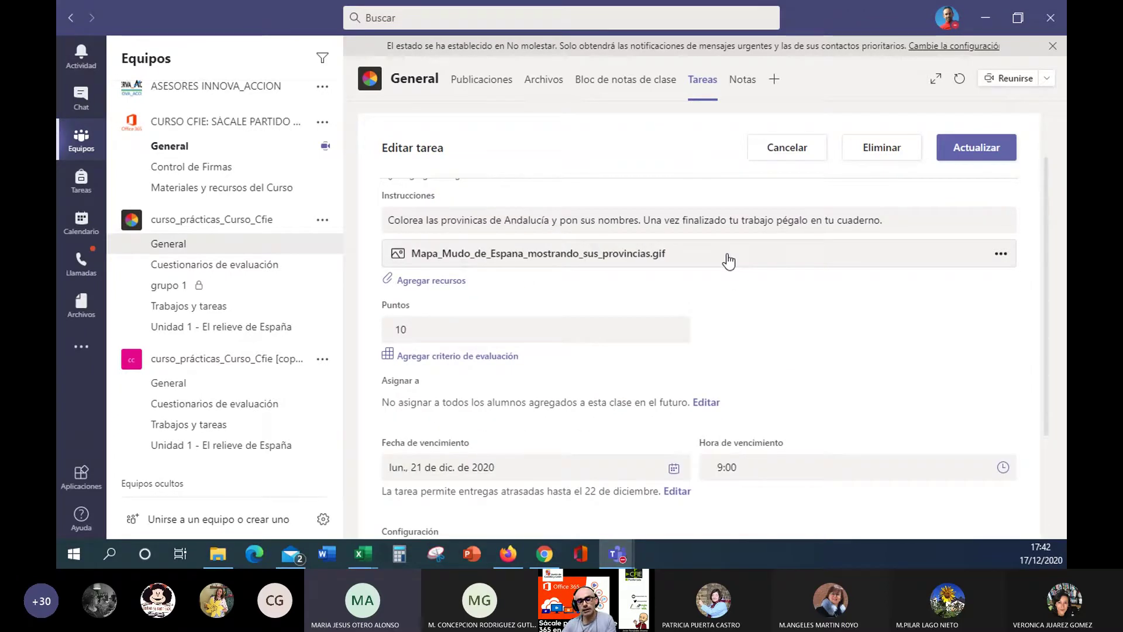
pyautogui.click(959, 154)
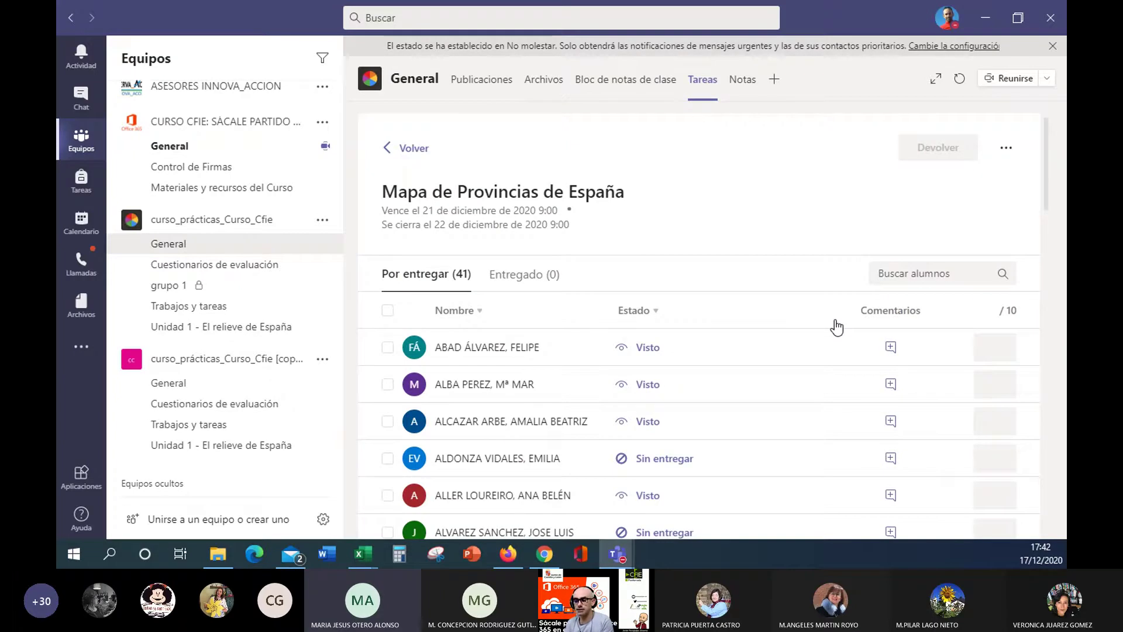
# Step: Compare the posts and tabs of the Trabajos y tareas and General channels in curso_prácticas_Curso_Cfie, ending in Trabajos y tareas
pyautogui.click(193, 316)
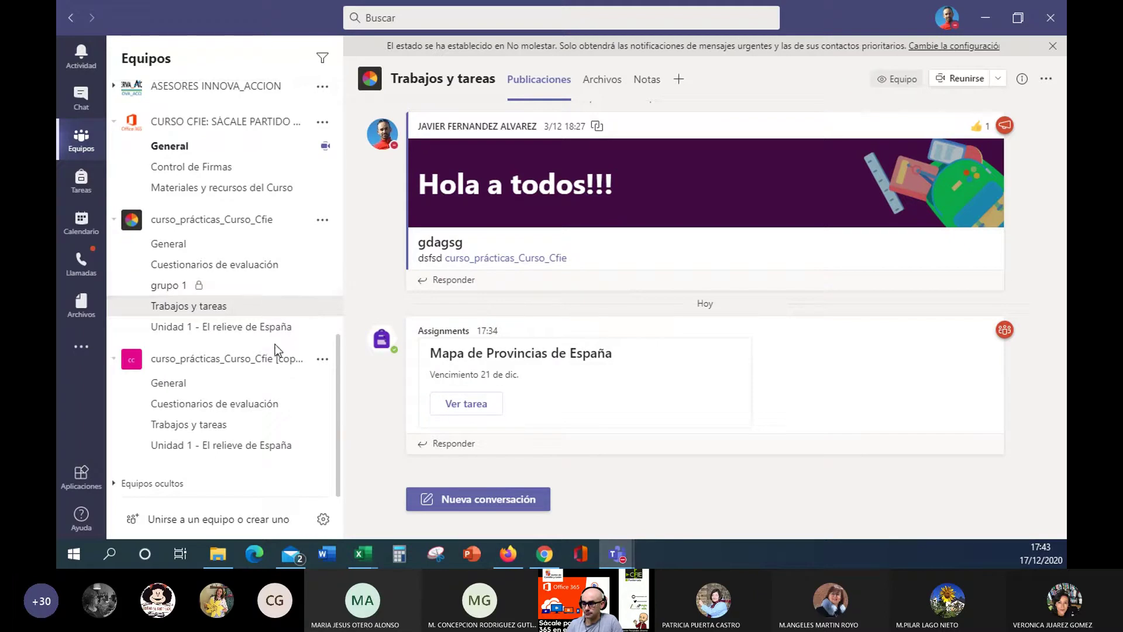
pyautogui.click(203, 259)
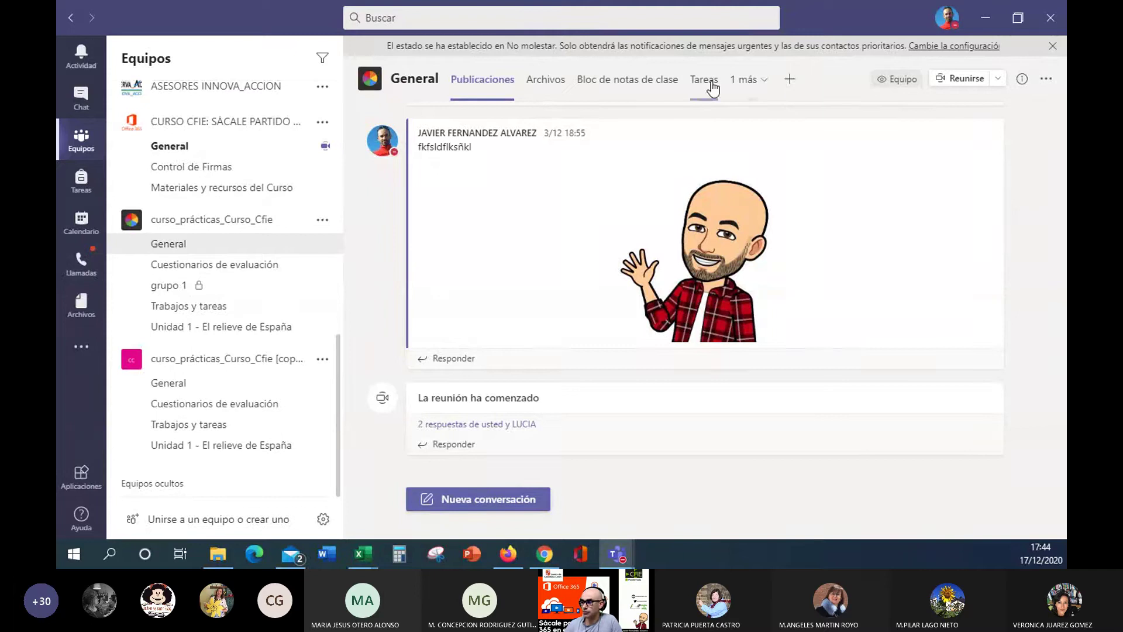
pyautogui.click(759, 86)
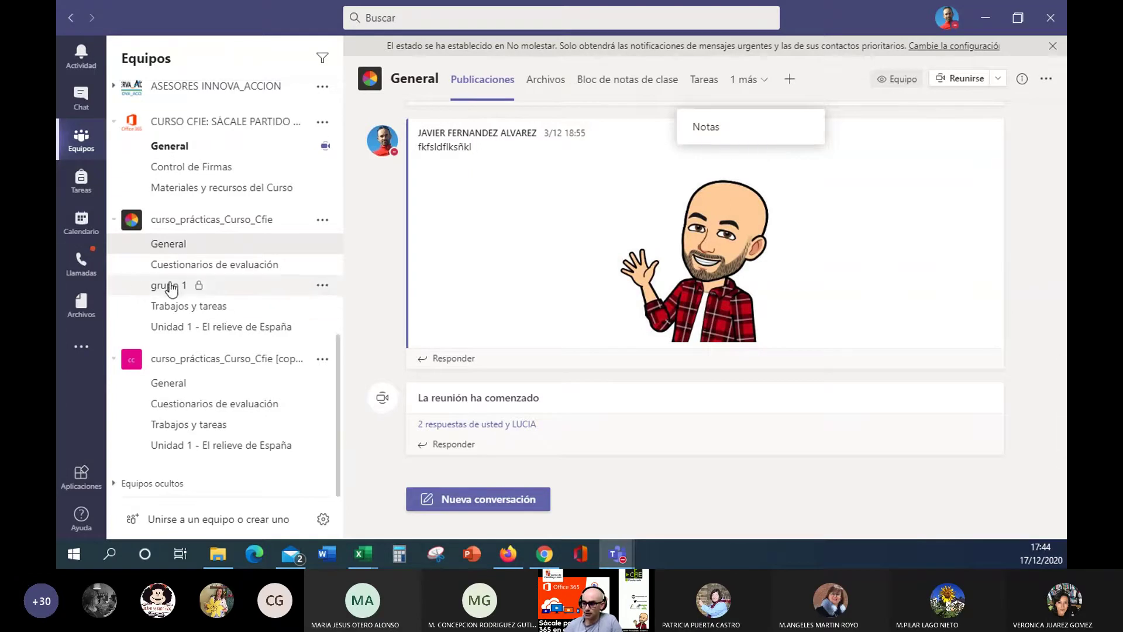
pyautogui.click(183, 313)
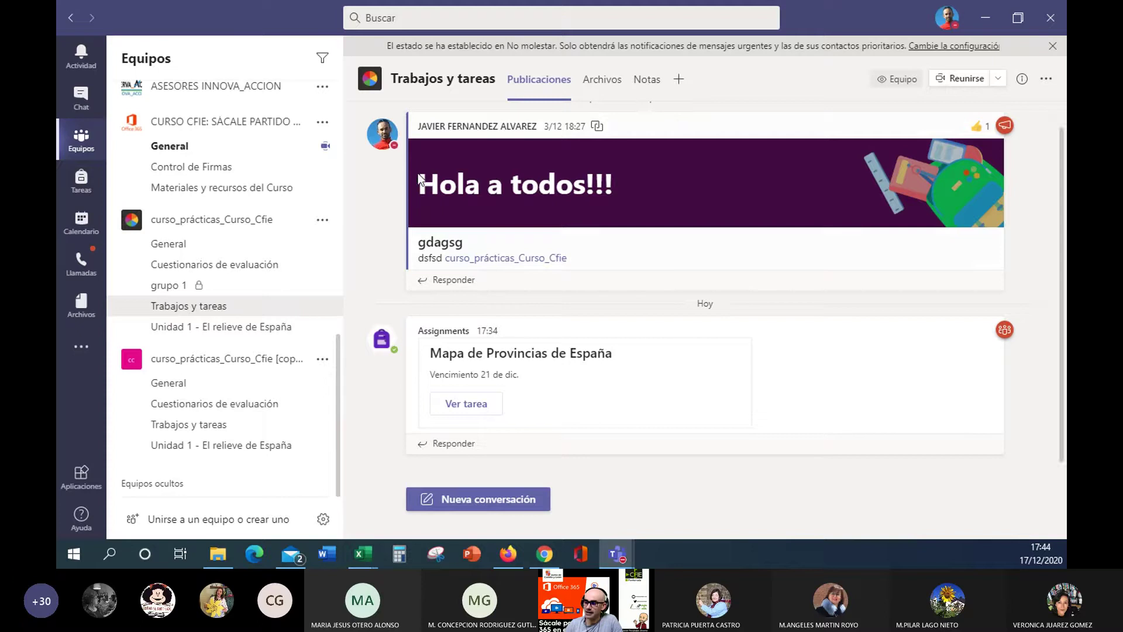
# Step: Open the Notas gradebook of the General channel in the team curso_prácticas_Curso_Cfie
pyautogui.click(228, 246)
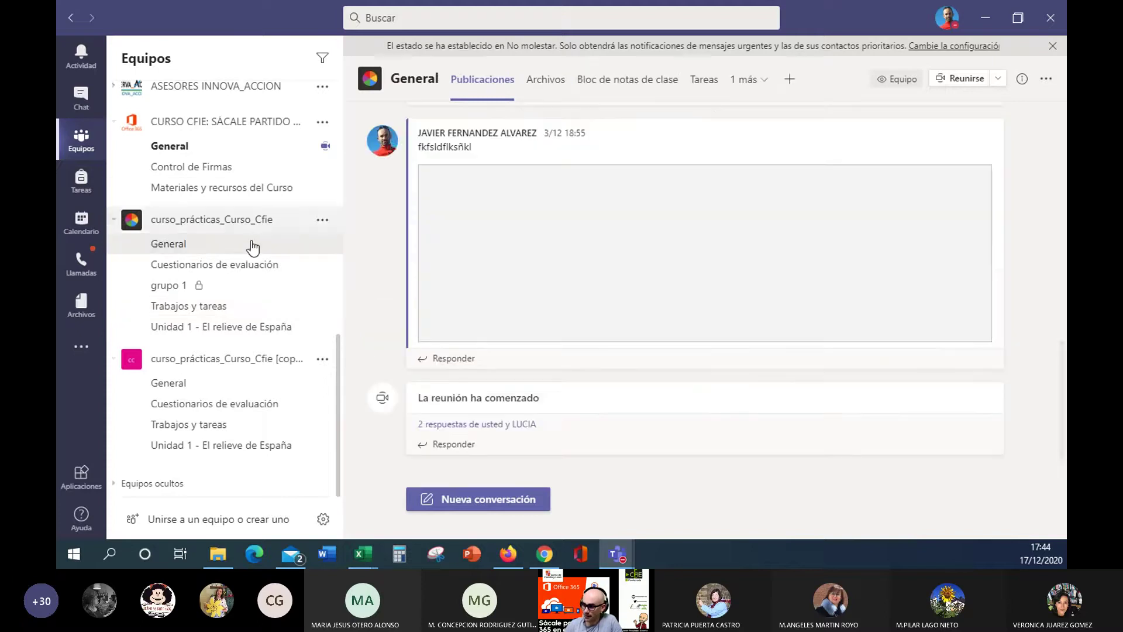
pyautogui.click(755, 80)
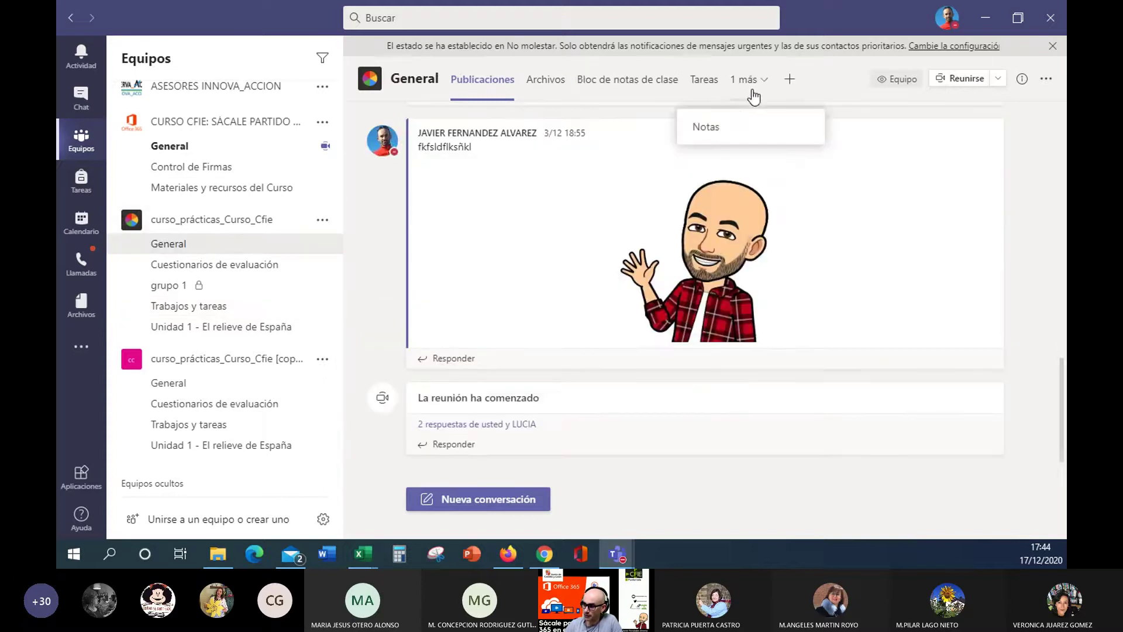
pyautogui.click(728, 121)
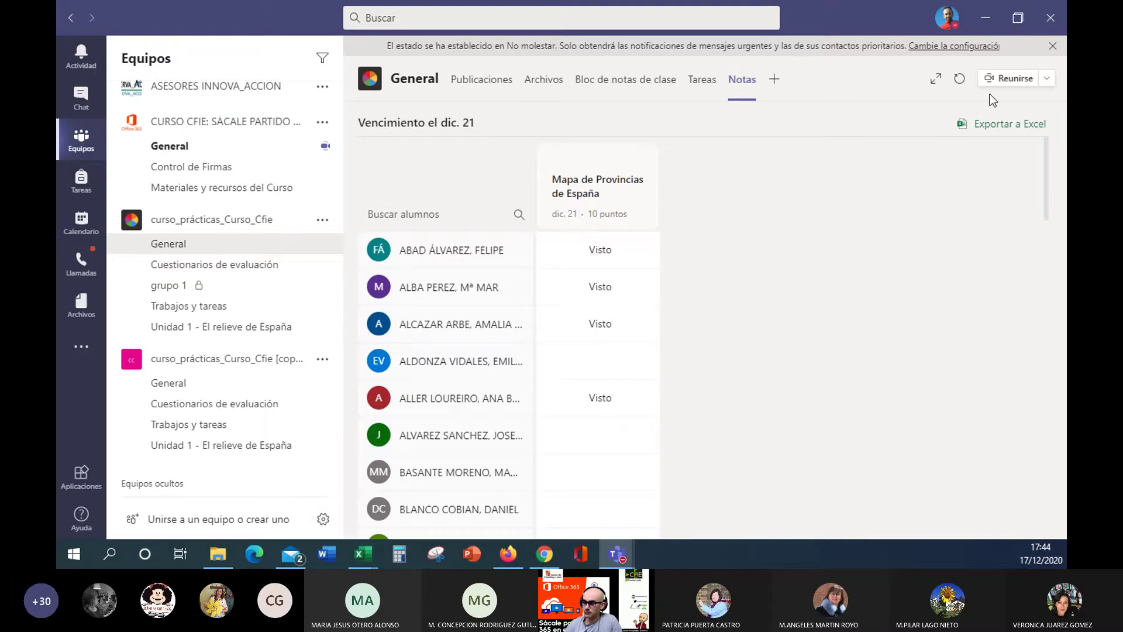
# Step: Grade the first listed student's Mapa de Provincias de España work 6.5 and return it to the student
pyautogui.click(608, 253)
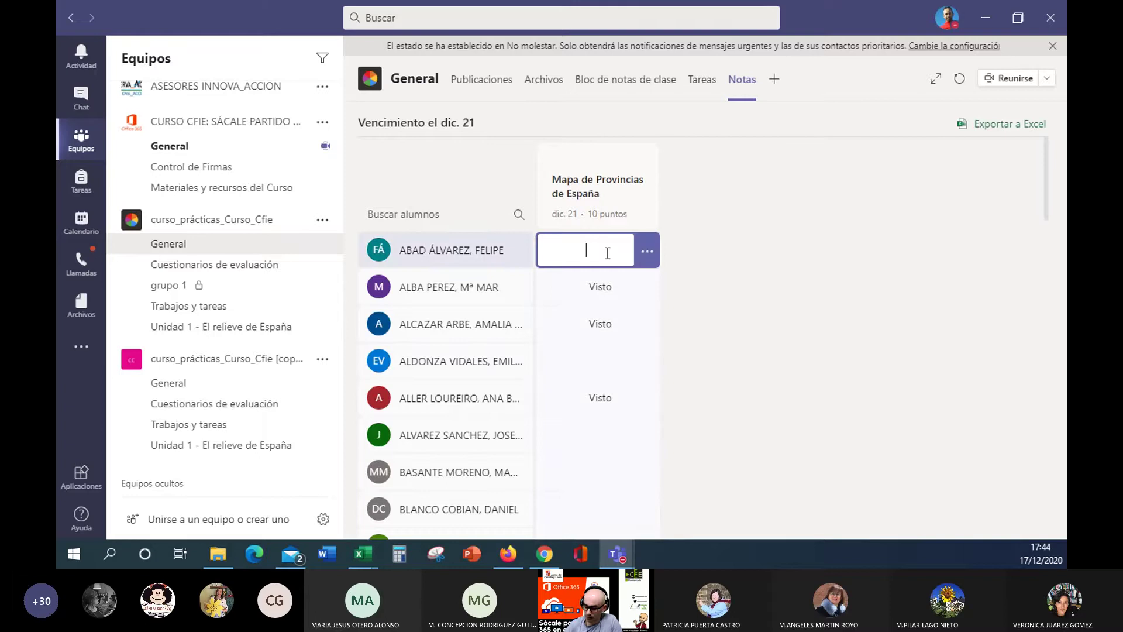
pyautogui.write('65')
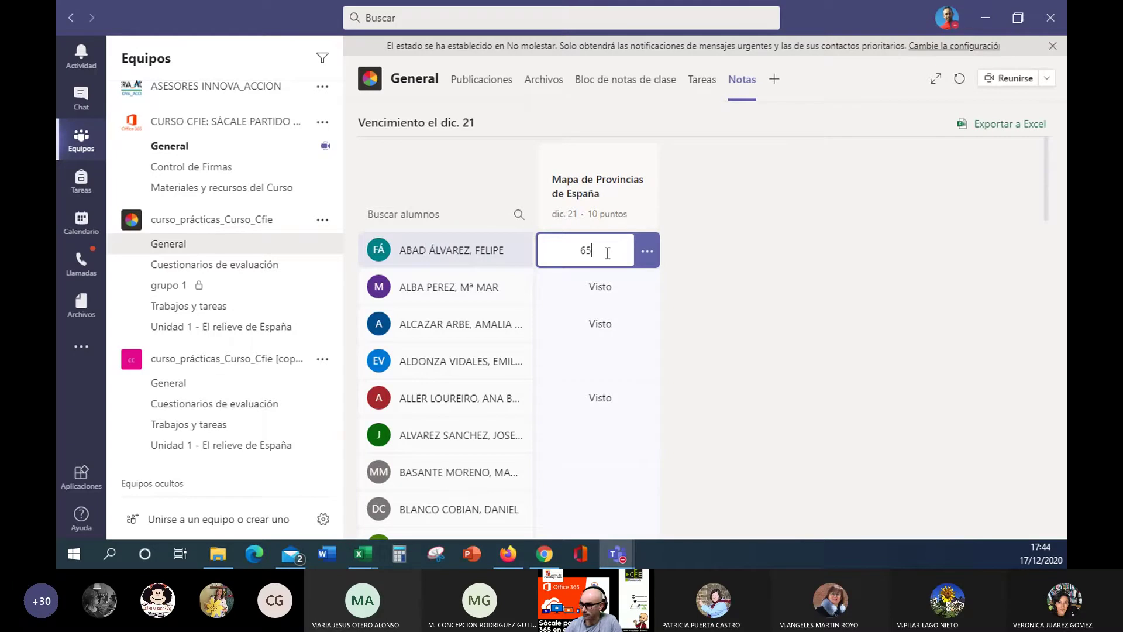
pyautogui.press('BackSpace')
pyautogui.press('Return')
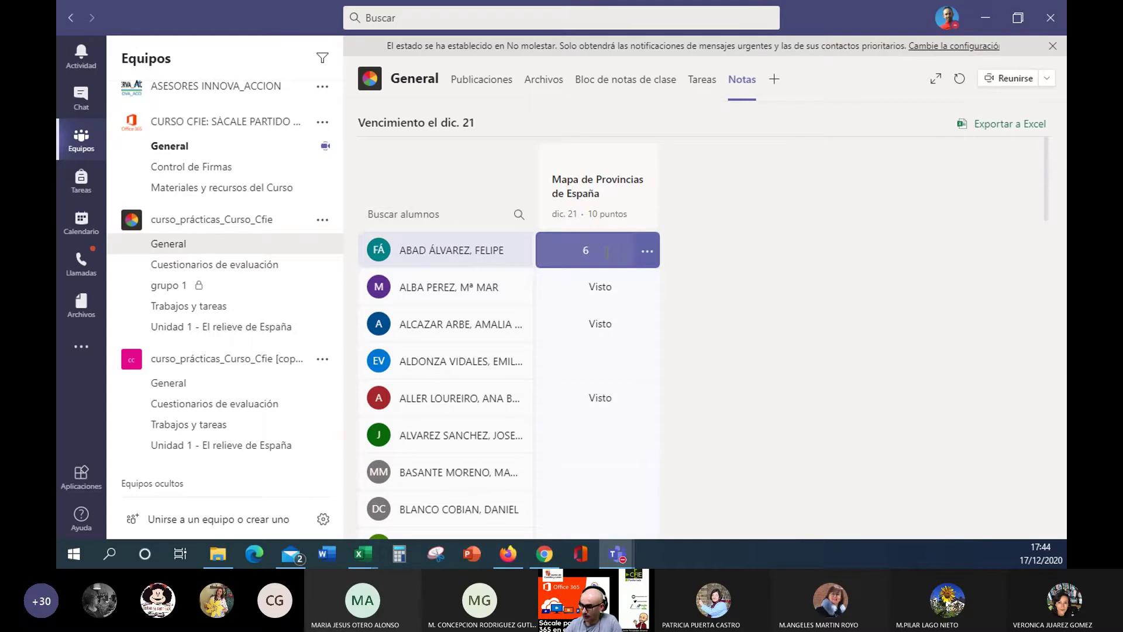
pyautogui.click(601, 251)
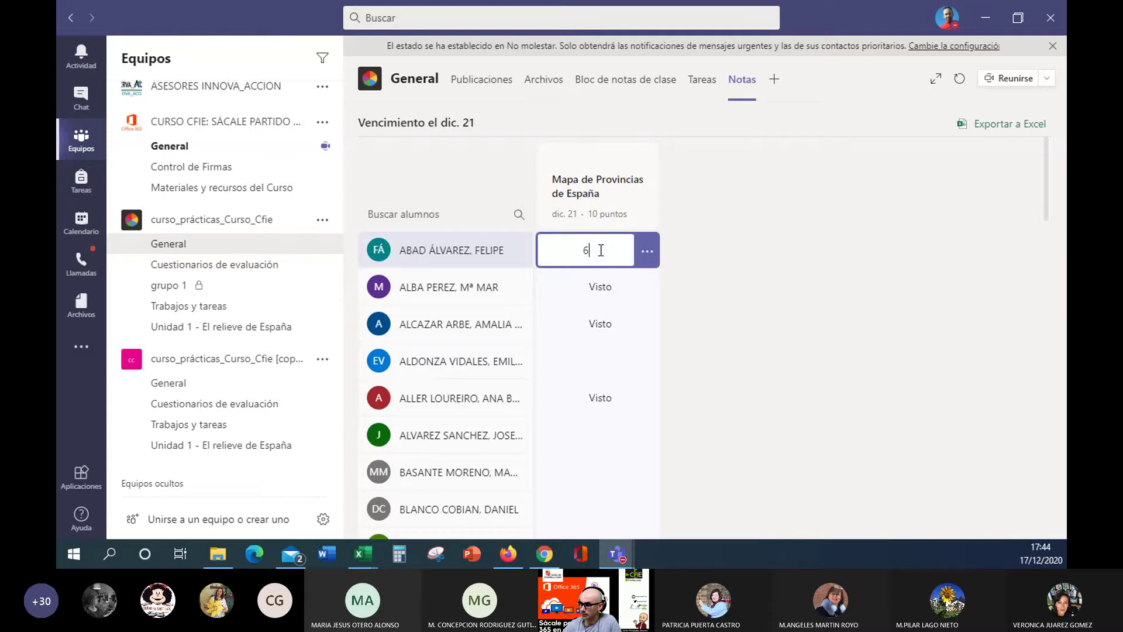
pyautogui.write('.5')
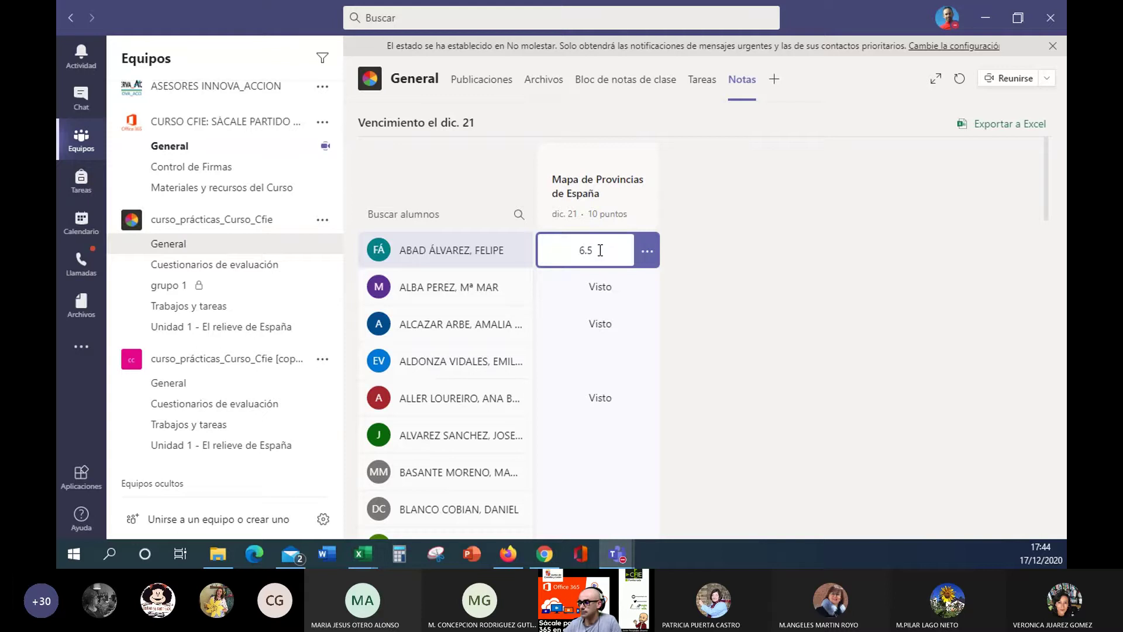
pyautogui.click(647, 251)
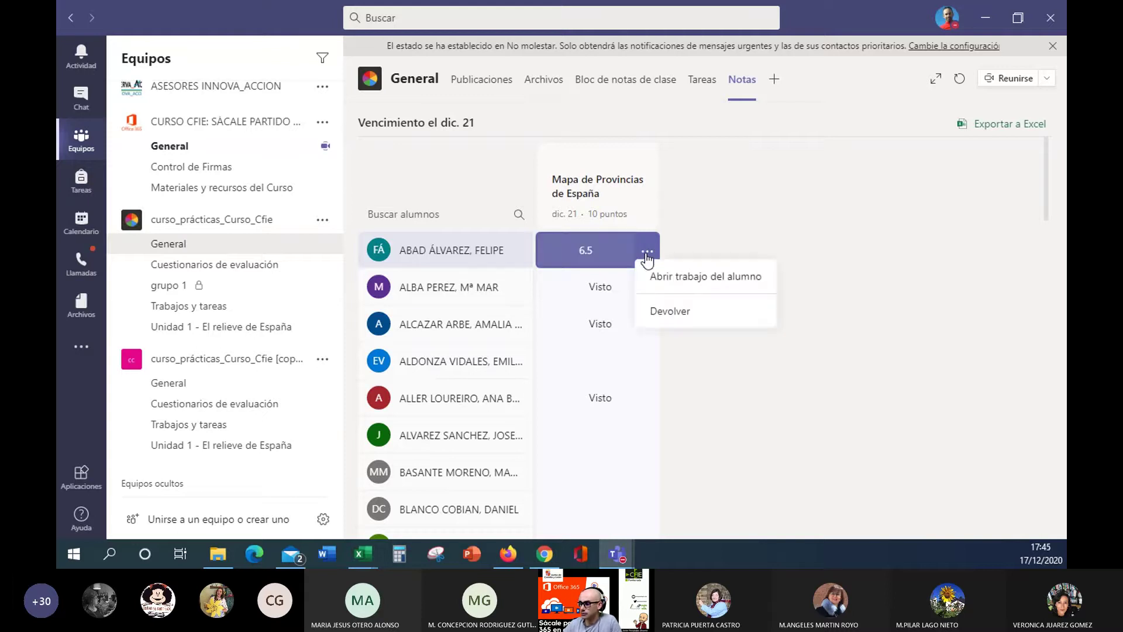
pyautogui.click(680, 319)
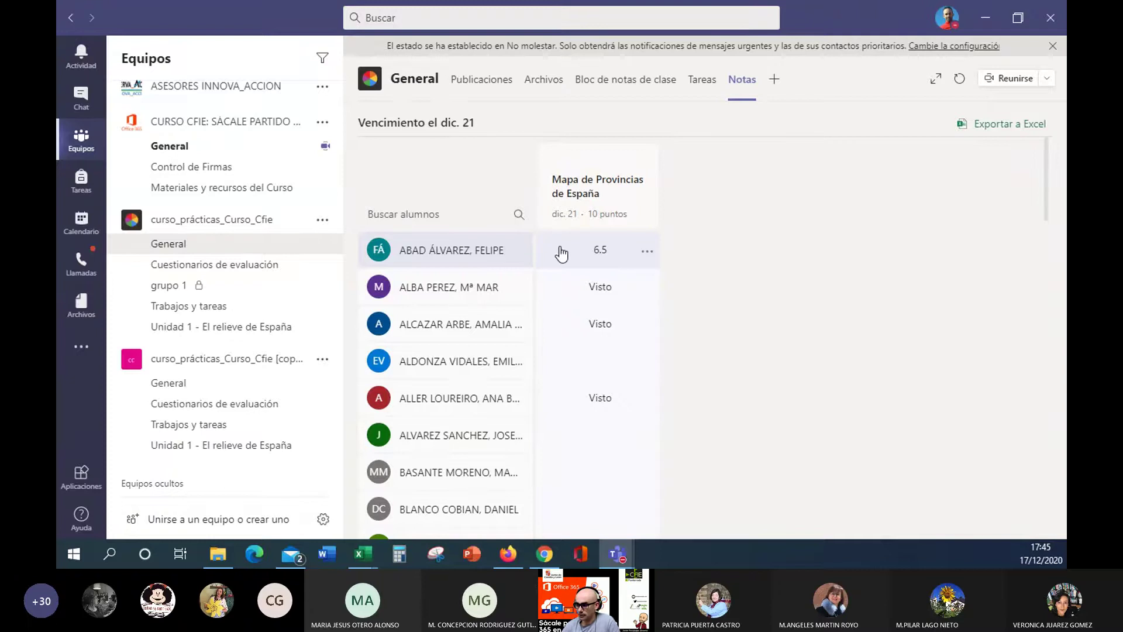
# Step: Grade the second listed student's Mapa de Provincias de España work 5 and return it
pyautogui.click(576, 288)
pyautogui.click(613, 288)
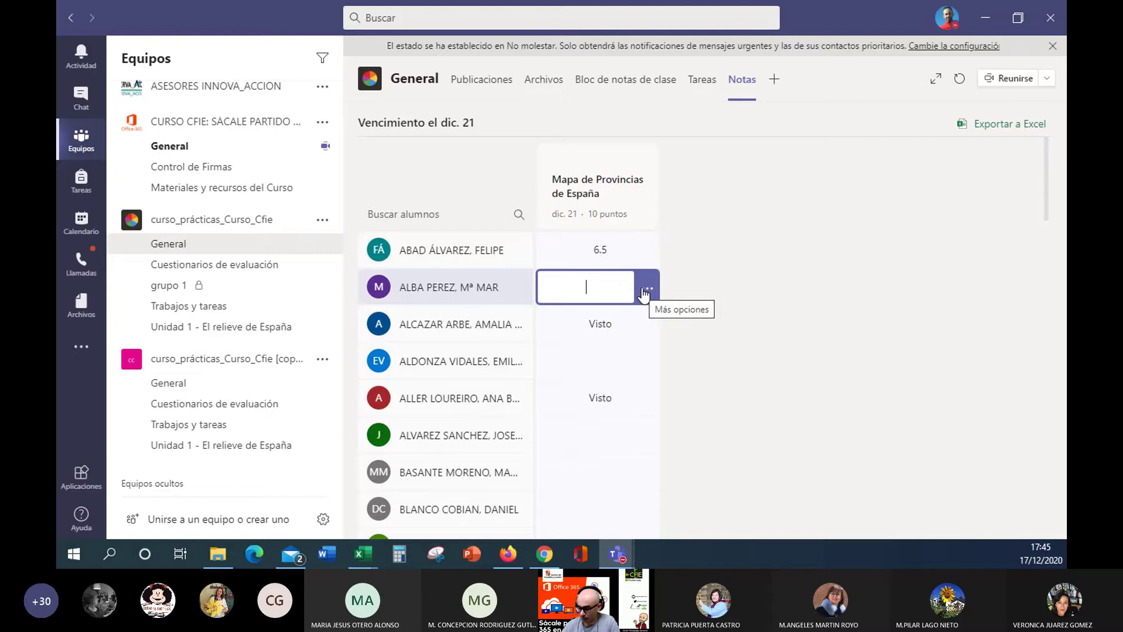
pyautogui.write('5')
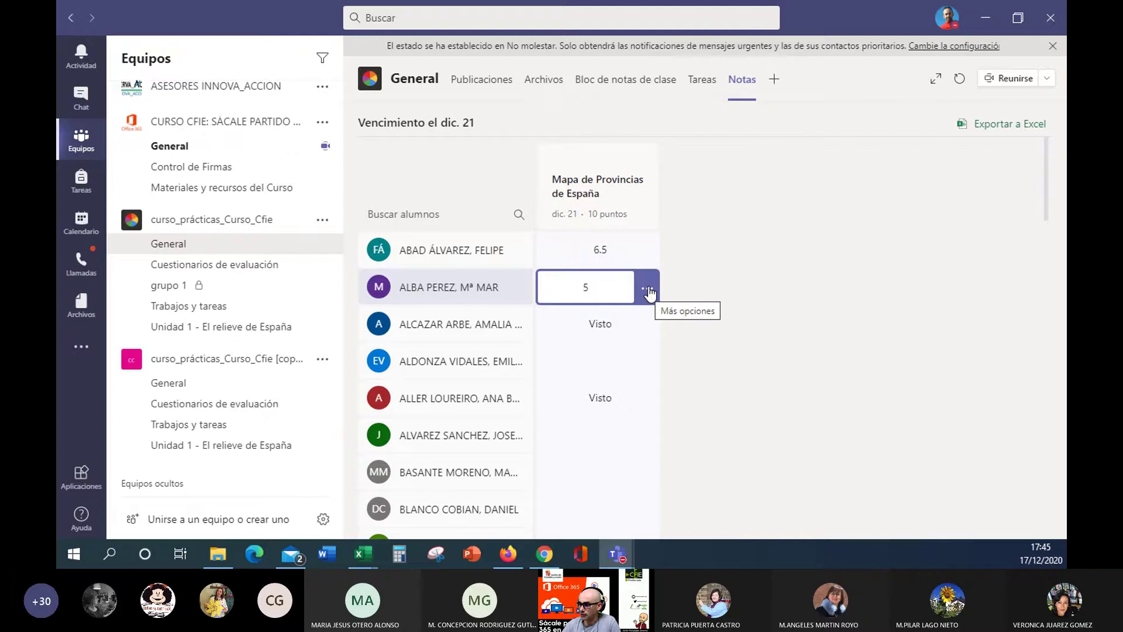
pyautogui.click(648, 291)
pyautogui.click(673, 350)
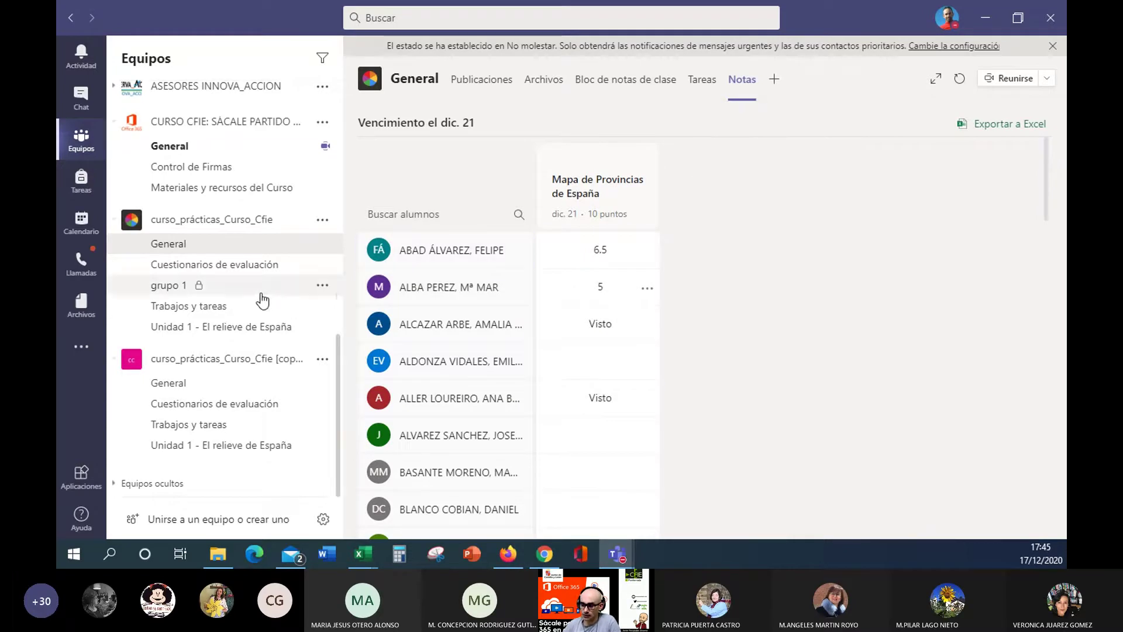
# Step: Look at the Notas page of the Cuestionarios de evaluación channel in curso_prácticas_Curso_Cfie
pyautogui.click(246, 279)
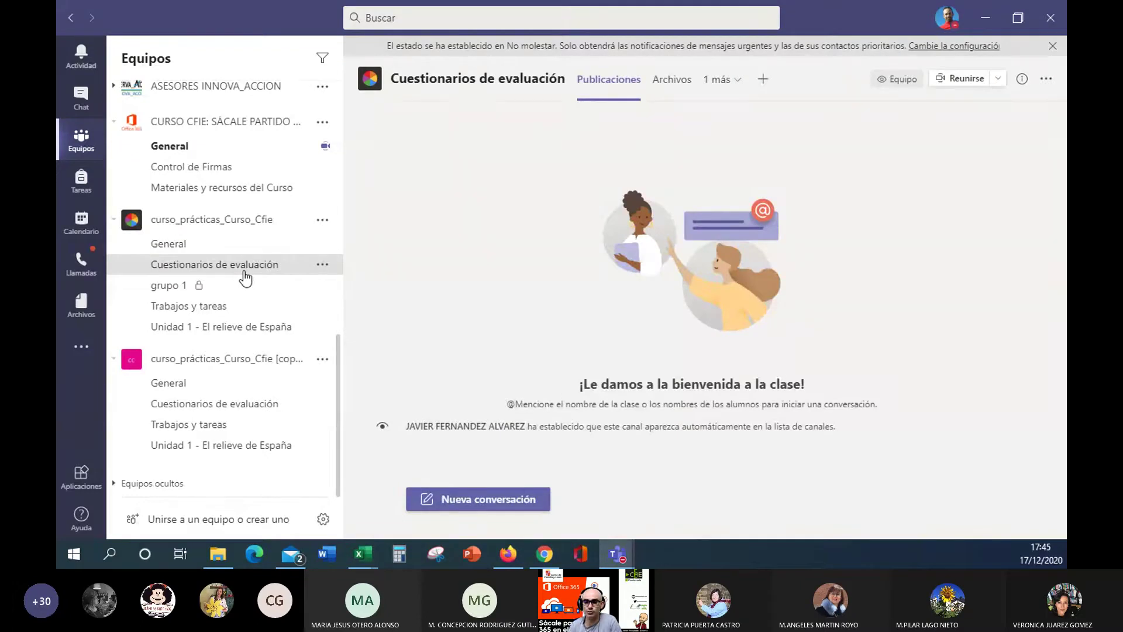
pyautogui.click(735, 80)
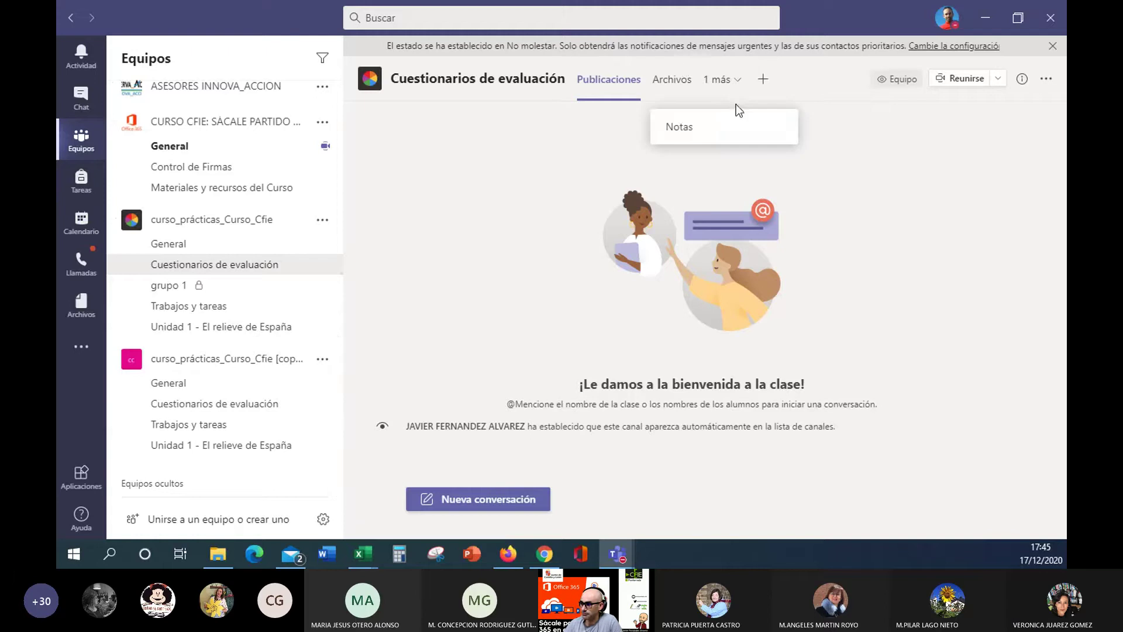
pyautogui.click(703, 130)
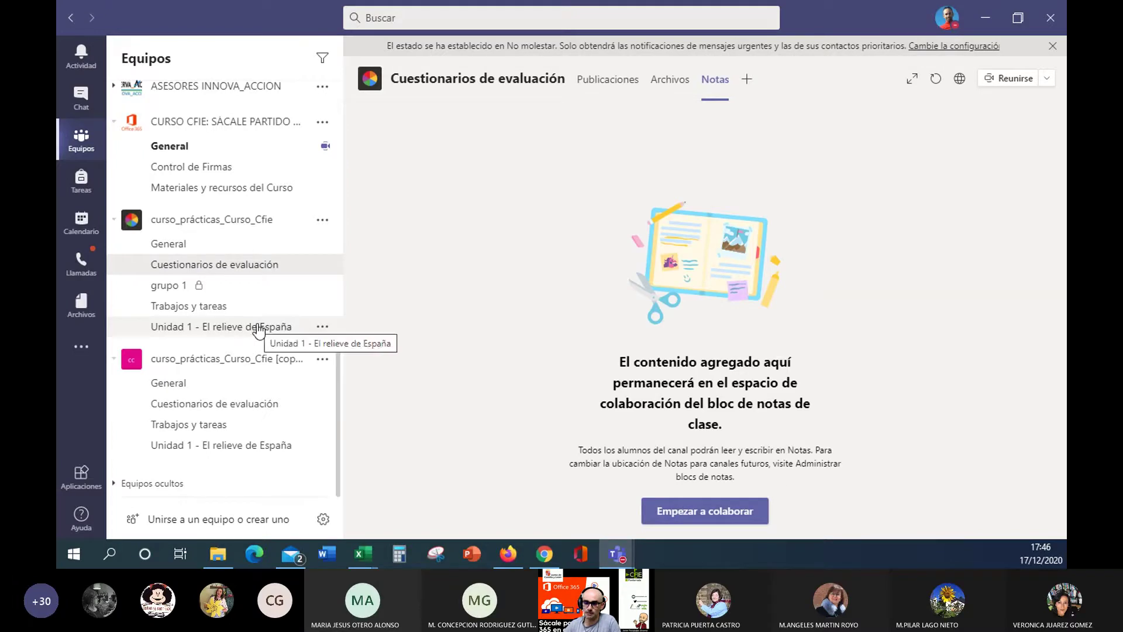
# Step: Open the Mapa de Provincias de España assignment from the General channel's assigned tasks
pyautogui.click(191, 246)
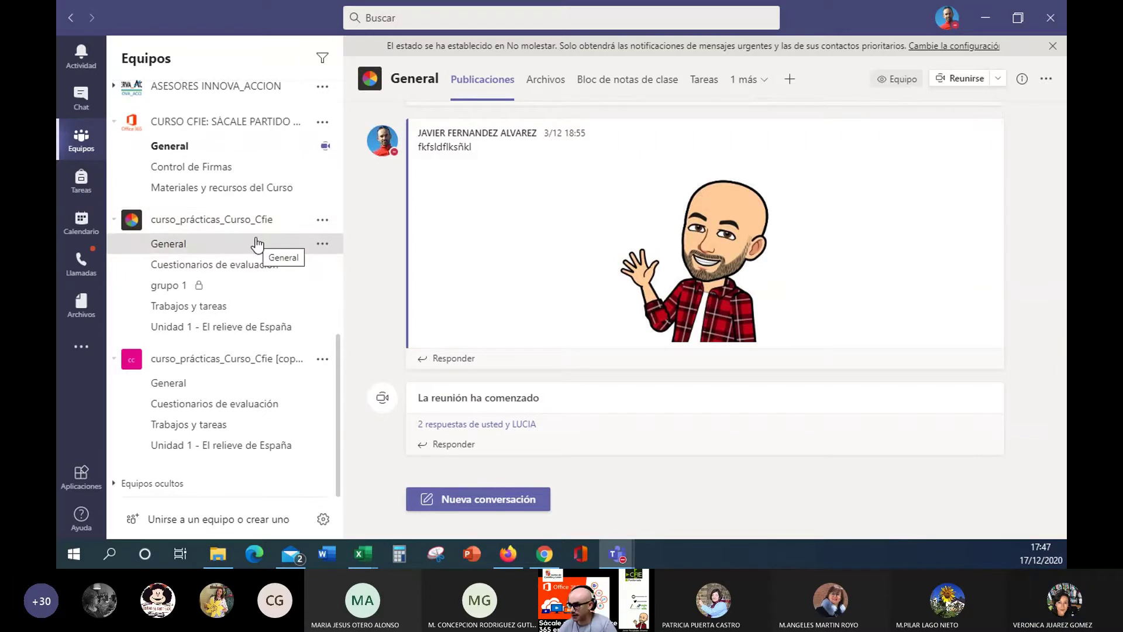
pyautogui.click(713, 83)
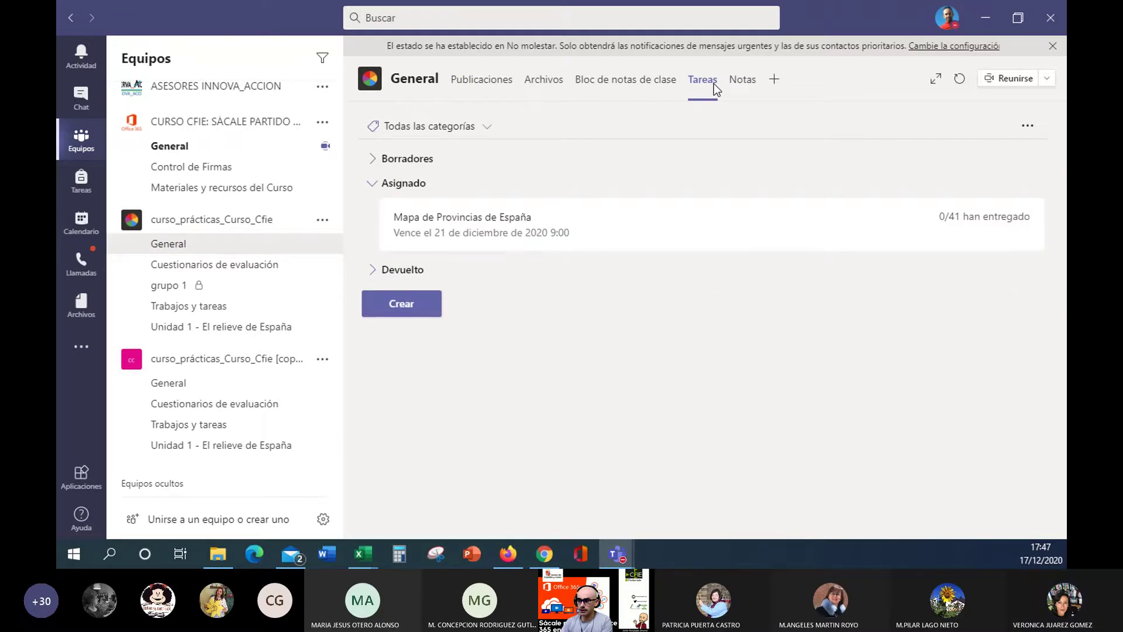
pyautogui.click(491, 224)
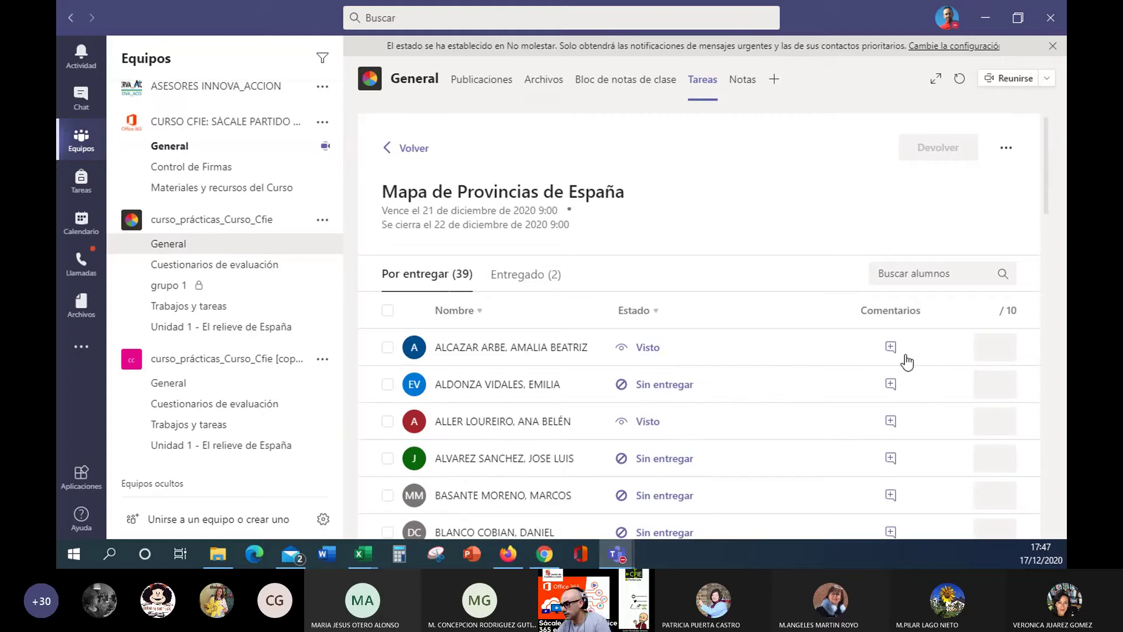
# Step: Give the first student in the Por entregar list a grade of 8 with the feedback comment "Muy bien!"
pyautogui.click(1002, 346)
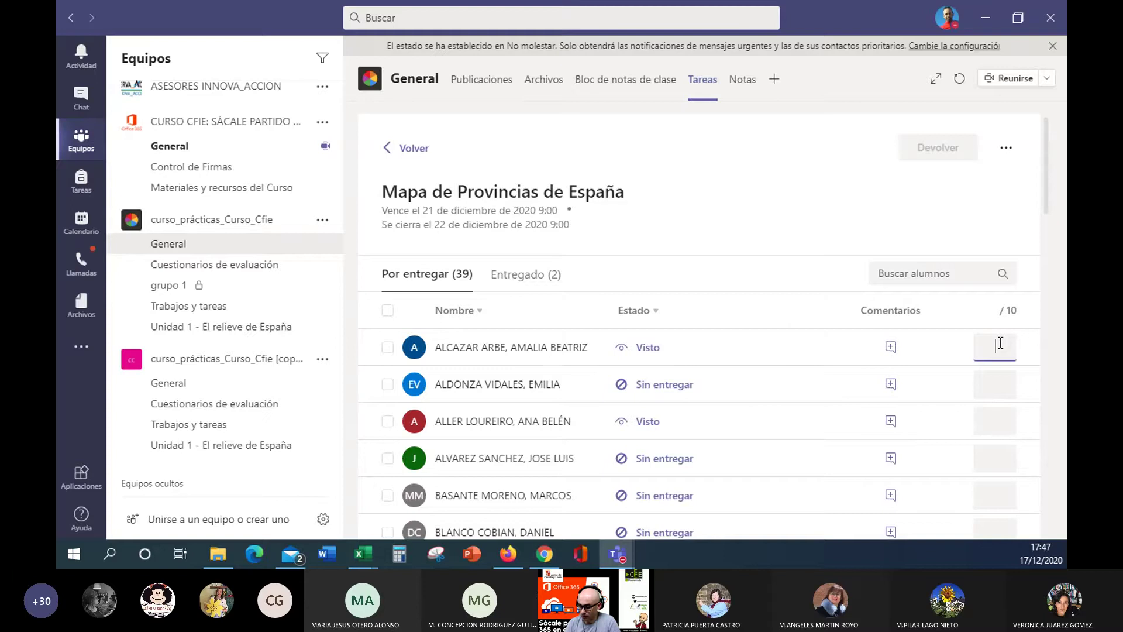
pyautogui.write('8')
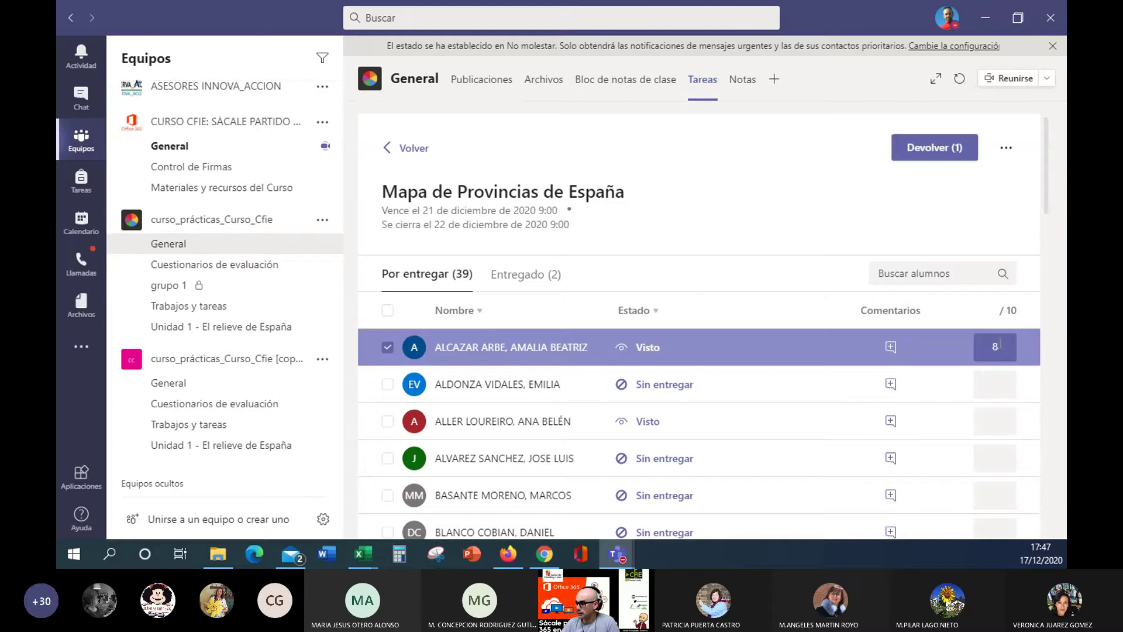
pyautogui.click(891, 347)
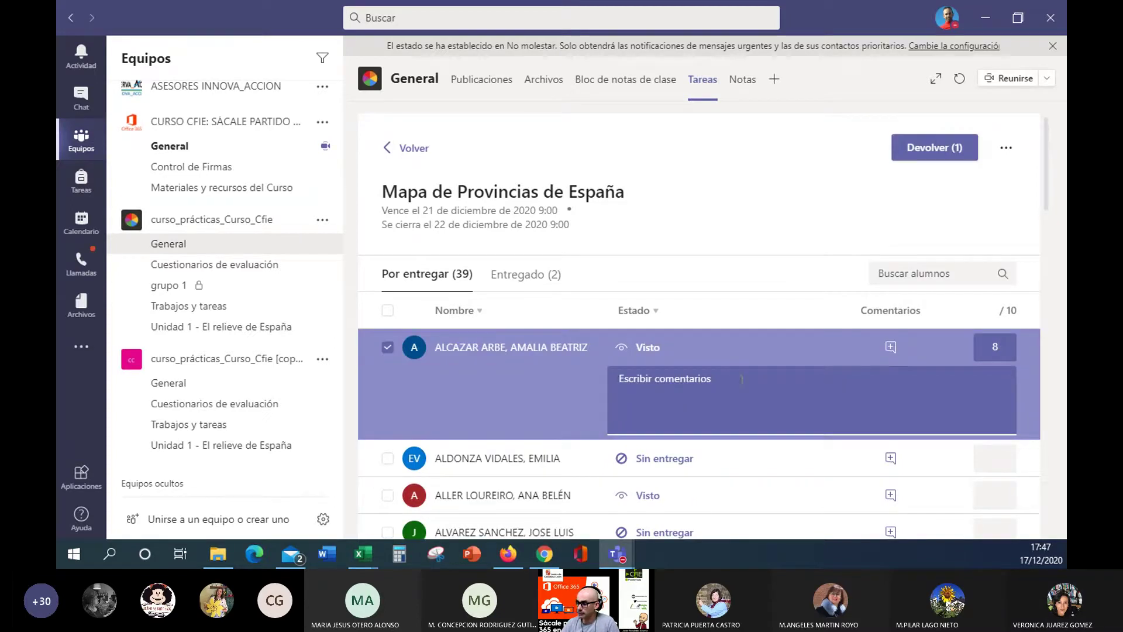
pyautogui.write('Muy')
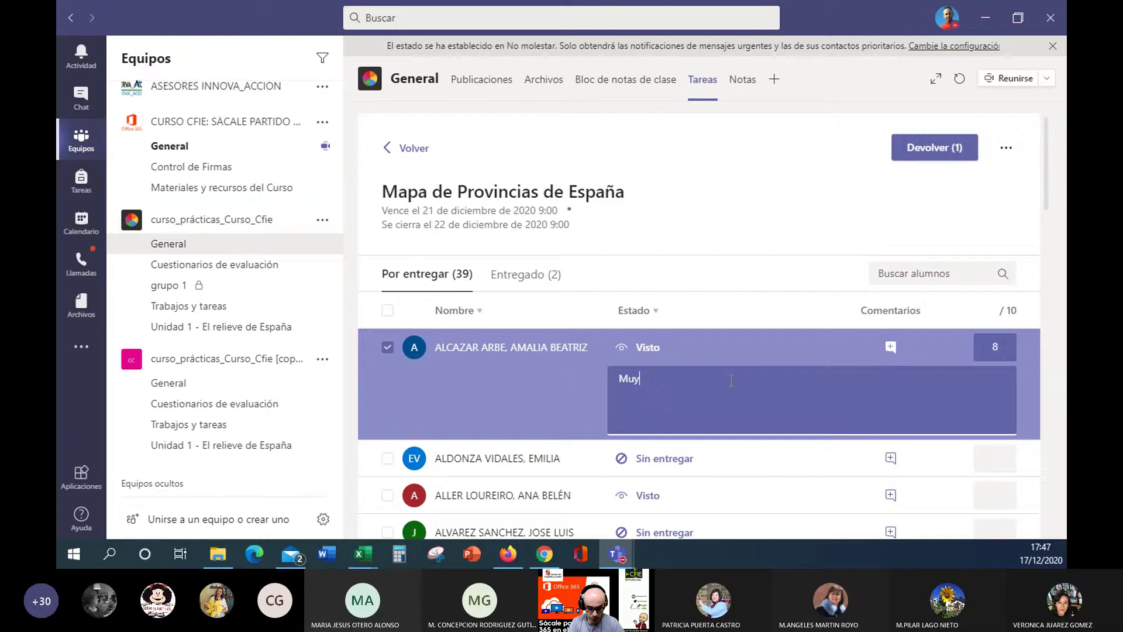
pyautogui.write(' bien')
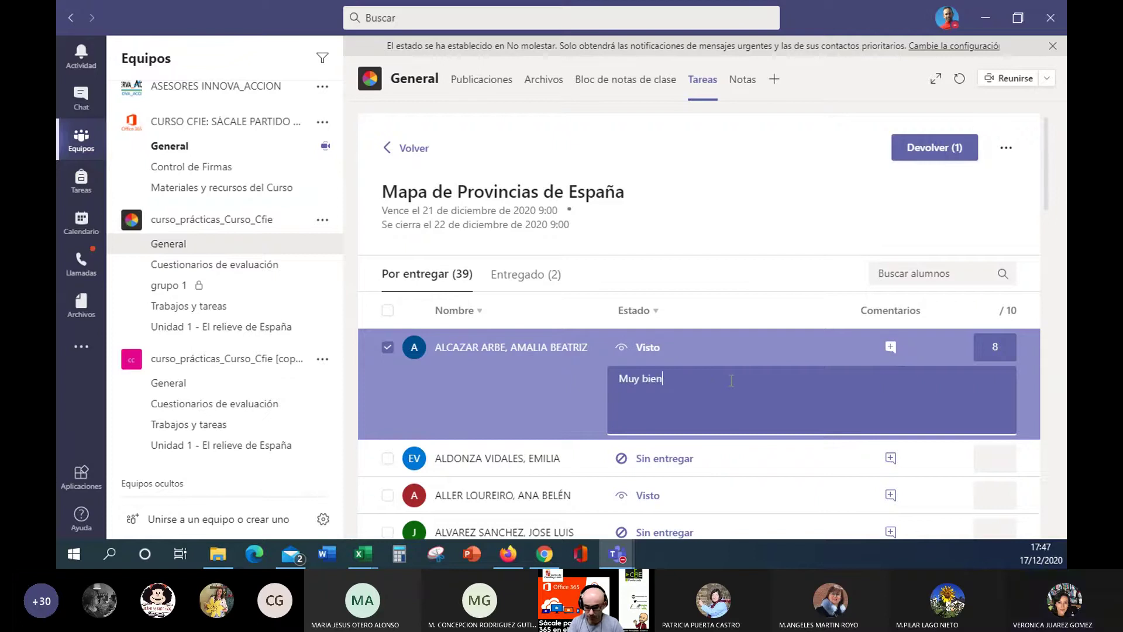
pyautogui.write('!')
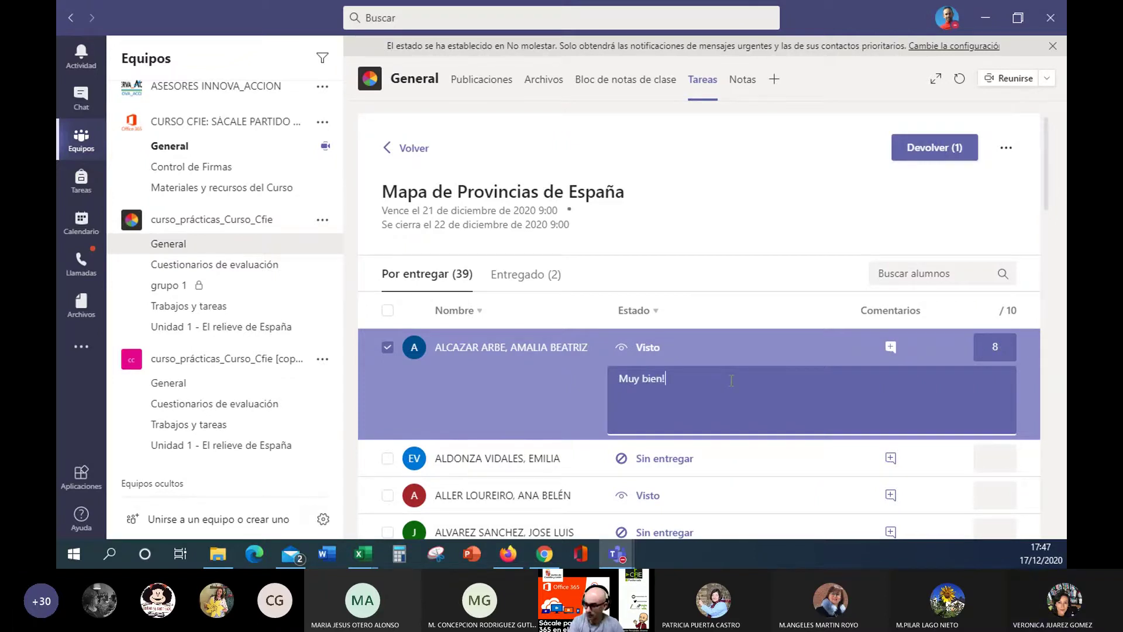
pyautogui.click(890, 349)
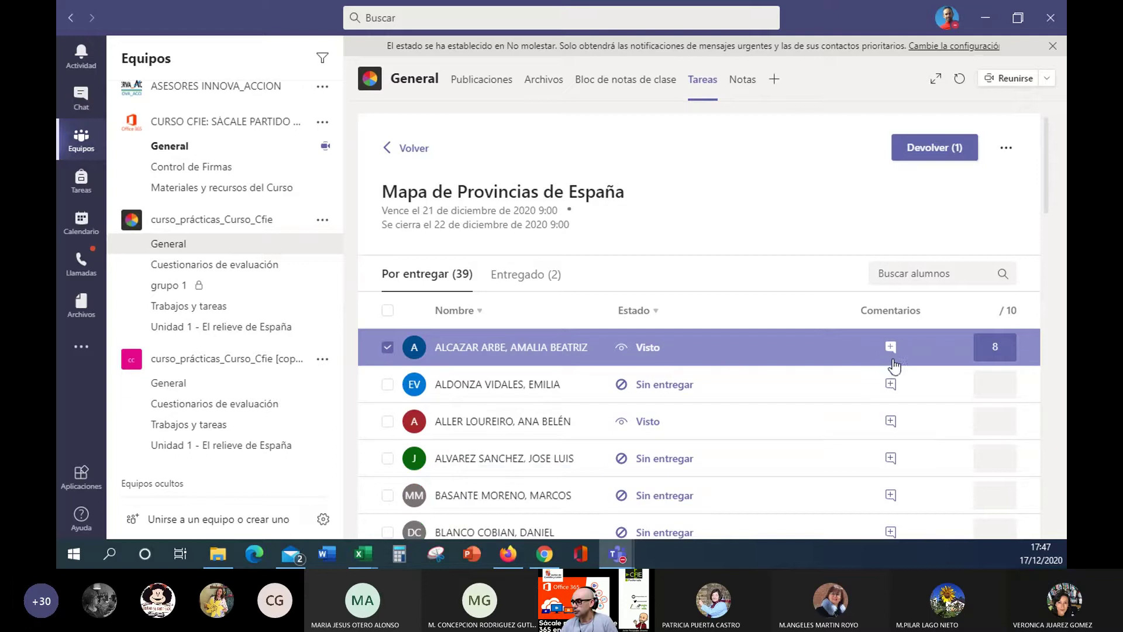
pyautogui.click(893, 351)
pyautogui.click(892, 348)
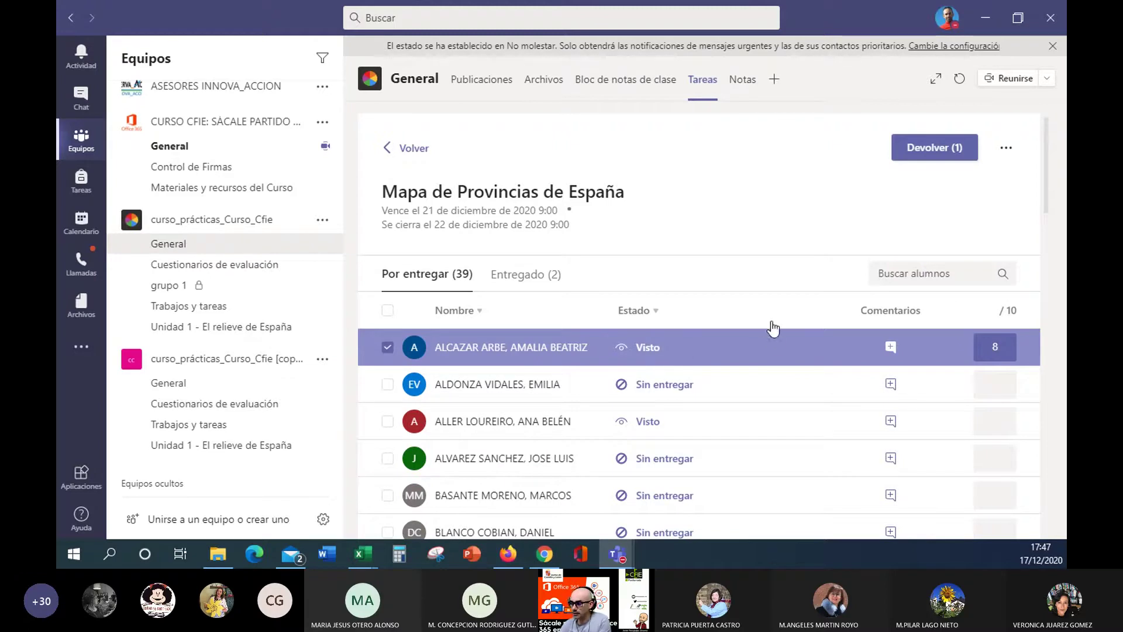
# Step: Check the assignment's Entregado list, and return the third listed student's work graded 8 from the General channel's gradebook
pyautogui.click(526, 275)
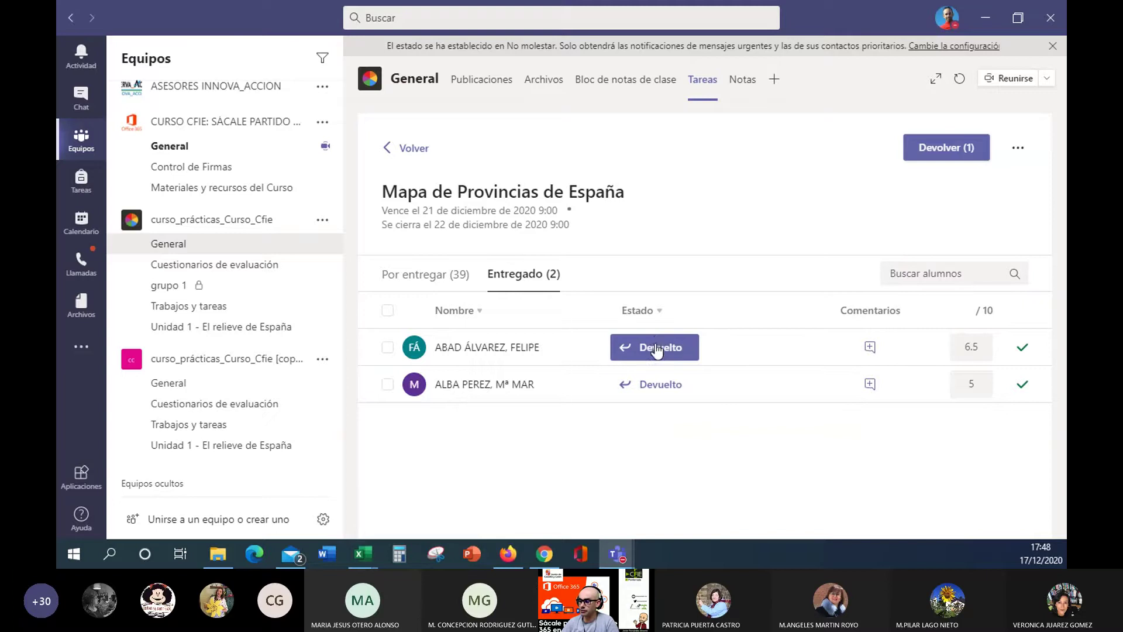
pyautogui.click(440, 275)
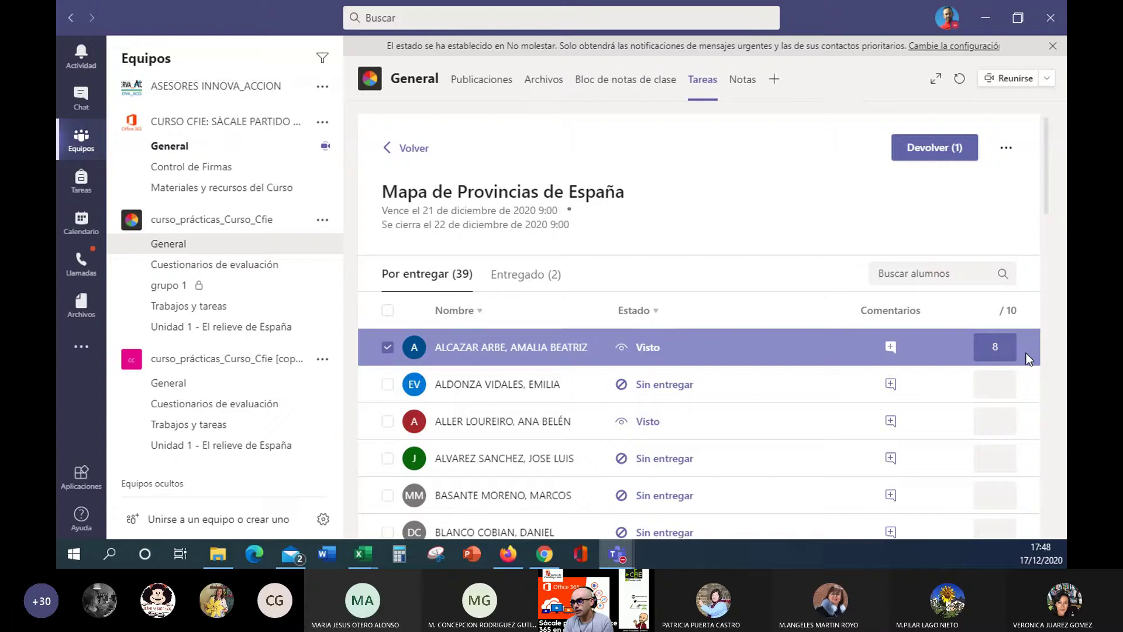
pyautogui.click(743, 80)
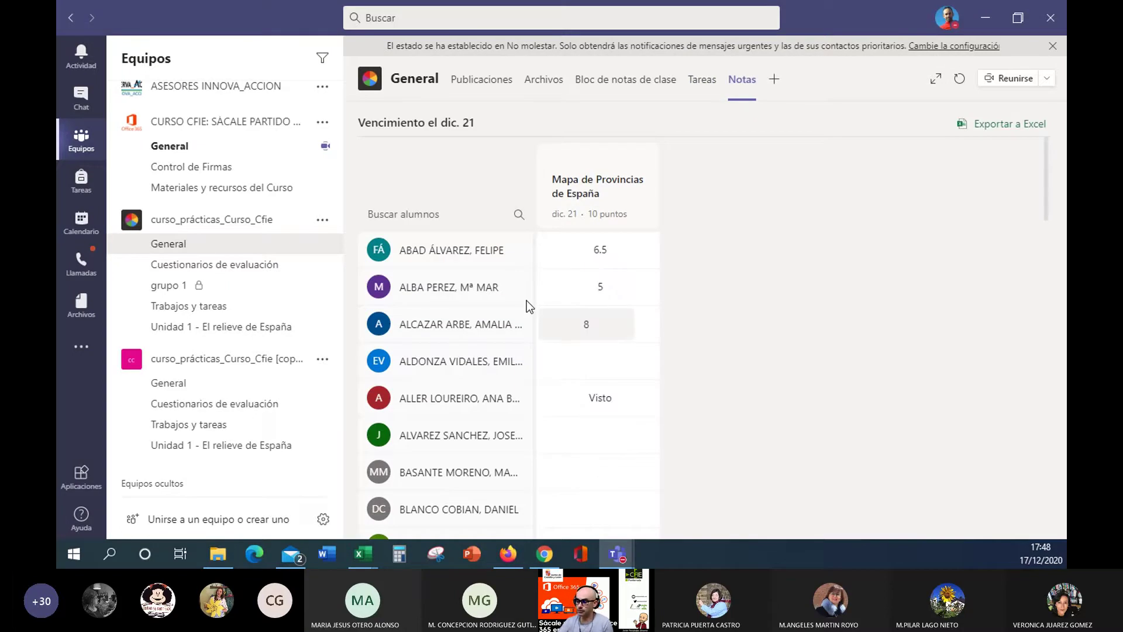
pyautogui.click(630, 327)
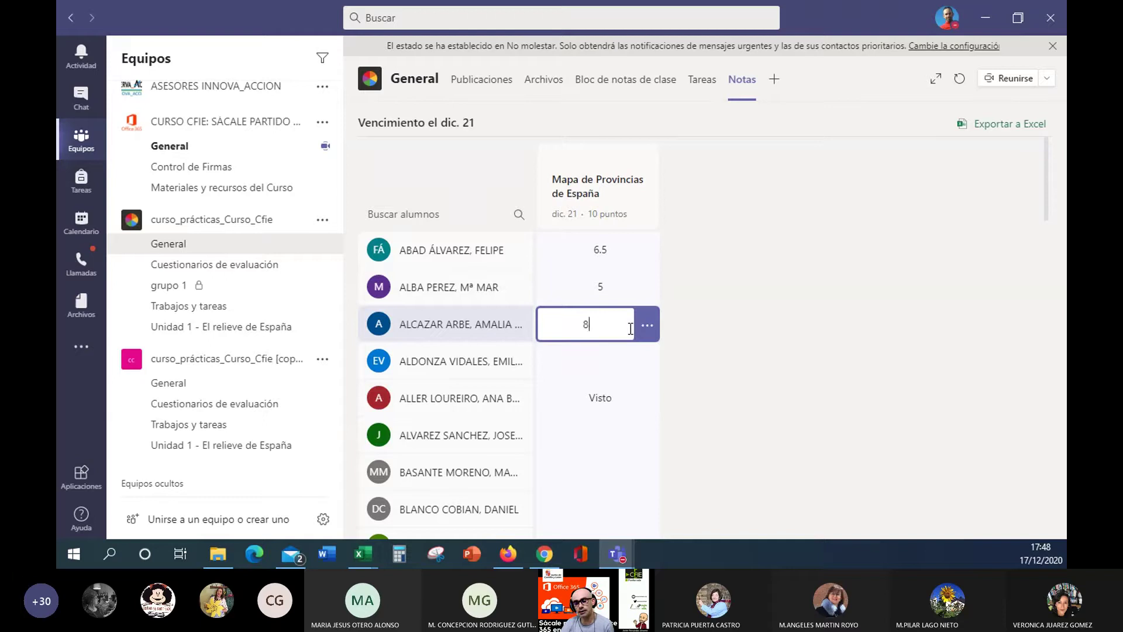
pyautogui.click(648, 326)
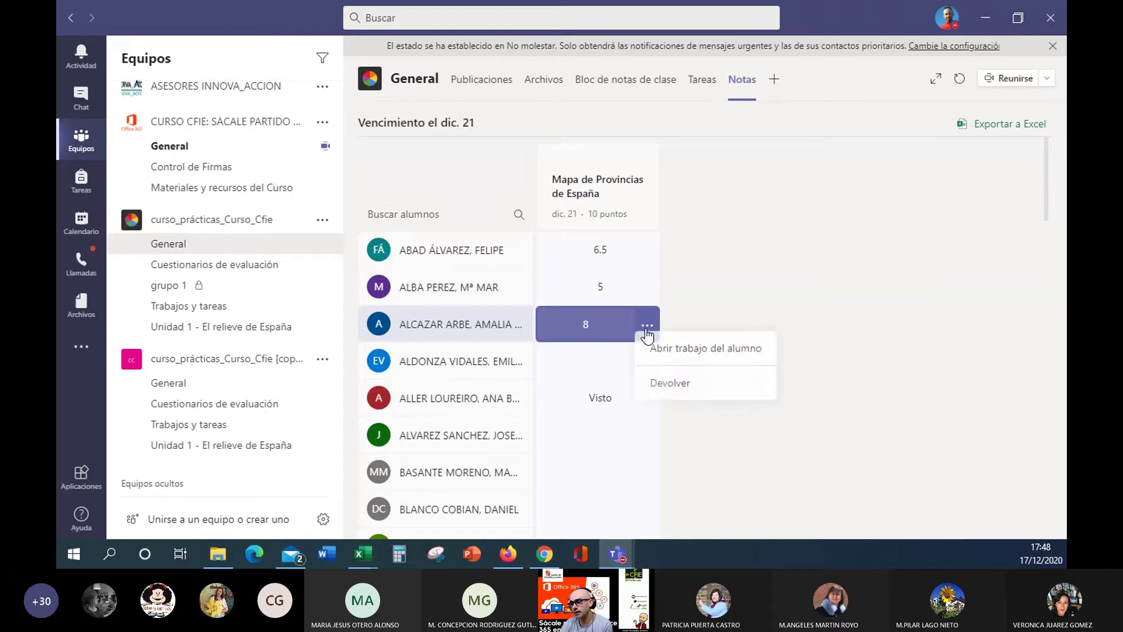
pyautogui.click(661, 389)
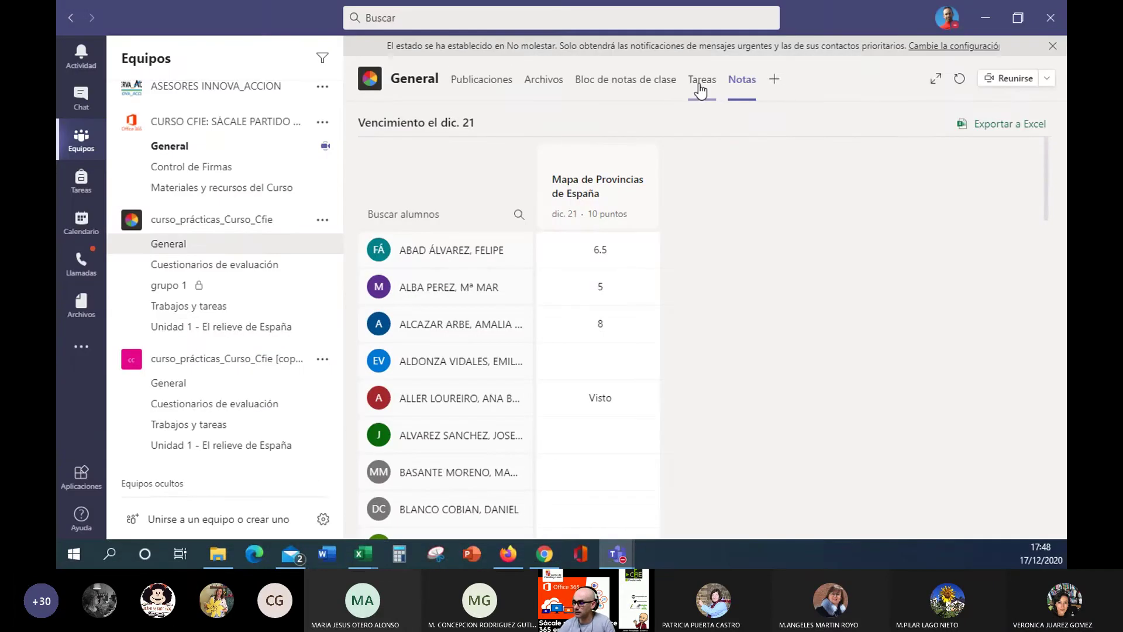
# Step: Review the due date and notification channel in the edit settings of the Mapa de Provincias de España assignment, leaving without updating it
pyautogui.click(703, 82)
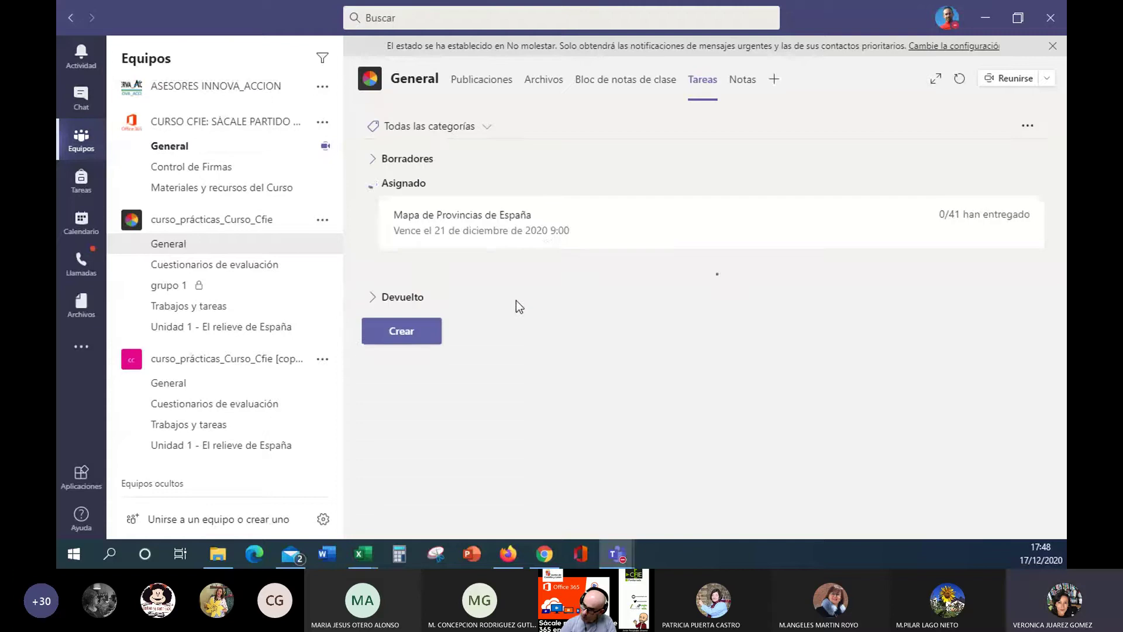
pyautogui.click(541, 242)
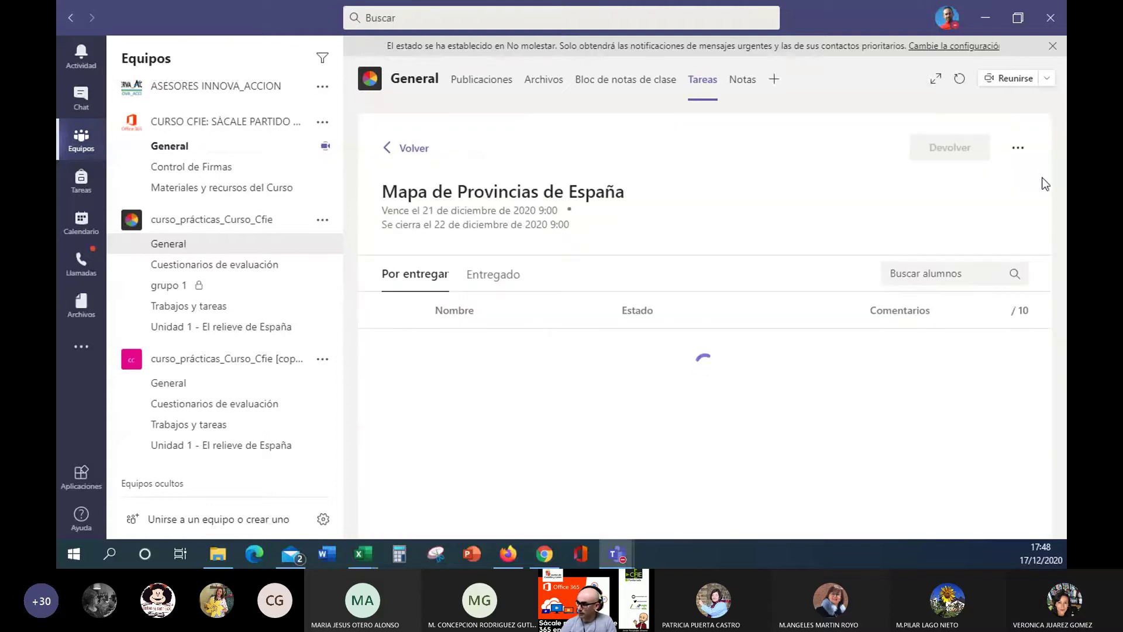
pyautogui.click(1008, 151)
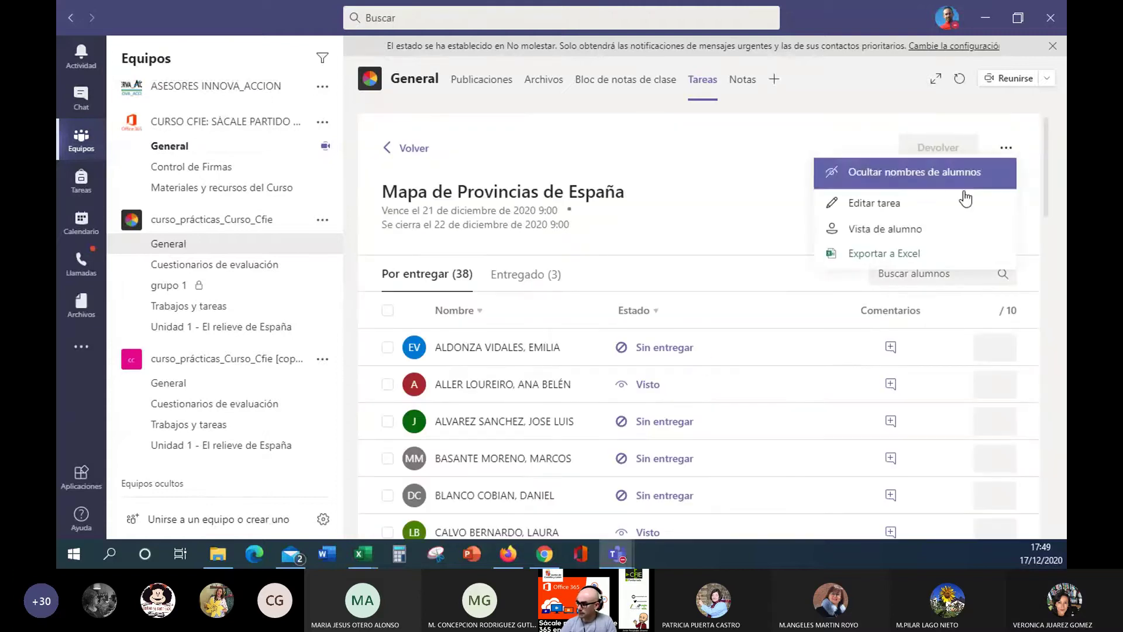
pyautogui.click(898, 205)
pyautogui.scroll(-5, 588, 296)
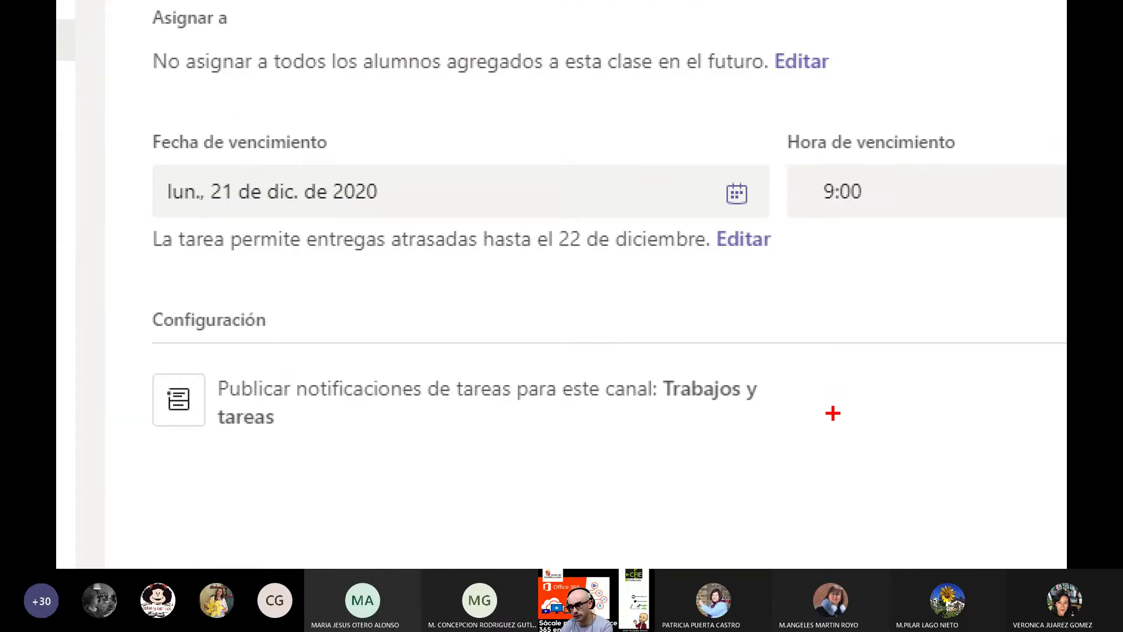
pyautogui.moveTo(884, 370)
pyautogui.mouseDown()
pyautogui.moveTo(934, 407)
pyautogui.moveTo(902, 372)
pyautogui.mouseUp()
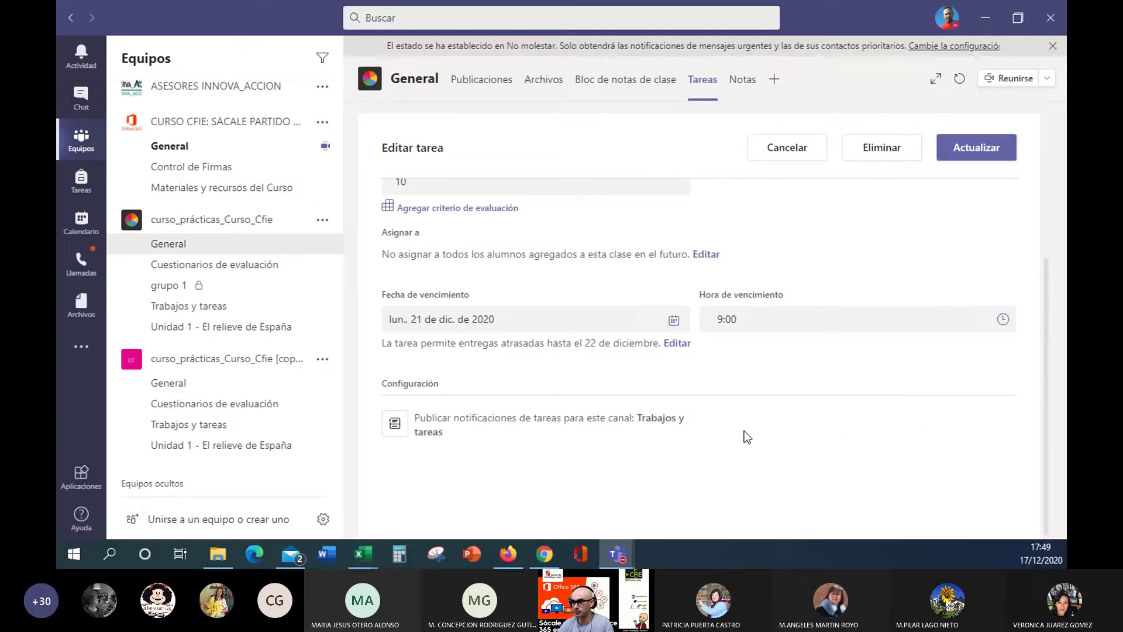
pyautogui.click(768, 155)
pyautogui.click(412, 154)
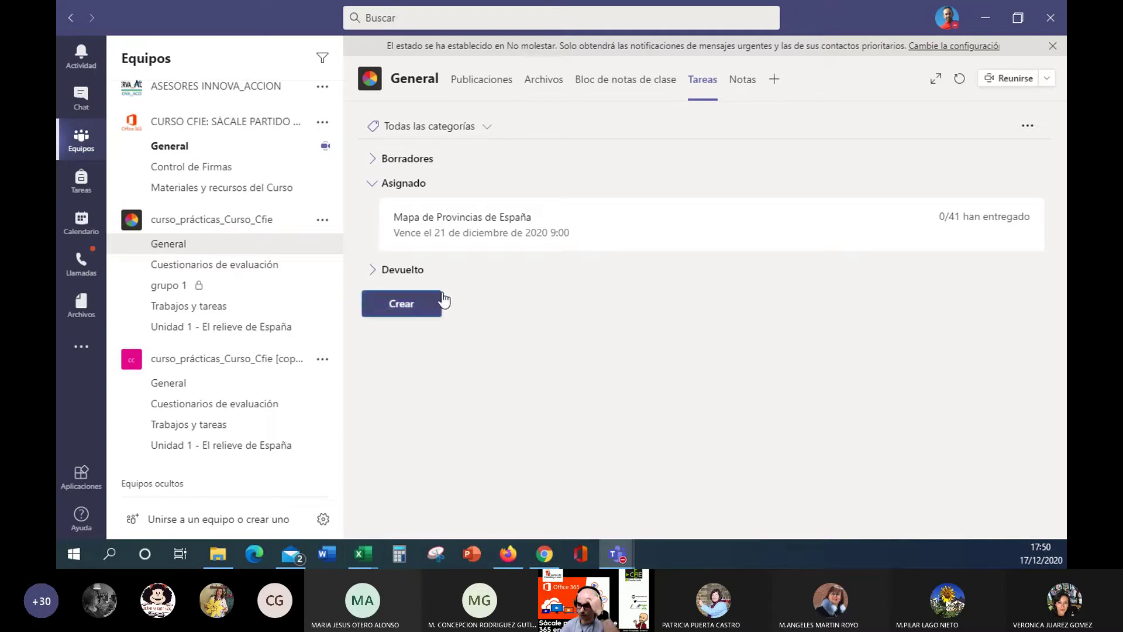
# Step: Create a new assignment in the General channel of curso_prácticas_Curso_Cfie with the title "rellena un word"
pyautogui.click(412, 313)
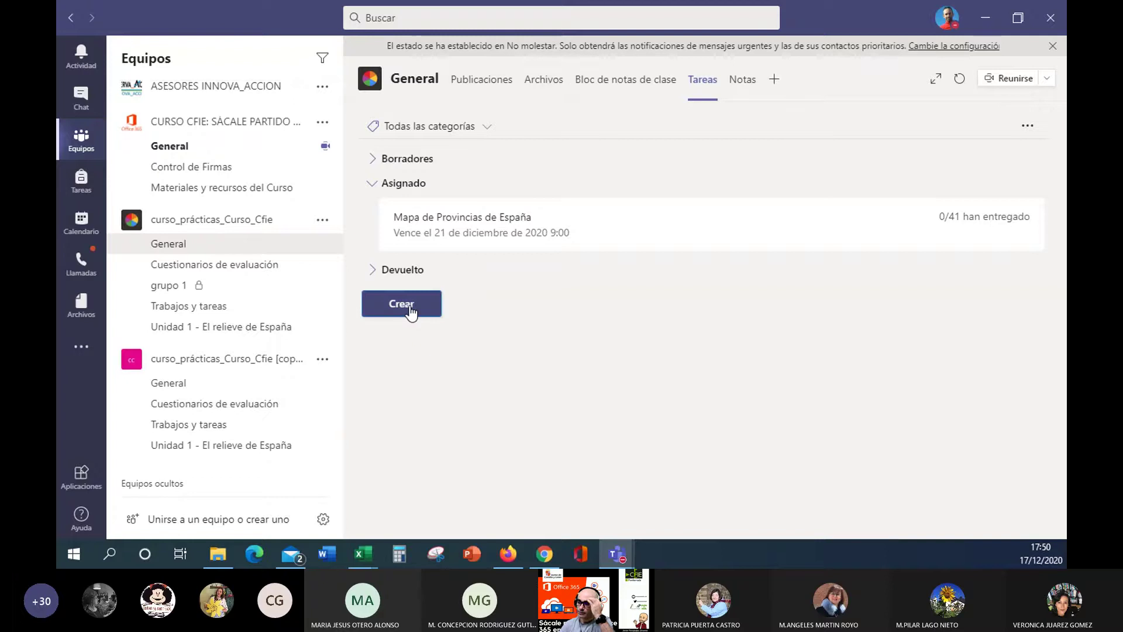
pyautogui.click(412, 313)
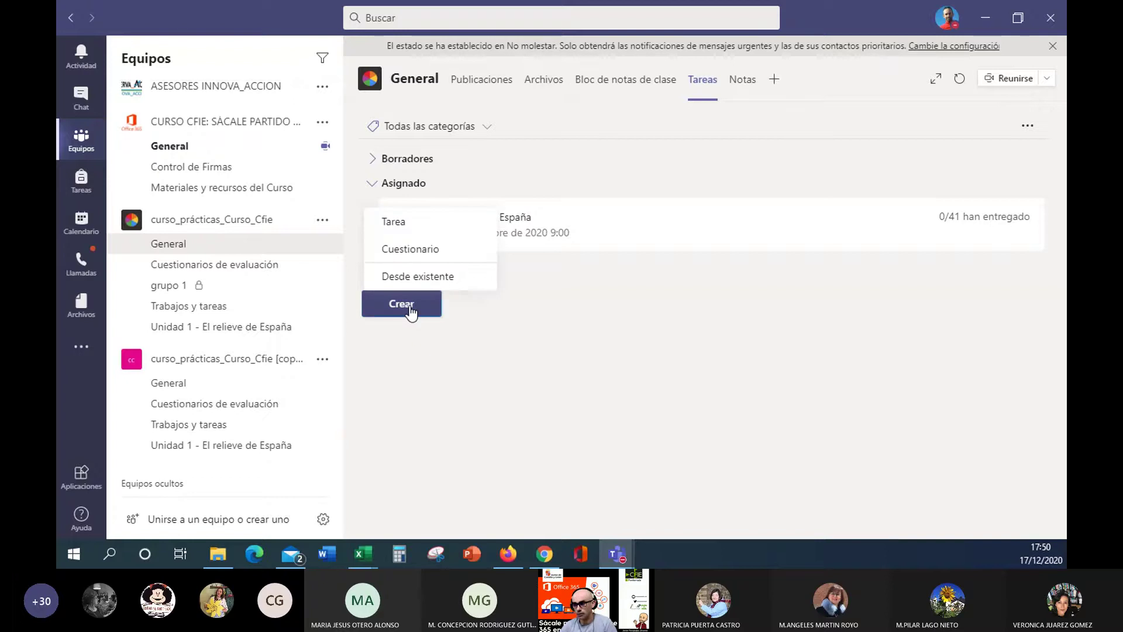
pyautogui.click(397, 225)
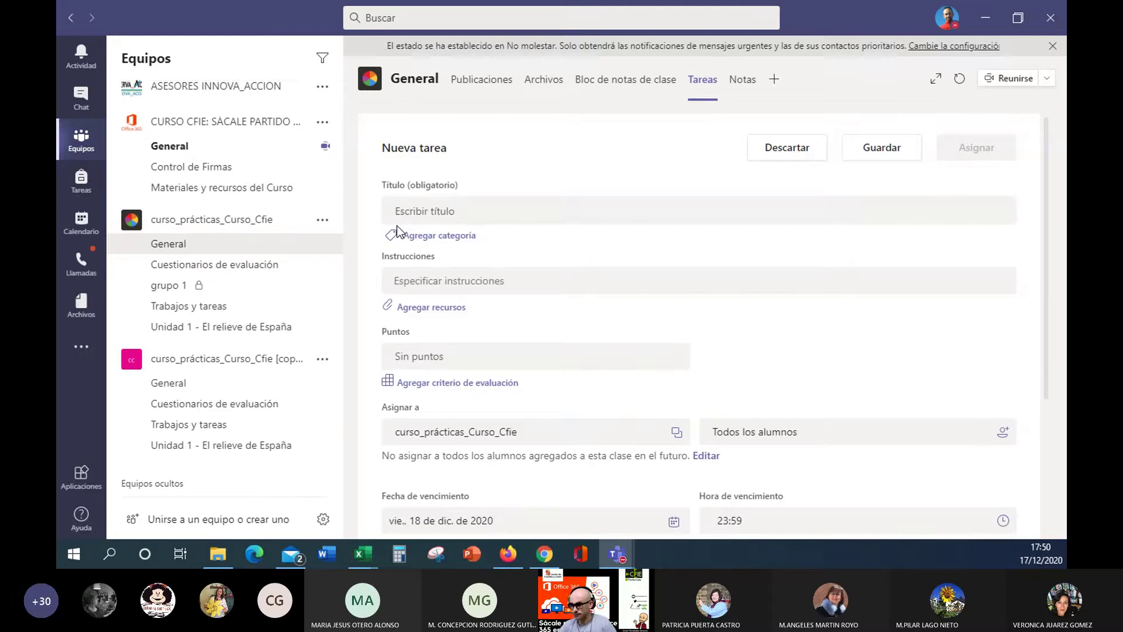
pyautogui.click(421, 214)
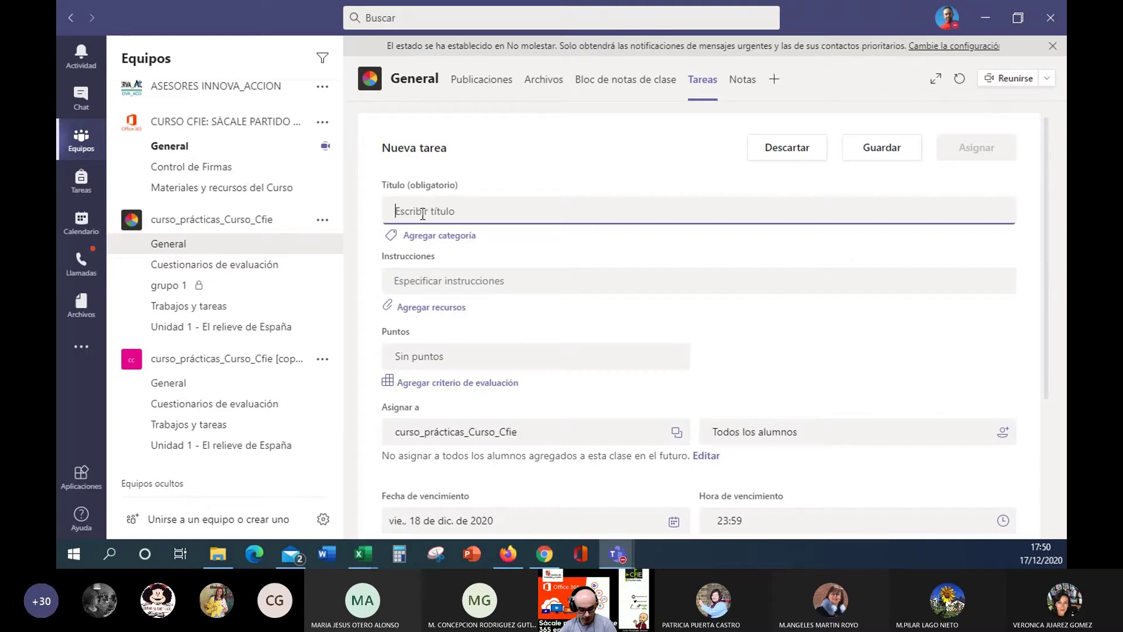
pyautogui.write('rellena est')
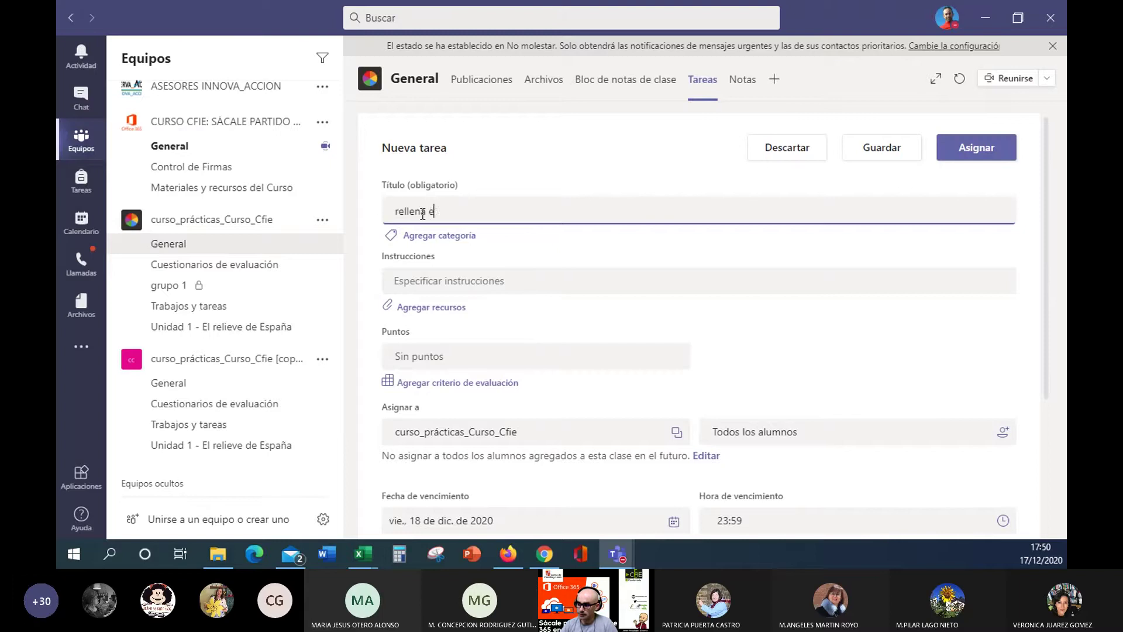
pyautogui.press('BackSpace')
pyautogui.press('BackSpace')
pyautogui.press('BackSpace')
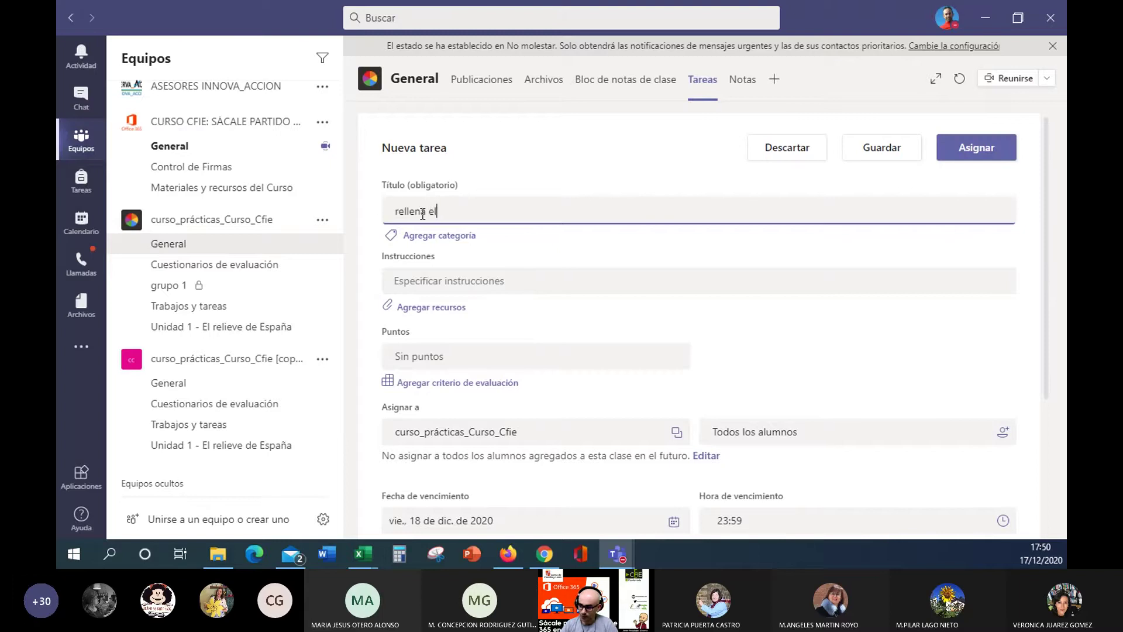
pyautogui.write('un ')
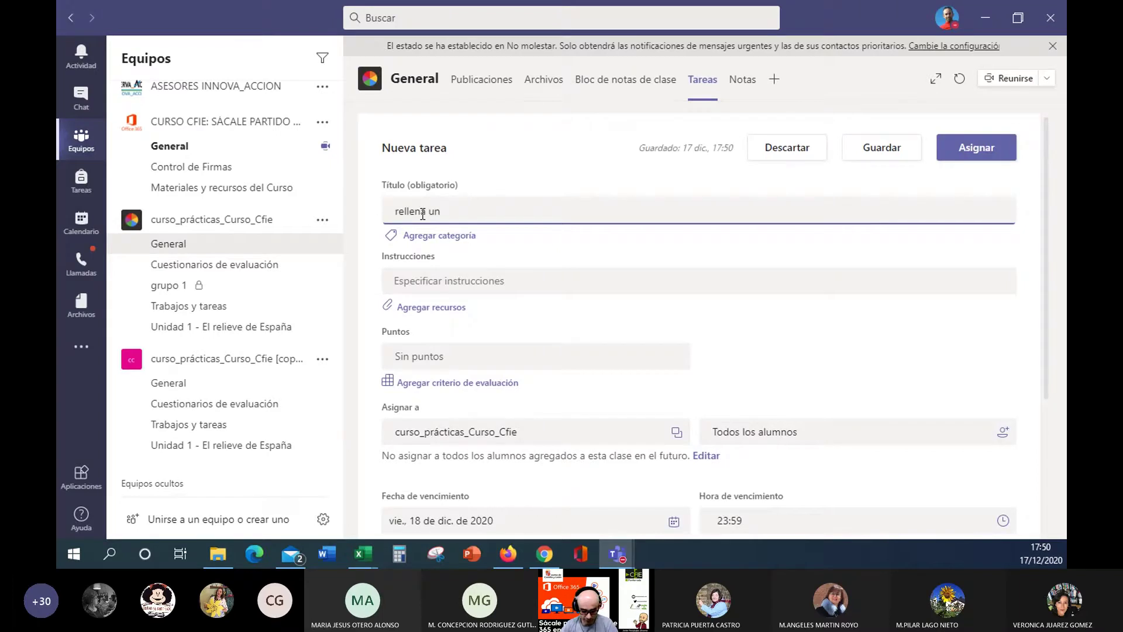
pyautogui.write('word')
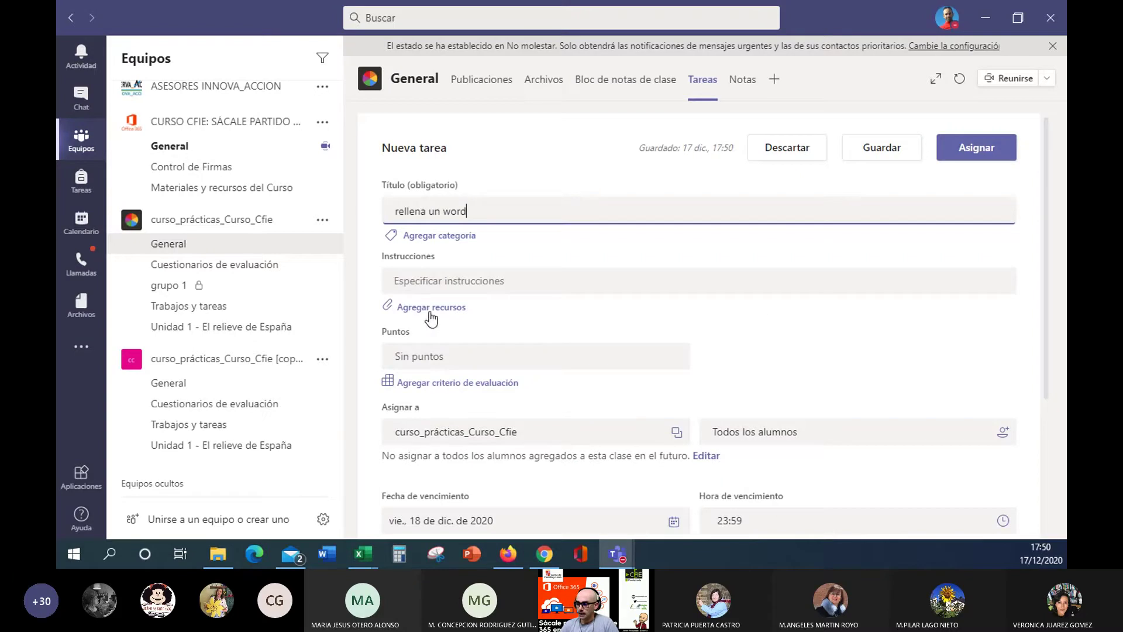
# Step: Enter the assignment instructions "escribe hola en el siguiente documento word"
pyautogui.click(448, 281)
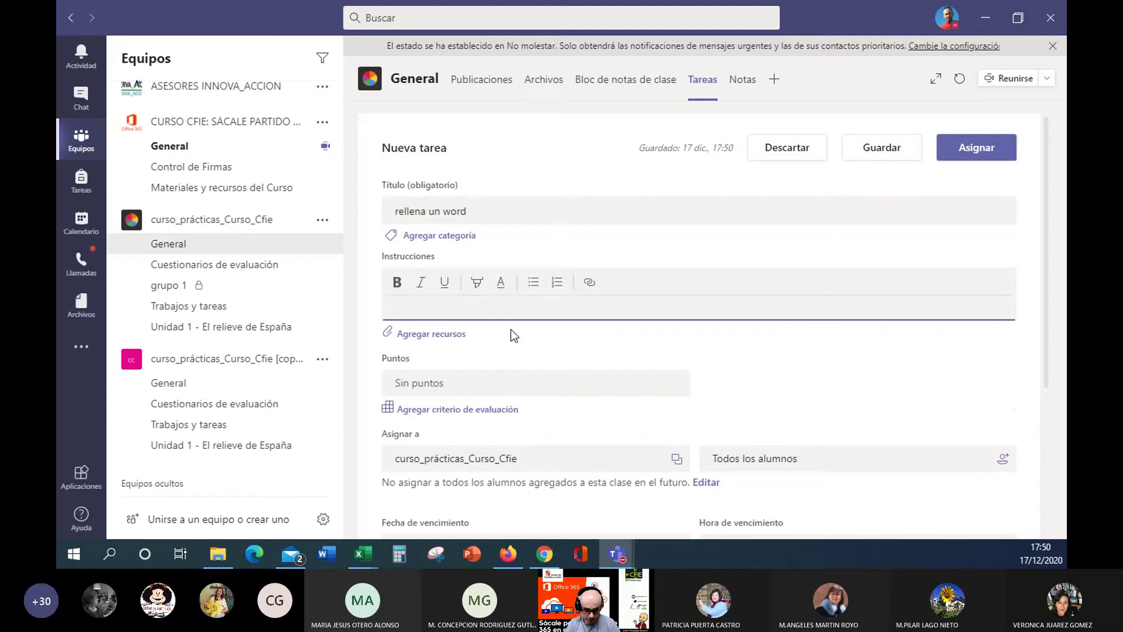
pyautogui.write('escri')
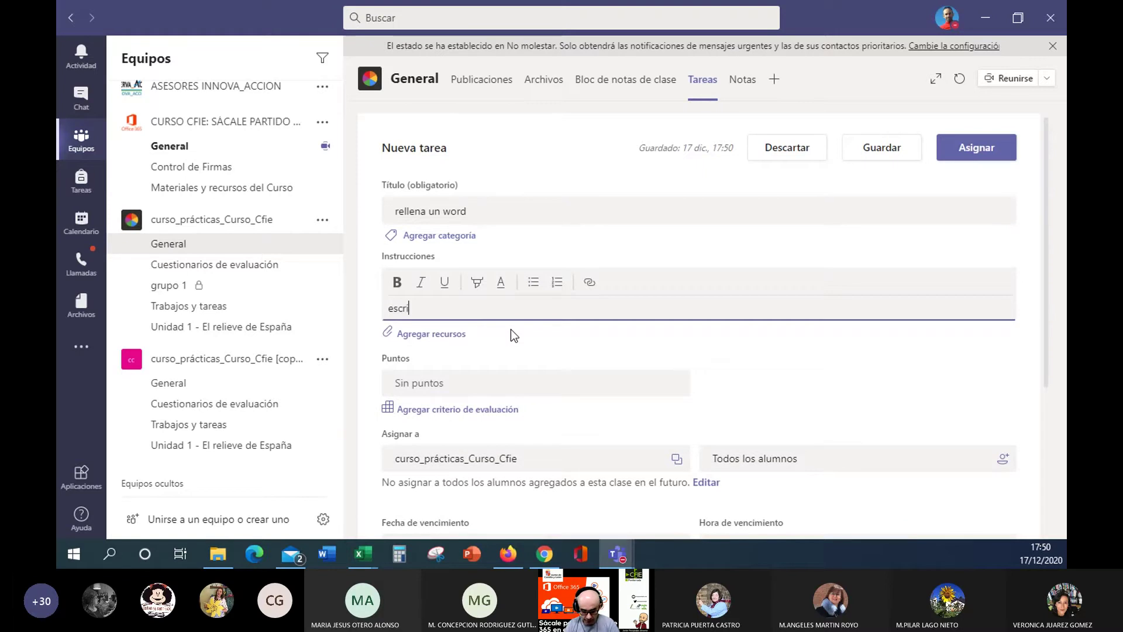
pyautogui.write('be hola en el s')
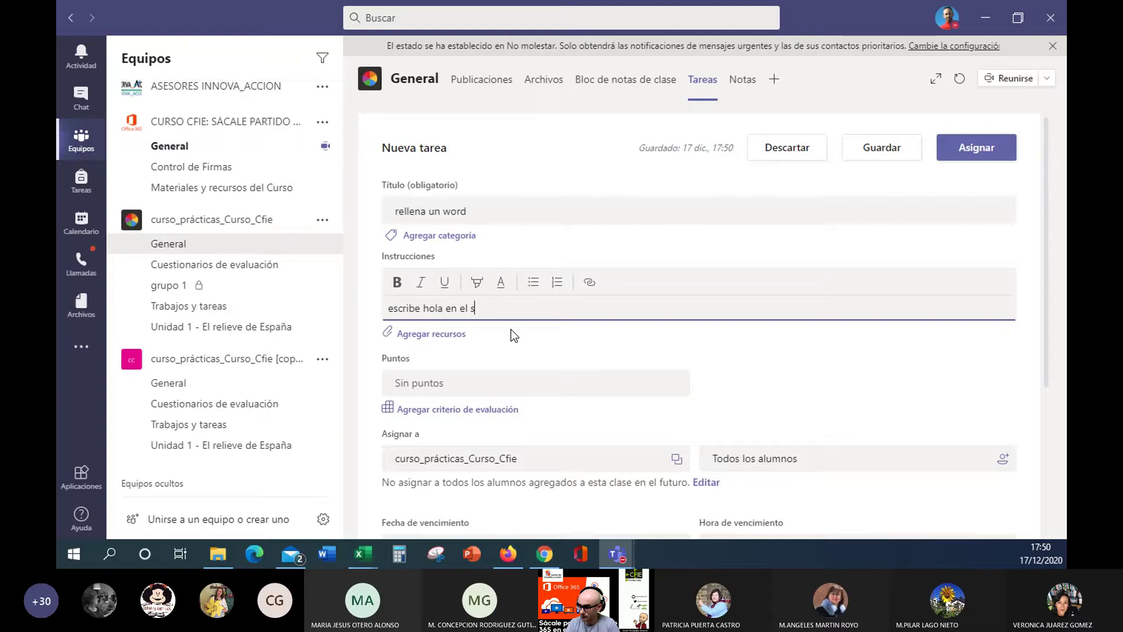
pyautogui.write('g')
pyautogui.write('gui')
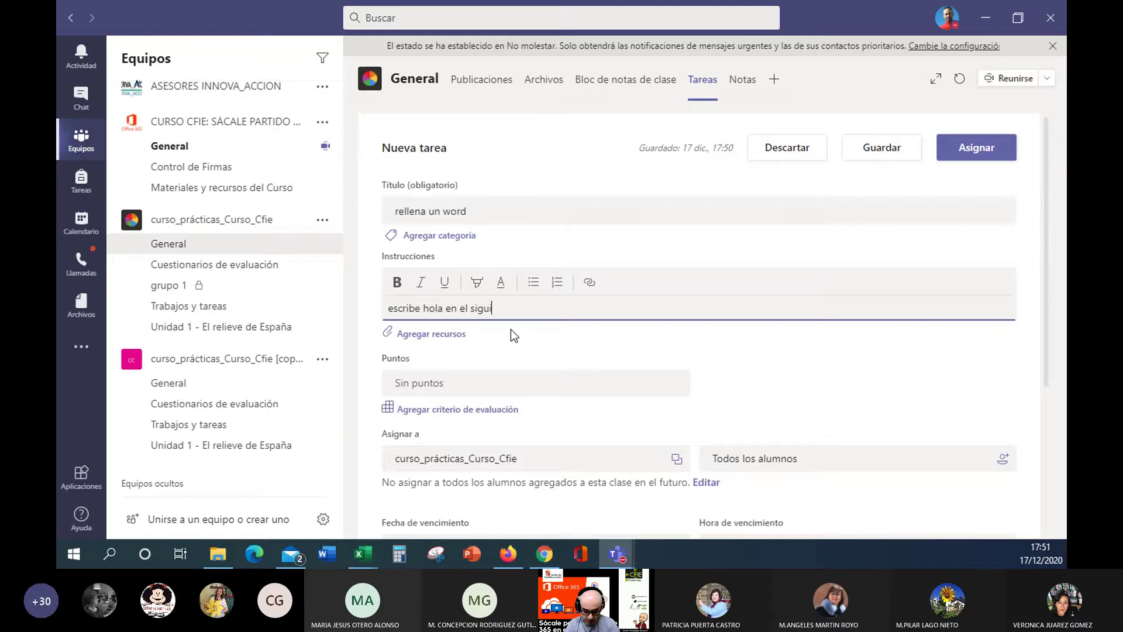
pyautogui.write('ente documento wor')
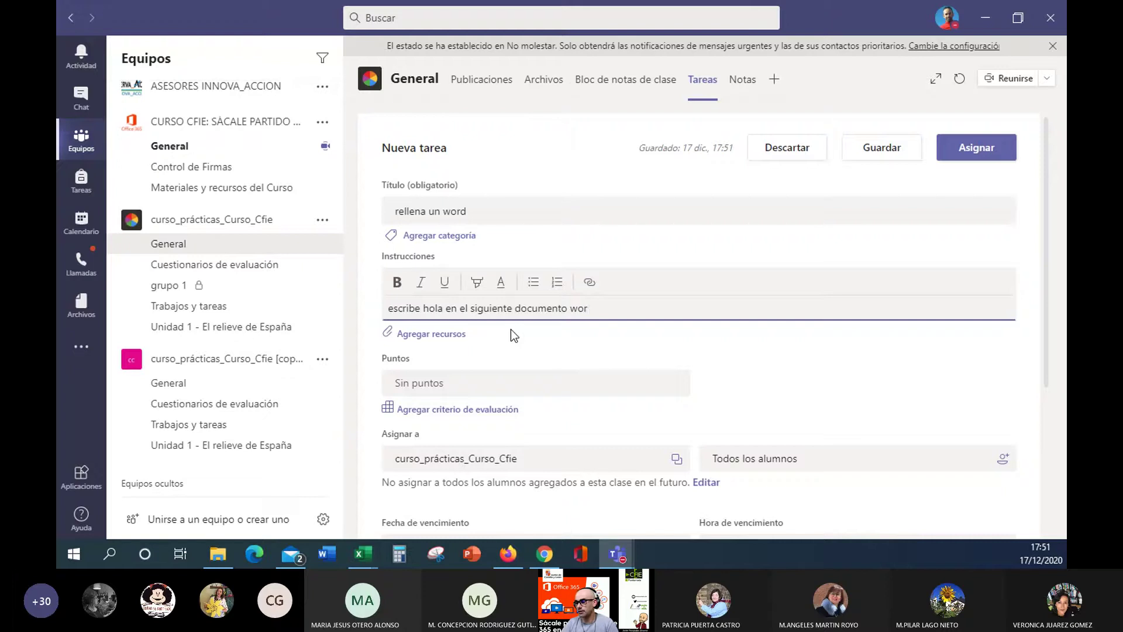
pyautogui.write('d')
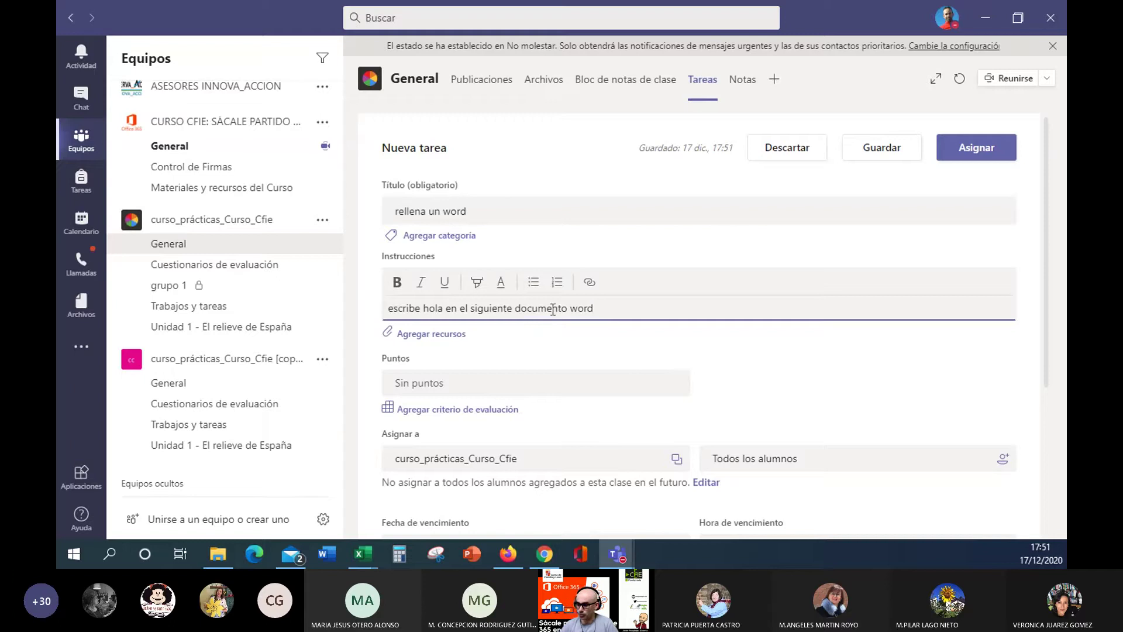
# Step: Attach a new blank Word document named "Trabajo HOLA" to the assignment as a resource
pyautogui.click(440, 336)
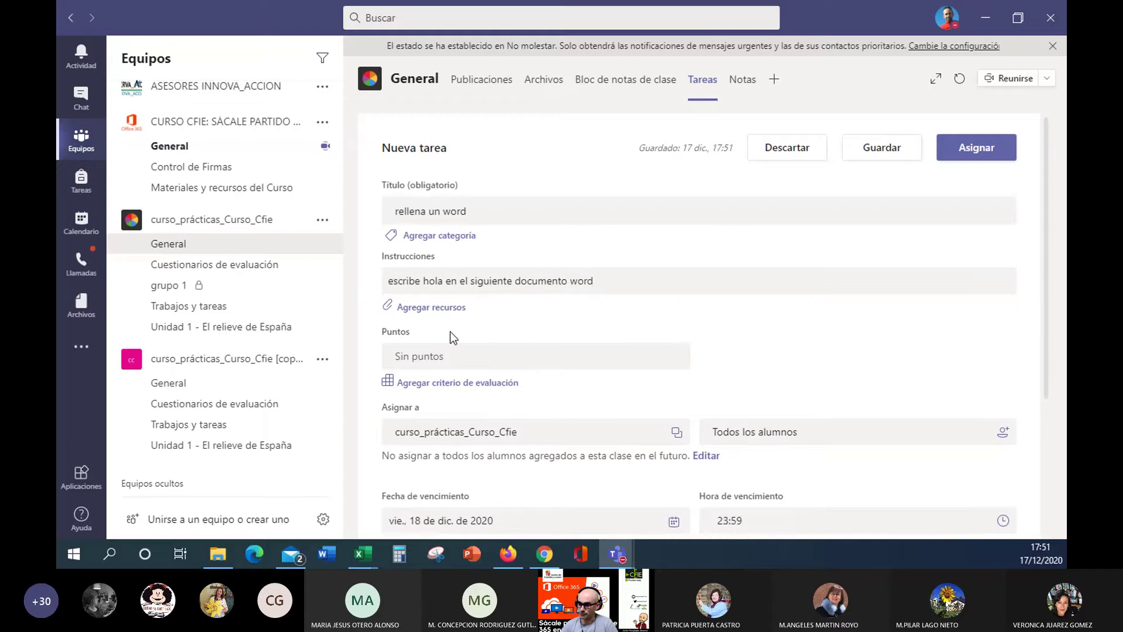
pyautogui.click(438, 310)
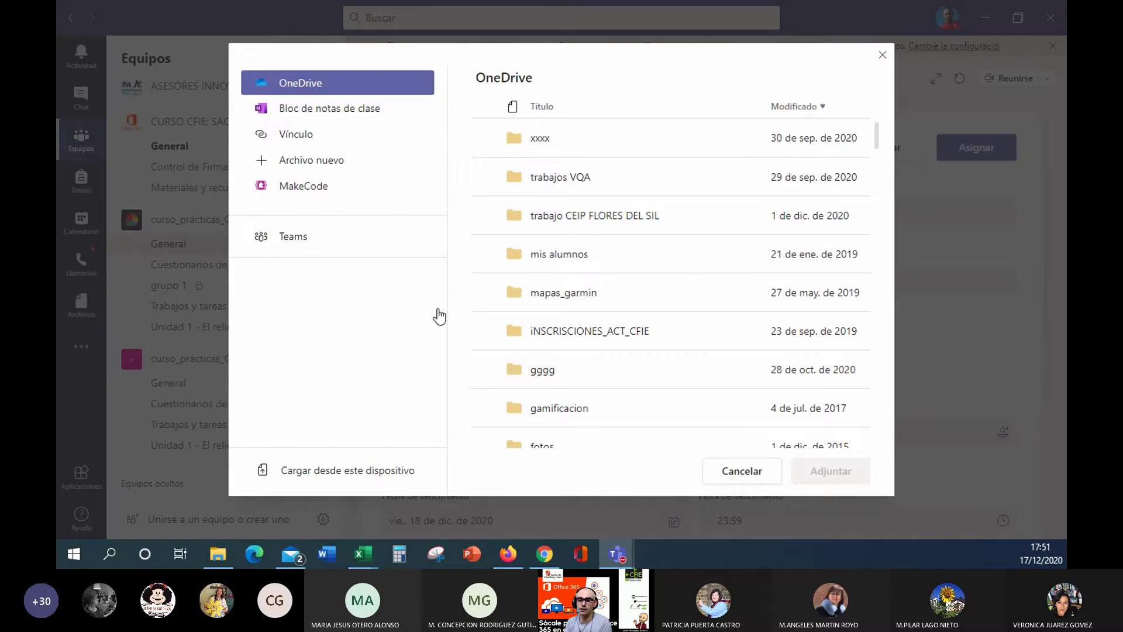
pyautogui.click(330, 163)
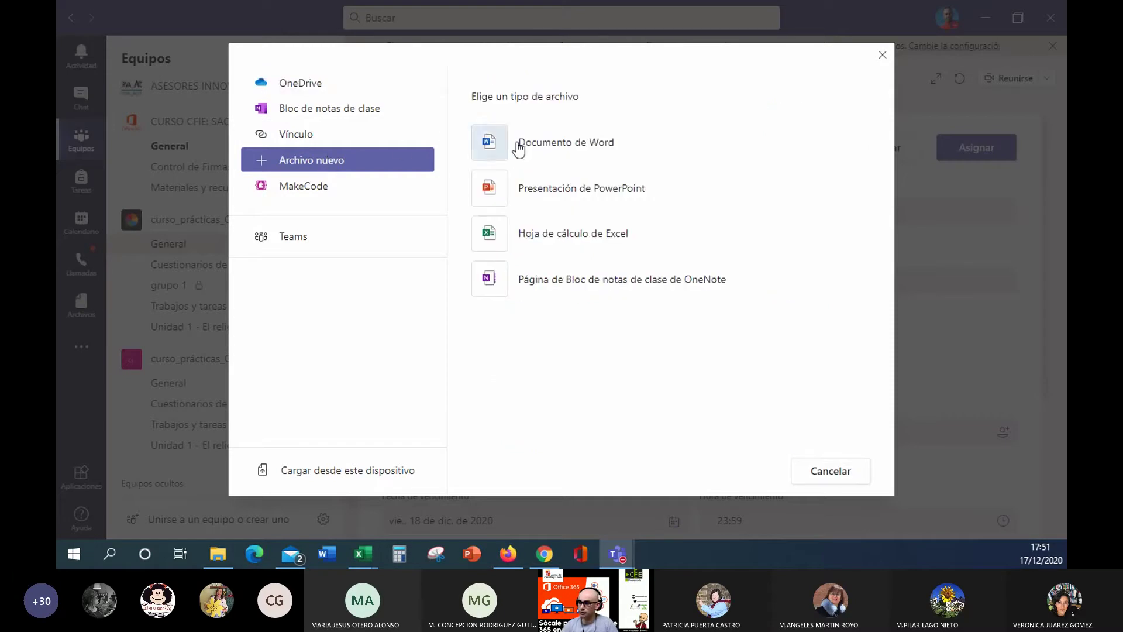
pyautogui.click(501, 144)
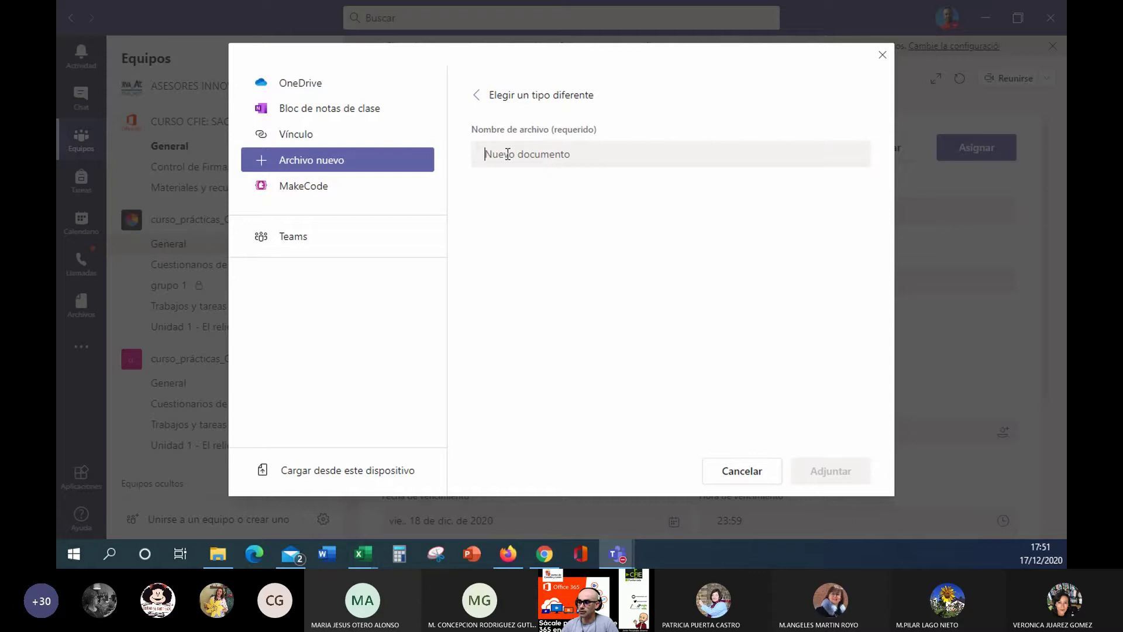
pyautogui.write('Trab')
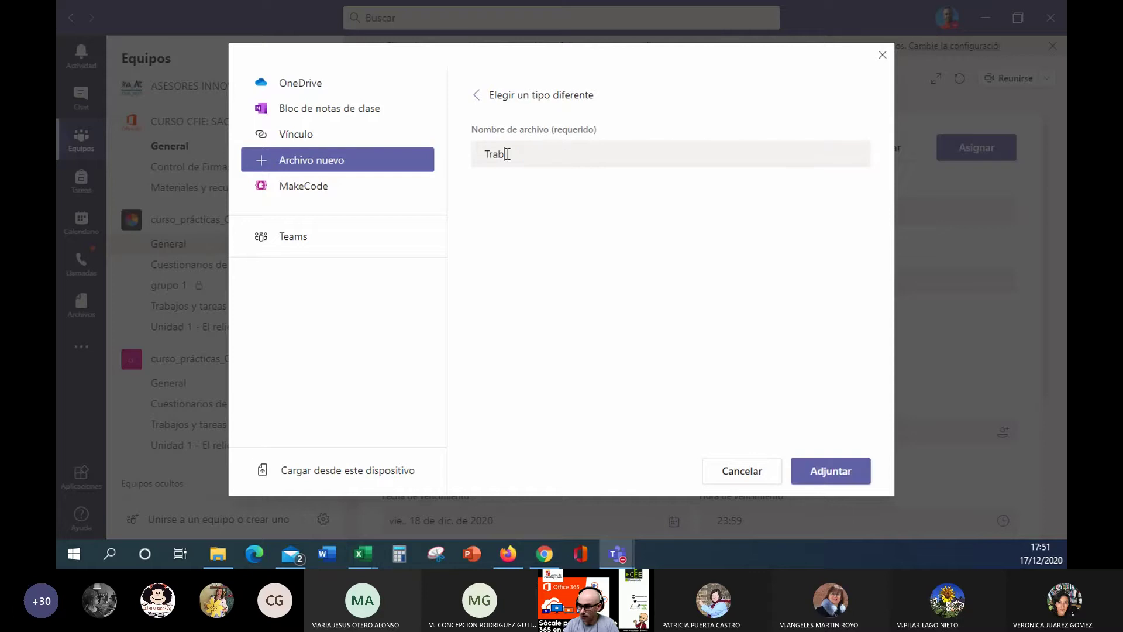
pyautogui.write('ajo')
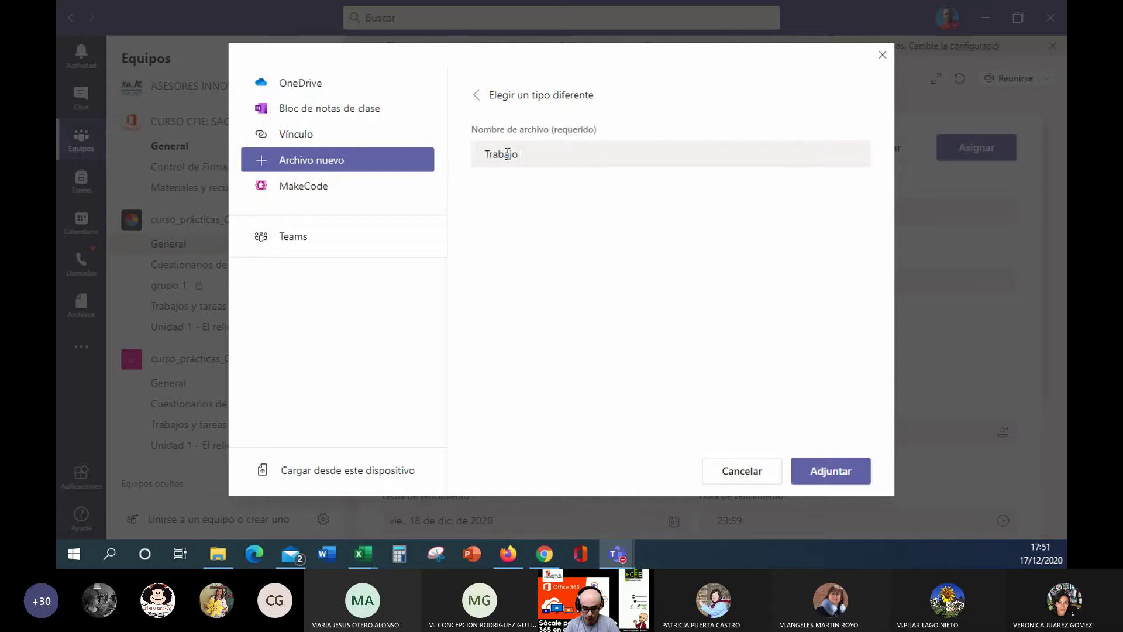
pyautogui.write(' HOLA')
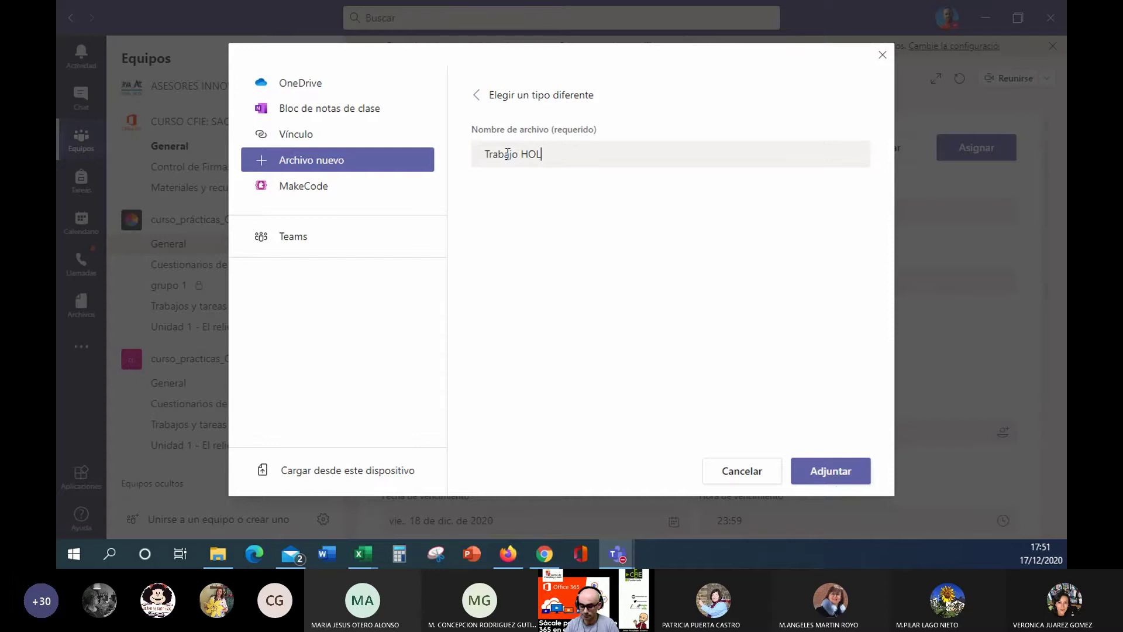
pyautogui.click(840, 471)
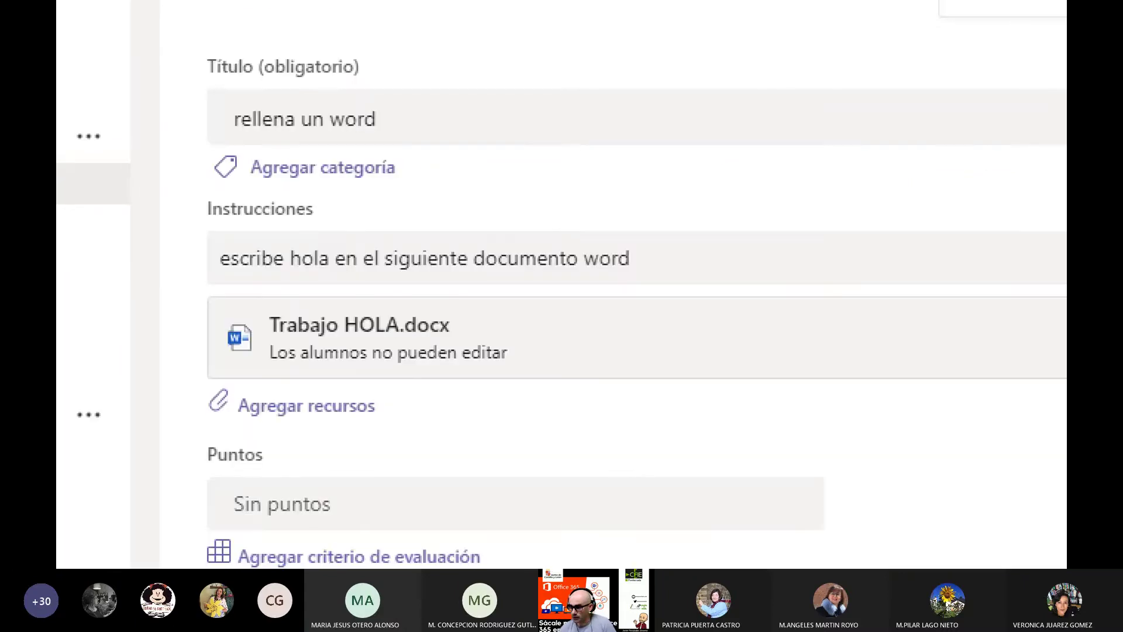
# Step: Set Trabajo HOLA.docx so that students edit their own copy, and set the assignment's points to 10
pyautogui.moveTo(269, 361)
pyautogui.mouseDown()
pyautogui.moveTo(345, 362)
pyautogui.moveTo(527, 399)
pyautogui.mouseUp()
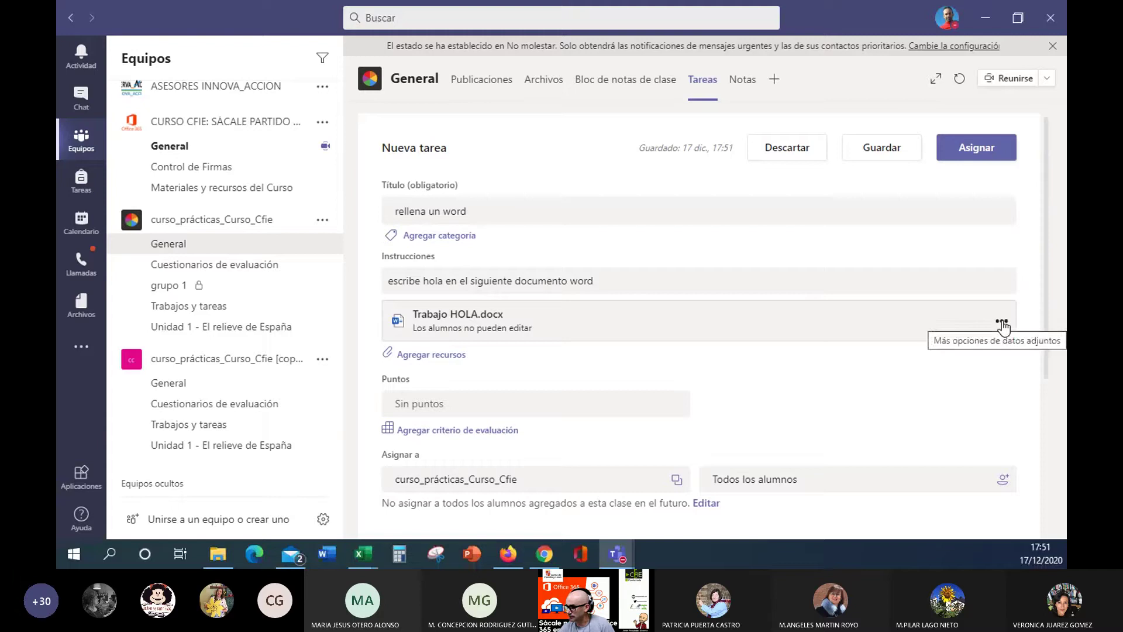
pyautogui.click(1003, 324)
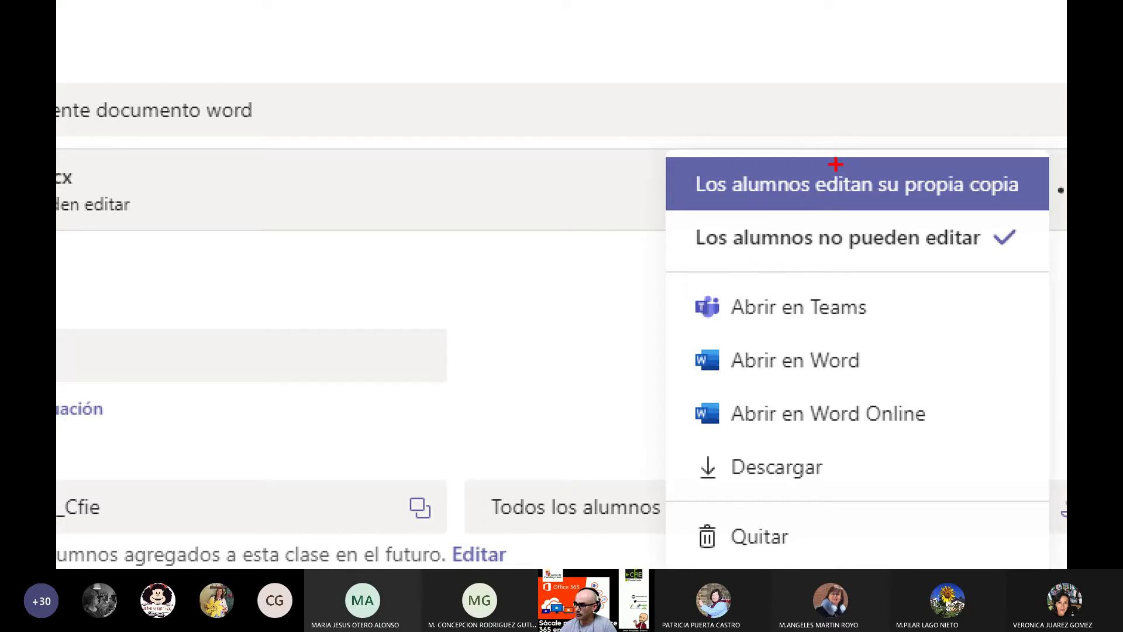
pyautogui.moveTo(836, 164)
pyautogui.mouseDown()
pyautogui.moveTo(825, 218)
pyautogui.moveTo(851, 141)
pyautogui.moveTo(775, 140)
pyautogui.mouseUp()
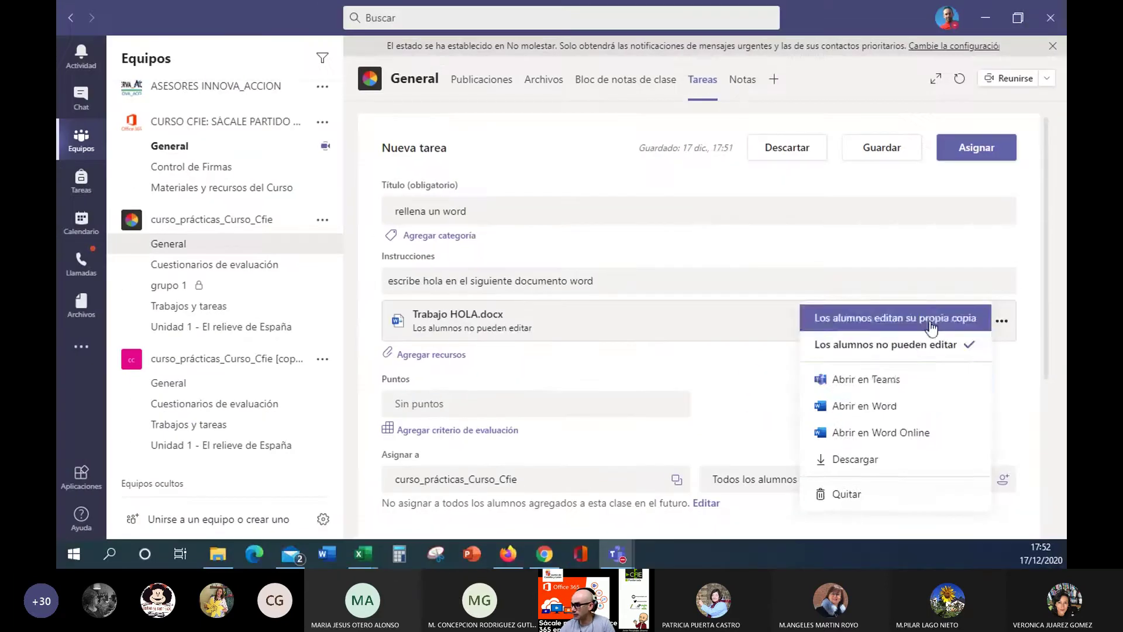
pyautogui.click(866, 185)
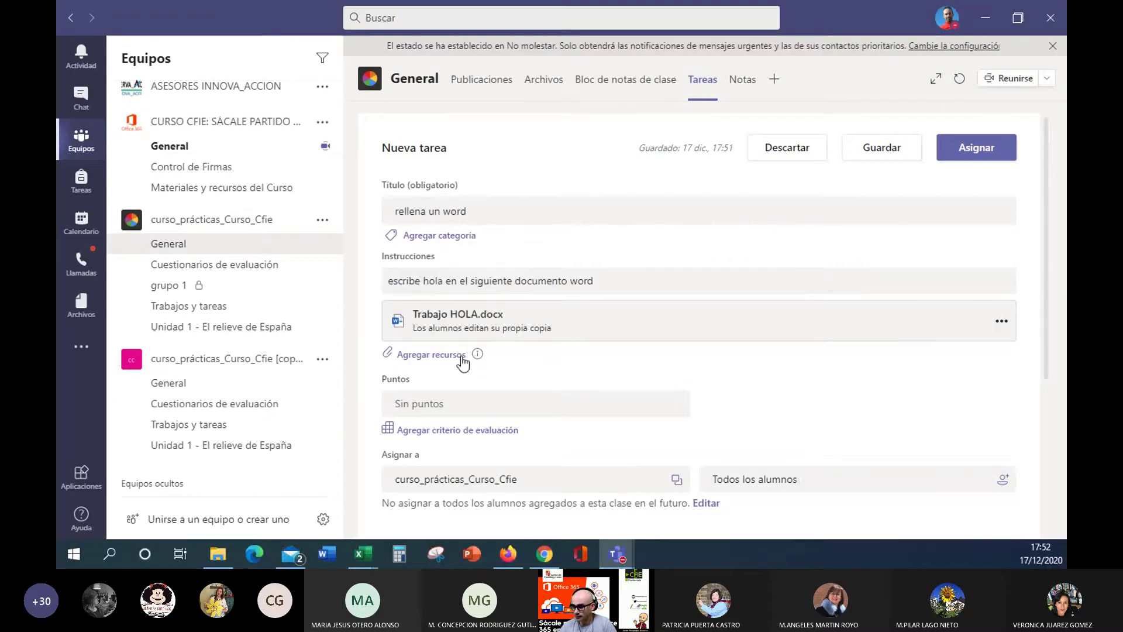
pyautogui.moveTo(477, 356)
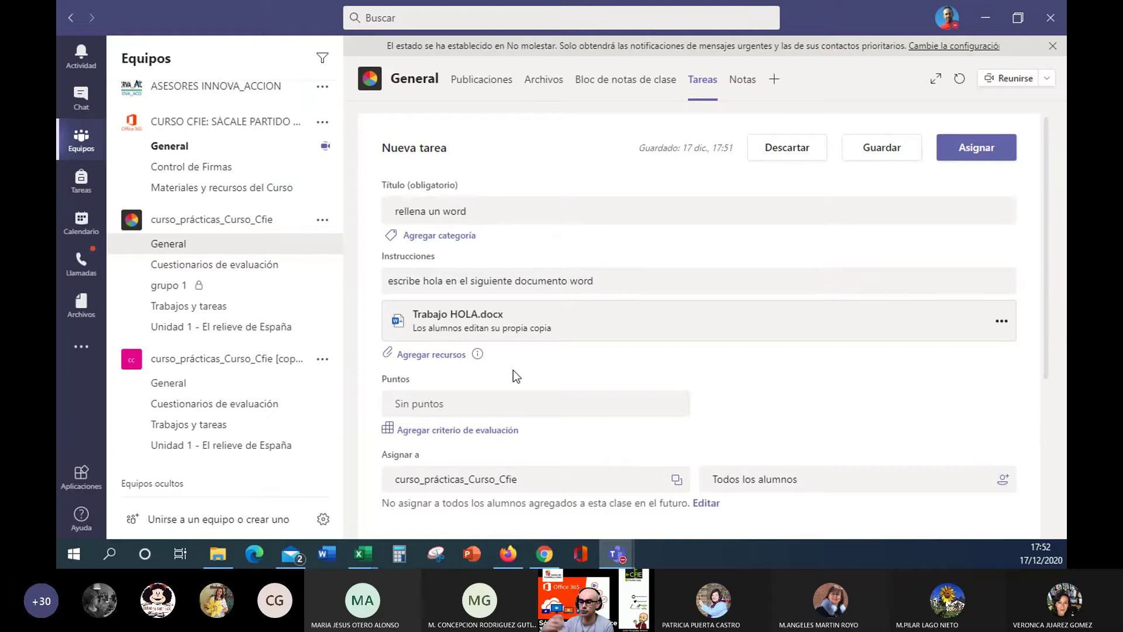
pyautogui.click(433, 411)
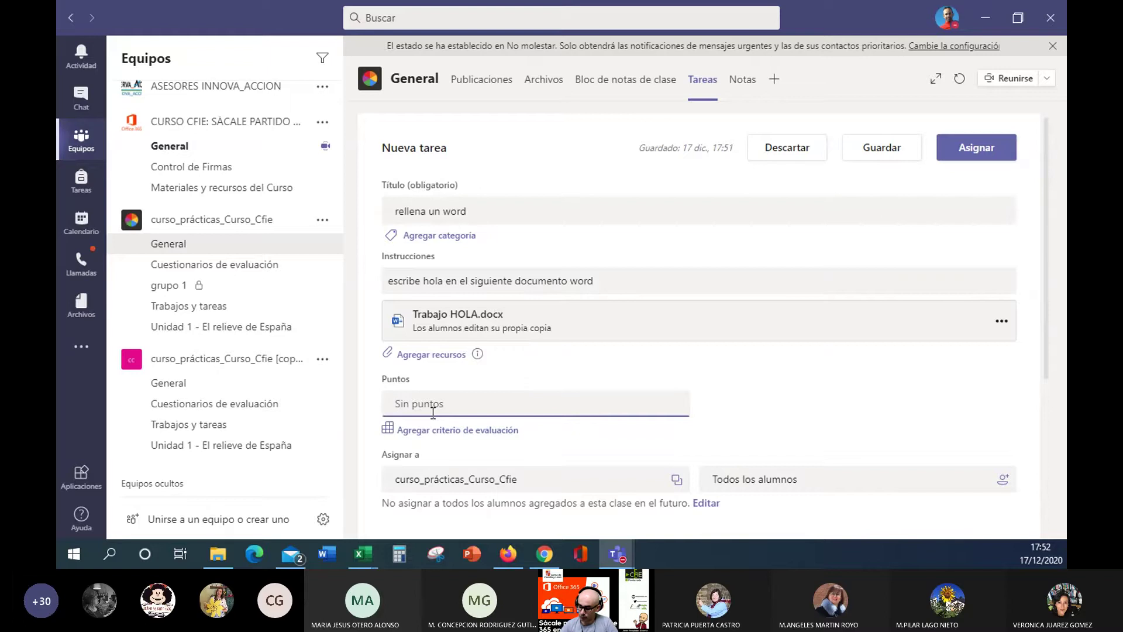
pyautogui.write('10')
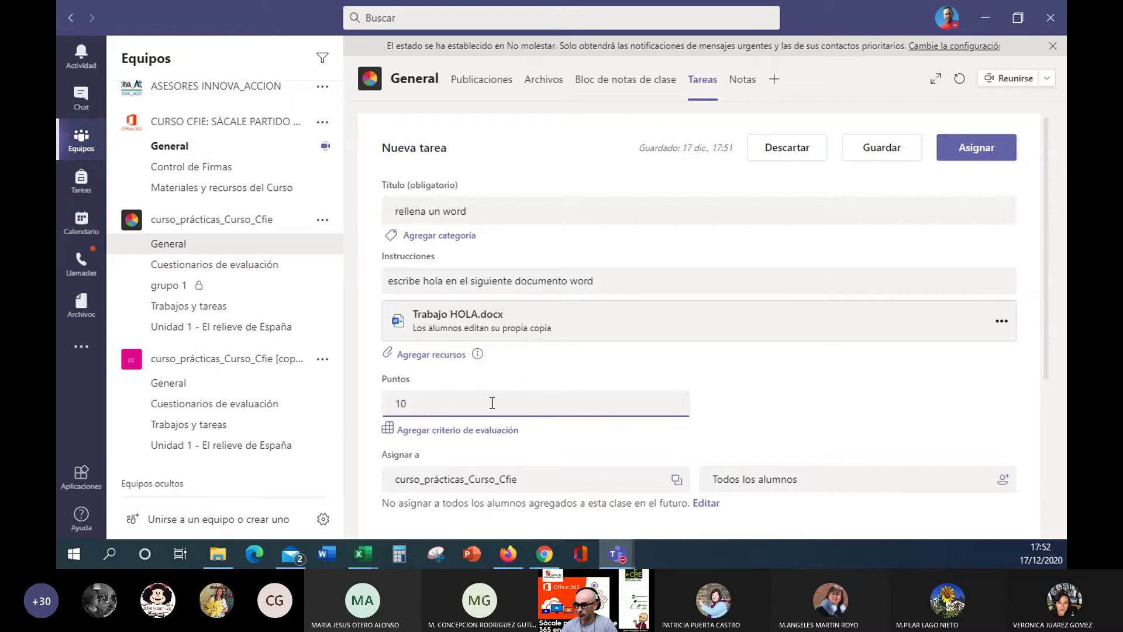
# Step: Try assigning the task to two individual students, and clear that selection to restore all students
pyautogui.scroll(-3, 468, 410)
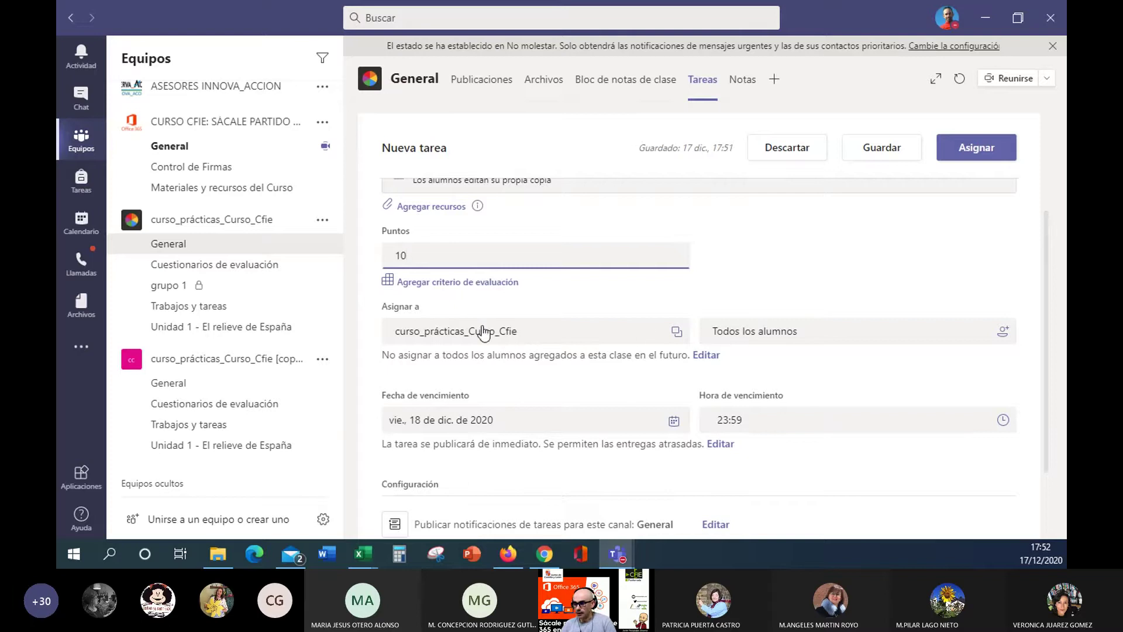
pyautogui.click(771, 342)
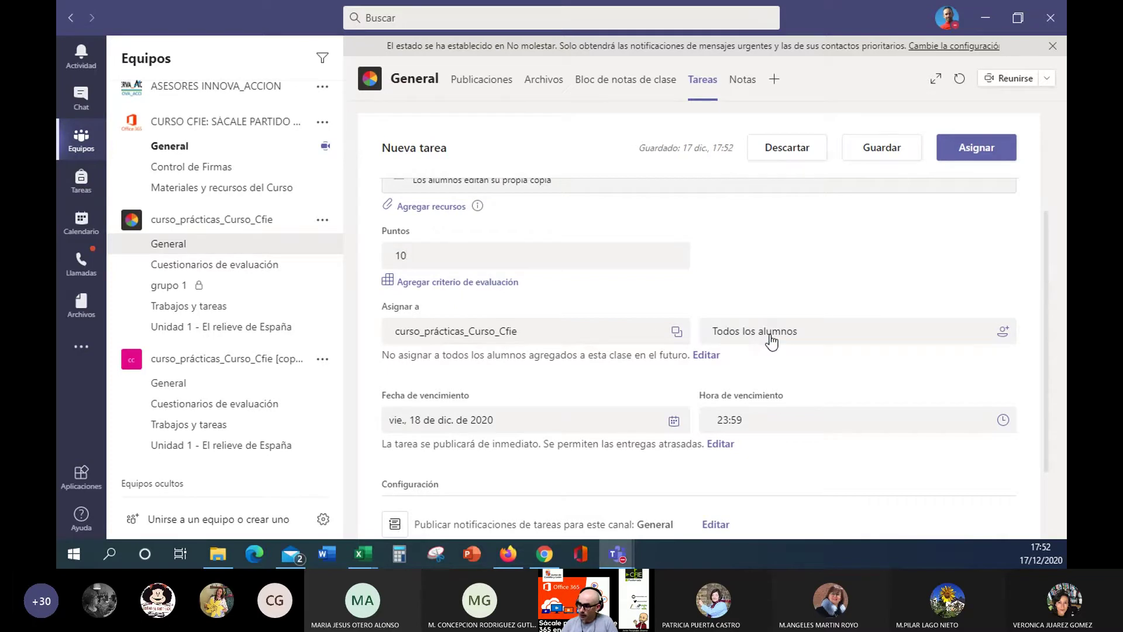
pyautogui.click(431, 313)
pyautogui.click(431, 336)
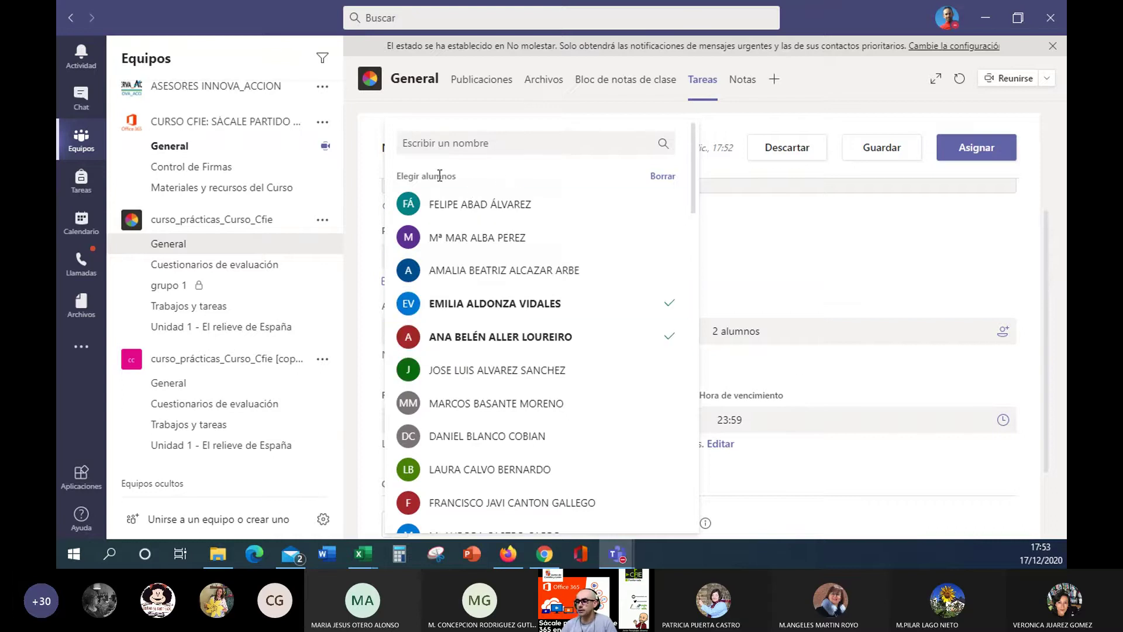
pyautogui.click(662, 176)
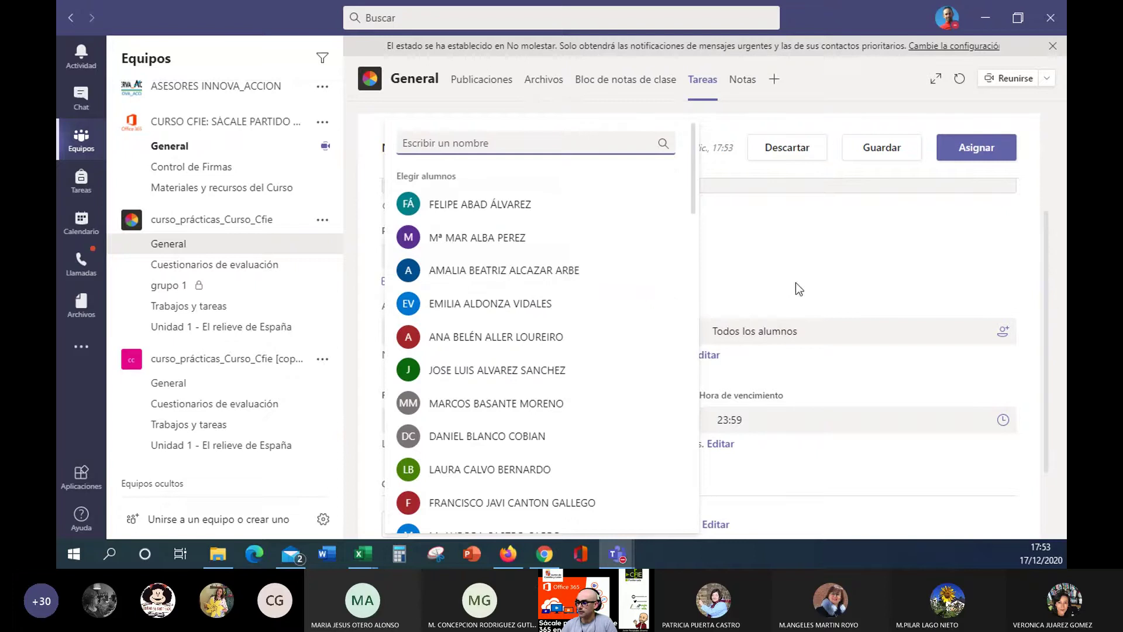
pyautogui.click(826, 262)
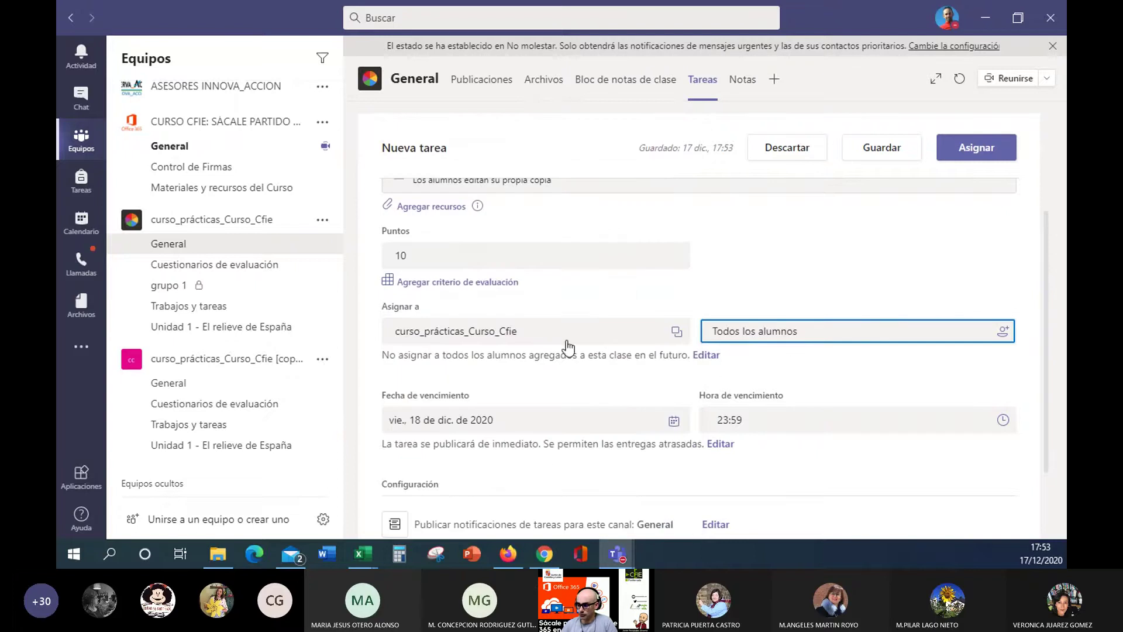
# Step: Edit the assignment timeline to be due at 18:00 and enable a closing date so late submissions are not allowed
pyautogui.scroll(-2, 606, 389)
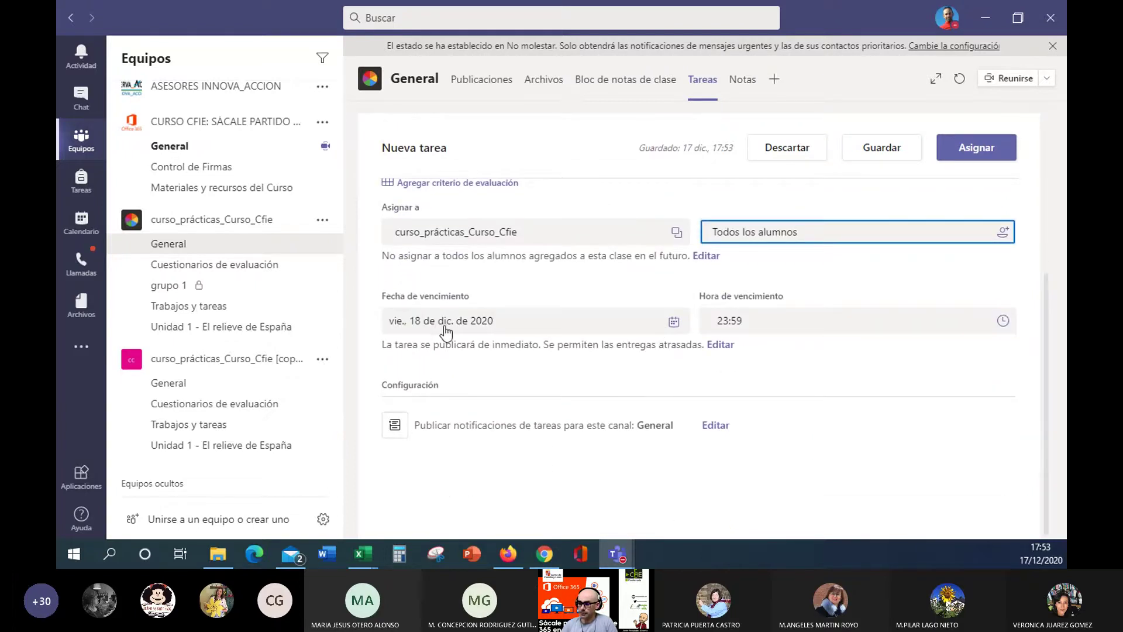
pyautogui.click(721, 345)
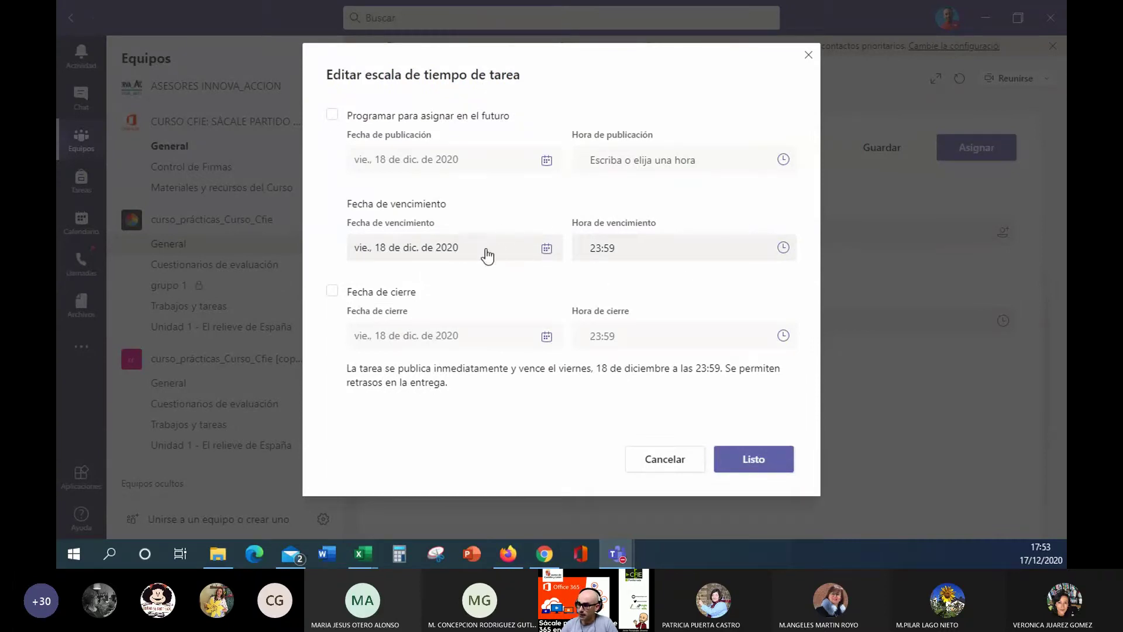
pyautogui.click(786, 251)
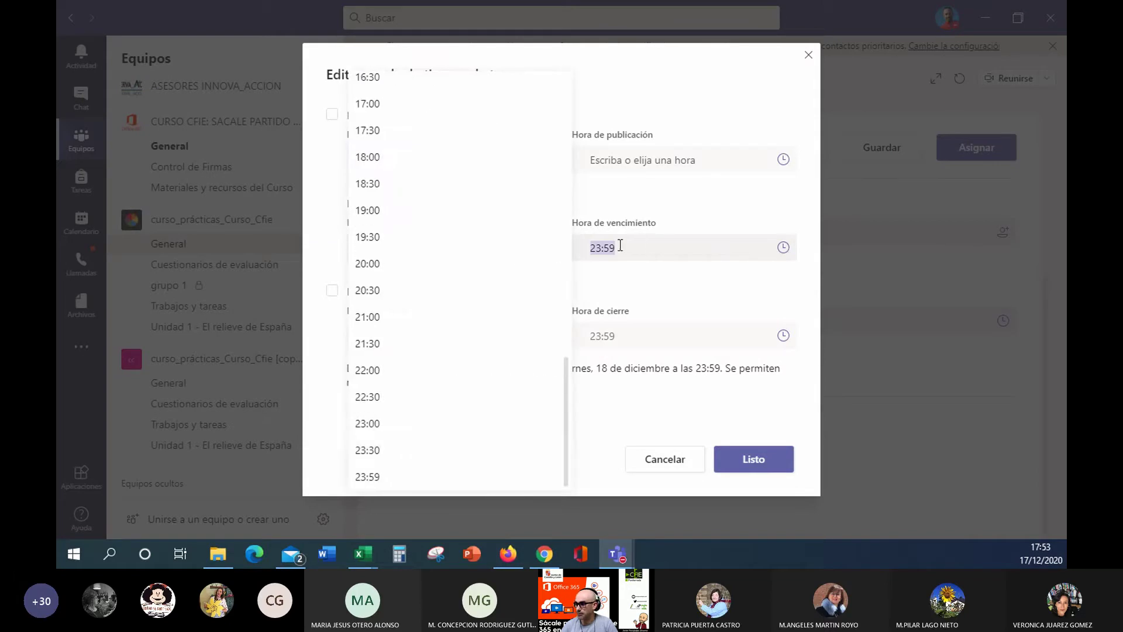
pyautogui.click(386, 165)
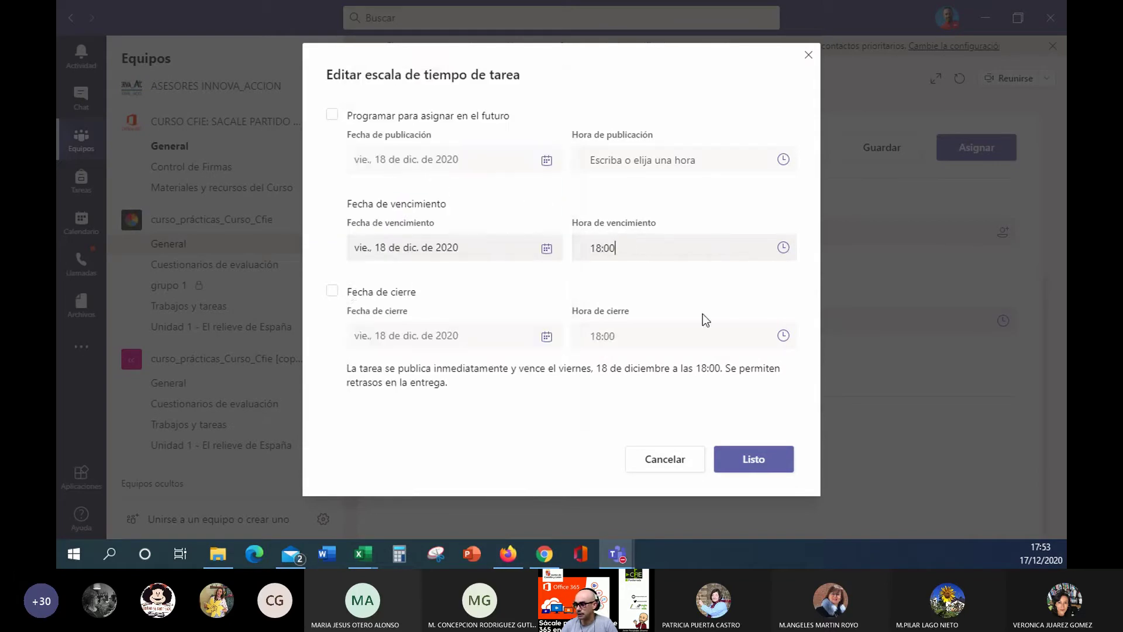
pyautogui.click(332, 290)
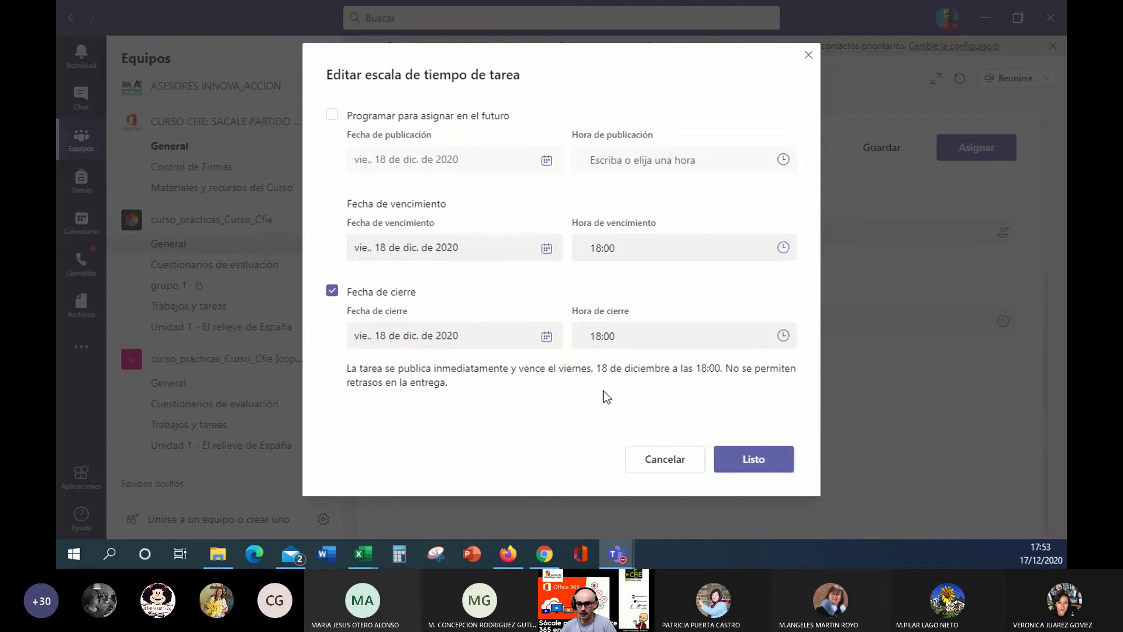
pyautogui.click(767, 461)
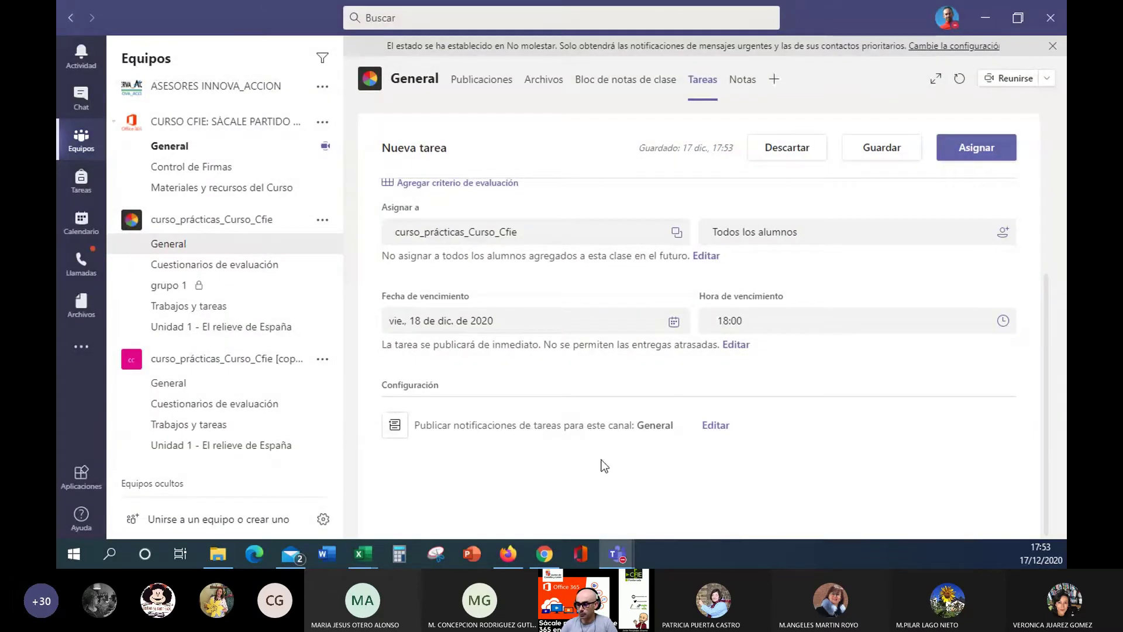
# Step: Set the assignment notifications to be published in the Trabajos y tareas channel and assign the task
pyautogui.click(716, 426)
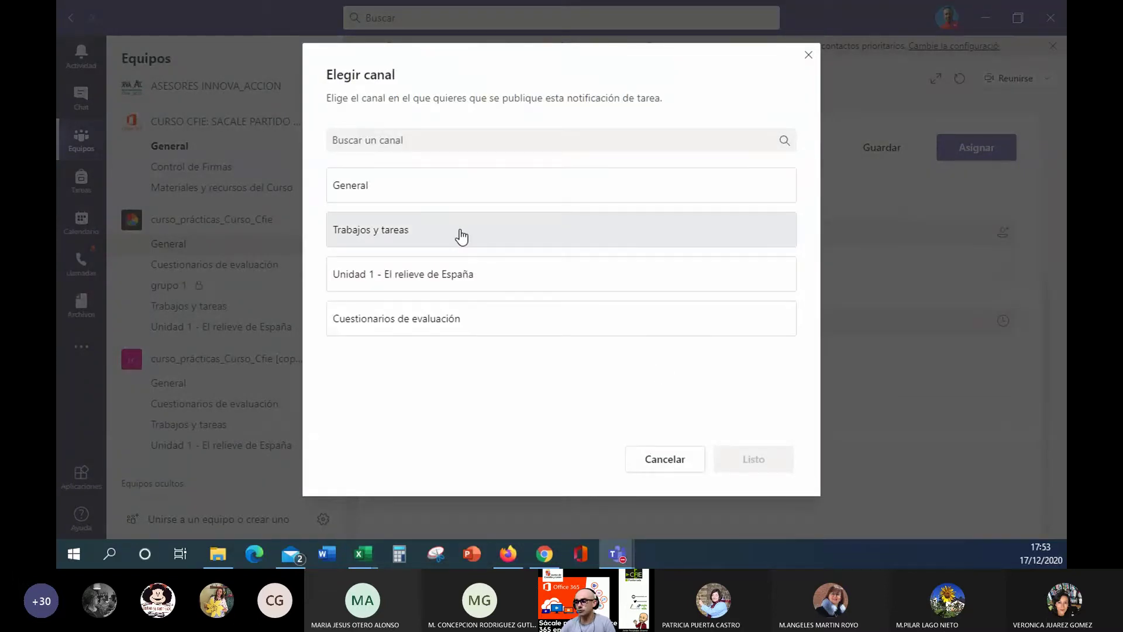
pyautogui.click(462, 236)
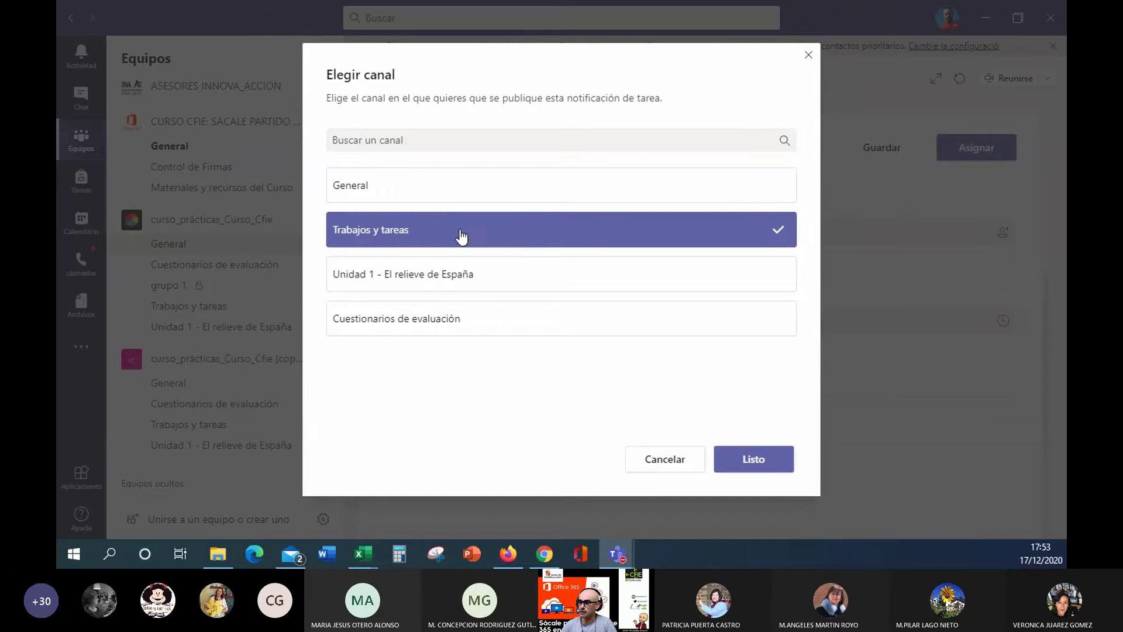
pyautogui.click(774, 468)
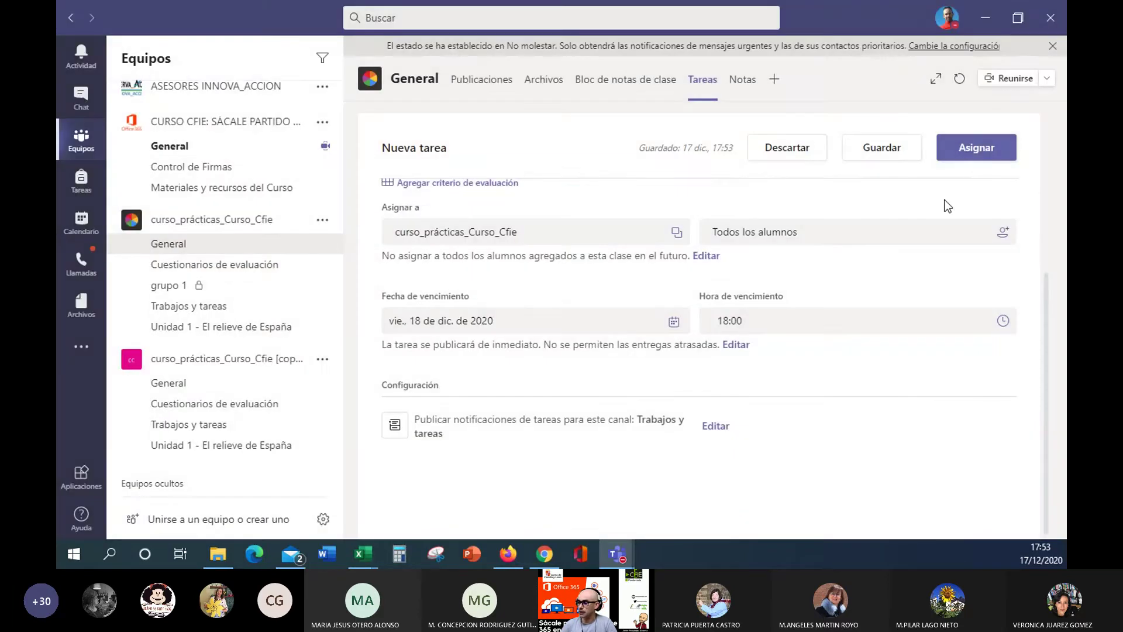
pyautogui.click(976, 148)
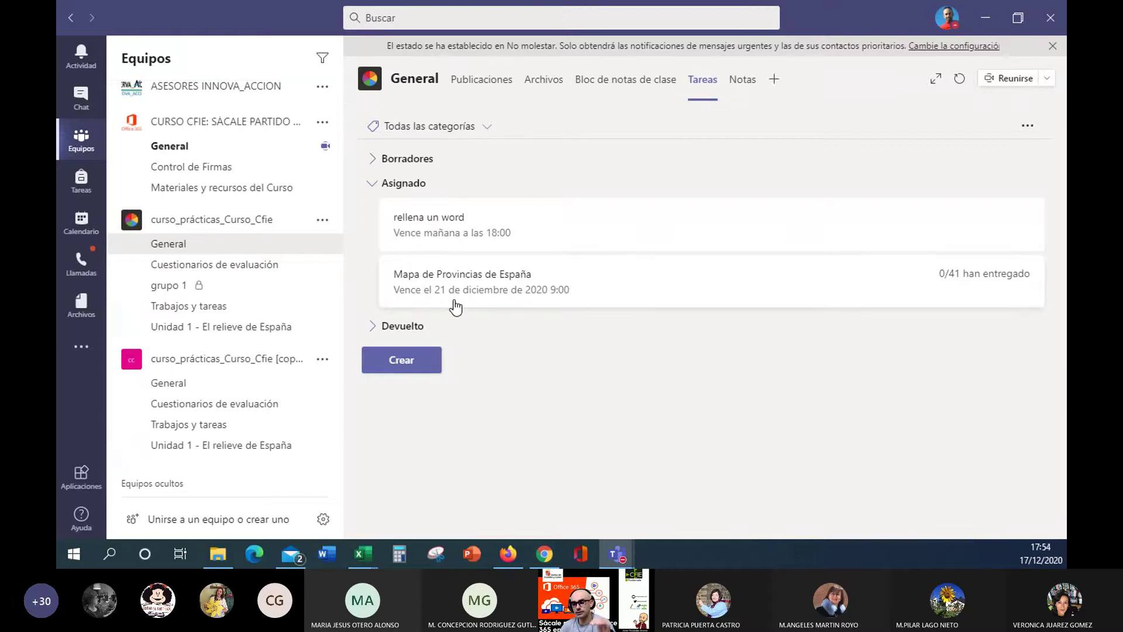
# Step: Edit the assigned task "rellena un word" to change its due date to 17 December 2020 and update it
pyautogui.click(460, 234)
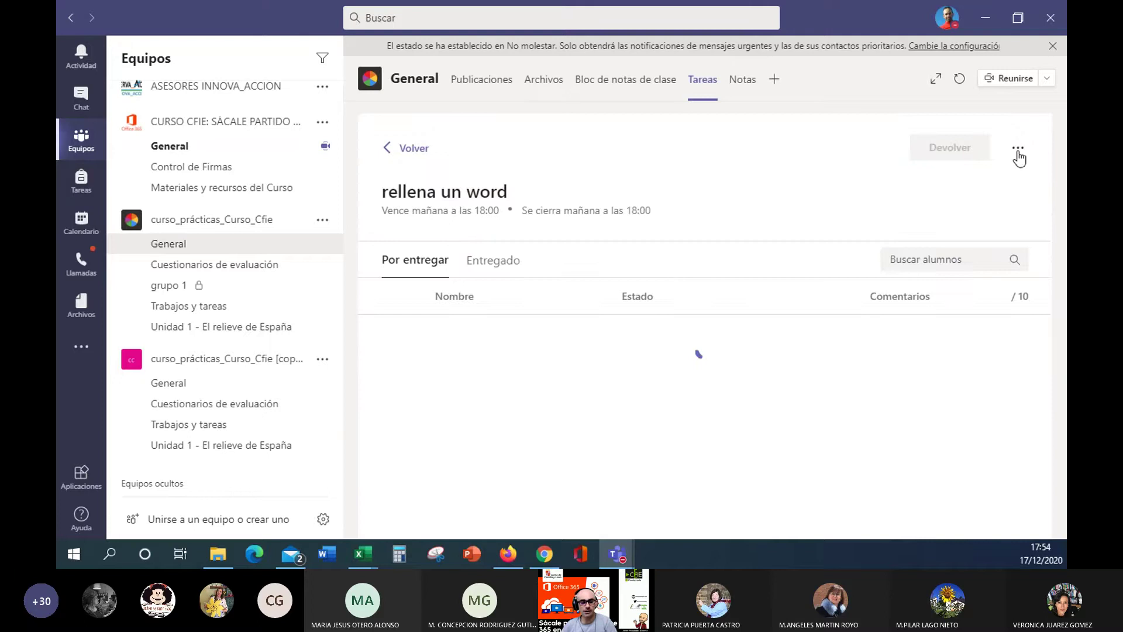
pyautogui.click(1019, 151)
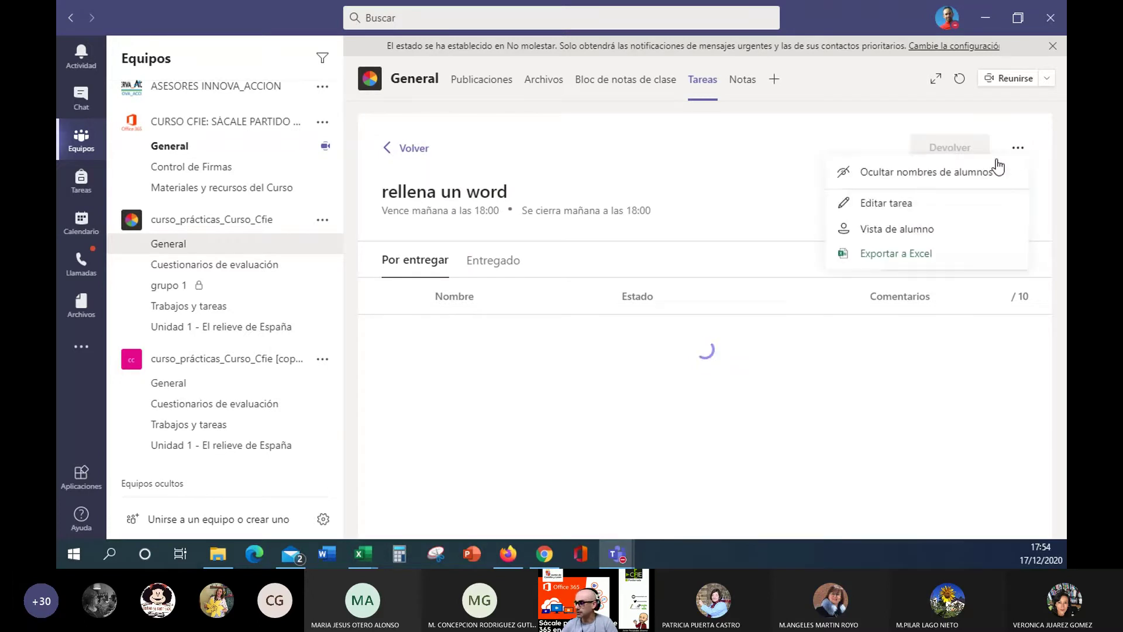
pyautogui.click(883, 204)
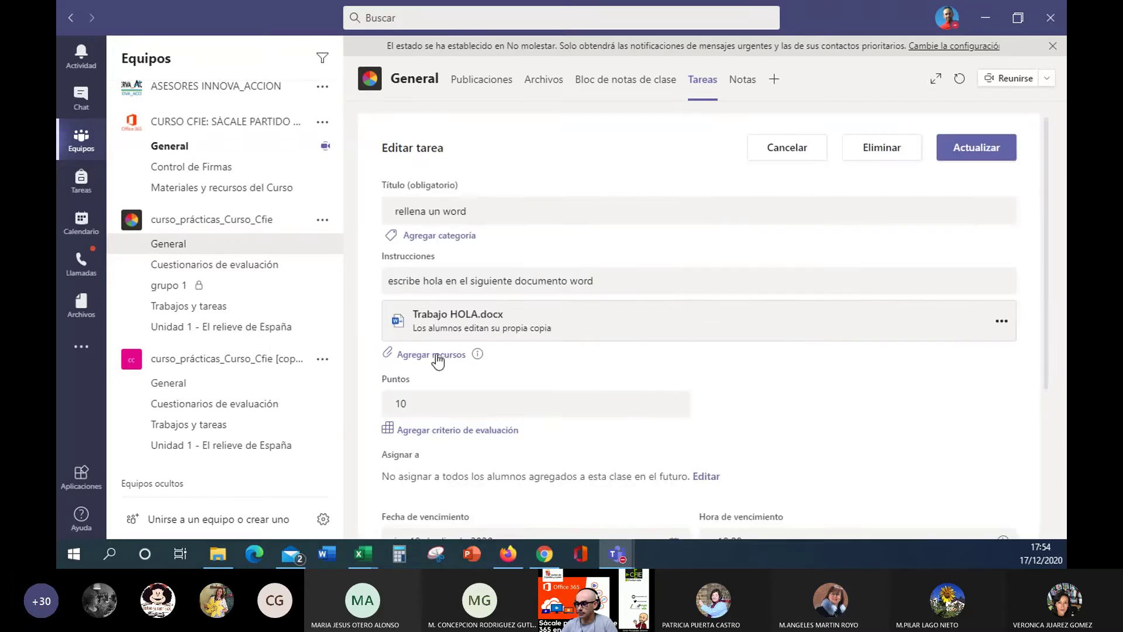
pyautogui.scroll(-3, 567, 394)
pyautogui.scroll(-1, 566, 394)
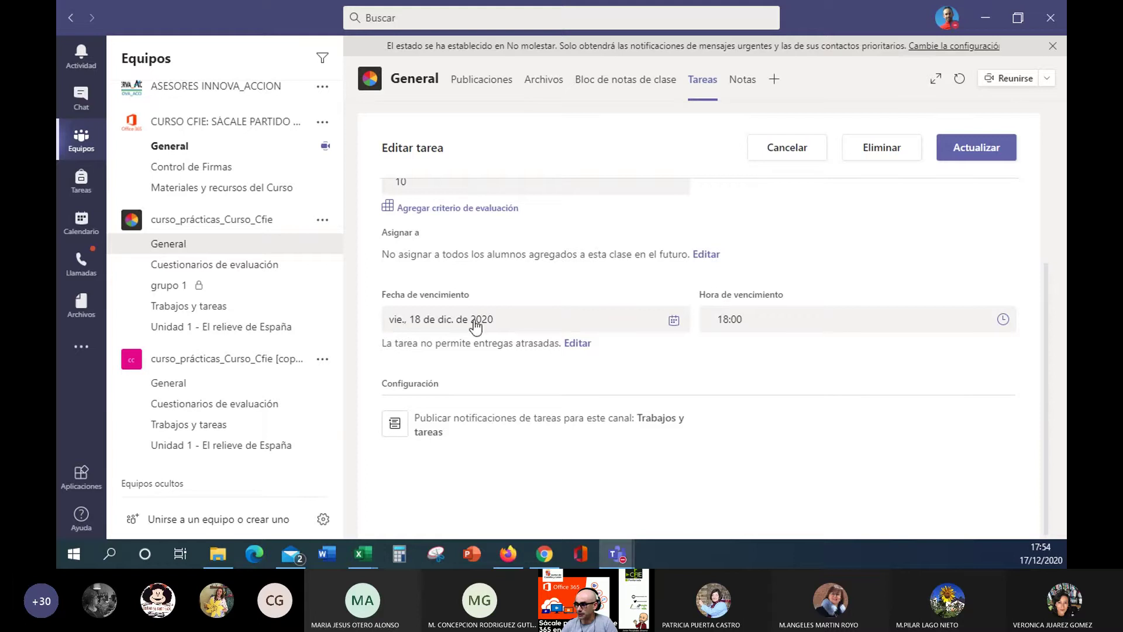
pyautogui.click(671, 326)
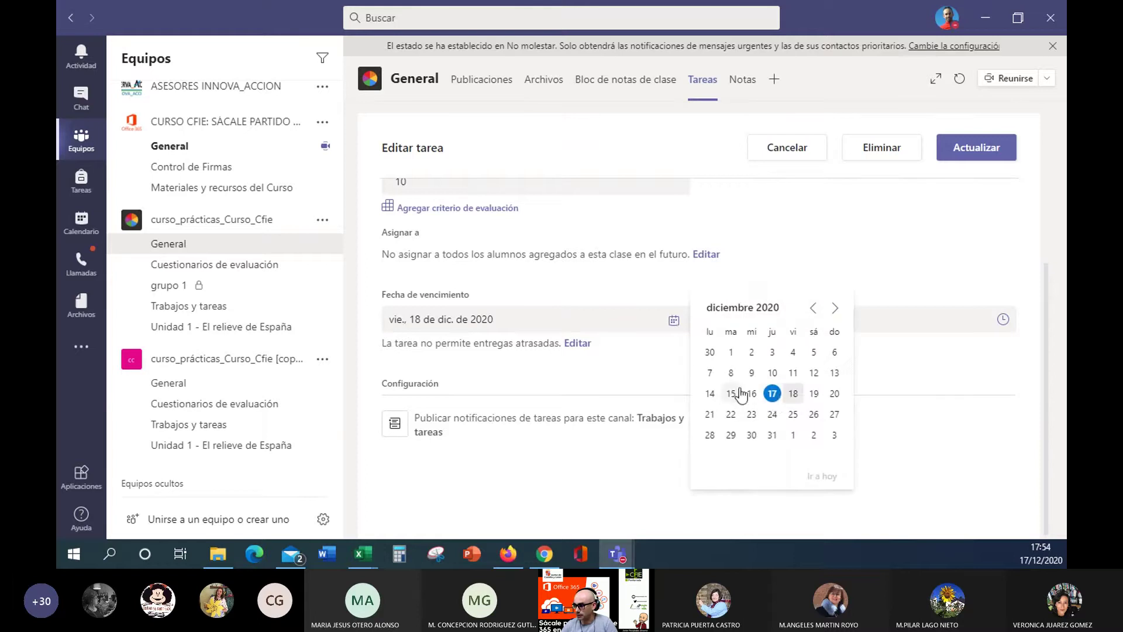
pyautogui.click(772, 394)
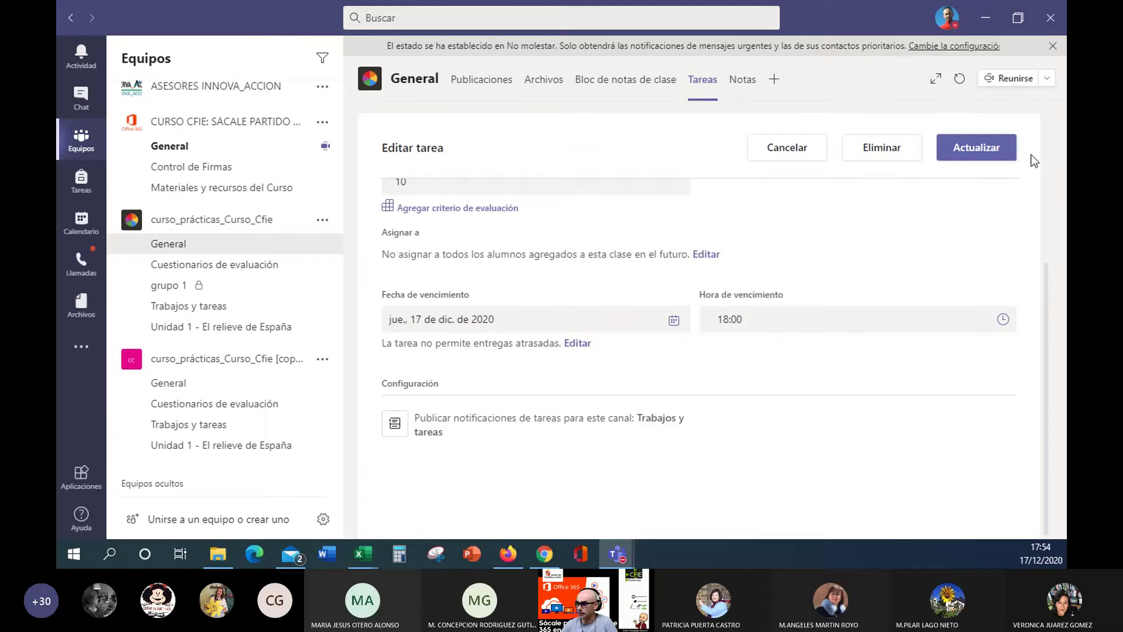
pyautogui.click(994, 149)
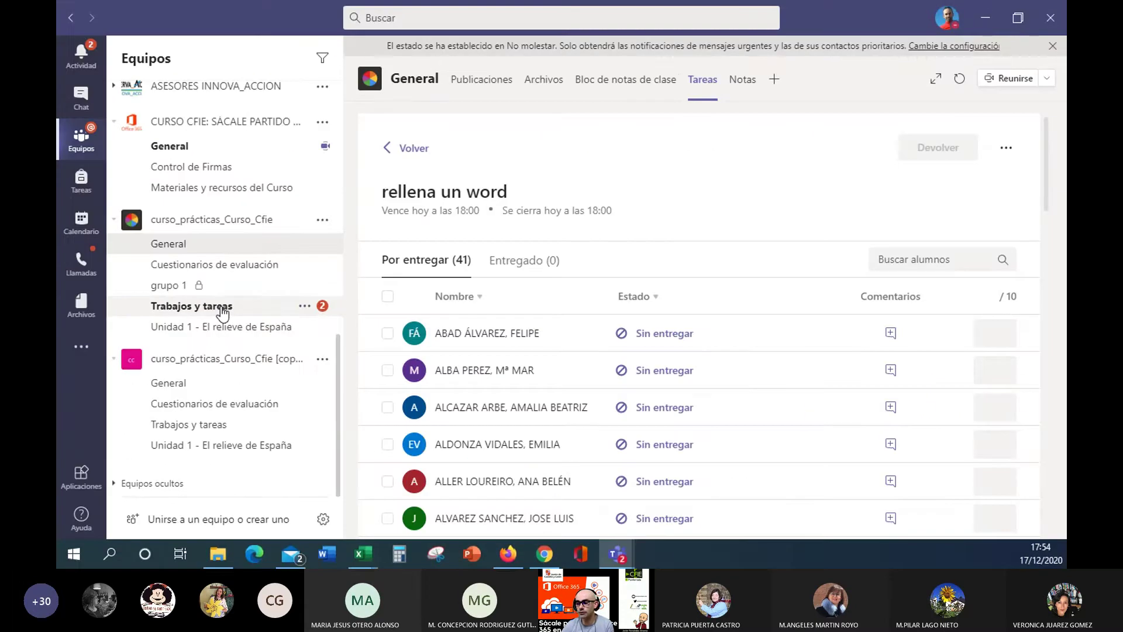
# Step: Check the "rellena un word" post in the Trabajos y tareas channel and mark its due-date notice with a freehand red line
pyautogui.click(220, 309)
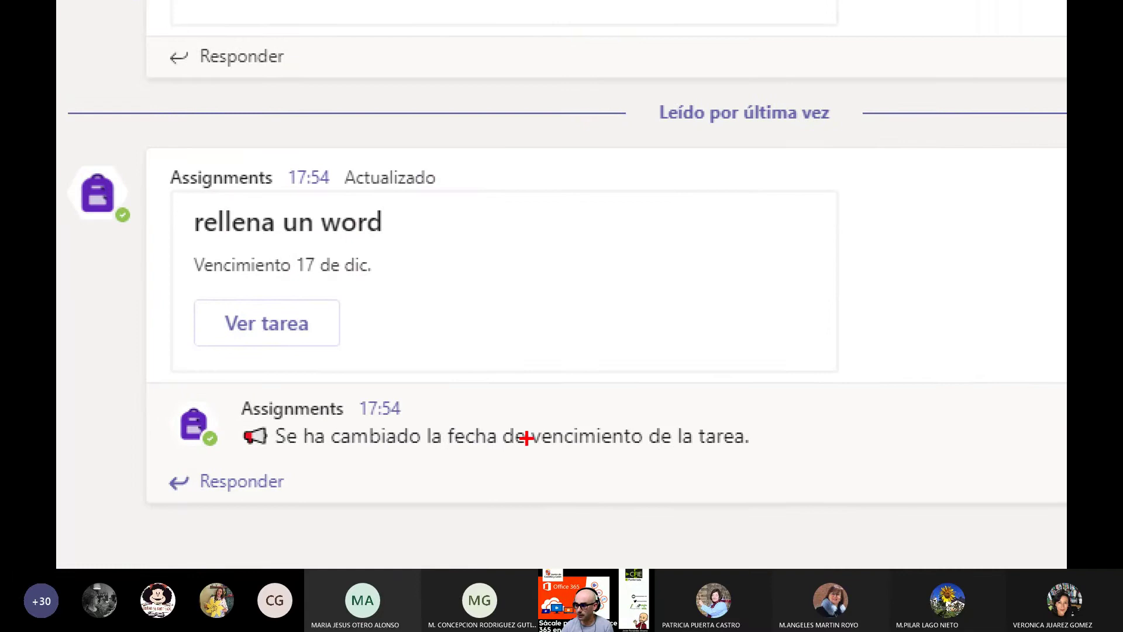
pyautogui.moveTo(201, 425)
pyautogui.mouseDown()
pyautogui.moveTo(796, 433)
pyautogui.moveTo(117, 446)
pyautogui.mouseUp()
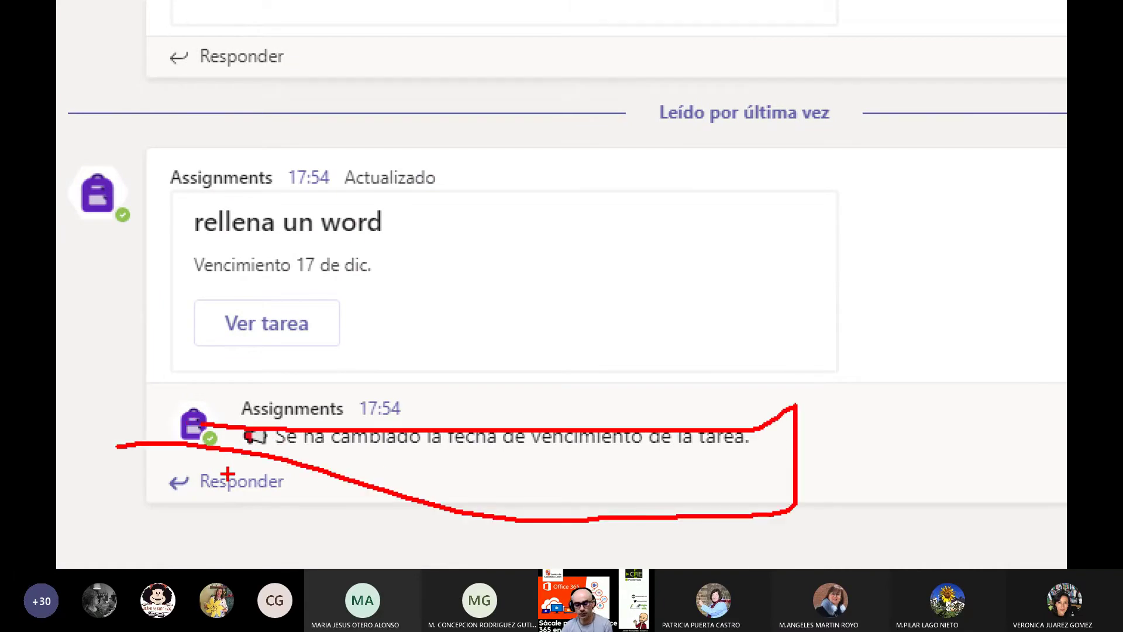
pyautogui.press('Escape')
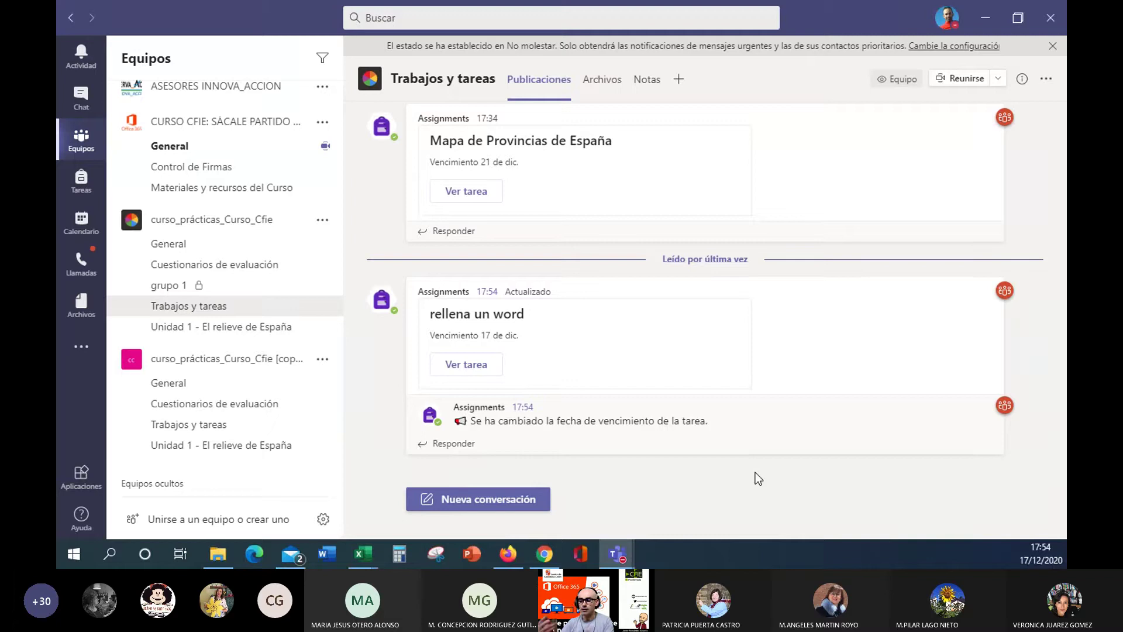
# Step: Open the "rellena un word" assignment from its channel post and review the students' submission statuses
pyautogui.click(493, 364)
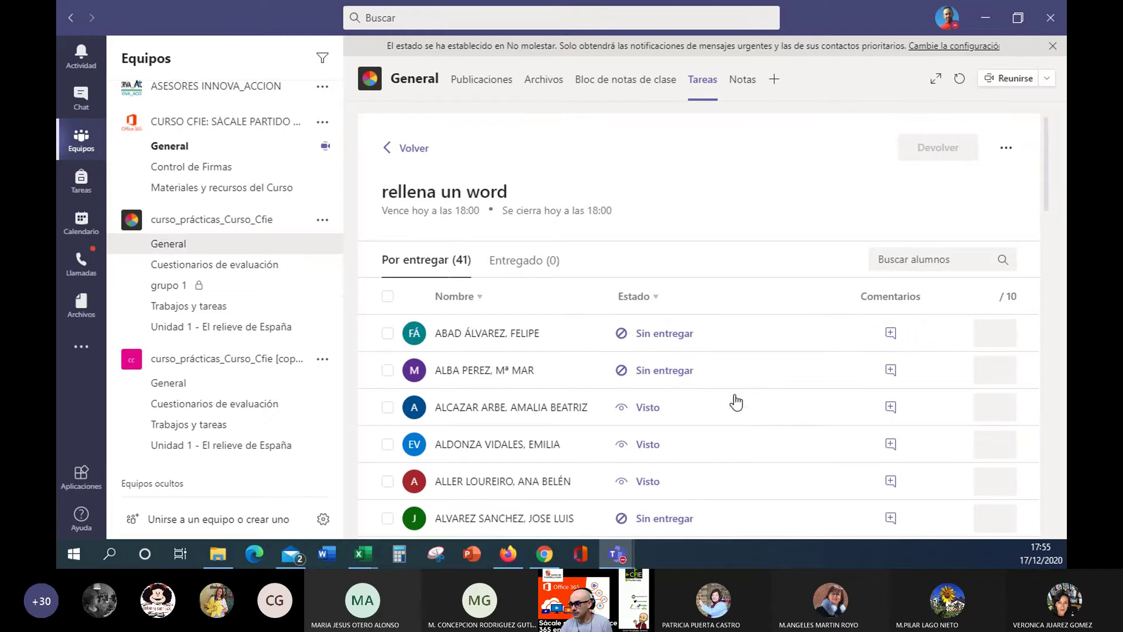
pyautogui.scroll(-6, 752, 379)
pyautogui.scroll(7, 751, 375)
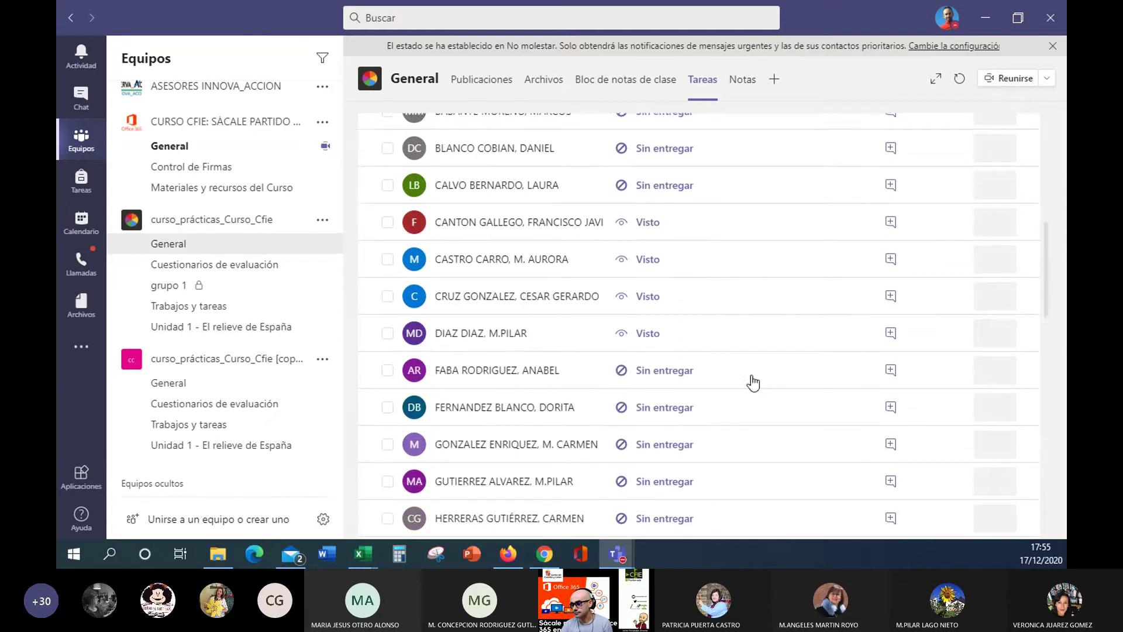
# Step: Show the assignment in student view and check the options for opening Trabajo HOLA.docx
pyautogui.click(1006, 148)
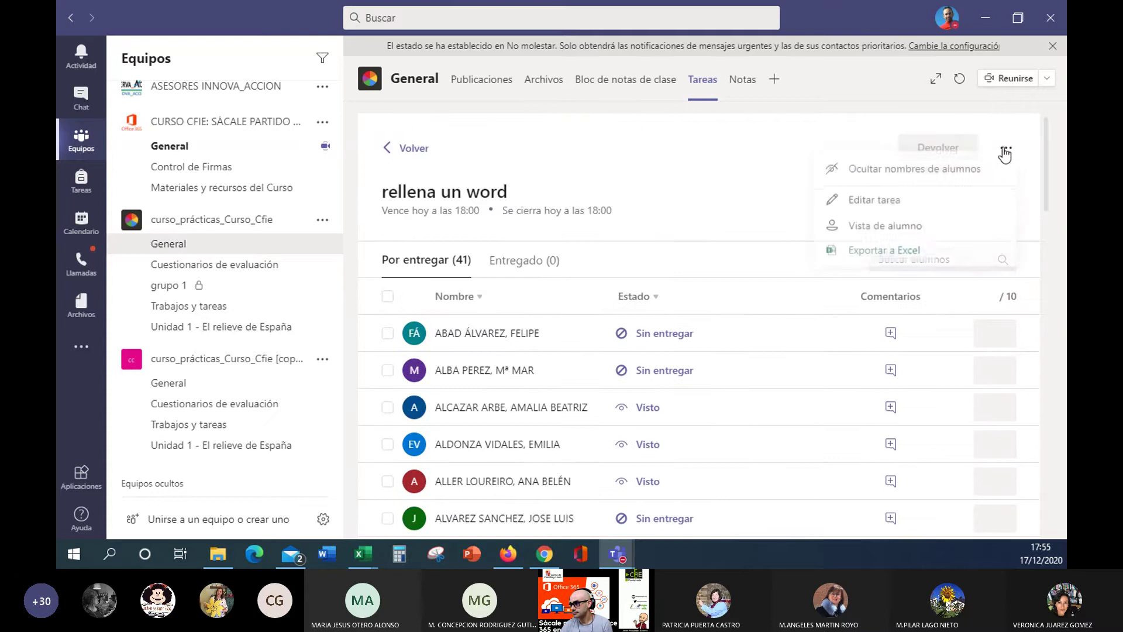
pyautogui.click(907, 229)
pyautogui.click(667, 314)
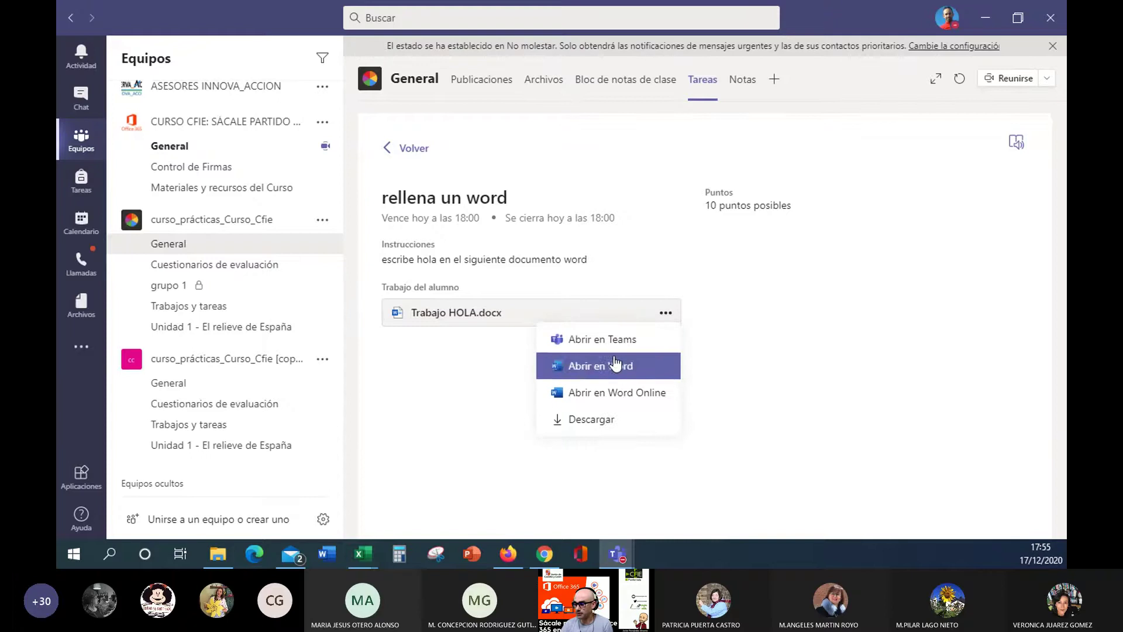
pyautogui.click(437, 375)
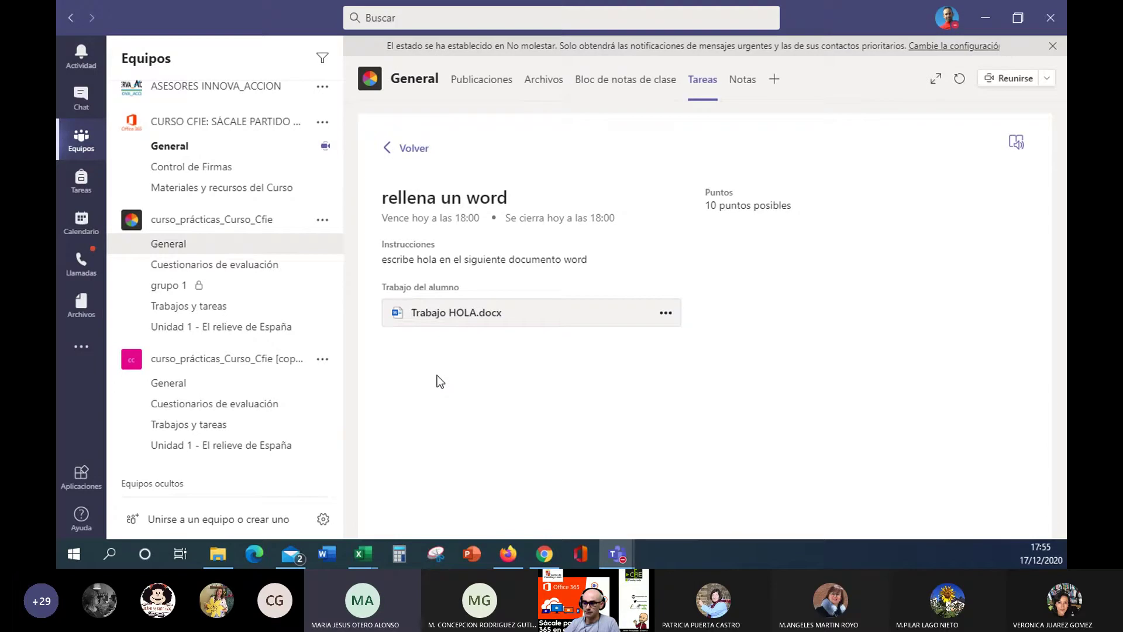
# Step: Open Trabajo HOLA.docx from the student view, edit it in place and write "HOLA" in the document
pyautogui.click(477, 316)
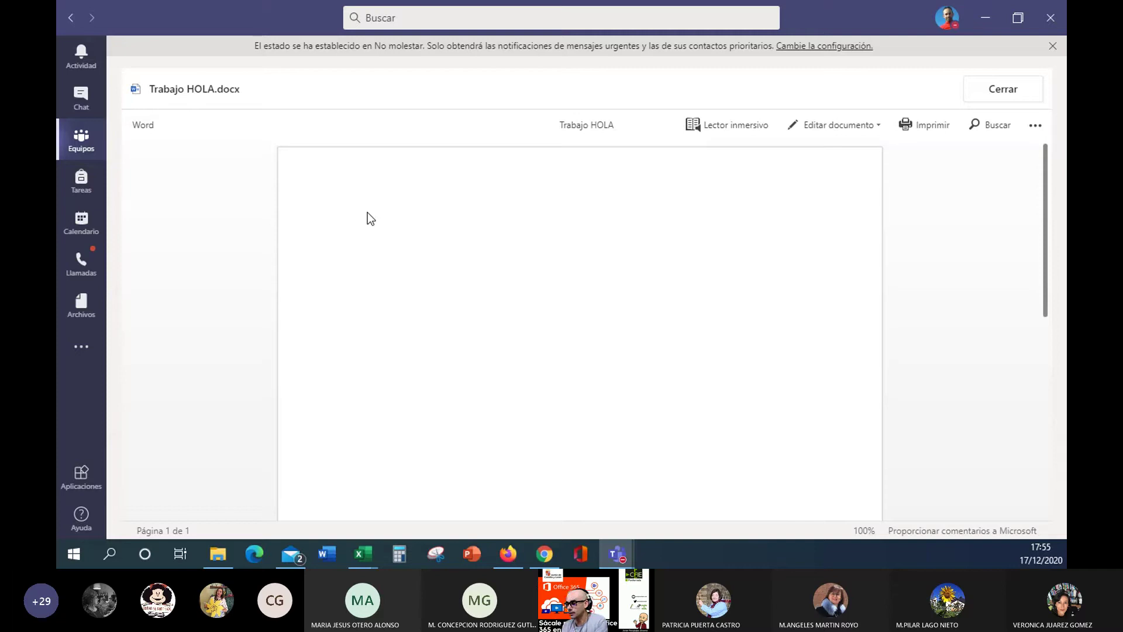
pyautogui.click(828, 126)
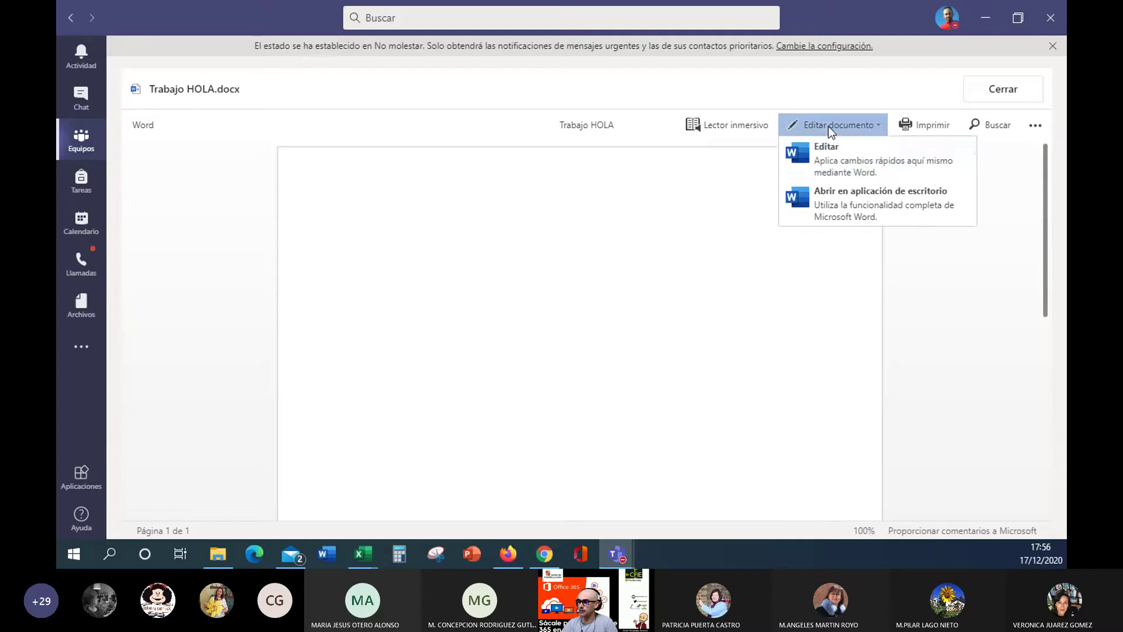
pyautogui.click(814, 153)
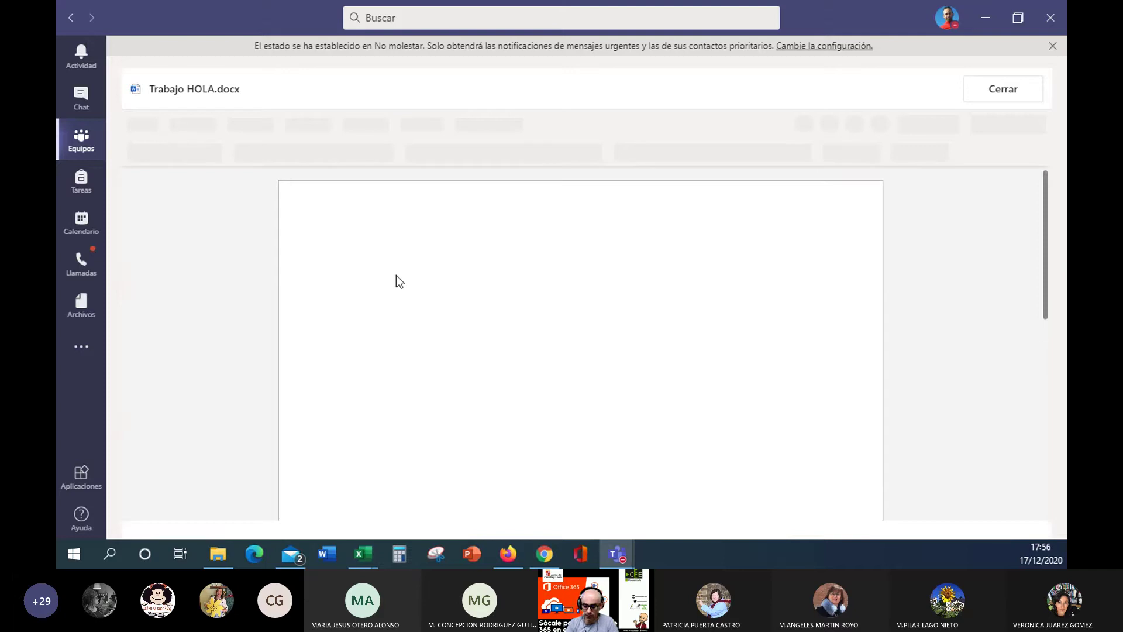
pyautogui.write('HO')
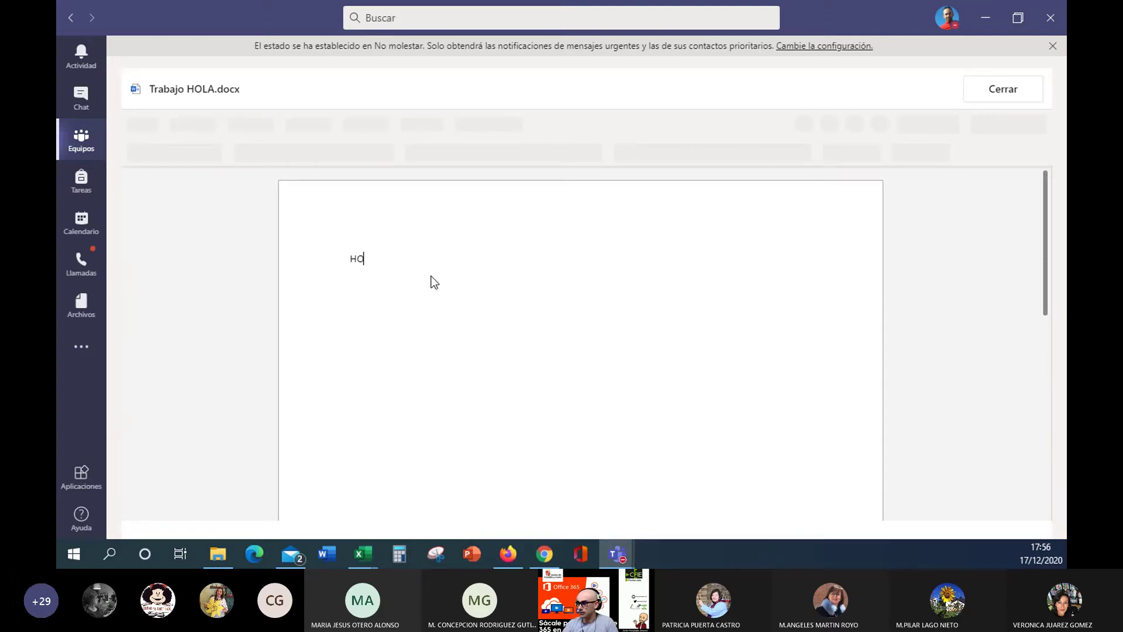
pyautogui.write('LA')
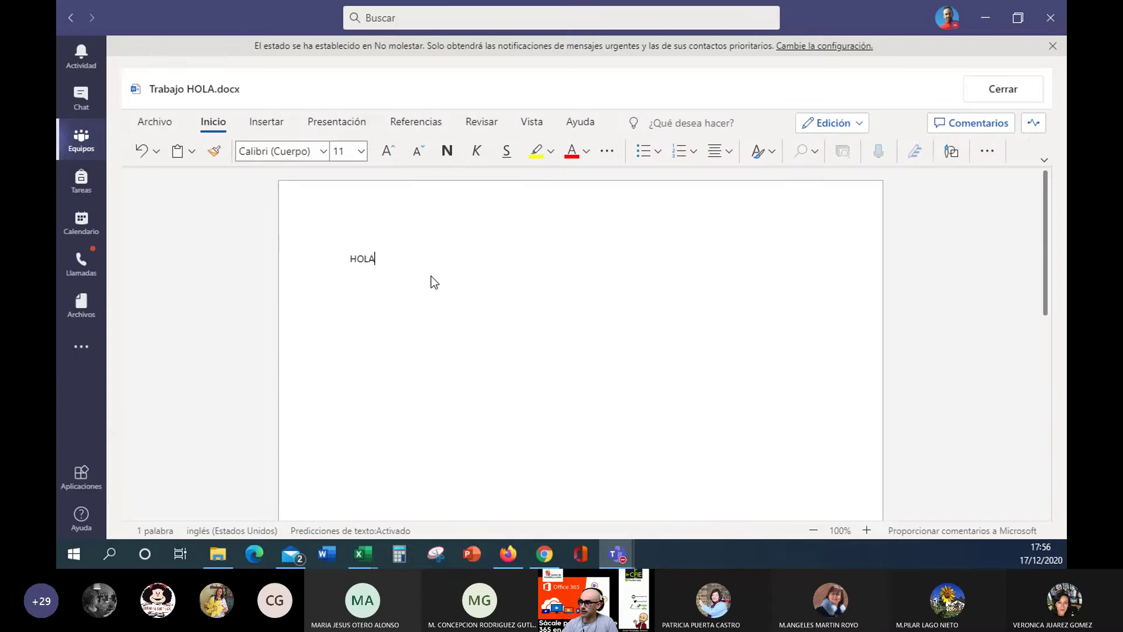
# Step: Close Trabajo HOLA.docx, leave the student view and review the submission statuses of the "rellena un word" assignment
pyautogui.click(998, 91)
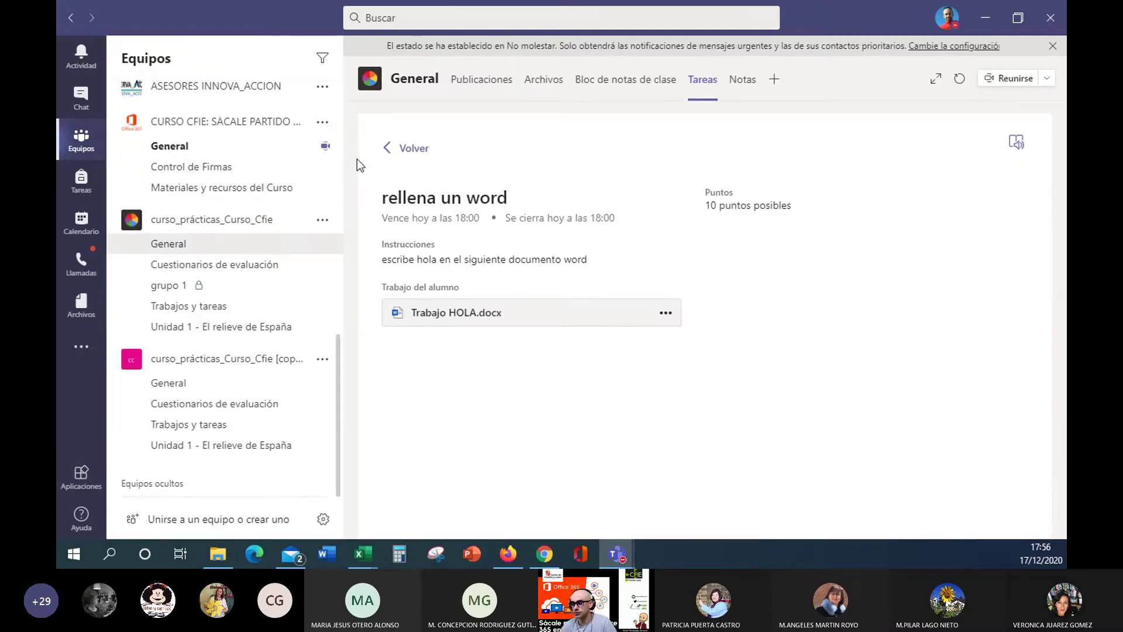
pyautogui.click(392, 153)
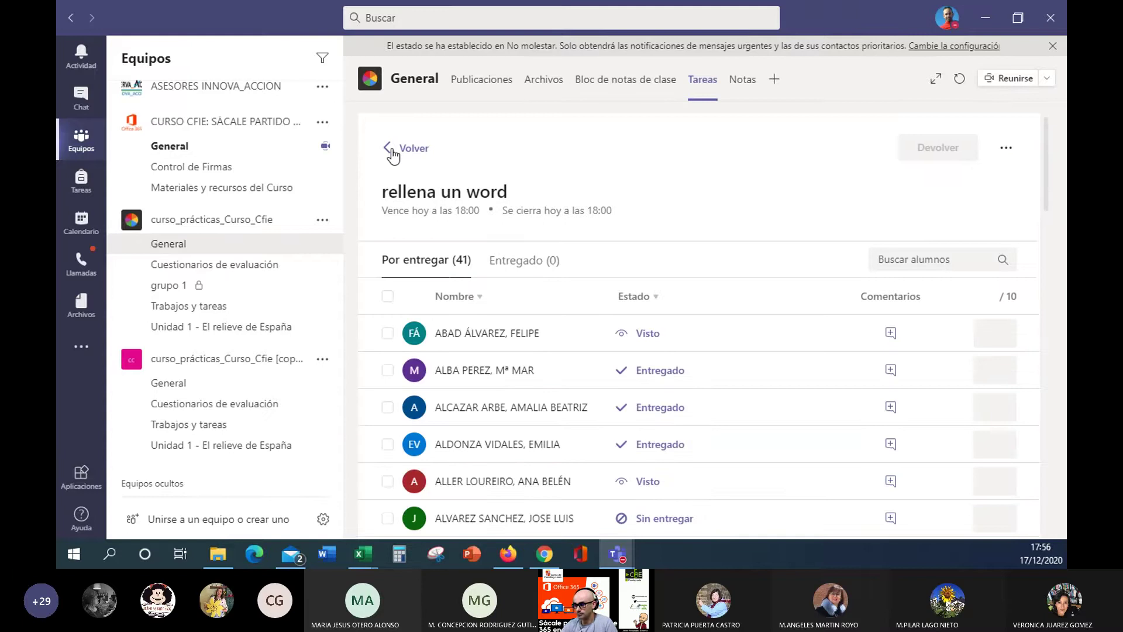
pyautogui.scroll(-3, 673, 328)
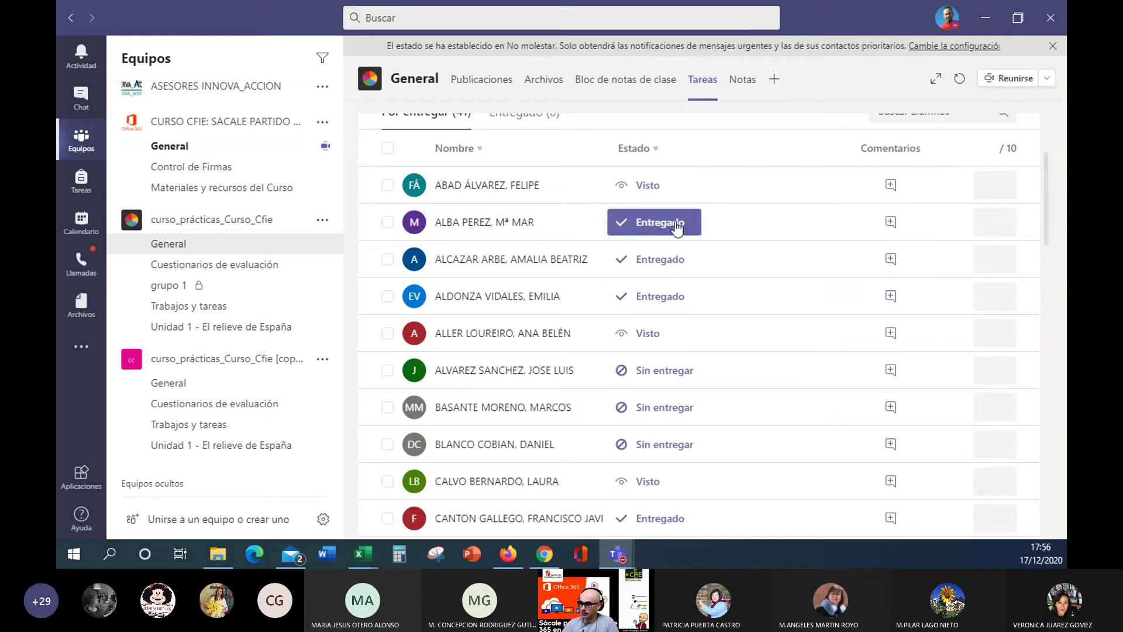
pyautogui.scroll(2, 637, 351)
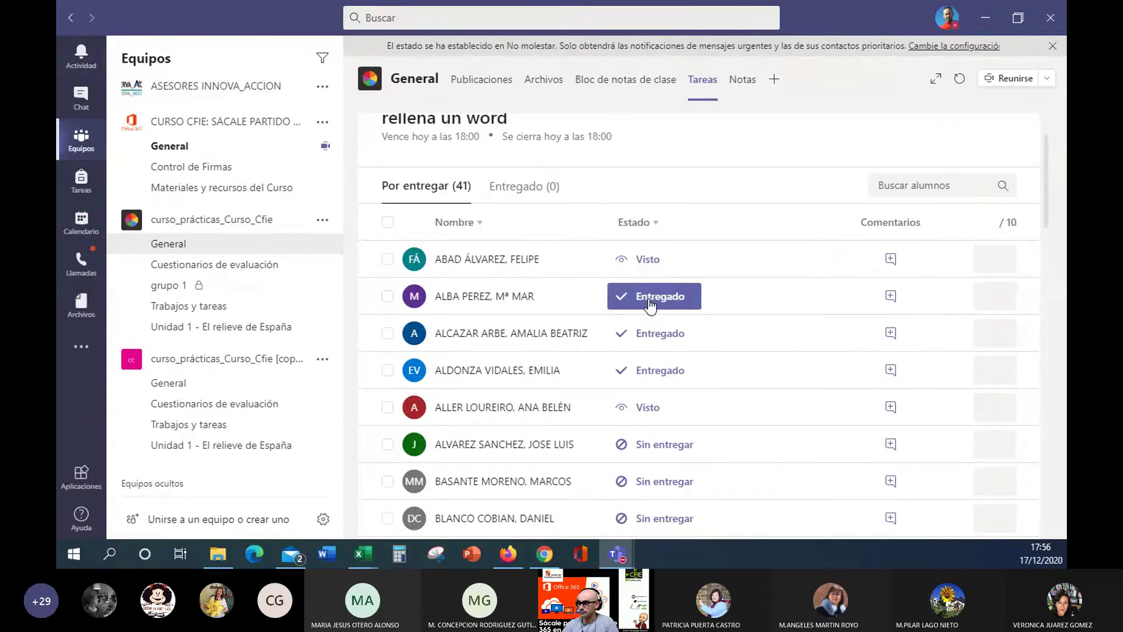
# Step: Grade the second listed student's Trabajo HOLA.docx with the comment "MUY BIEN" and 10 points, and return it
pyautogui.click(507, 302)
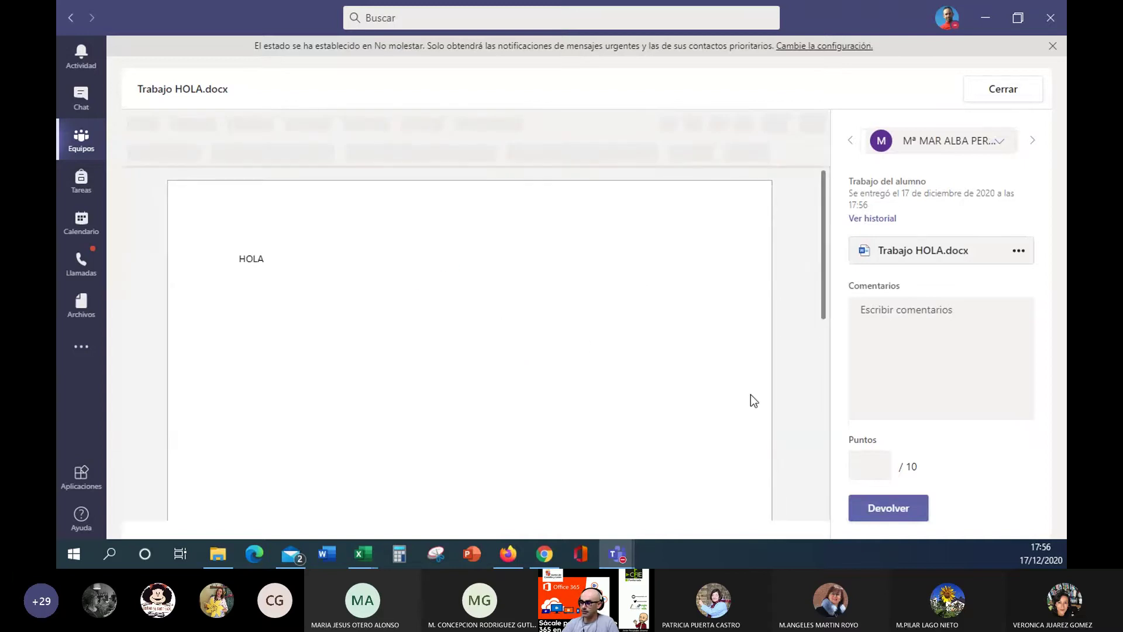
pyautogui.click(916, 313)
pyautogui.write('MUY BIEN')
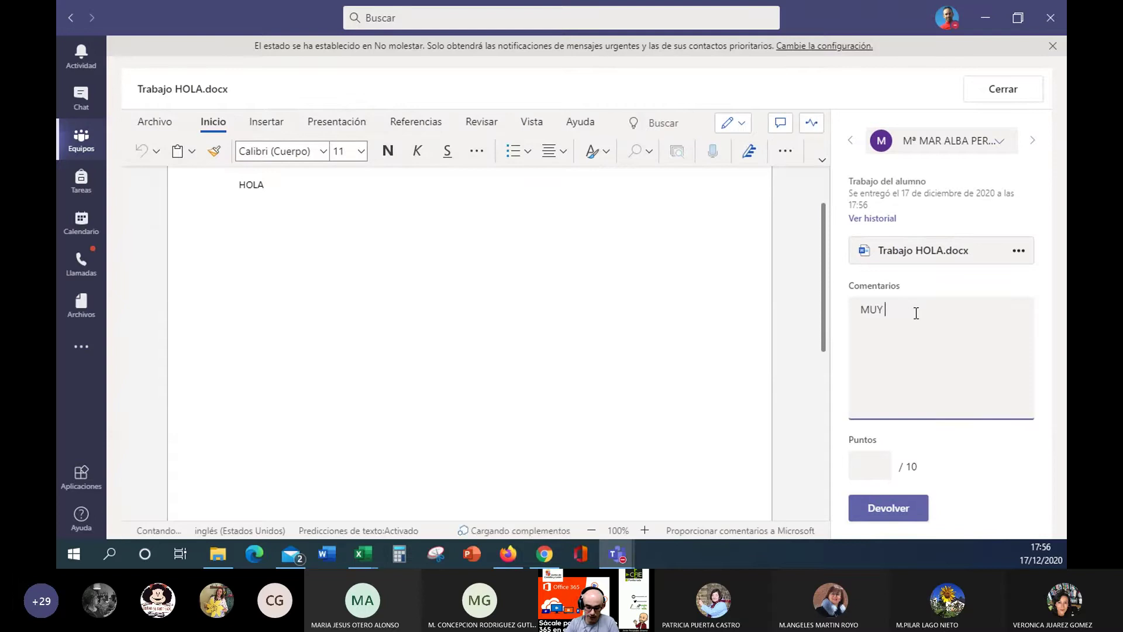
pyautogui.click(869, 464)
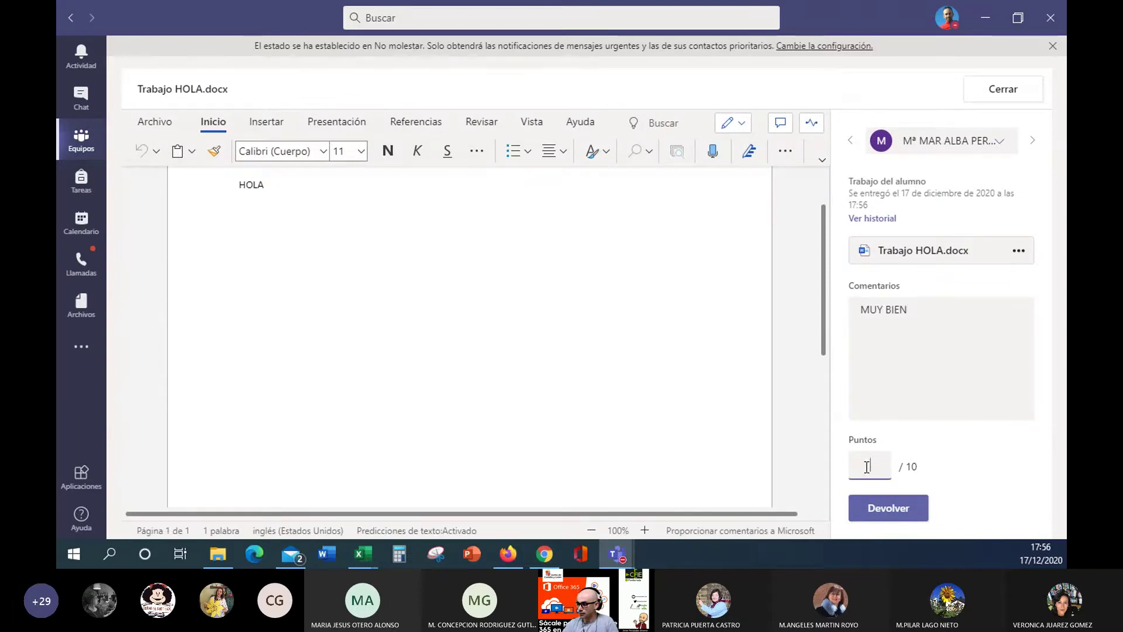
pyautogui.write('10')
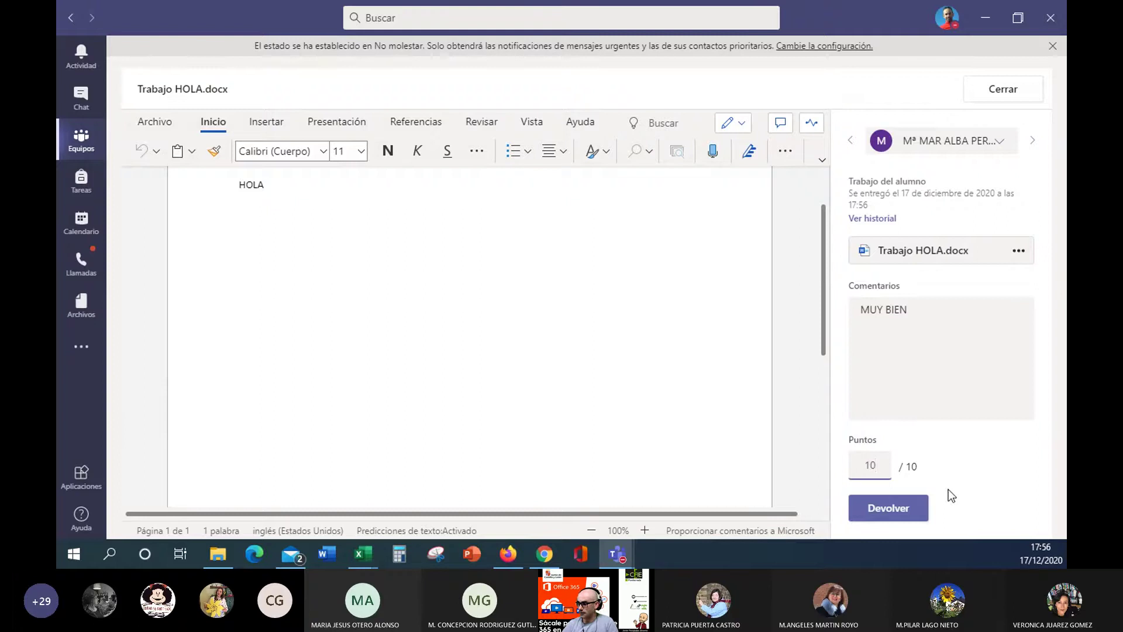
pyautogui.click(905, 512)
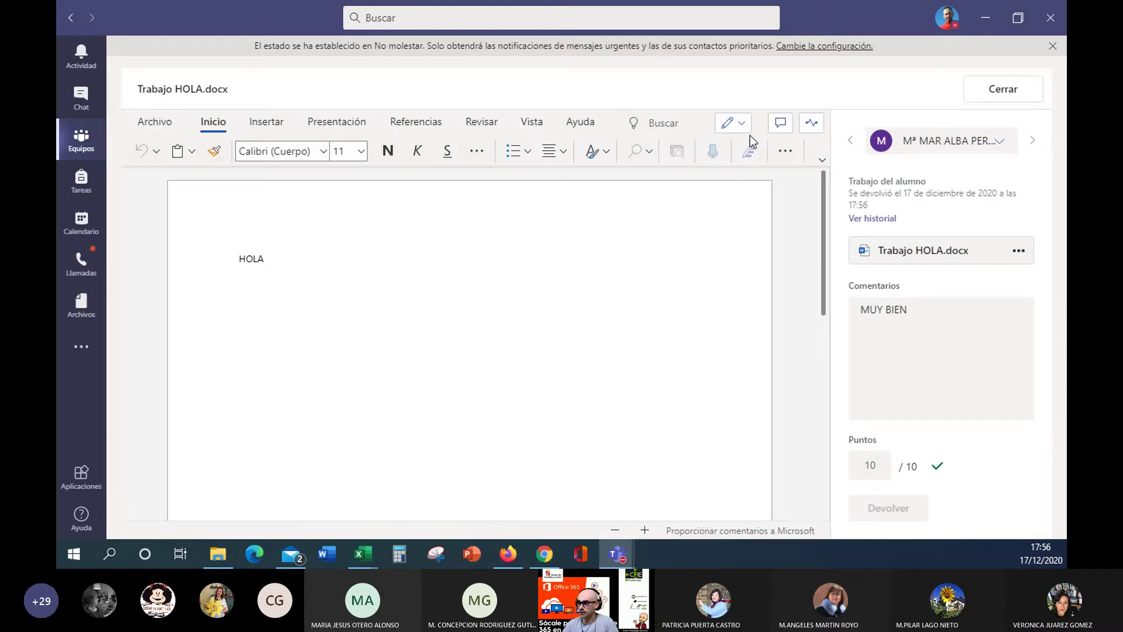
pyautogui.click(1004, 89)
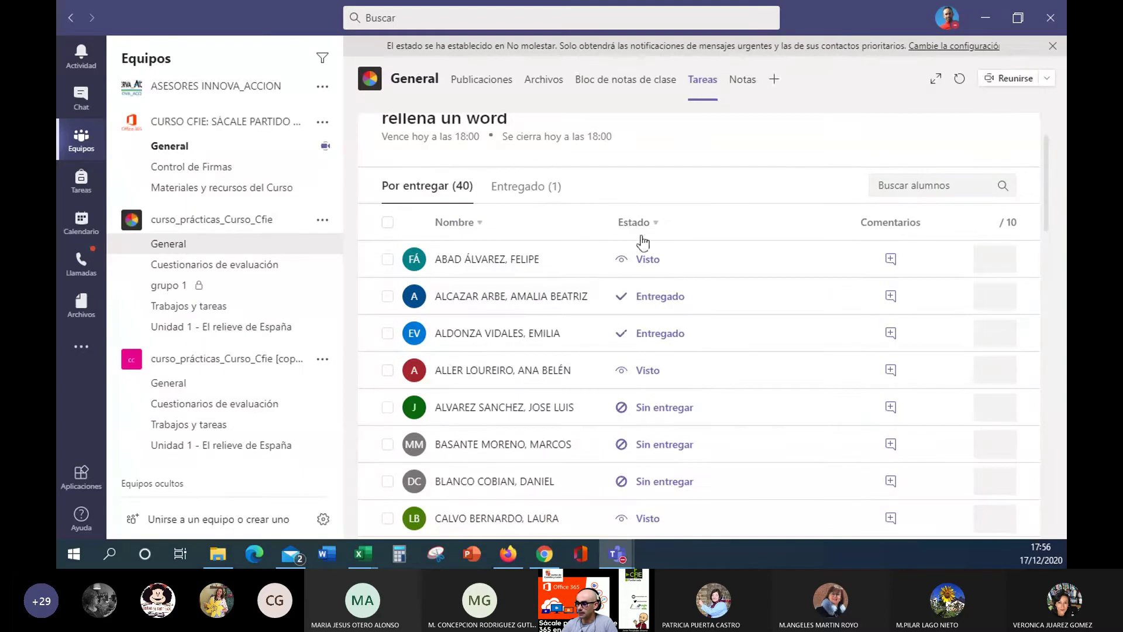
# Step: Check the returned work under Entregado, and go back to the students under Por entregar
pyautogui.click(522, 187)
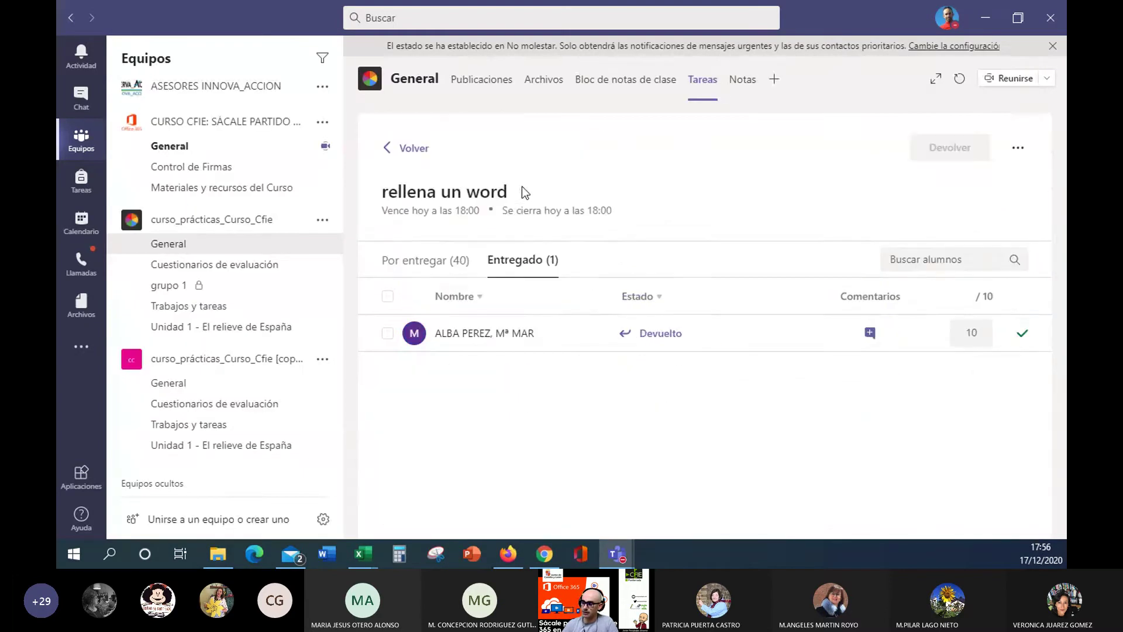
pyautogui.click(429, 264)
pyautogui.scroll(-2, 747, 270)
pyautogui.scroll(2, 740, 254)
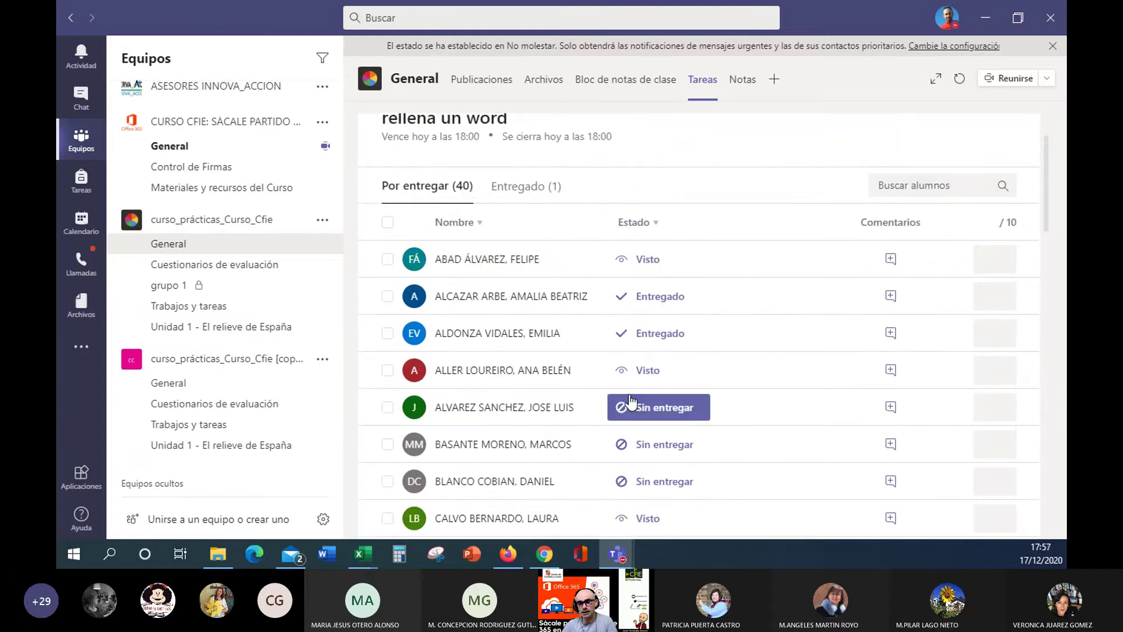
# Step: Sort the Por entregar students by Estado with submitted work first, and review the whole list
pyautogui.click(642, 228)
pyautogui.click(642, 228)
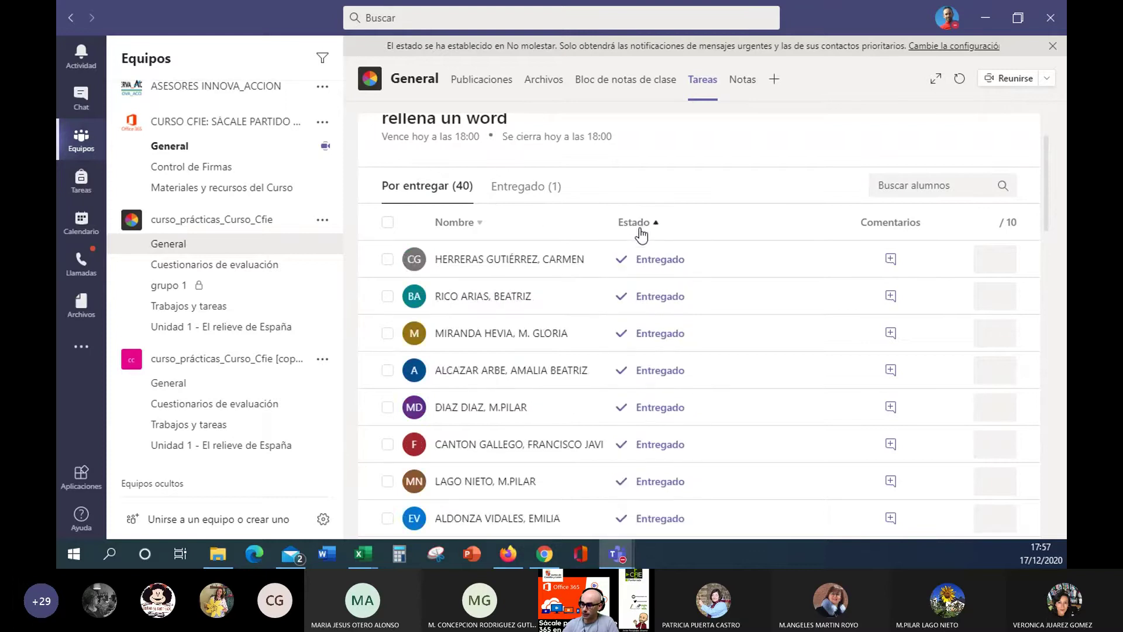
pyautogui.scroll(-2, 752, 295)
pyautogui.scroll(-10, 749, 289)
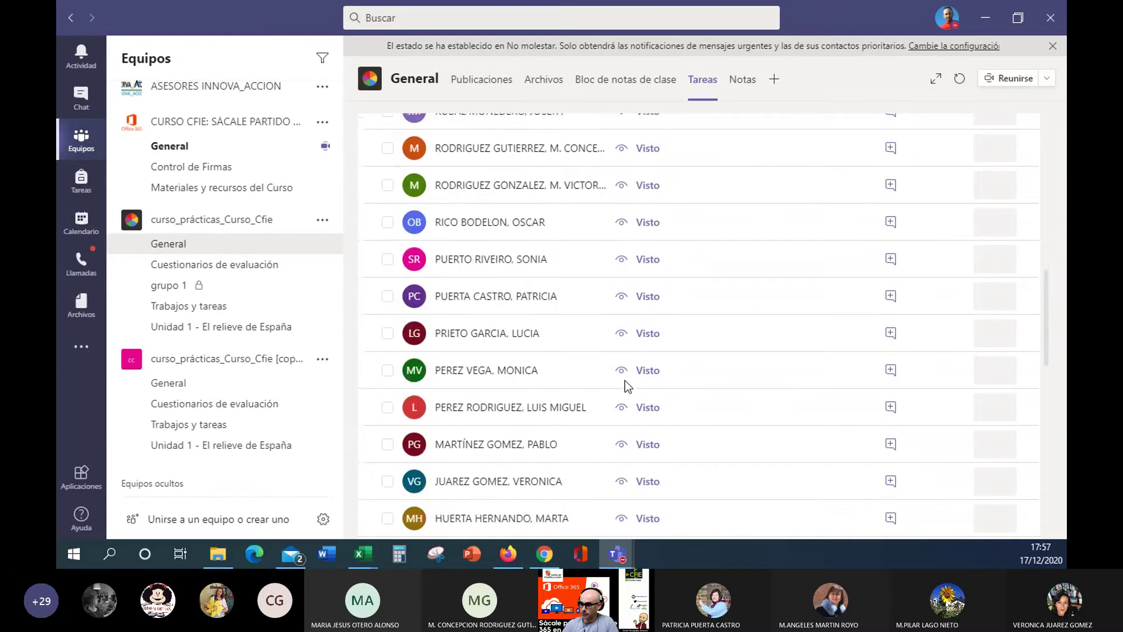
pyautogui.scroll(-6, 664, 462)
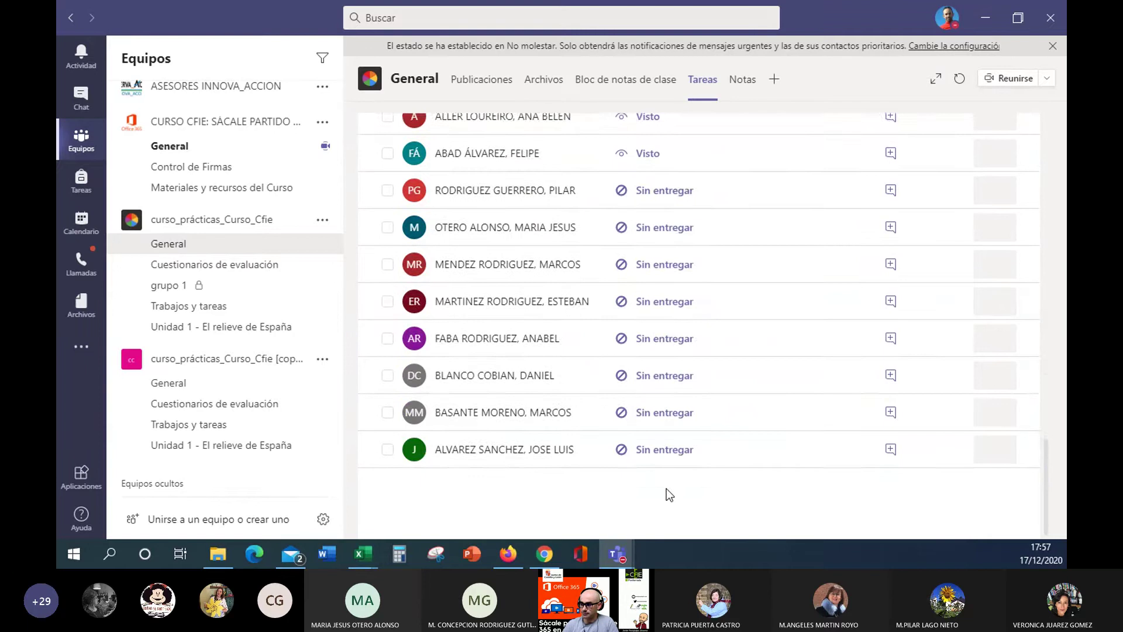
pyautogui.scroll(4, 669, 480)
pyautogui.scroll(15, 676, 456)
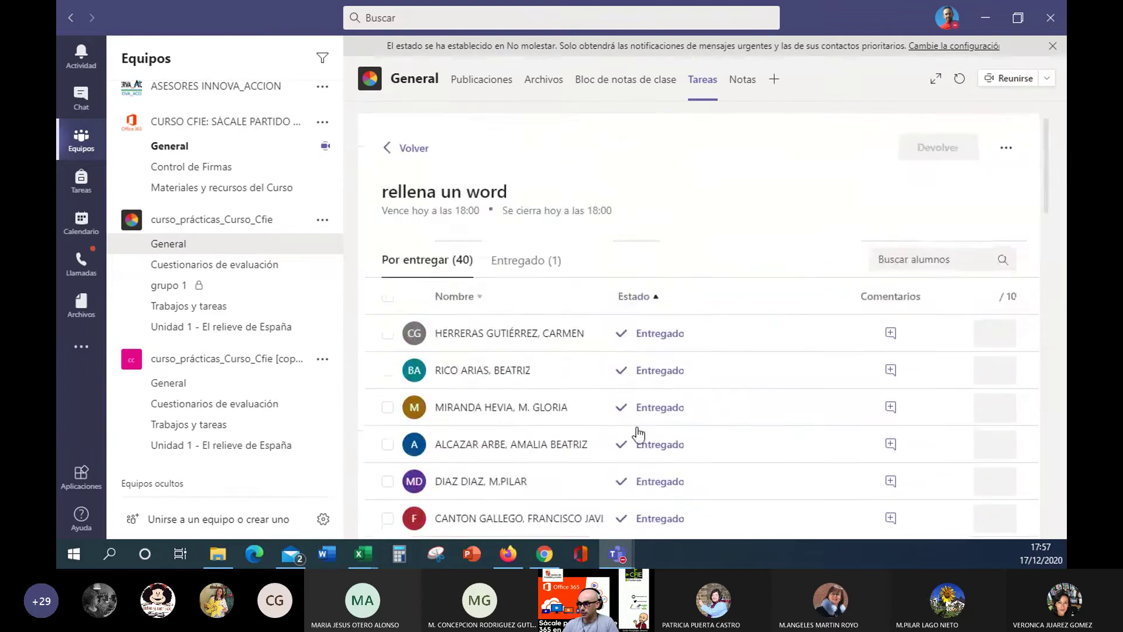
# Step: Open the second submitted work in the sorted list, grade it 10 points without a comment and return it
pyautogui.click(668, 374)
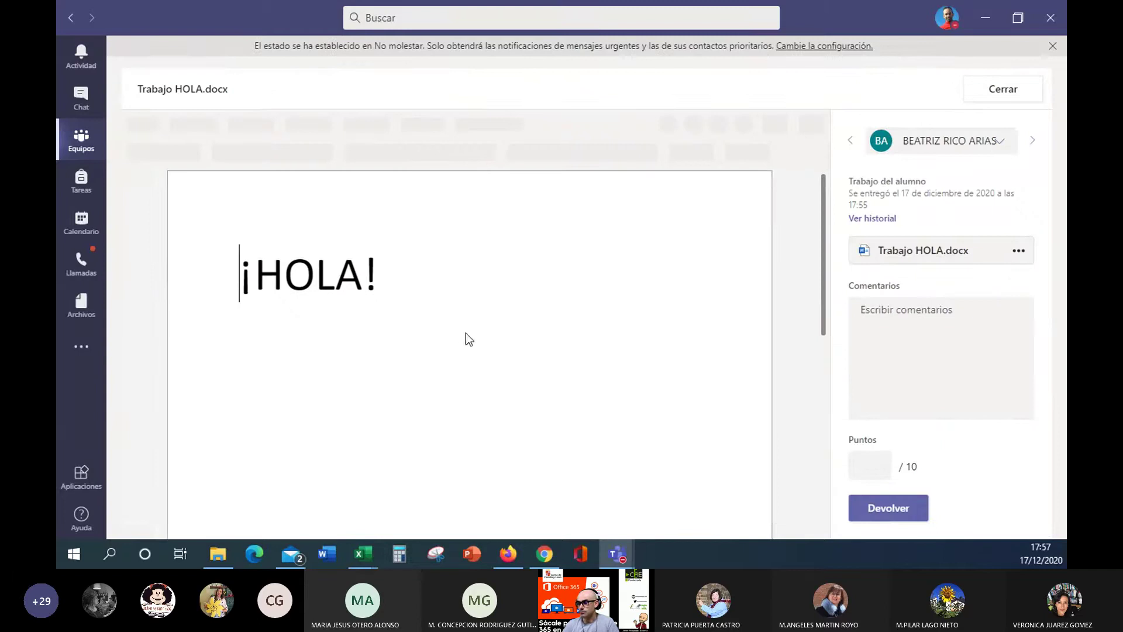
pyautogui.scroll(-2, 466, 332)
pyautogui.click(858, 460)
pyautogui.write('10')
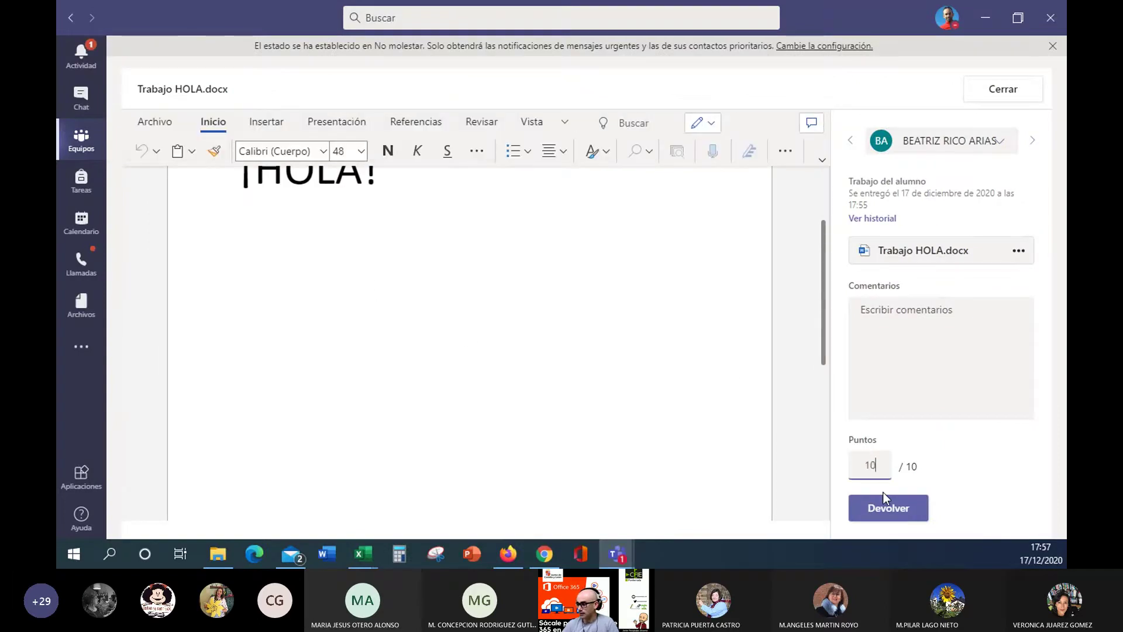
pyautogui.click(884, 511)
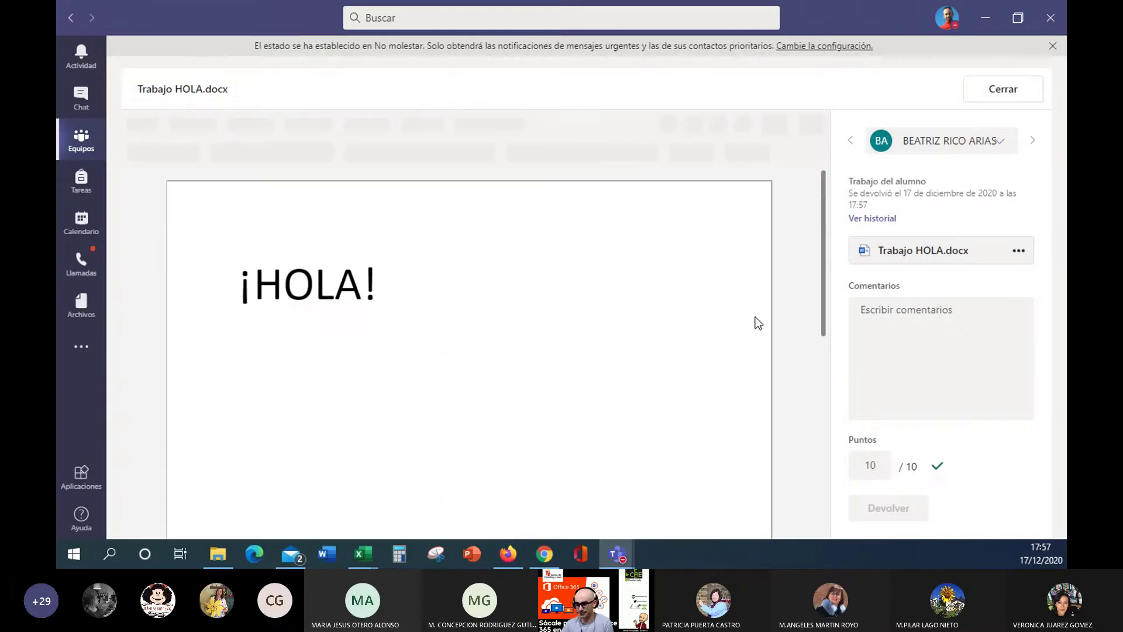
pyautogui.click(1002, 91)
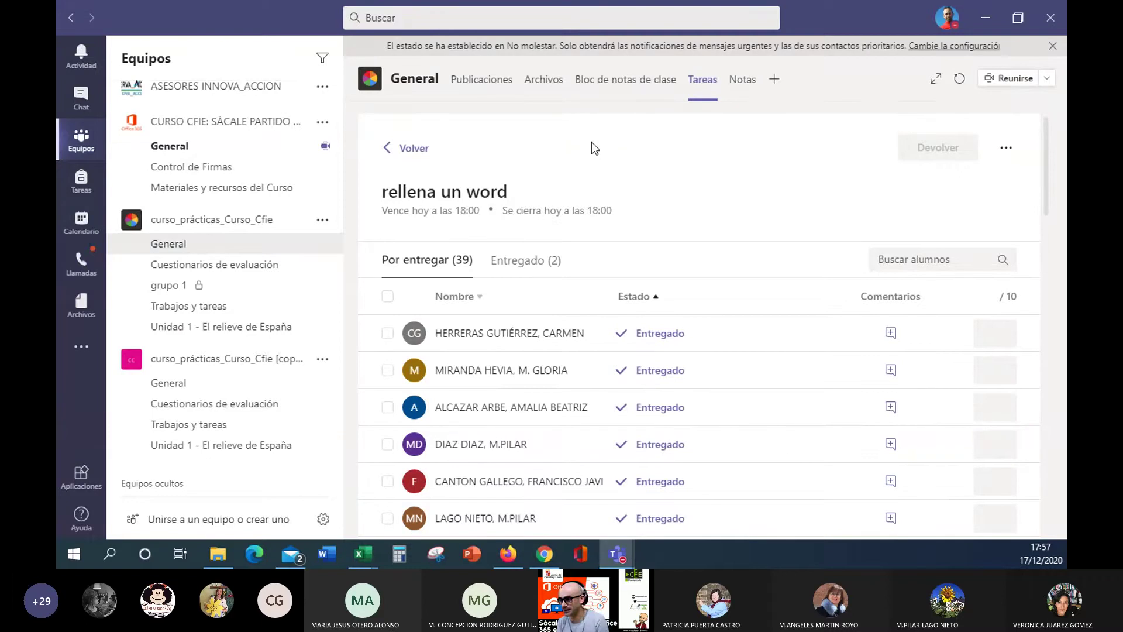
# Step: Open the class gradebook (Notas) and review the students' grades for Mapa de Provincias de España and rellena un word
pyautogui.click(732, 82)
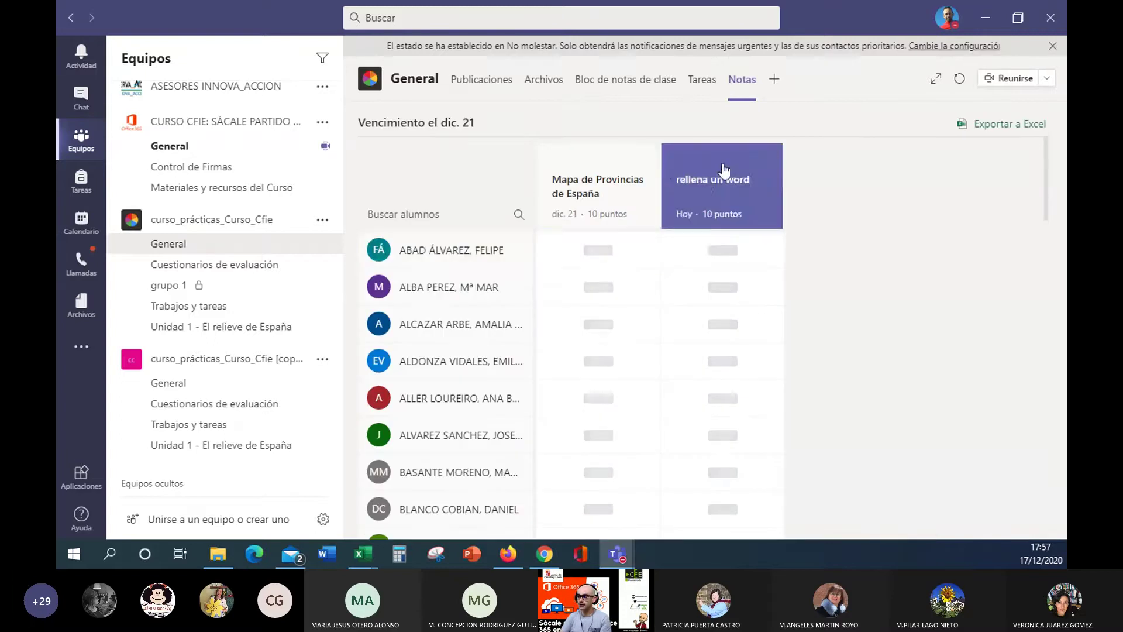
pyautogui.scroll(-1, 760, 413)
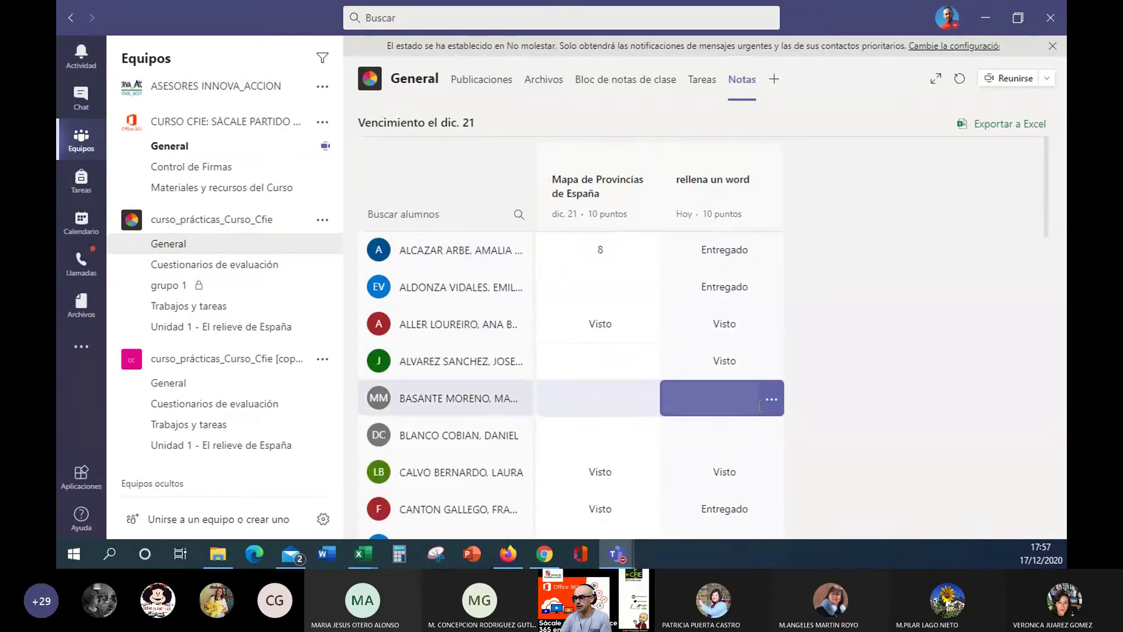
pyautogui.scroll(-2, 759, 406)
pyautogui.scroll(2, 759, 406)
pyautogui.scroll(1, 759, 406)
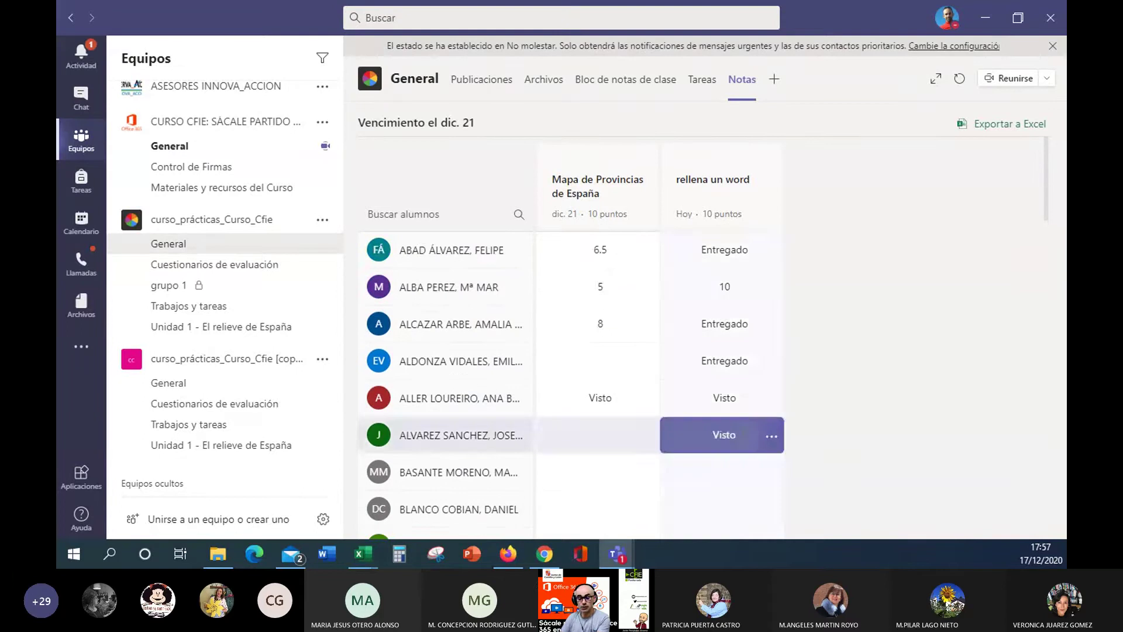
pyautogui.scroll(-1, 741, 430)
pyautogui.scroll(1, 731, 403)
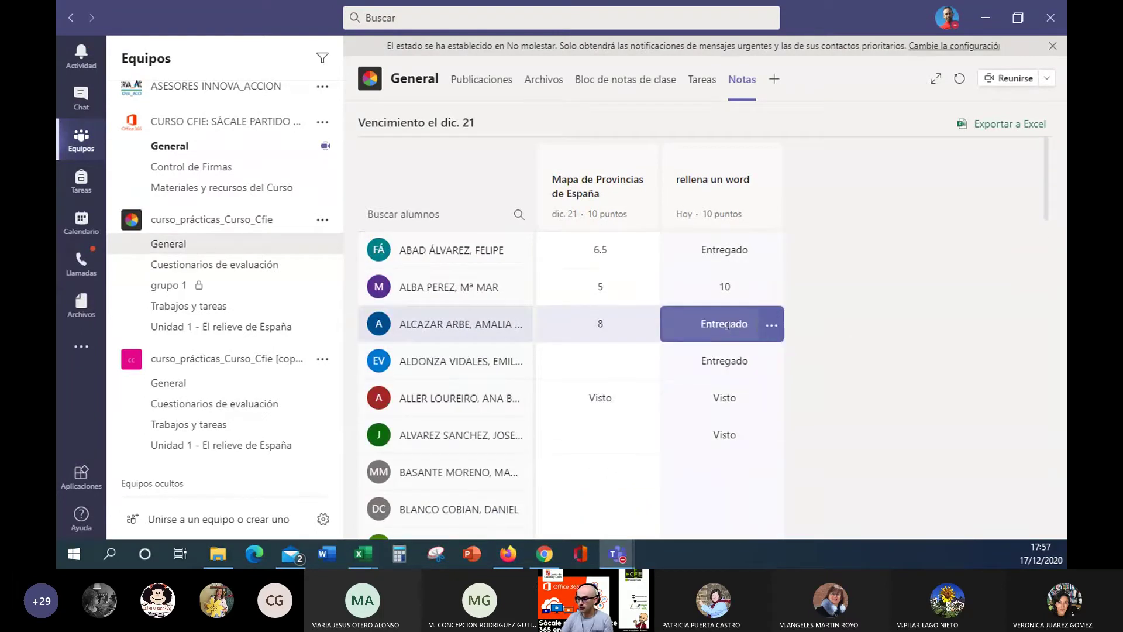
# Step: Open the third listed student's "rellena un word" submission from the gradebook, grade it 9.5 points and return it
pyautogui.click(772, 326)
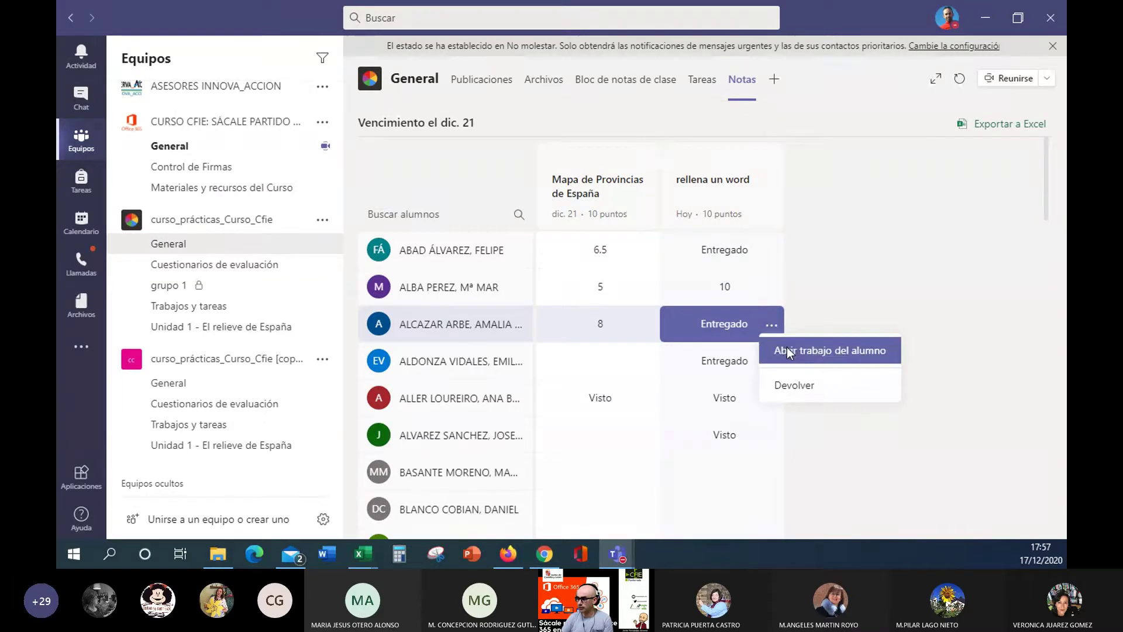
pyautogui.click(787, 351)
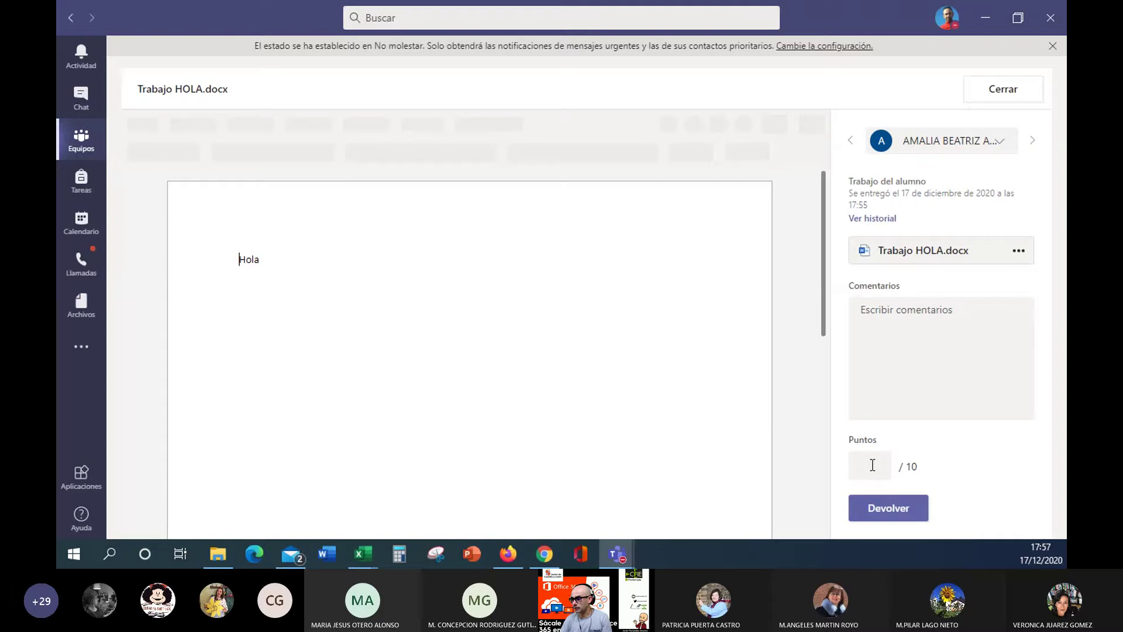
pyautogui.click(872, 465)
pyautogui.write('9')
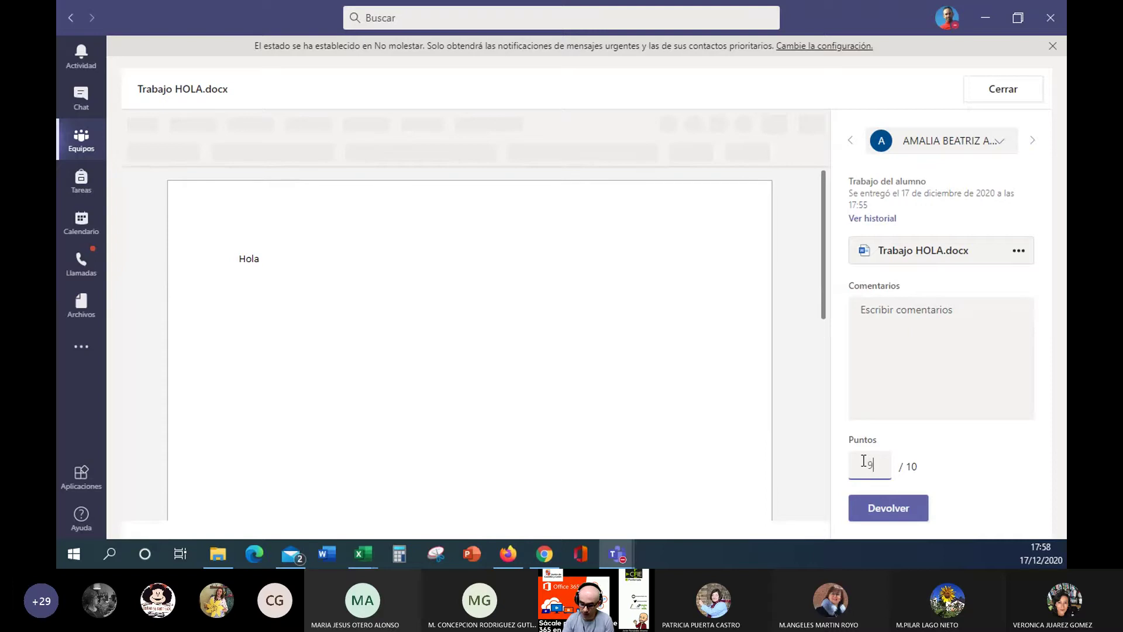
pyautogui.write('.4')
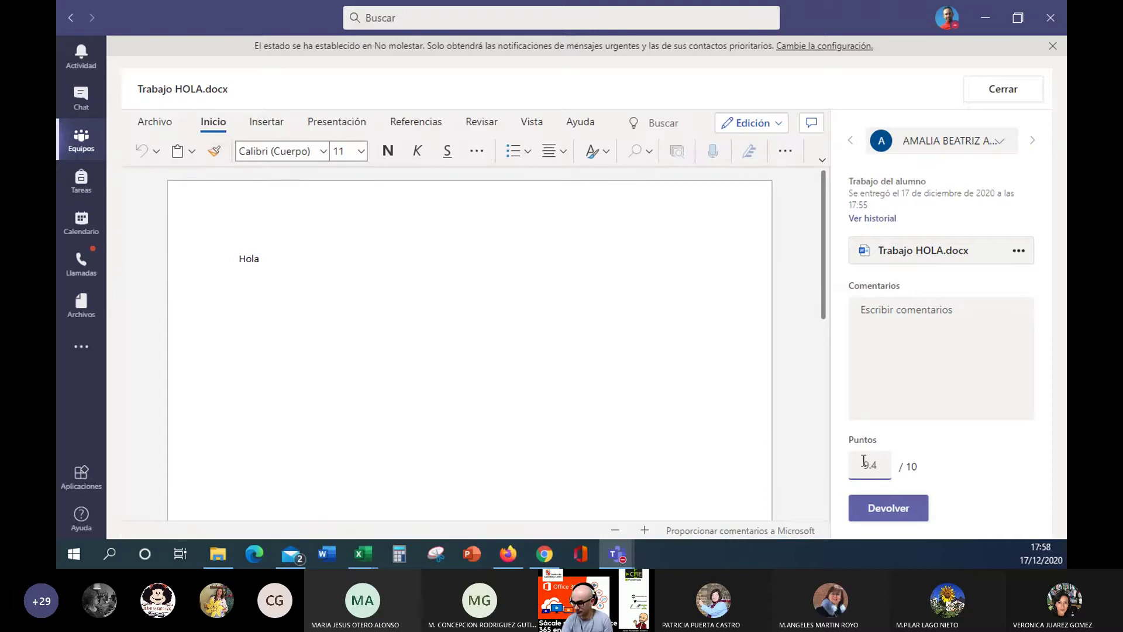
pyautogui.press('BackSpace')
pyautogui.write('5')
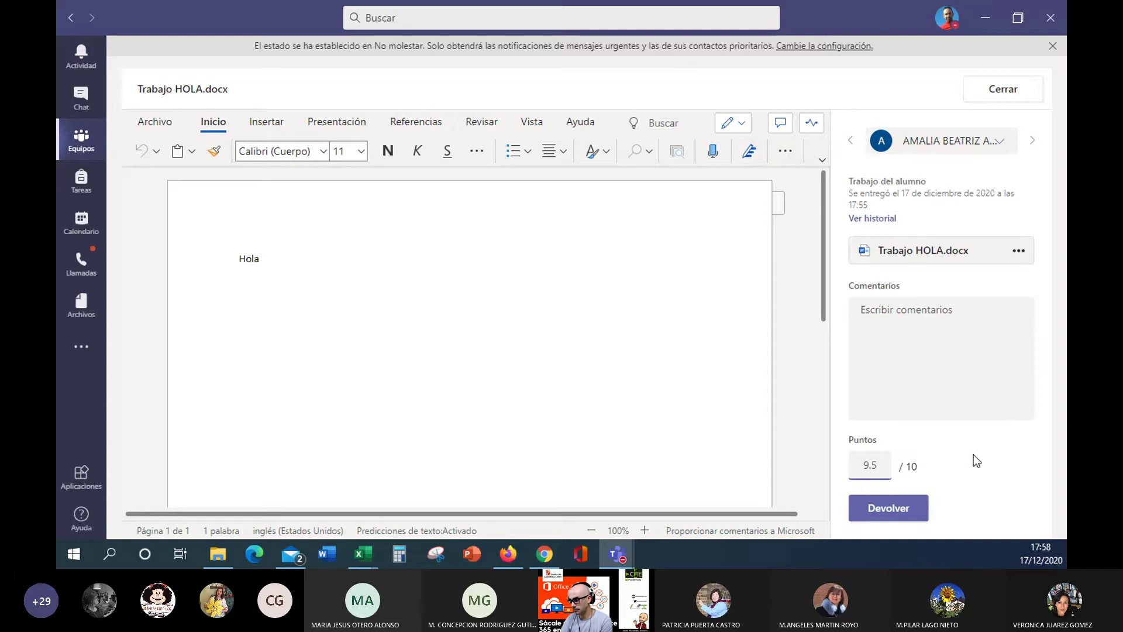
pyautogui.click(887, 513)
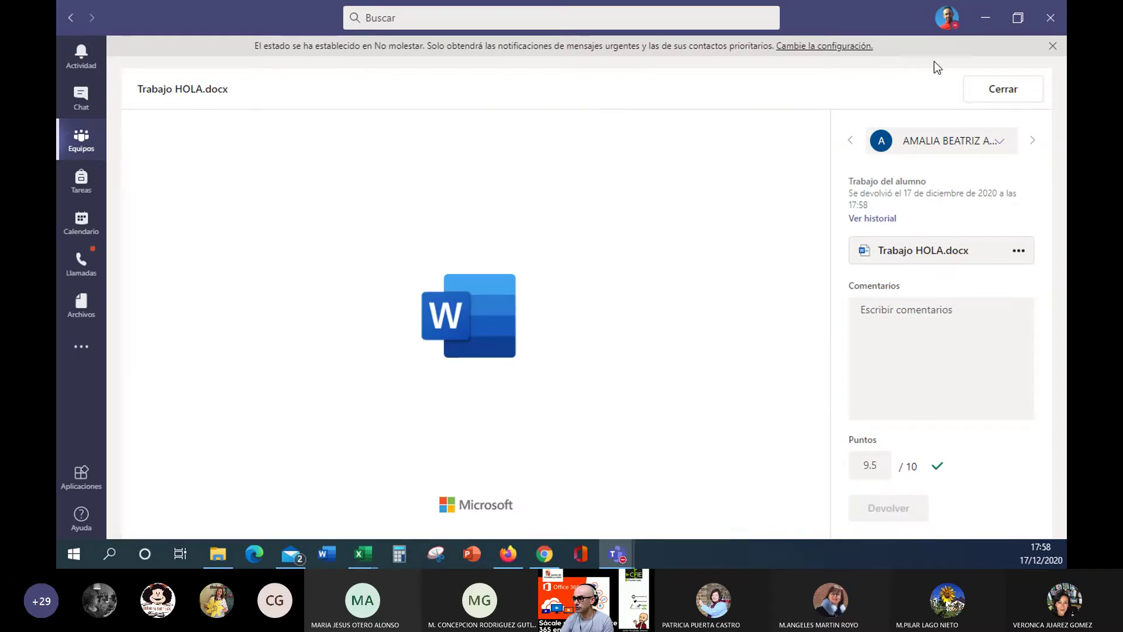
pyautogui.click(1003, 90)
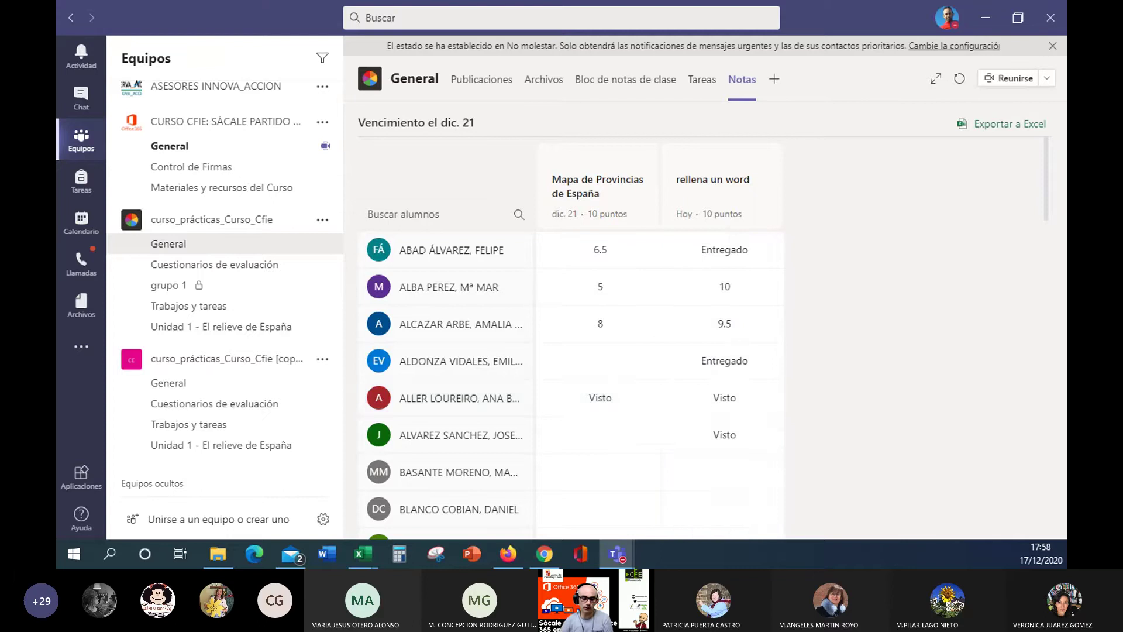
# Step: Switch to the Mail app
pyautogui.click(290, 553)
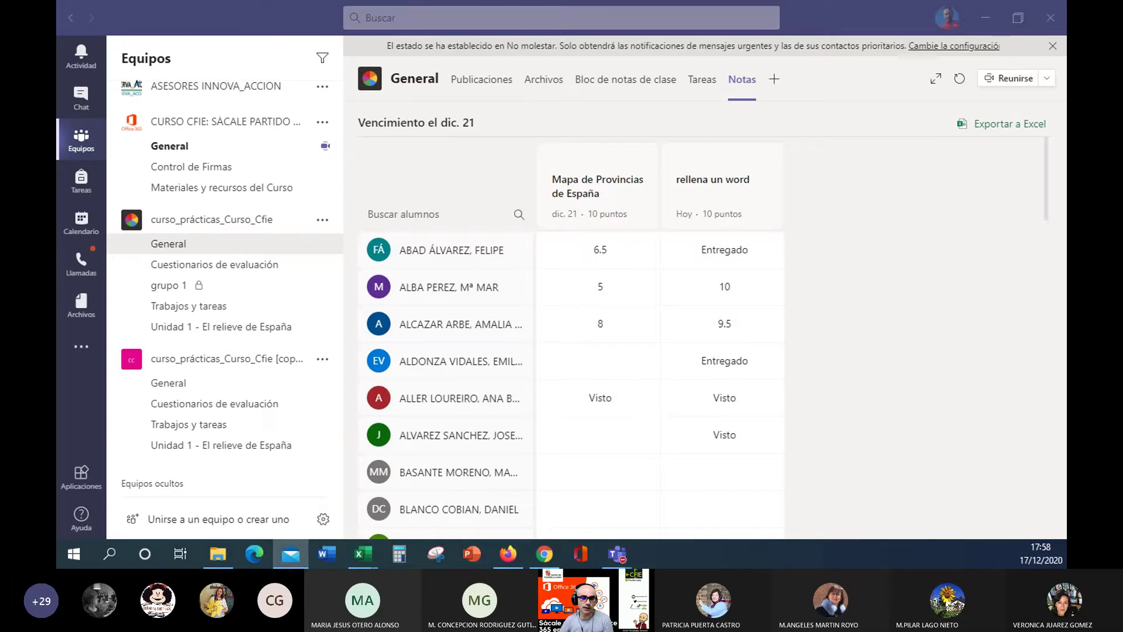
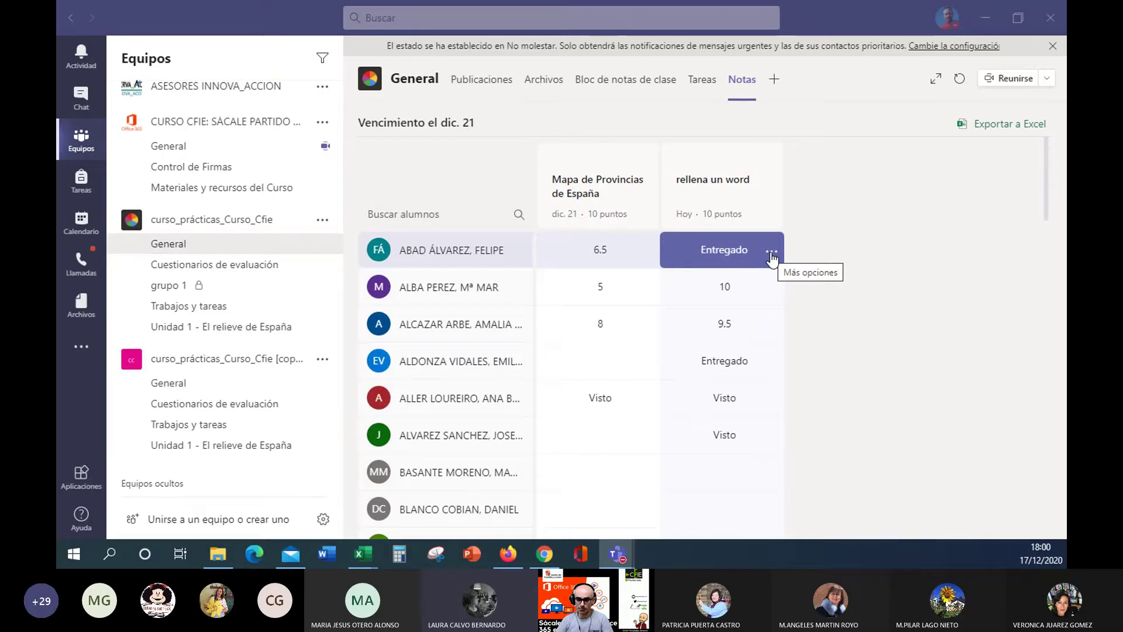
# Step: Open the first student's submission for the "rellena un word" task and check the document's available editing modes
pyautogui.click(772, 256)
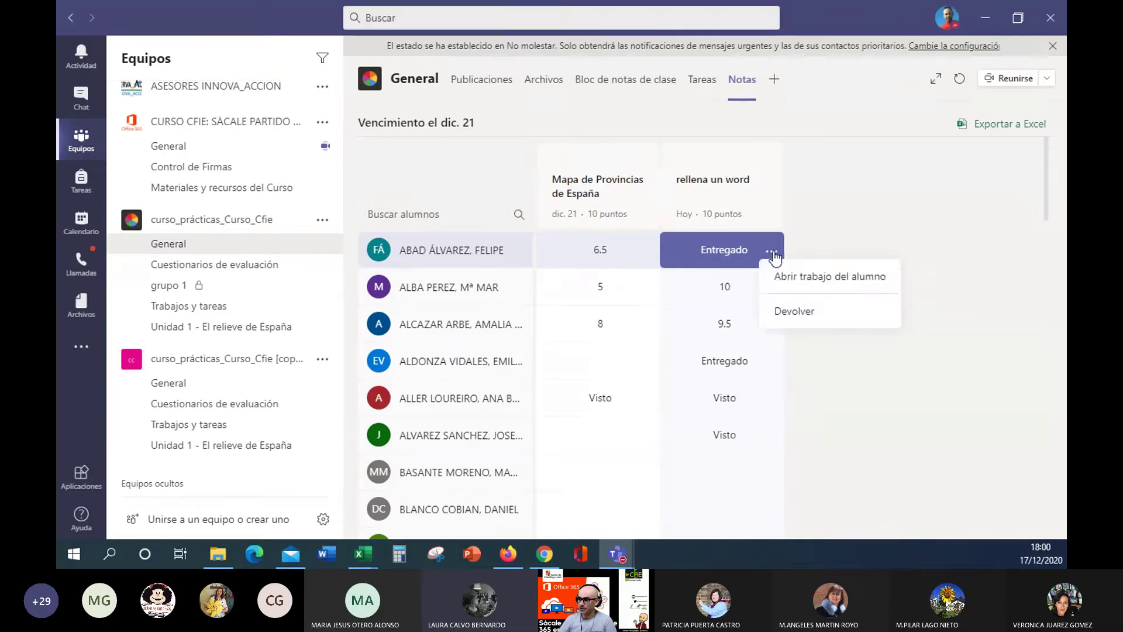
pyautogui.click(790, 275)
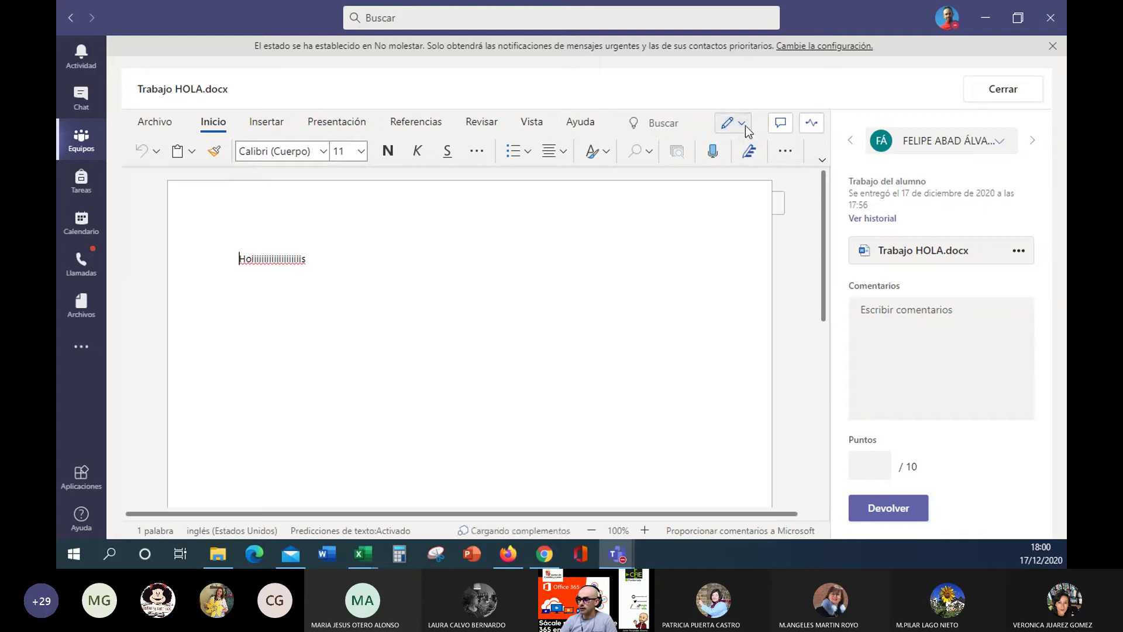
pyautogui.click(743, 124)
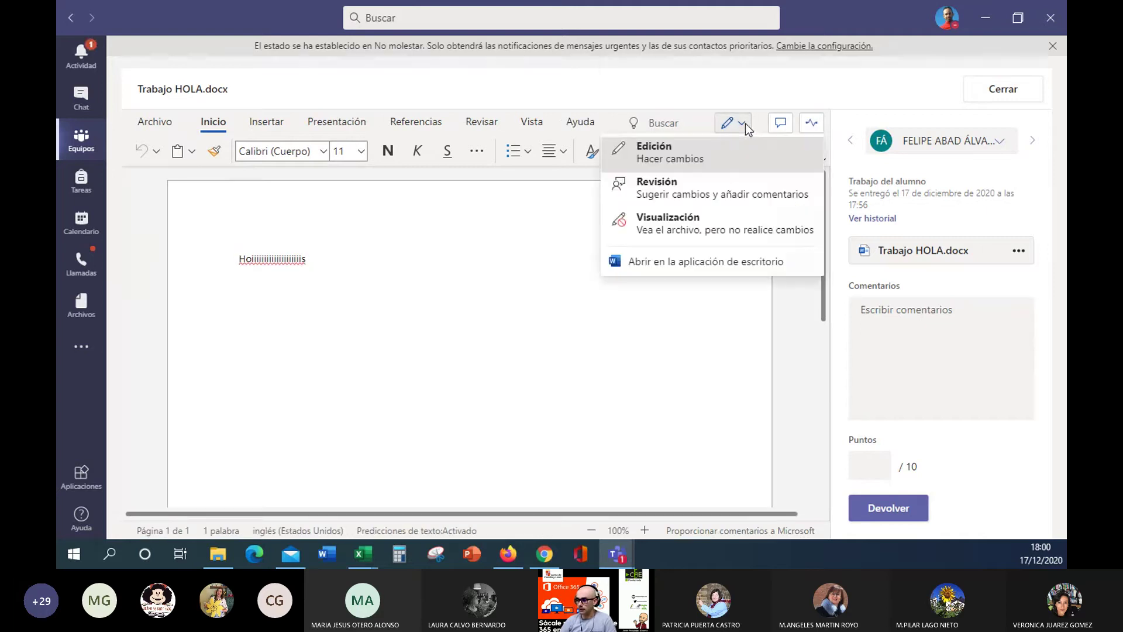
pyautogui.click(517, 316)
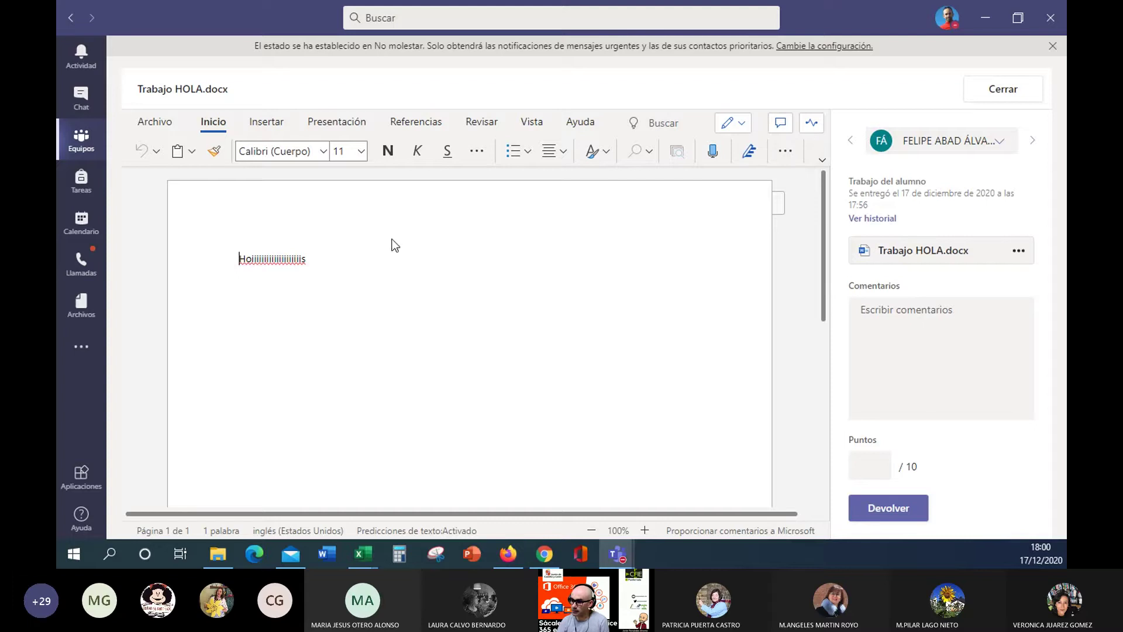
# Step: Start a new comment on the only word in the student's document
pyautogui.moveTo(235, 259); pyautogui.dragTo(309, 261)
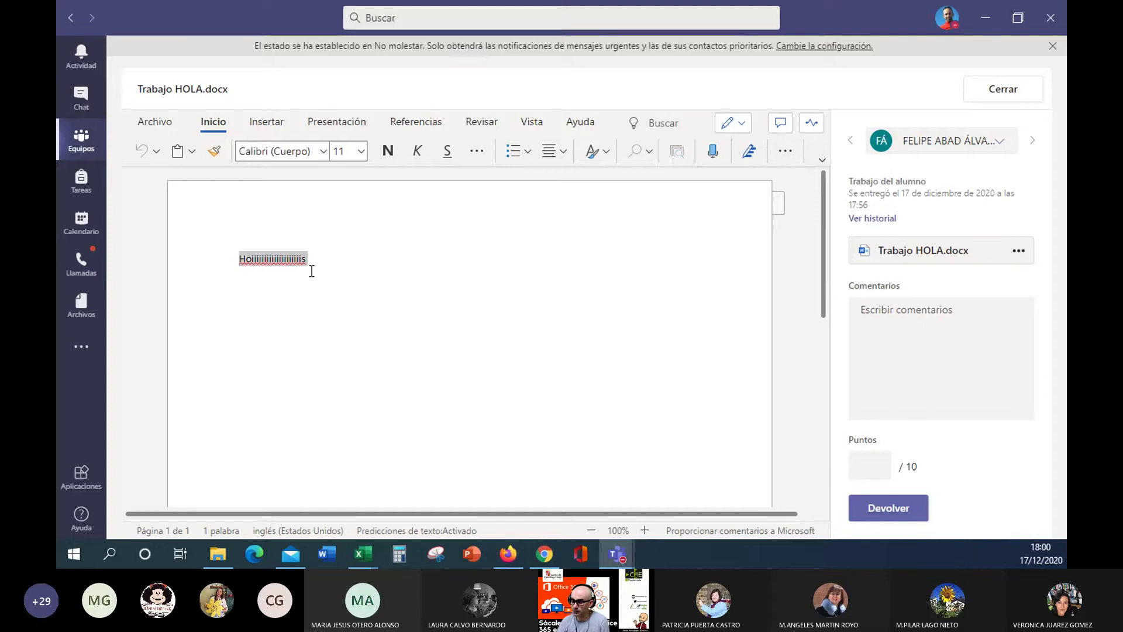
pyautogui.click(782, 124)
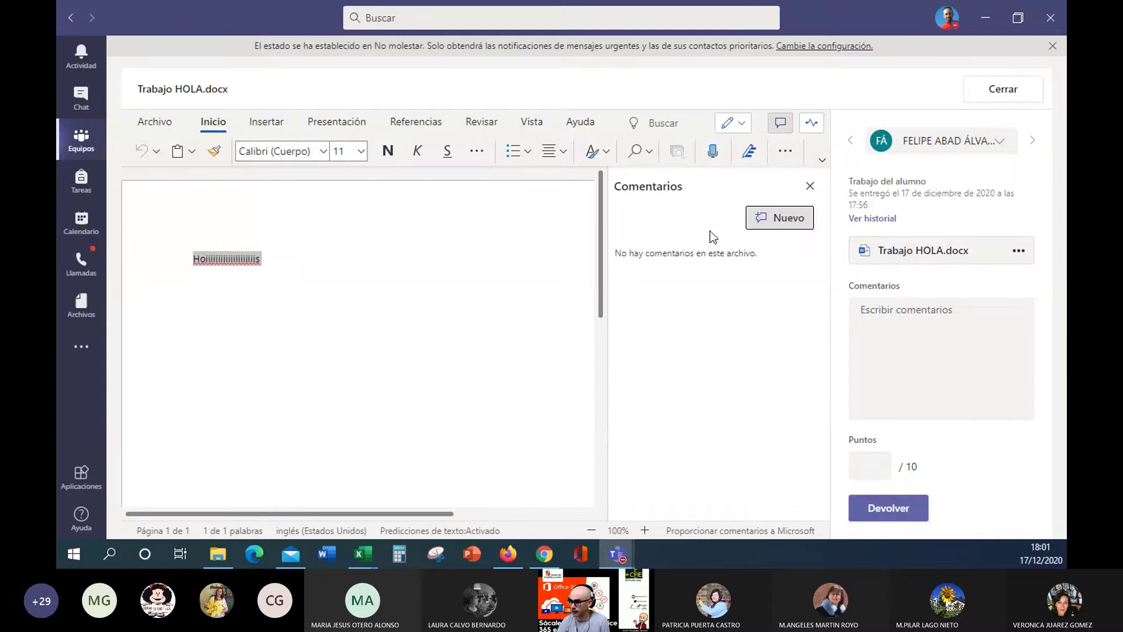
pyautogui.click(785, 218)
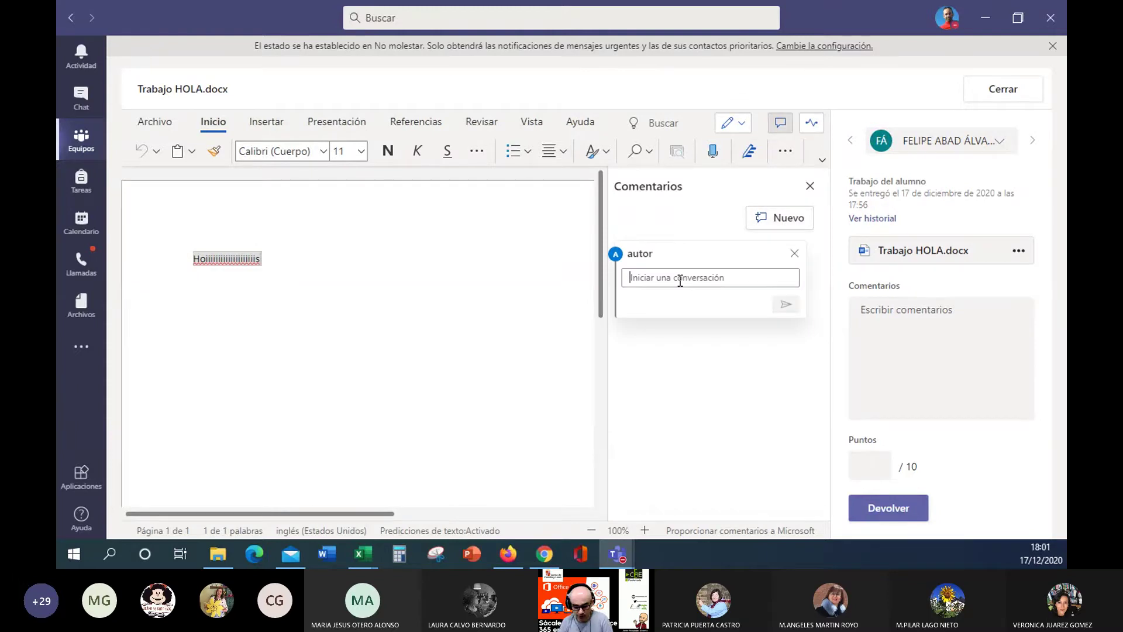
# Step: Try to mention the student by name in the new comment, and clear the text
pyautogui.write('@')
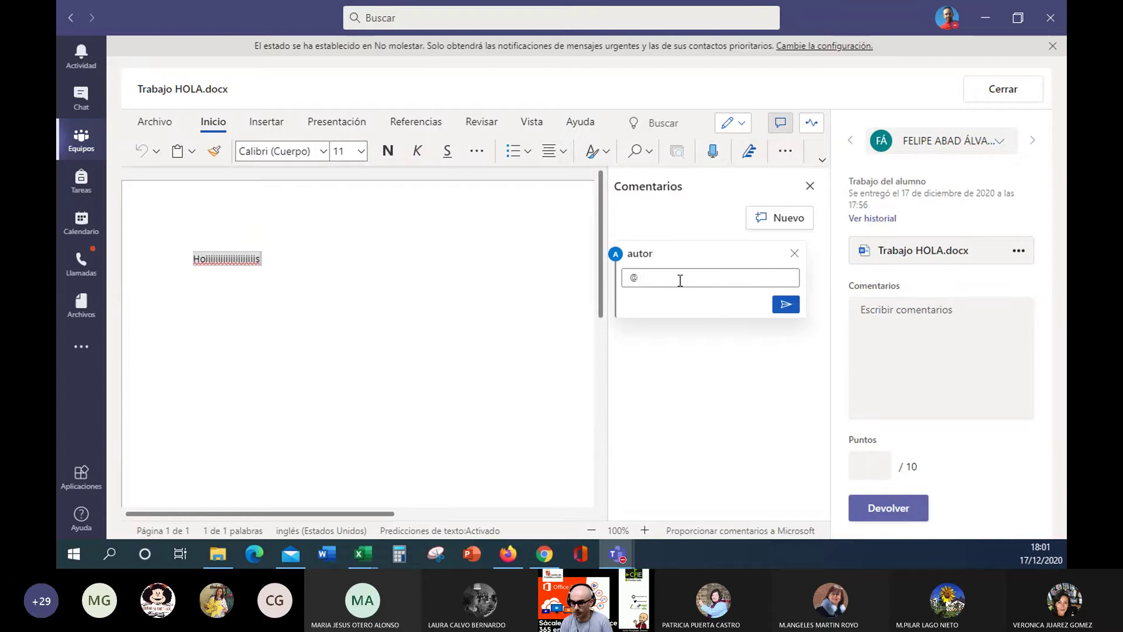
pyautogui.write('FE')
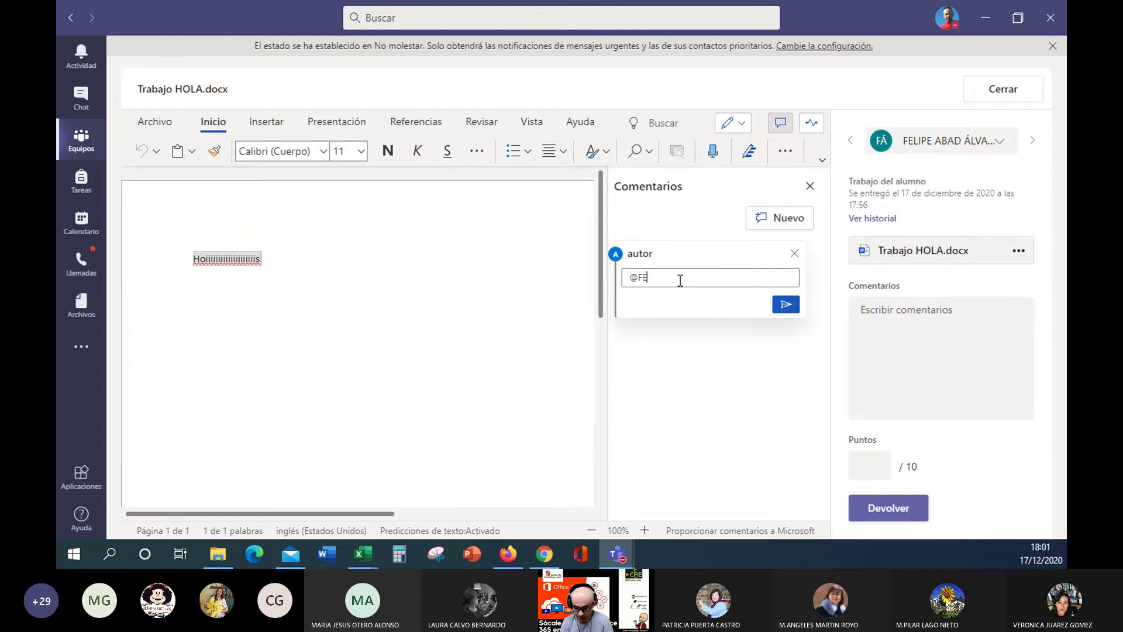
pyautogui.write('LIPE A')
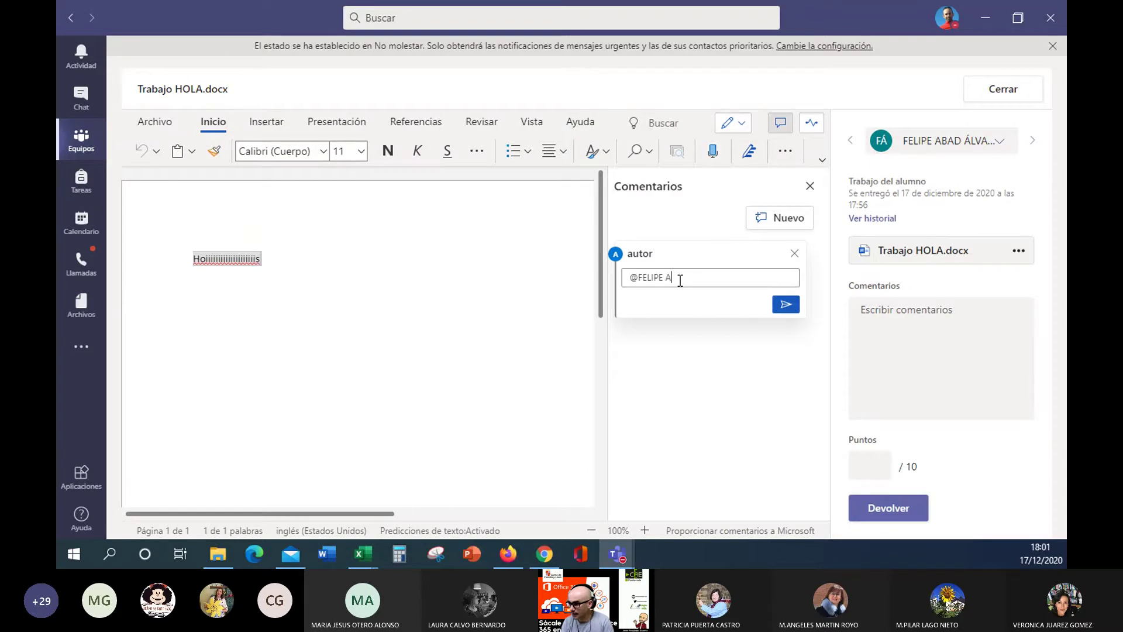
pyautogui.press('BackSpace')
pyautogui.press('BackSpace')
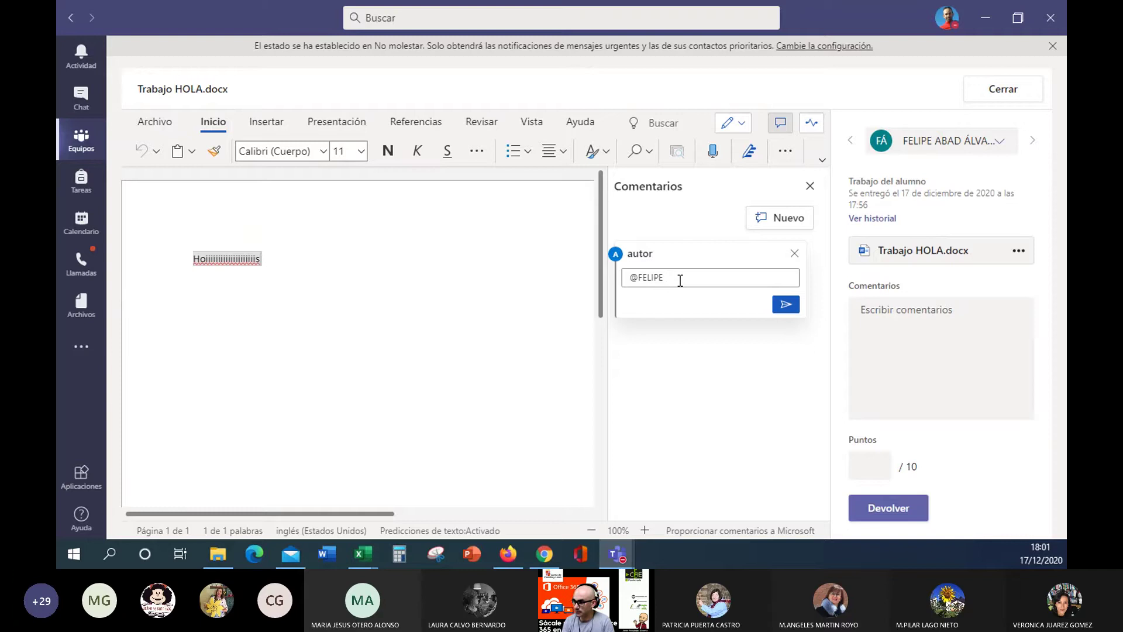
pyautogui.moveTo(674, 279); pyautogui.dragTo(625, 267)
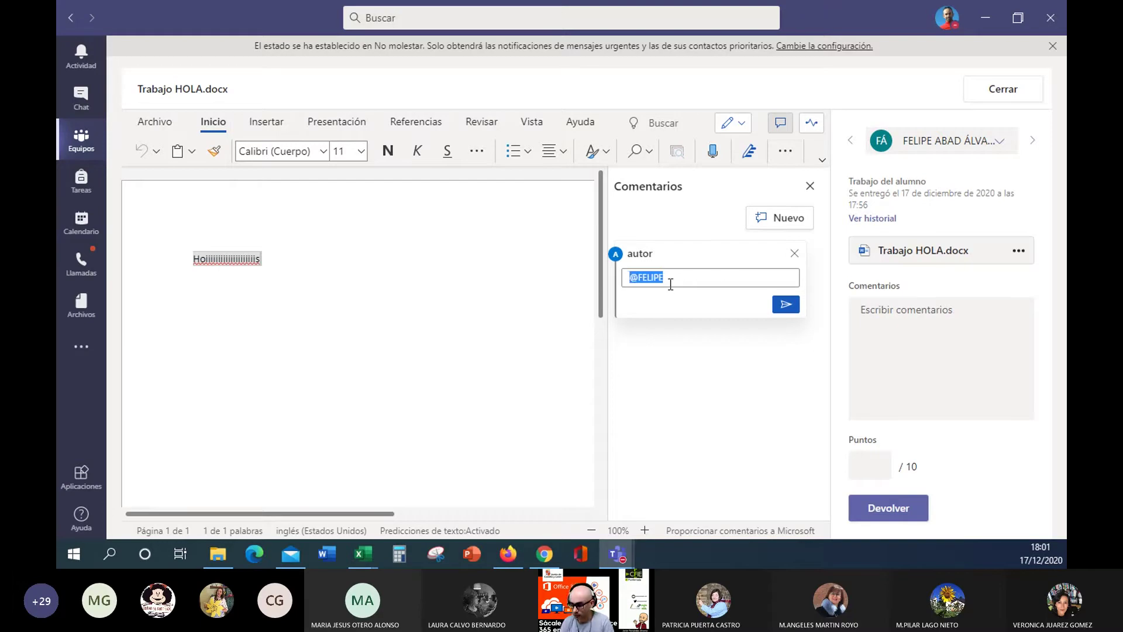
pyautogui.press('BackSpace')
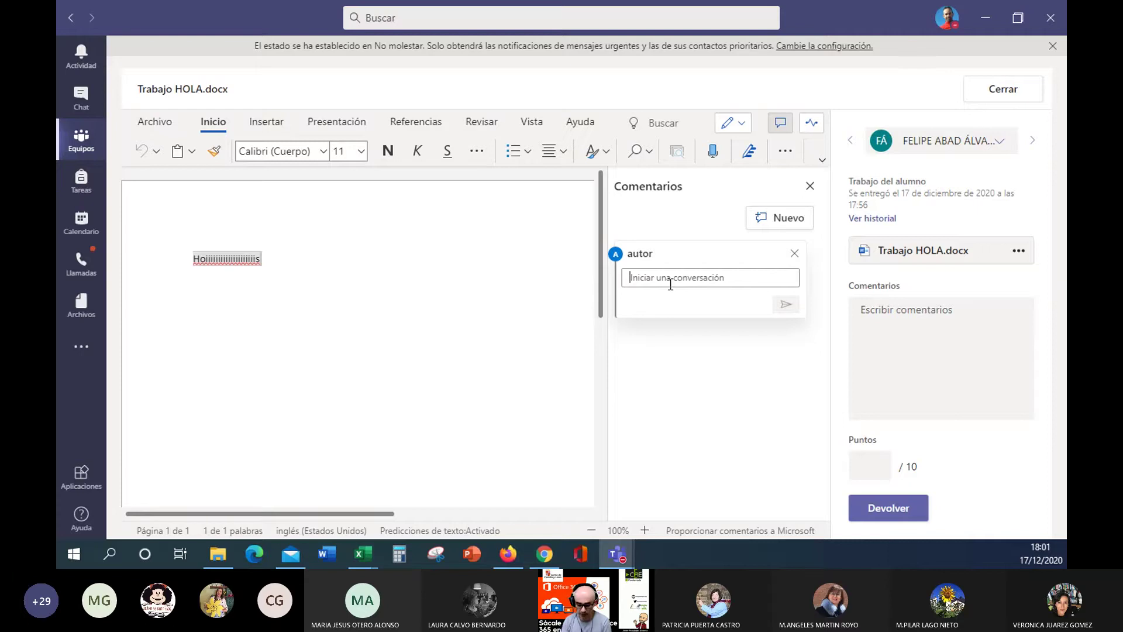
# Step: Post the comment "YO PEDÍ PONER HOLA" on the selected word
pyautogui.write('YO')
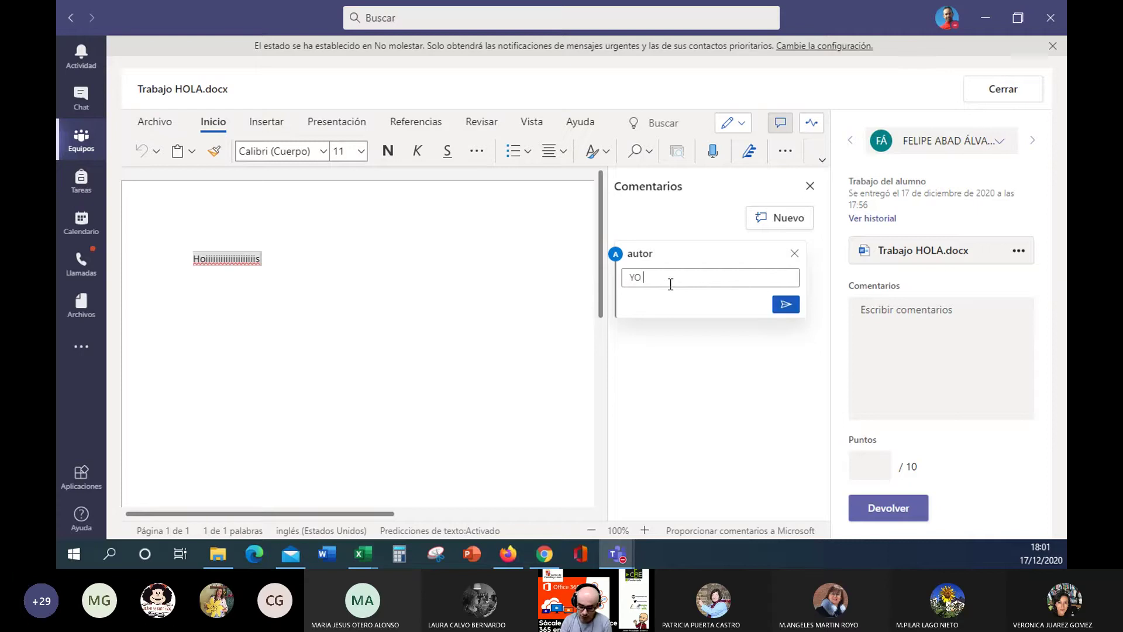
pyautogui.write(' PEDÍ')
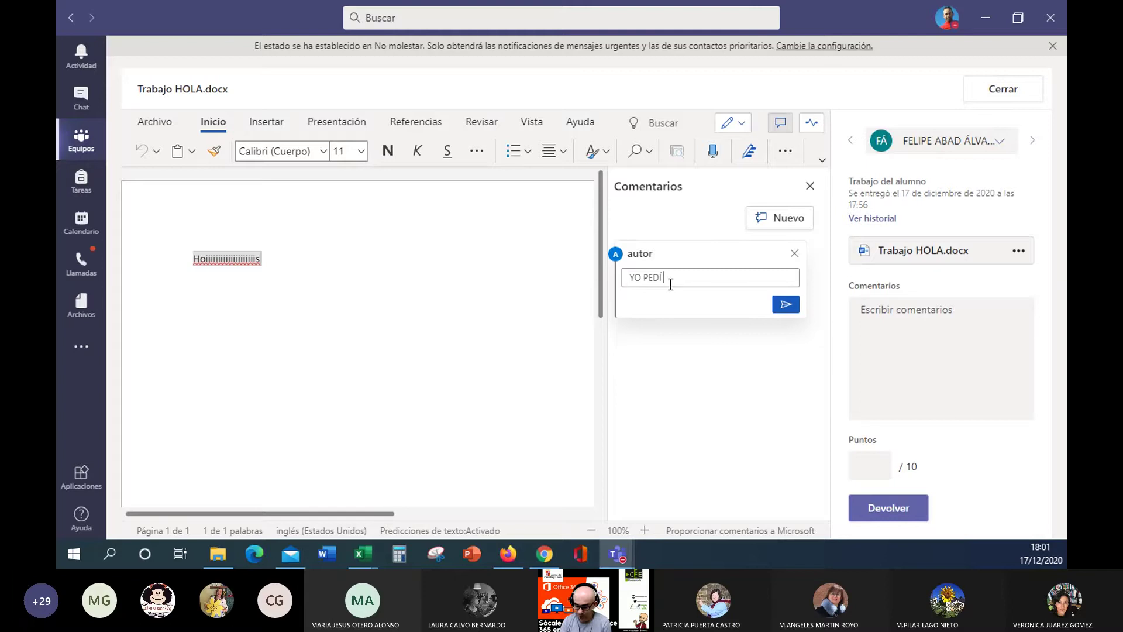
pyautogui.write(' PONER HOLA')
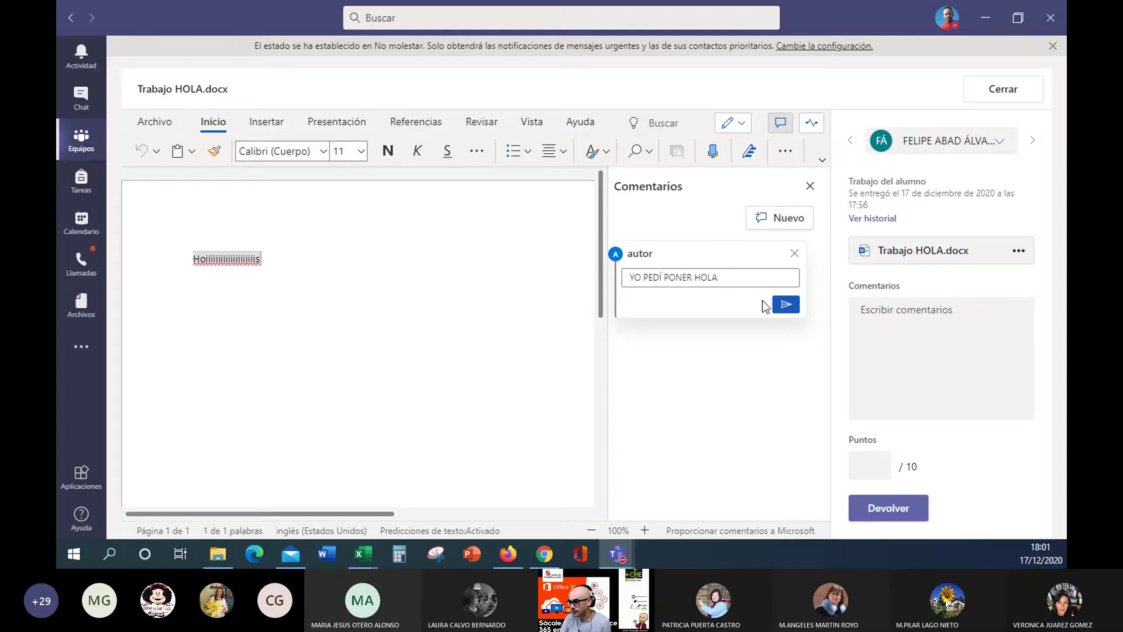
pyautogui.click(781, 305)
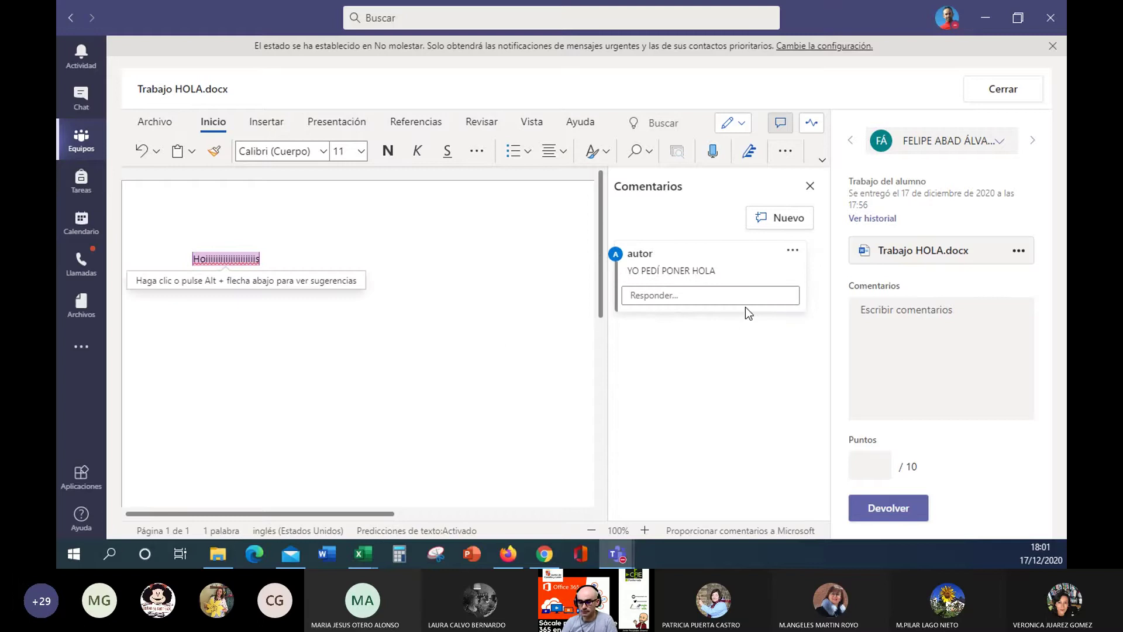
# Step: Check the posted comment's options, the spelling suggestions for the commented word and the comment's reply field
pyautogui.click(793, 251)
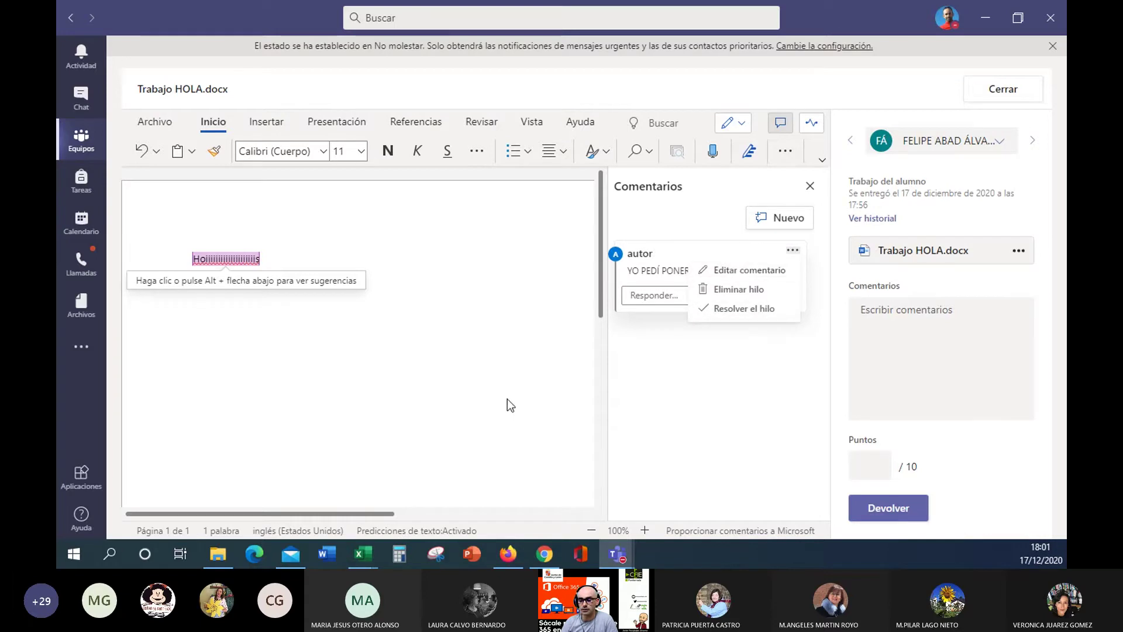
pyautogui.click(226, 259)
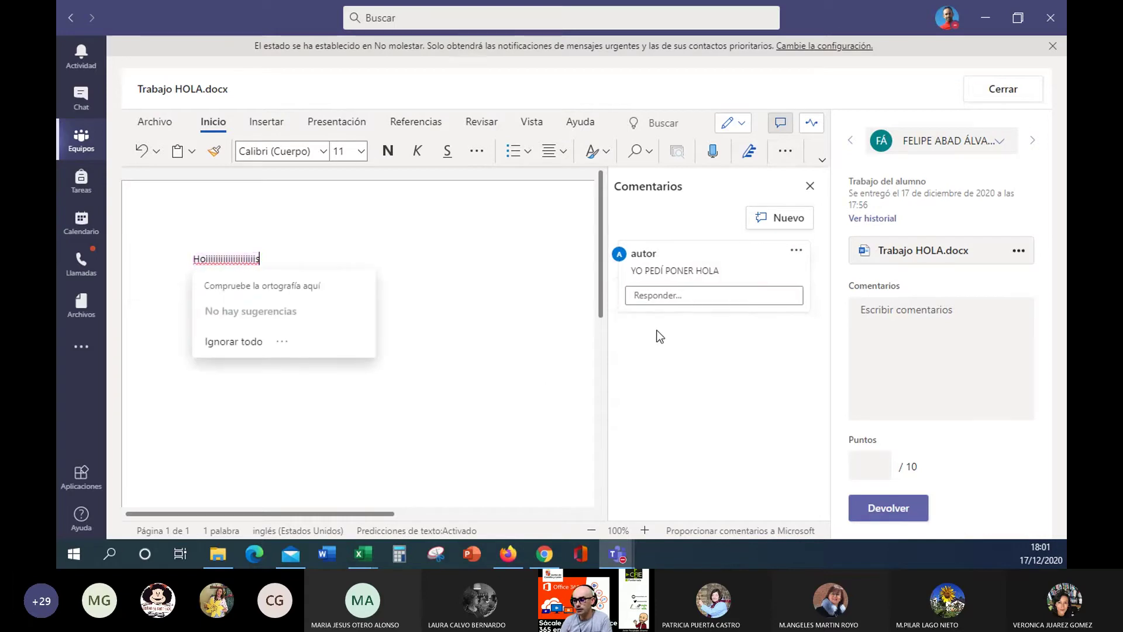
pyautogui.click(673, 295)
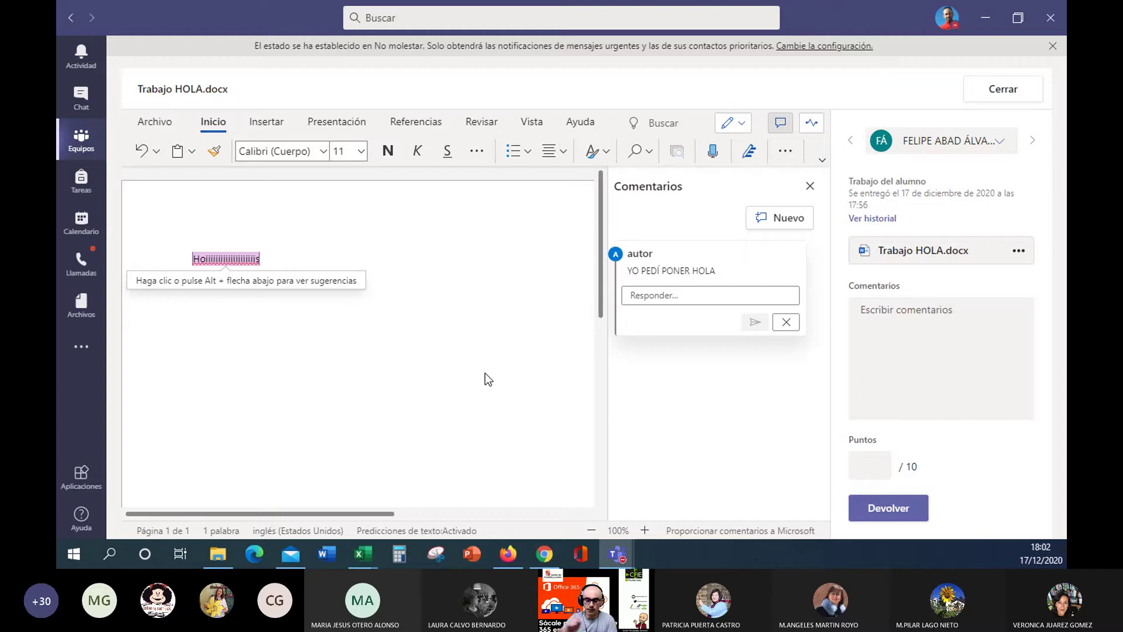
# Step: Grade the submission with 8 points, return it to the student and close the document
pyautogui.click(869, 465)
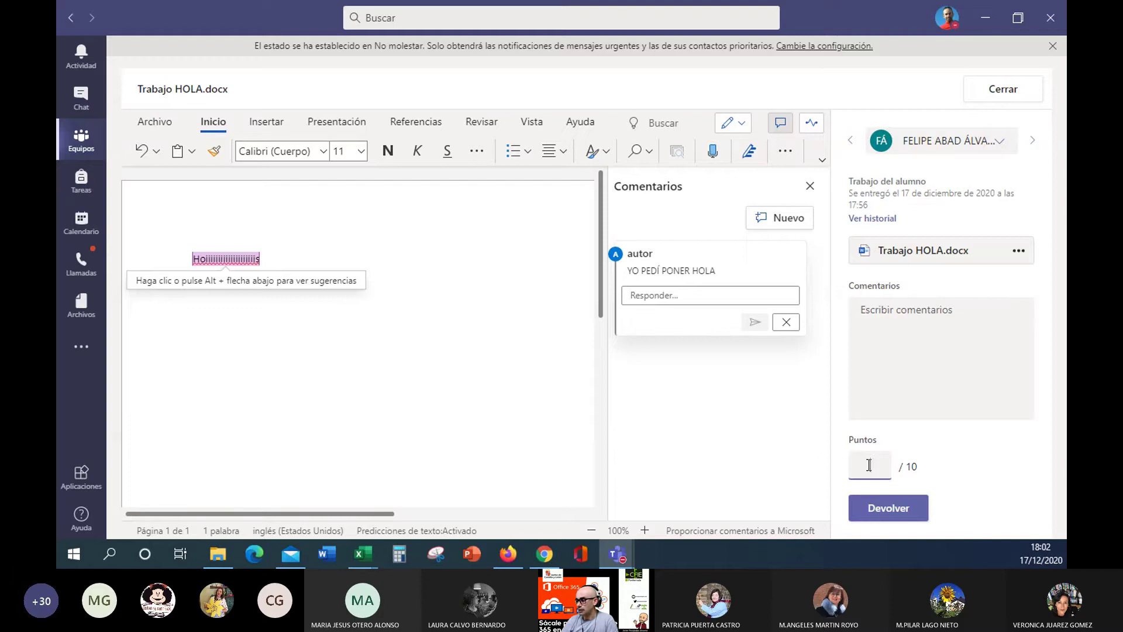
pyautogui.write('8')
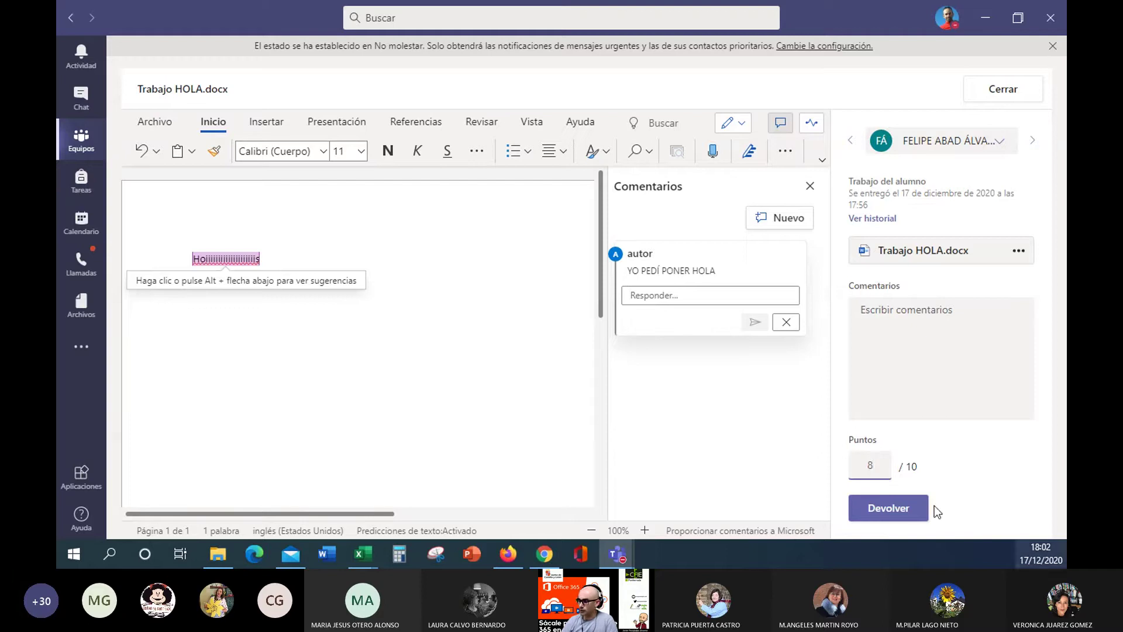
pyautogui.click(899, 516)
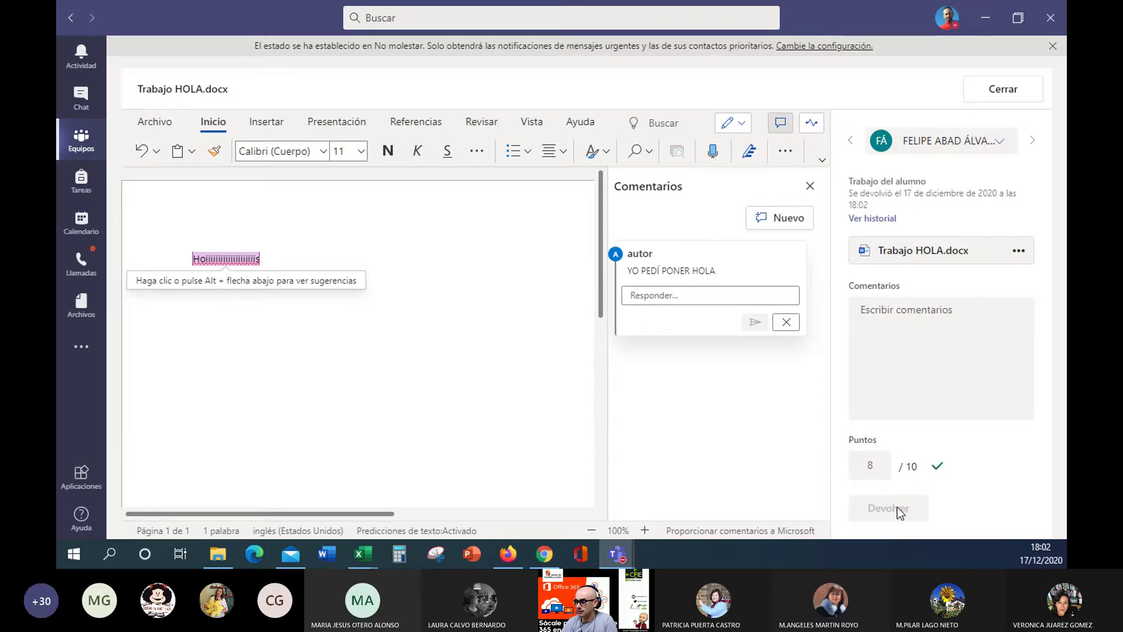
pyautogui.click(1009, 92)
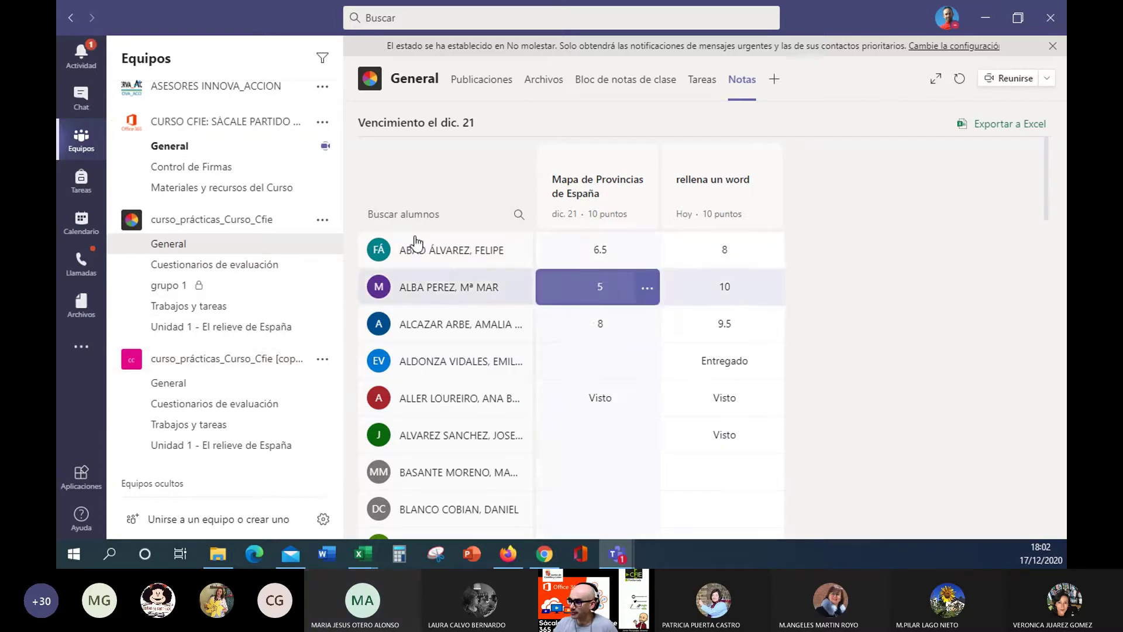
# Step: Open the assigned task "rellena un word" from the General channel of curso_prácticas_Curso_Cfie for editing
pyautogui.click(185, 250)
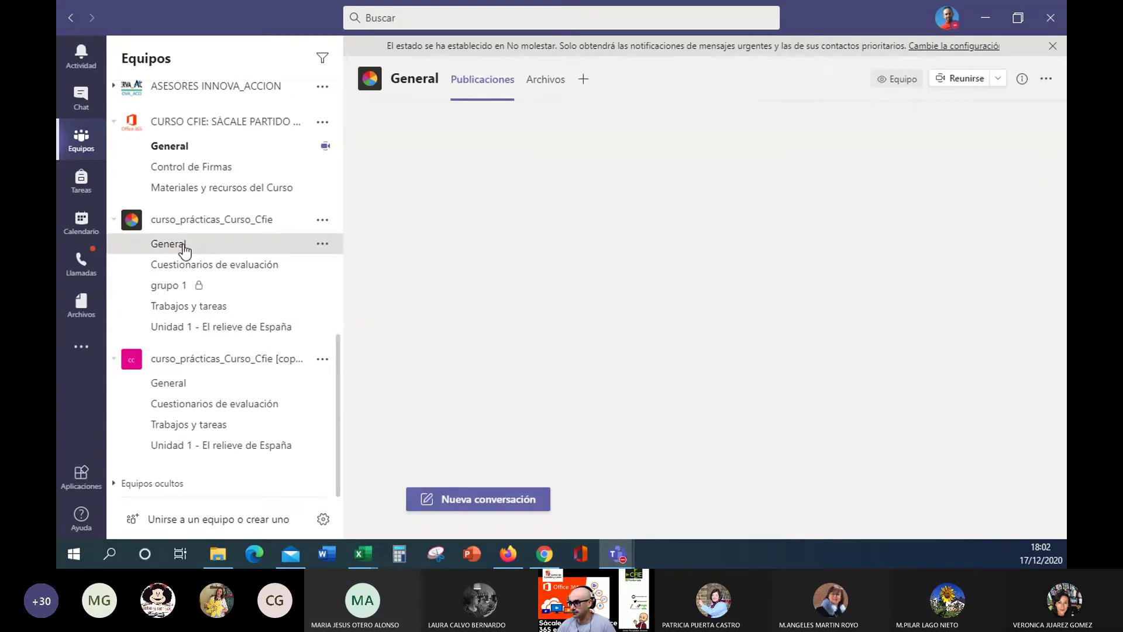
pyautogui.click(695, 89)
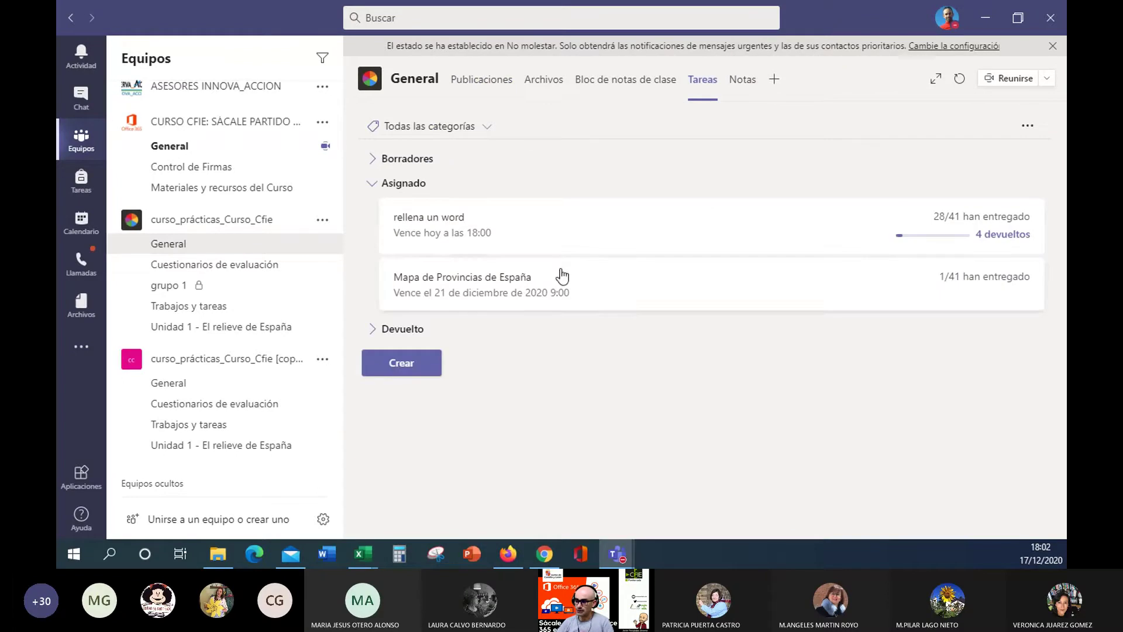
pyautogui.click(434, 225)
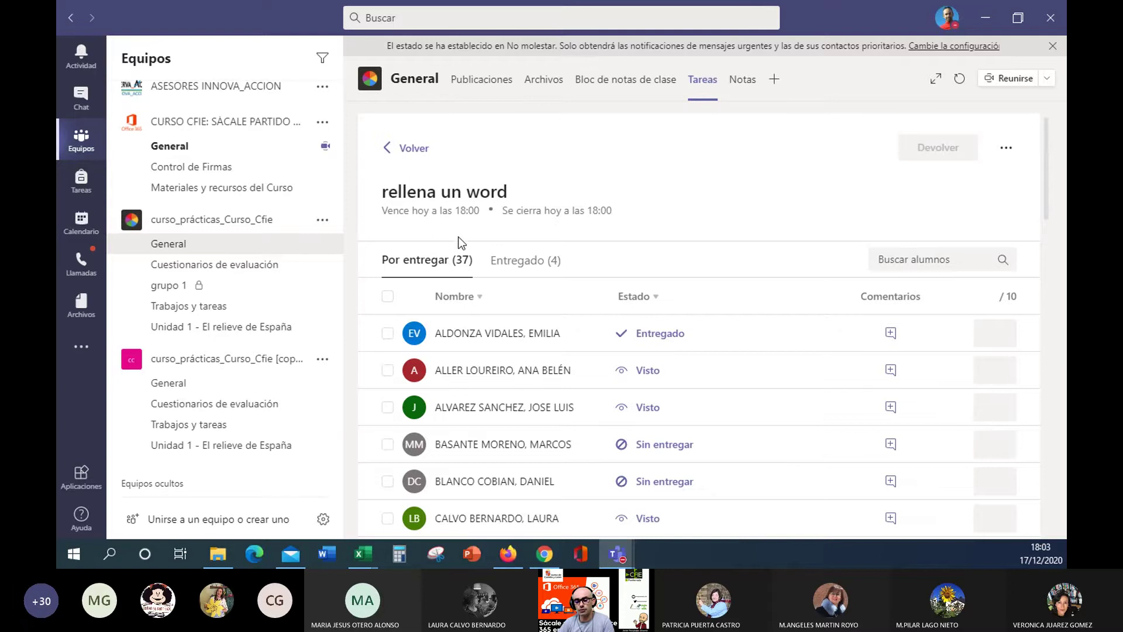
pyautogui.click(1005, 154)
pyautogui.click(965, 178)
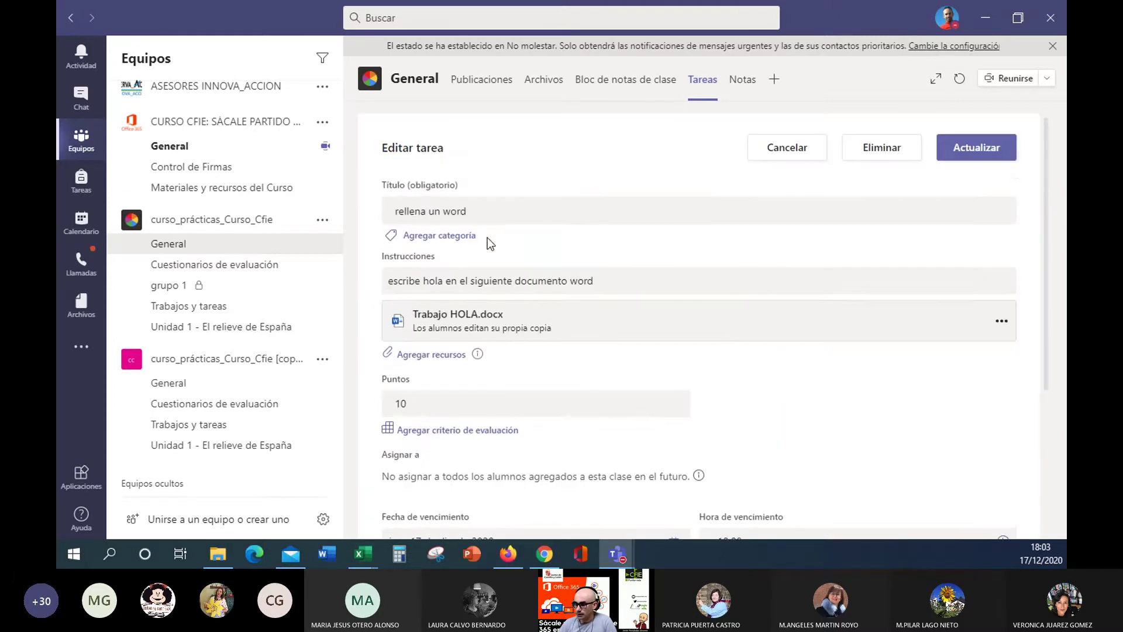
# Step: Start a new evaluation rubric for the task "rellena un word" instead of reusing a saved one
pyautogui.scroll(-3, 444, 269)
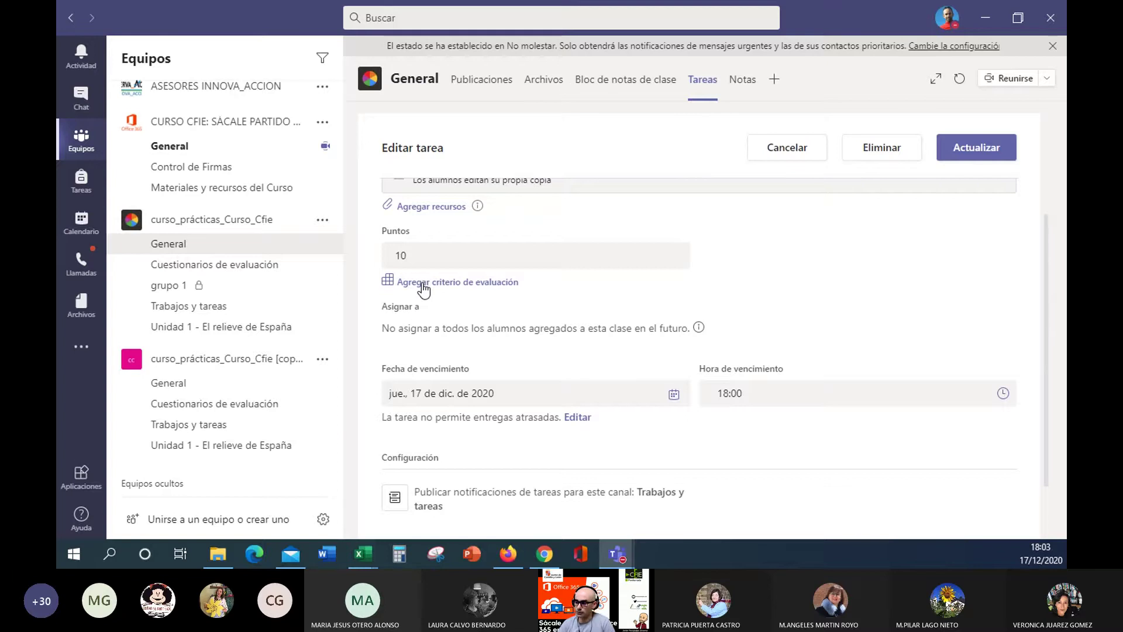
pyautogui.scroll(2, 582, 345)
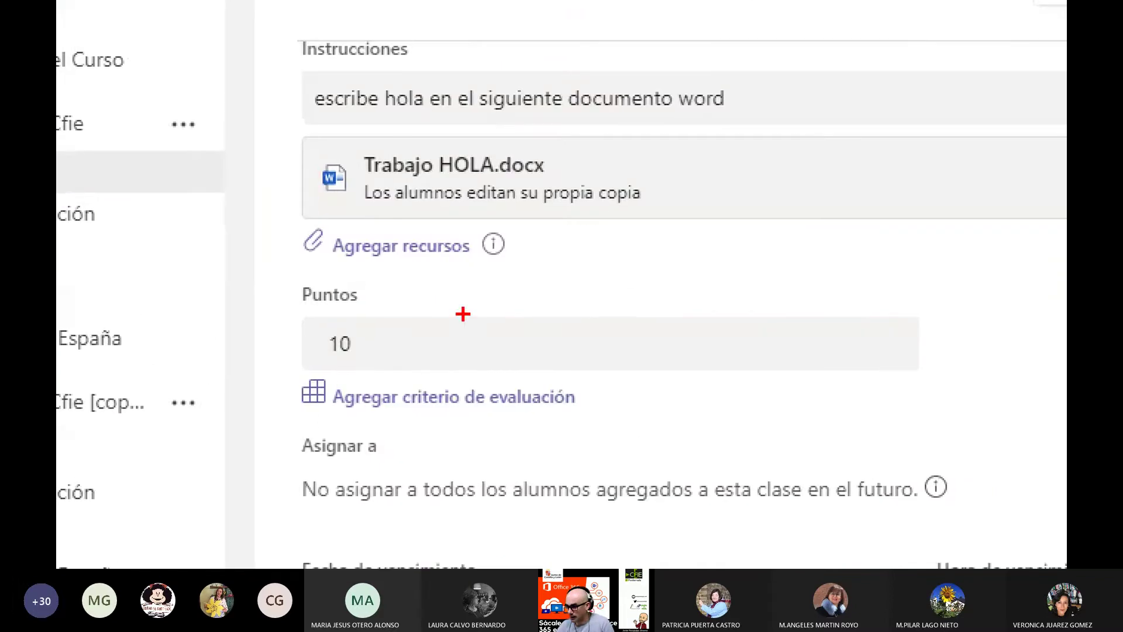
pyautogui.moveTo(299, 420)
pyautogui.mouseDown()
pyautogui.moveTo(661, 419)
pyautogui.moveTo(321, 376)
pyautogui.moveTo(275, 422)
pyautogui.mouseUp()
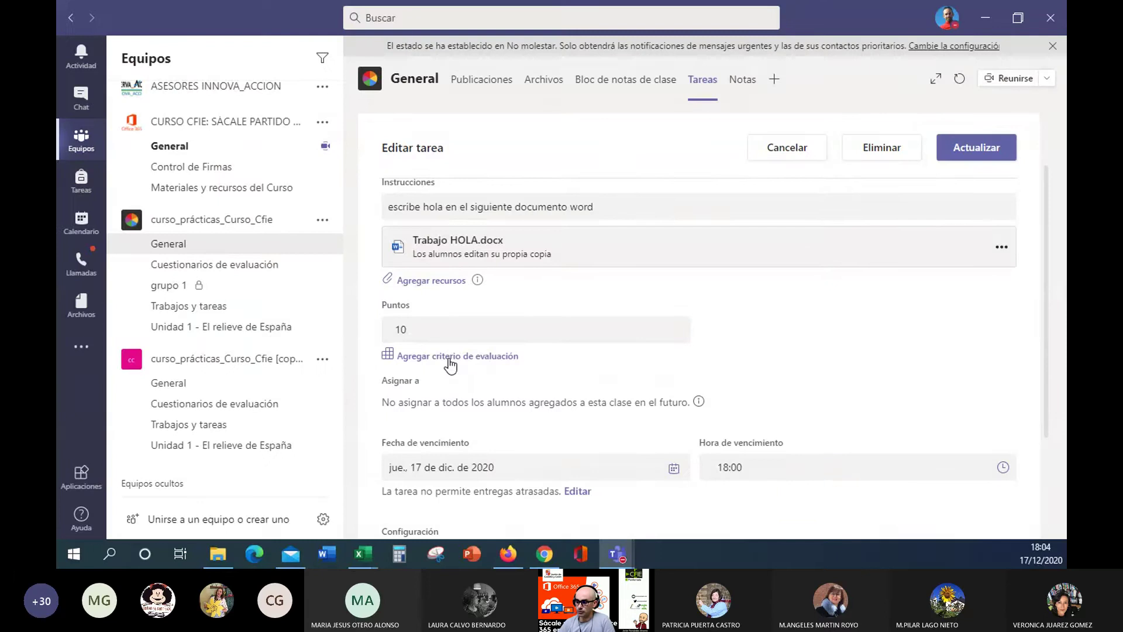
pyautogui.click(449, 356)
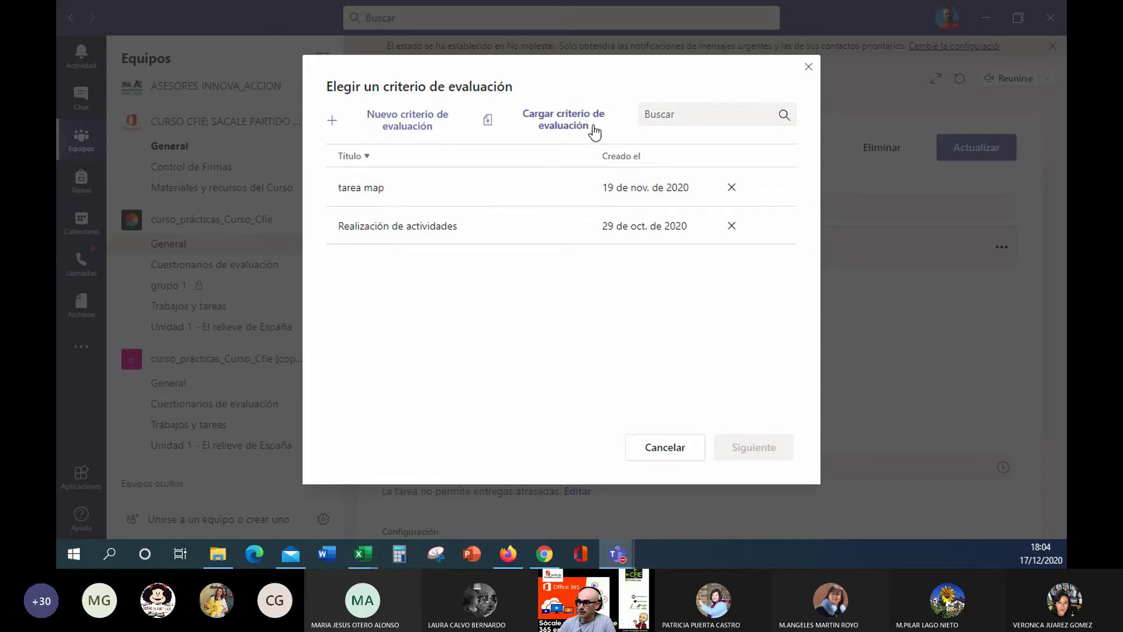
pyautogui.click(387, 119)
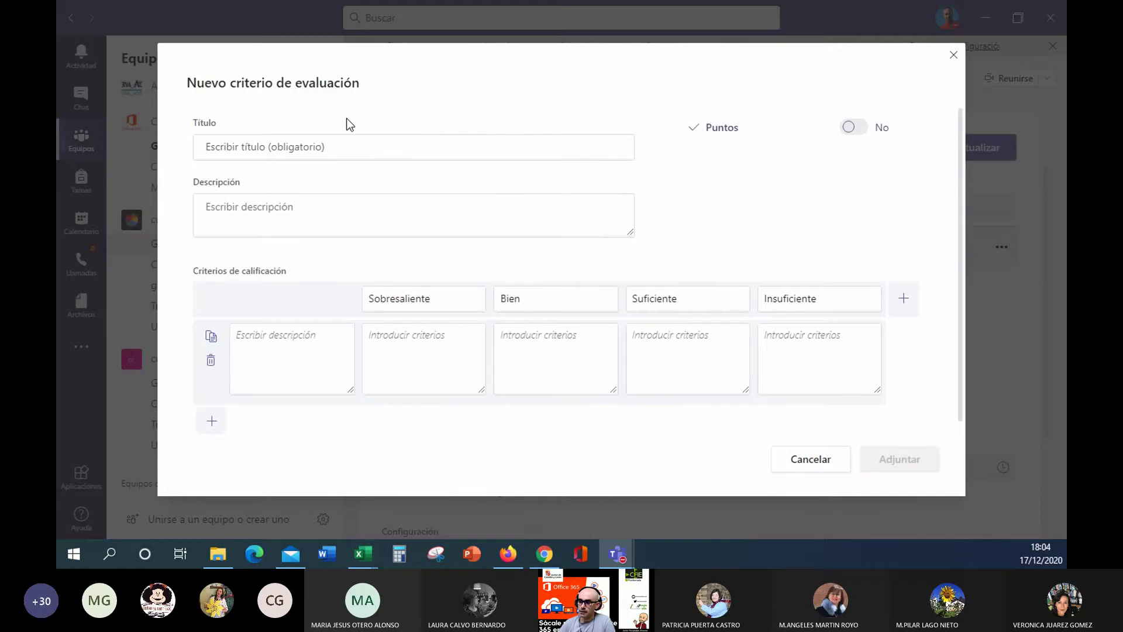
# Step: Title the new evaluation rubric "Entrega"
pyautogui.click(290, 144)
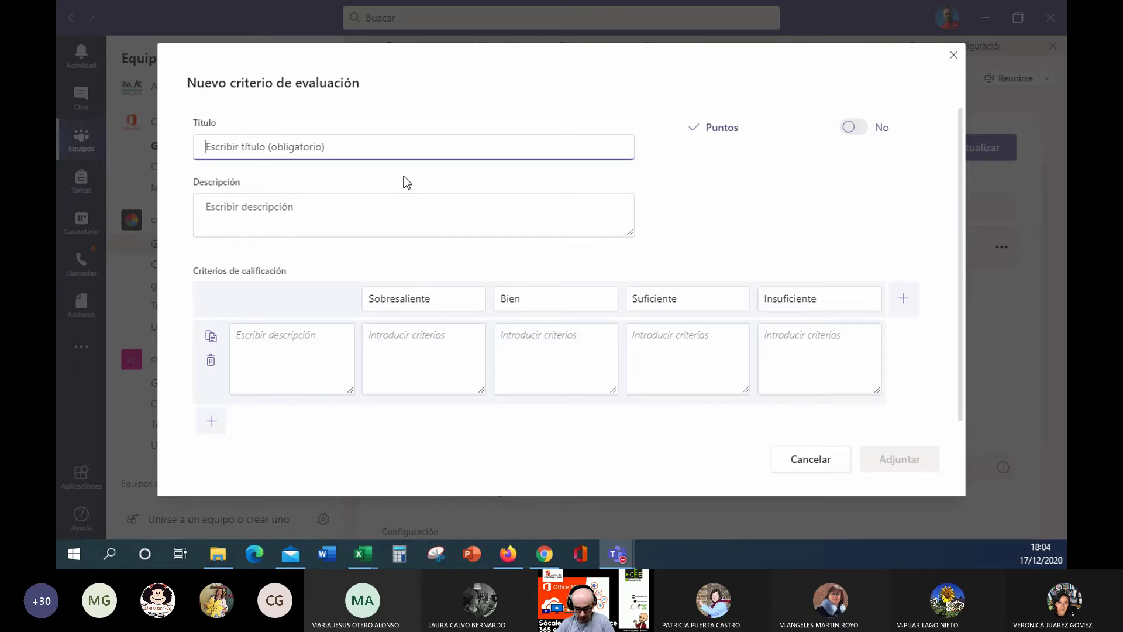
pyautogui.write('eNTREGA')
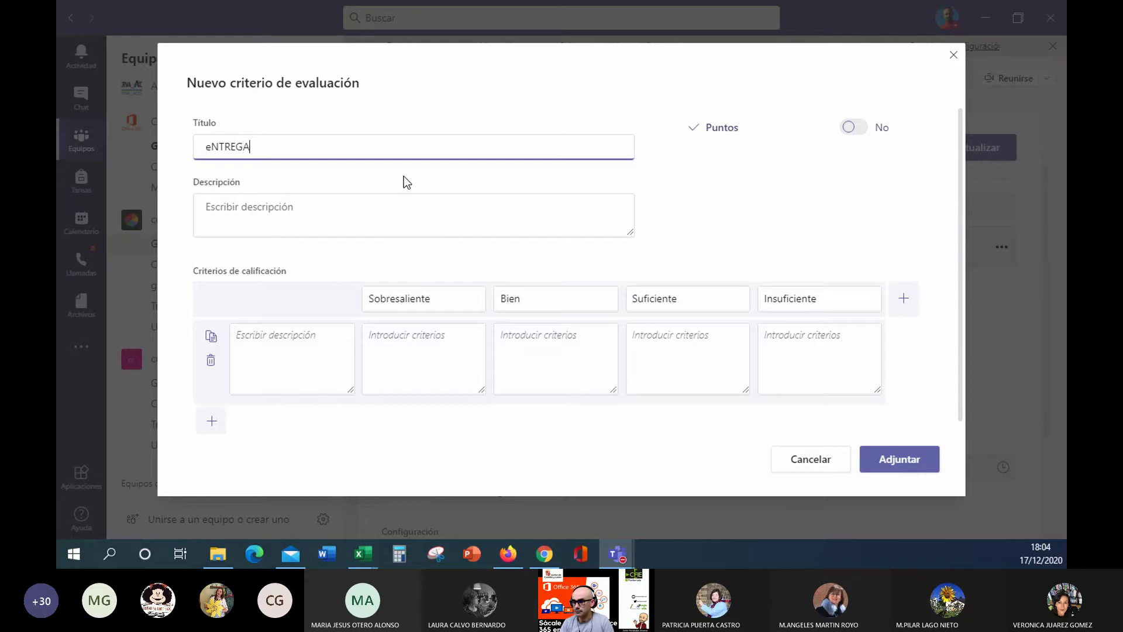
pyautogui.press('BackSpace')
pyautogui.press('BackSpace')
pyautogui.press('BackSpace')
pyautogui.press('BackSpace')
pyautogui.press('BackSpace')
pyautogui.press('BackSpace')
pyautogui.press('BackSpace')
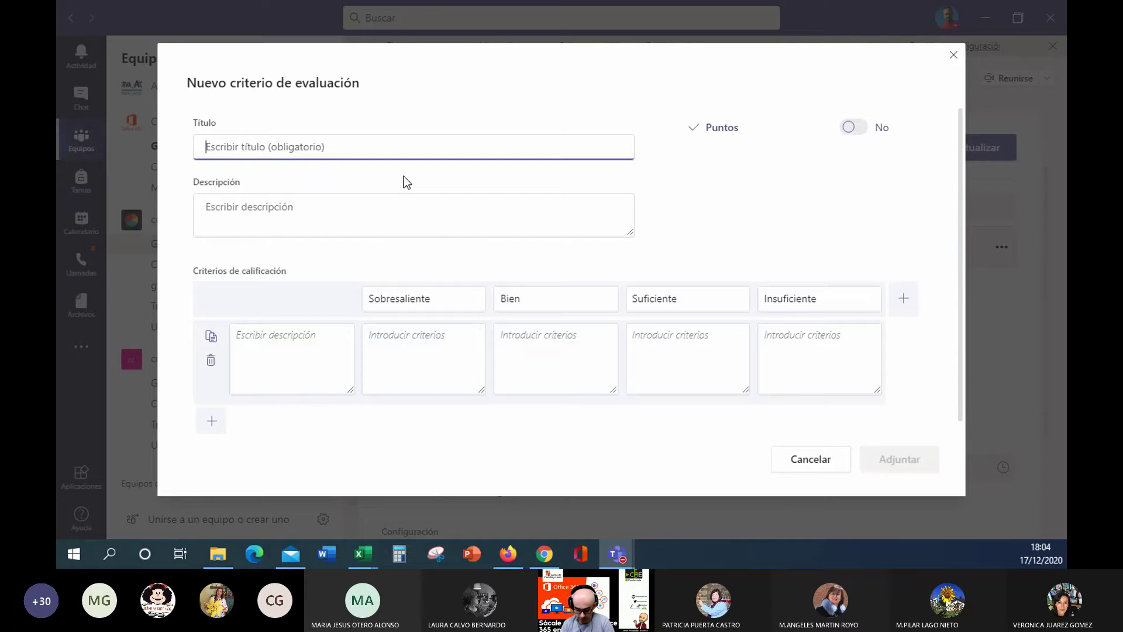
pyautogui.write('e')
pyautogui.press('BackSpace')
pyautogui.write('E')
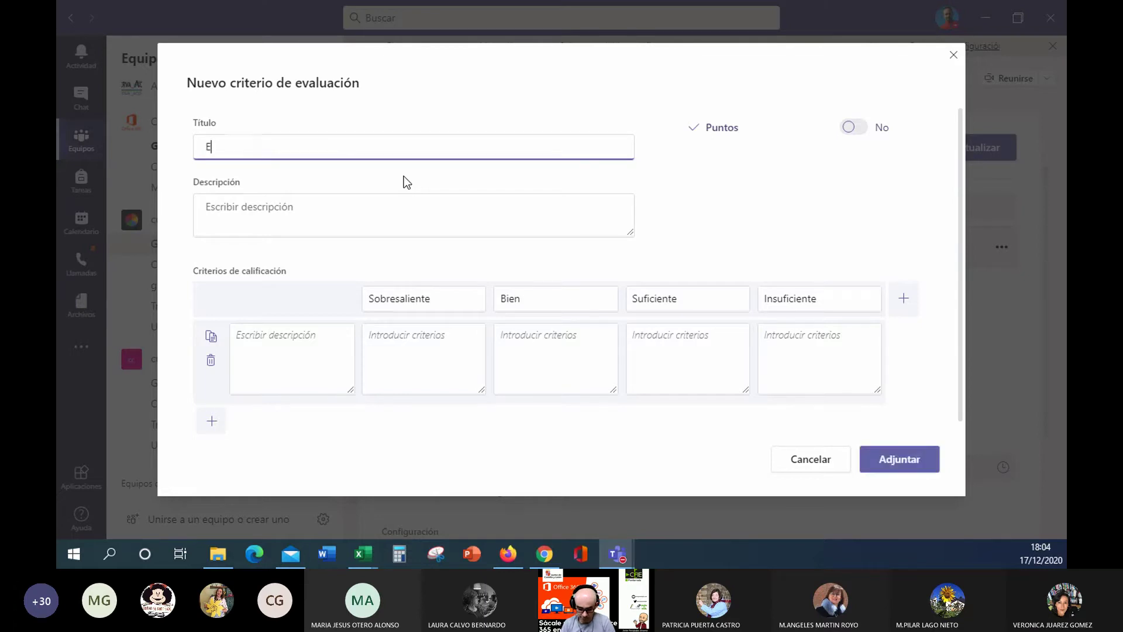
pyautogui.write('ntrega')
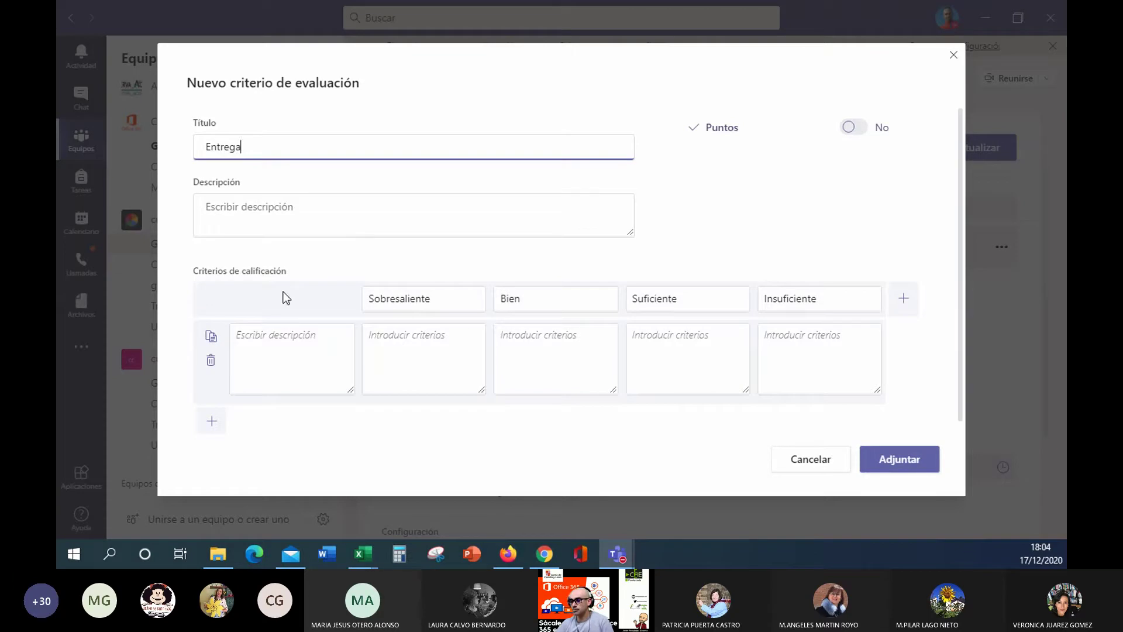
# Step: Rename the rubric's grade levels Sobresaliente, Suficiente and Insuficiente as "Muy bien", "regular" and "mal"
pyautogui.scroll(-1, 380, 285)
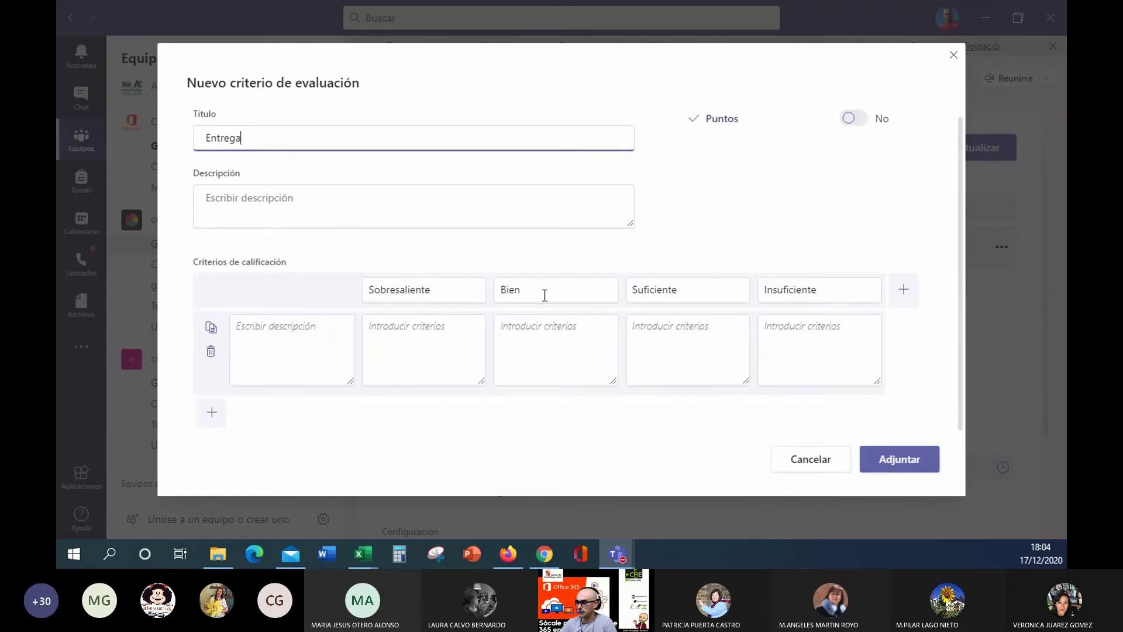
pyautogui.moveTo(850, 295); pyautogui.dragTo(662, 292)
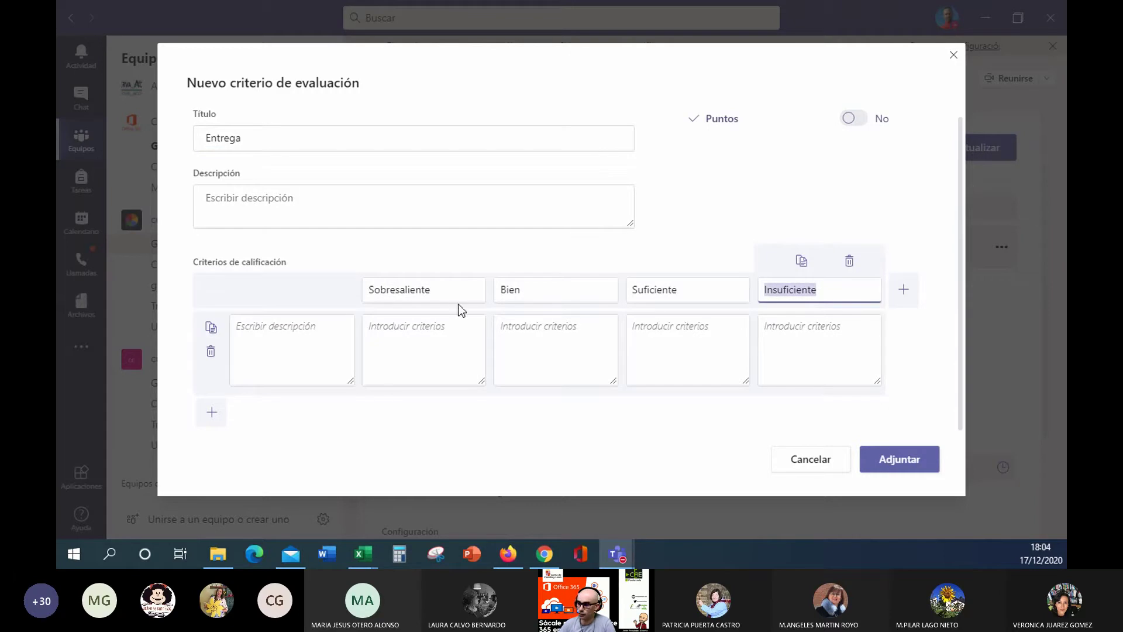
pyautogui.moveTo(451, 290); pyautogui.dragTo(369, 293)
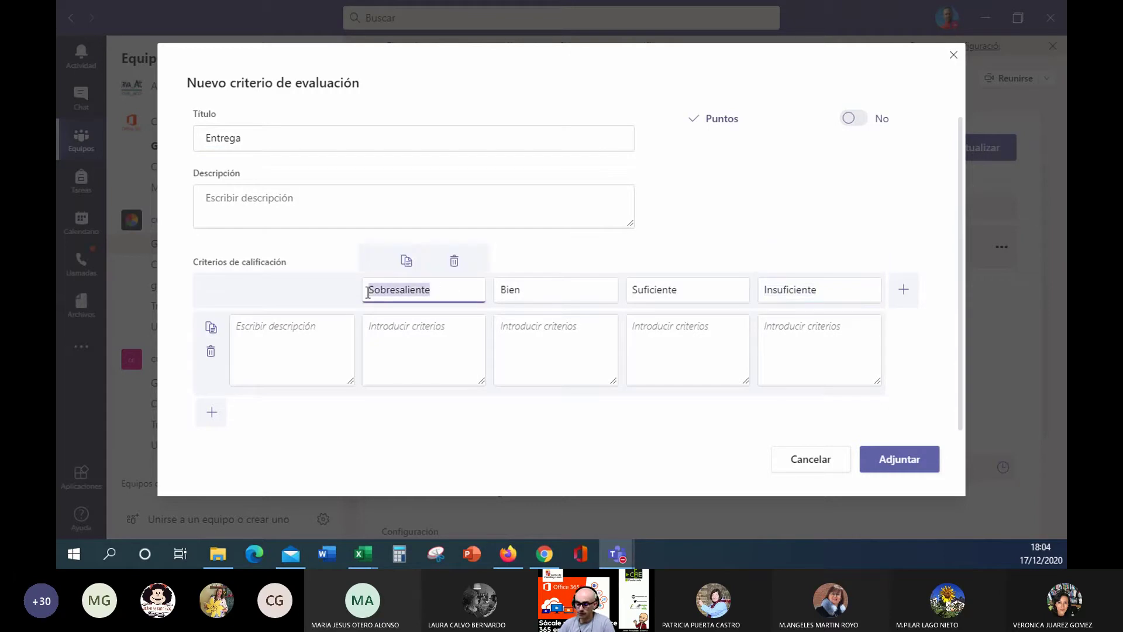
pyautogui.write('Muy bien')
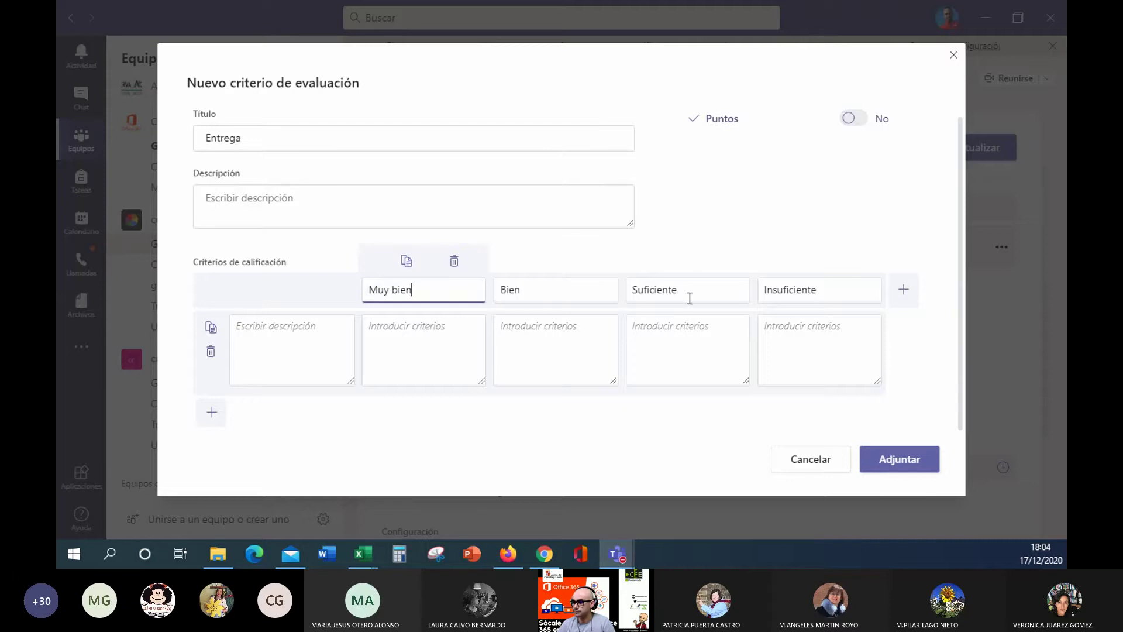
pyautogui.moveTo(689, 293); pyautogui.dragTo(609, 292)
pyautogui.write('regular')
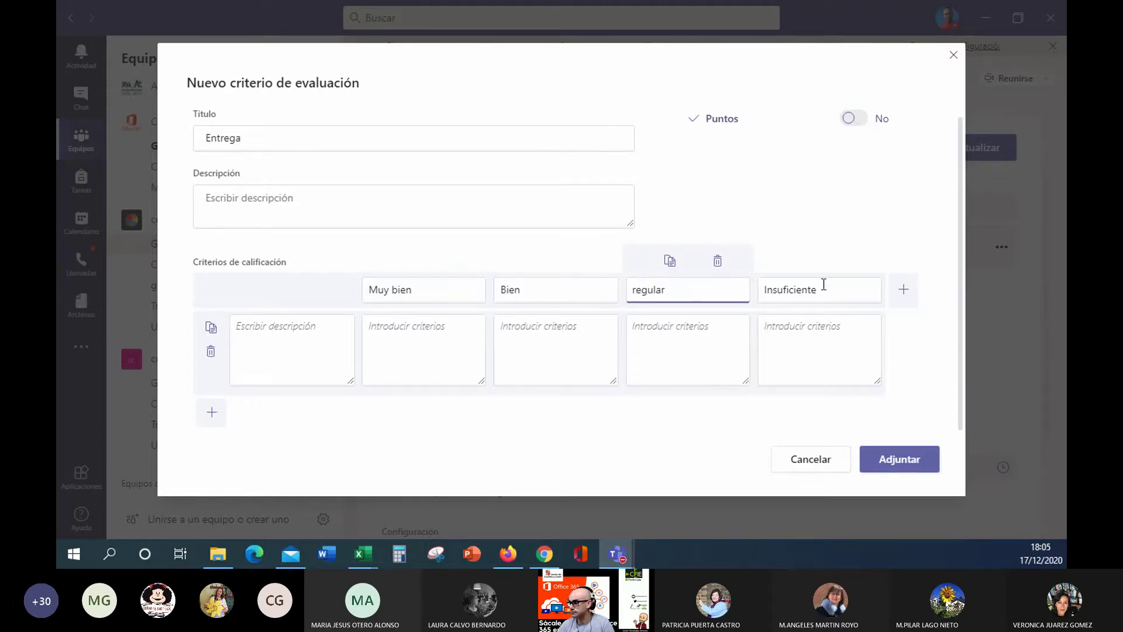
pyautogui.moveTo(825, 290); pyautogui.dragTo(746, 285)
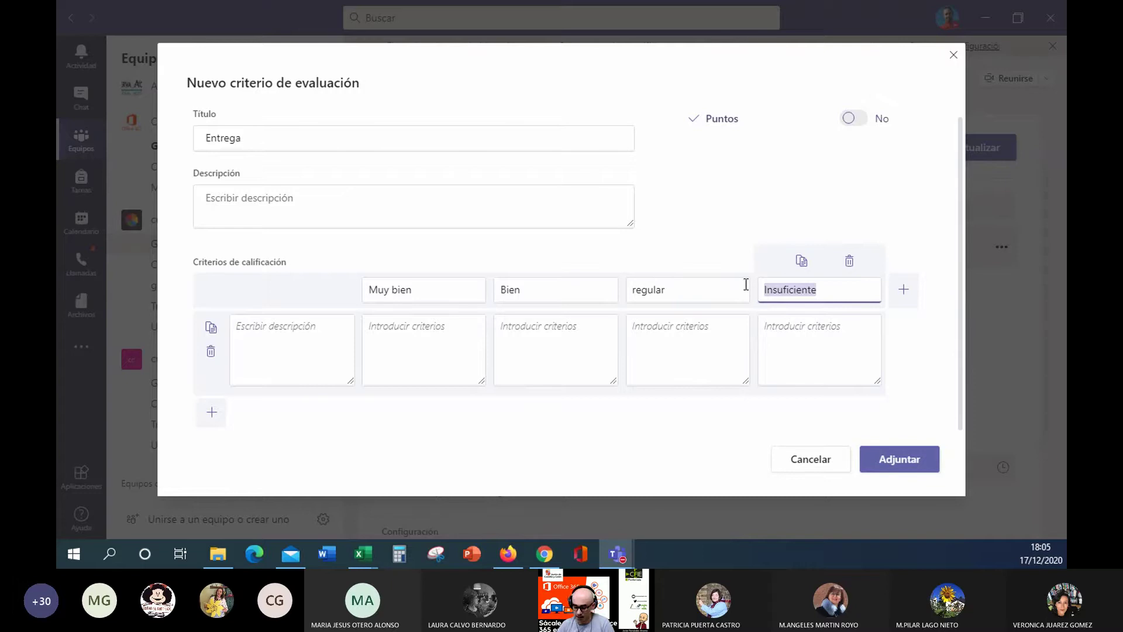
pyautogui.write('mal')
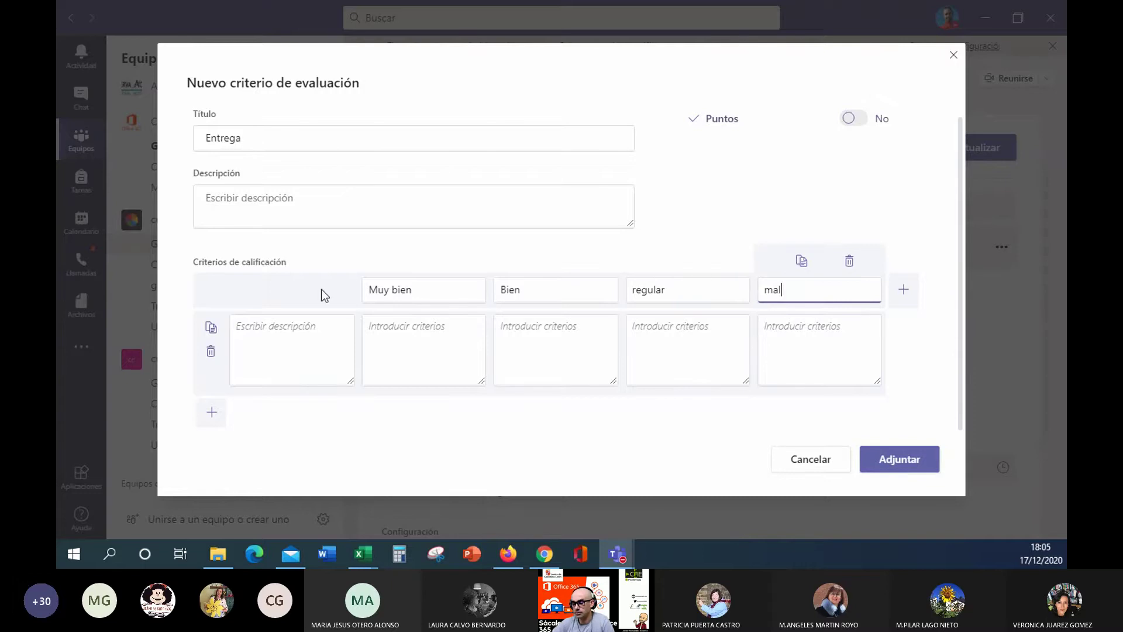
# Step: Change the rubric's title to "Trabajo word"
pyautogui.click(303, 337)
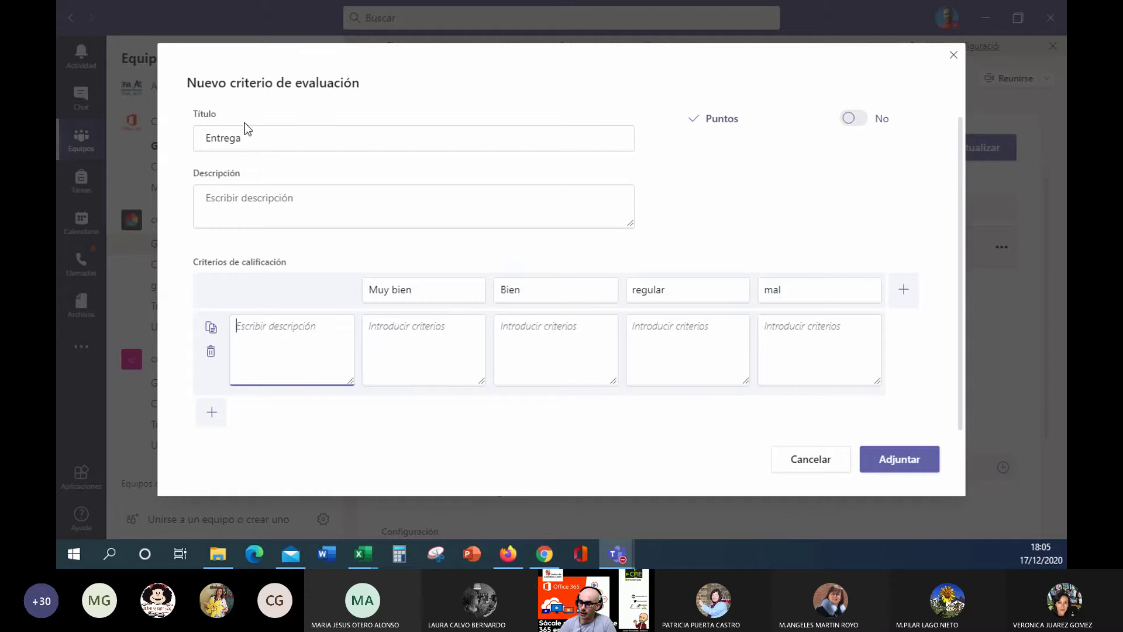
pyautogui.moveTo(243, 141); pyautogui.dragTo(173, 145)
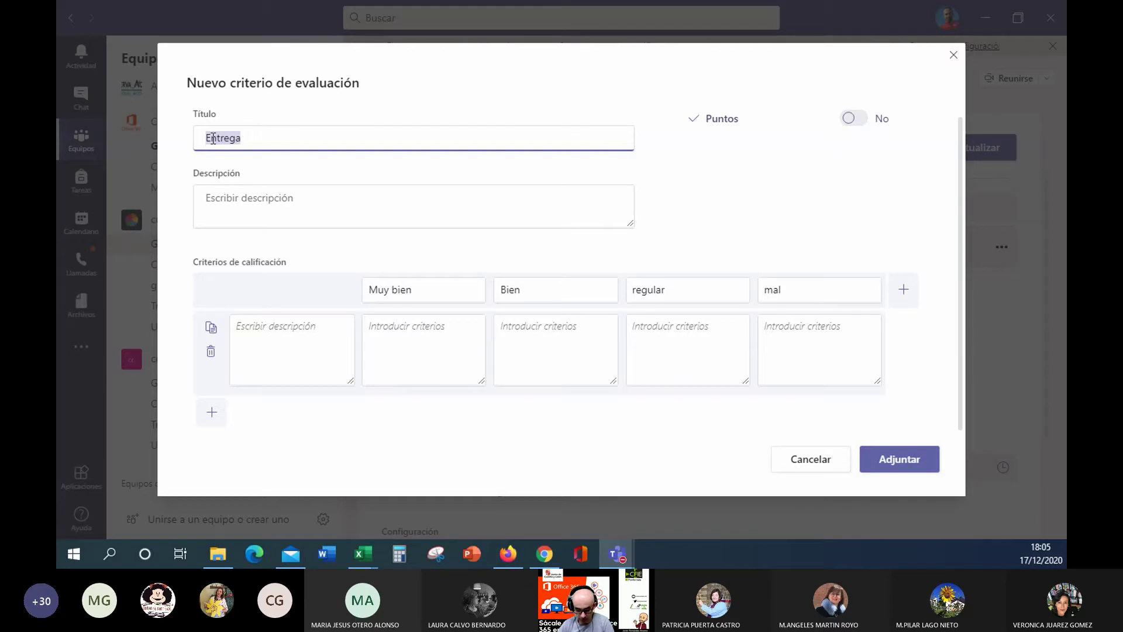
pyautogui.write('Trab')
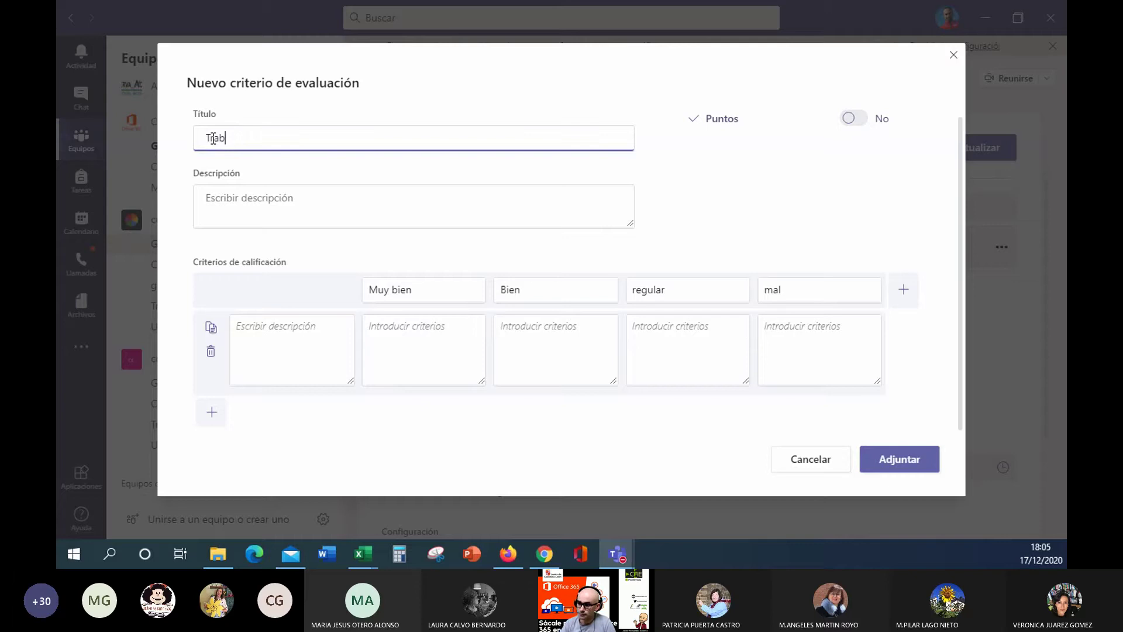
pyautogui.write('a')
pyautogui.write('jo wo')
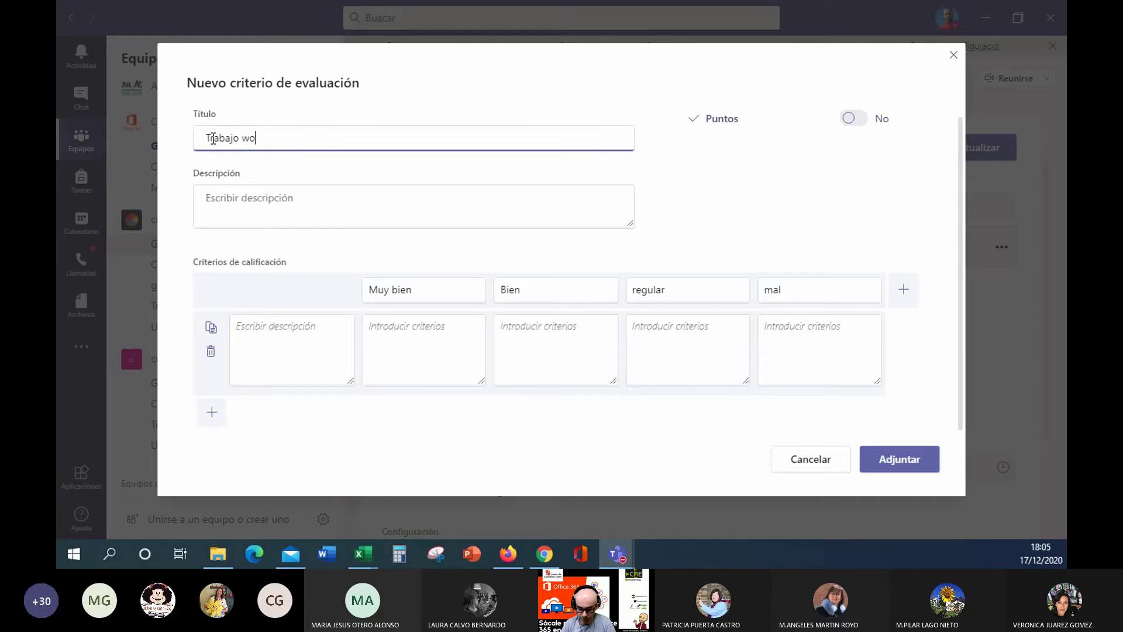
pyautogui.write('rd')
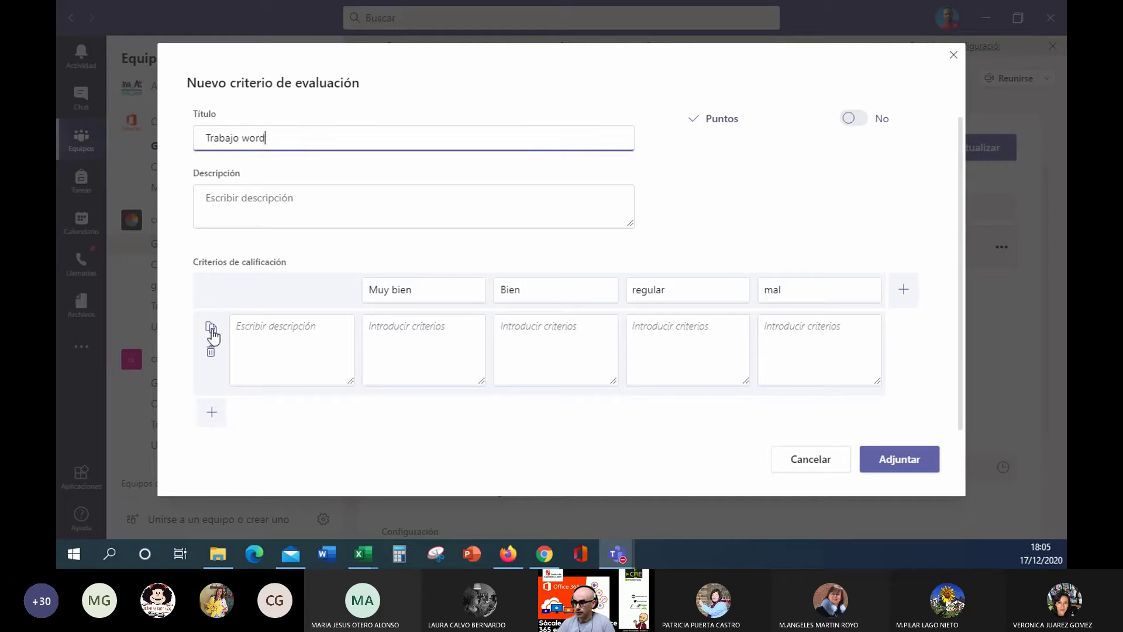
# Step: Name the first criterion "Entrega" and describe its "Muy bien" level as "Entrega en plazo y cumple las condiciones exigidas"
pyautogui.click(246, 346)
pyautogui.write('Entrega')
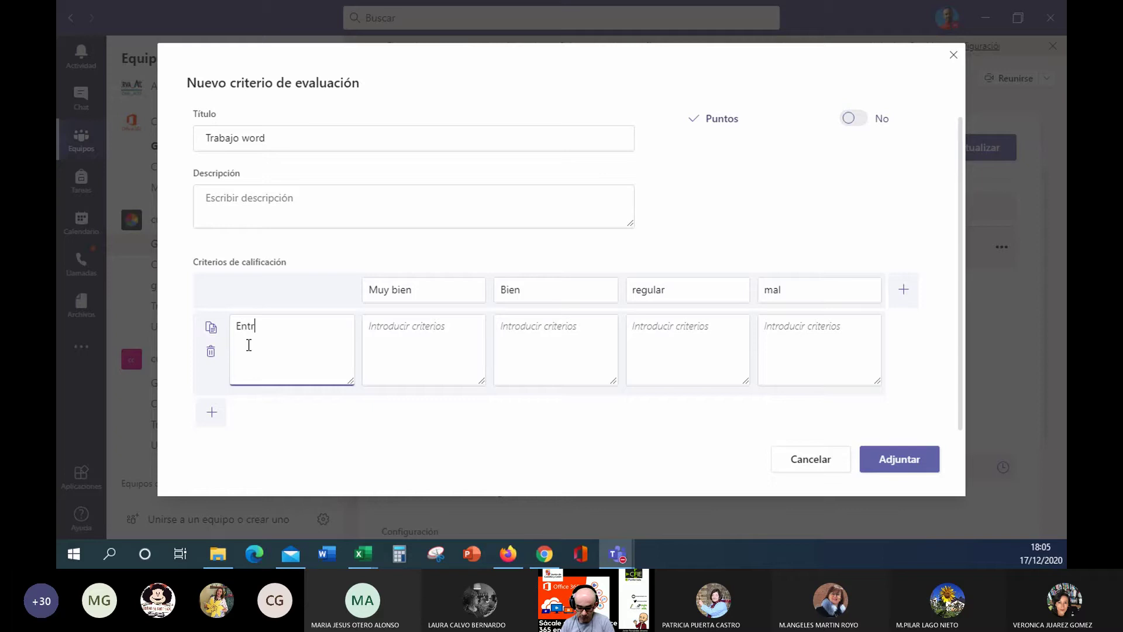
pyautogui.click(443, 337)
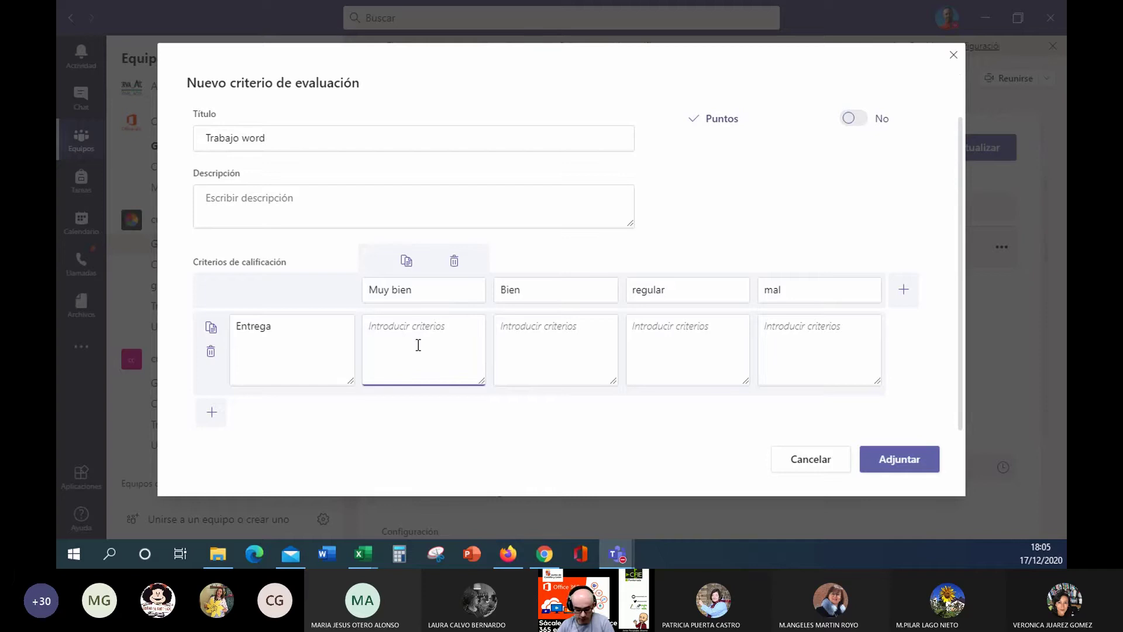
pyautogui.write('Entrega')
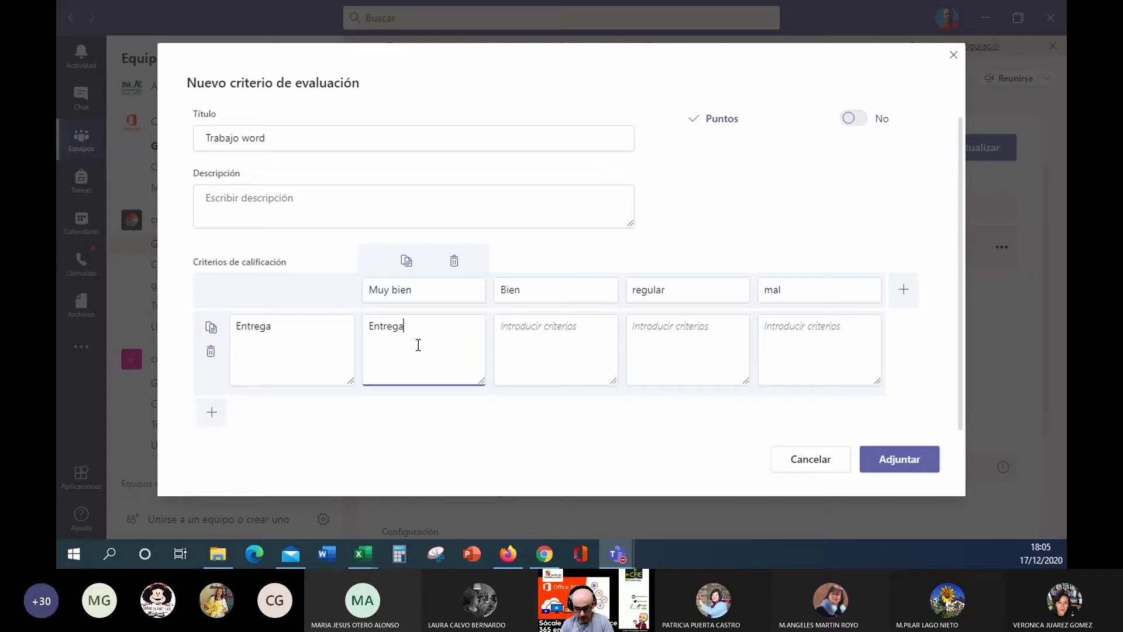
pyautogui.write(' en plazo y ')
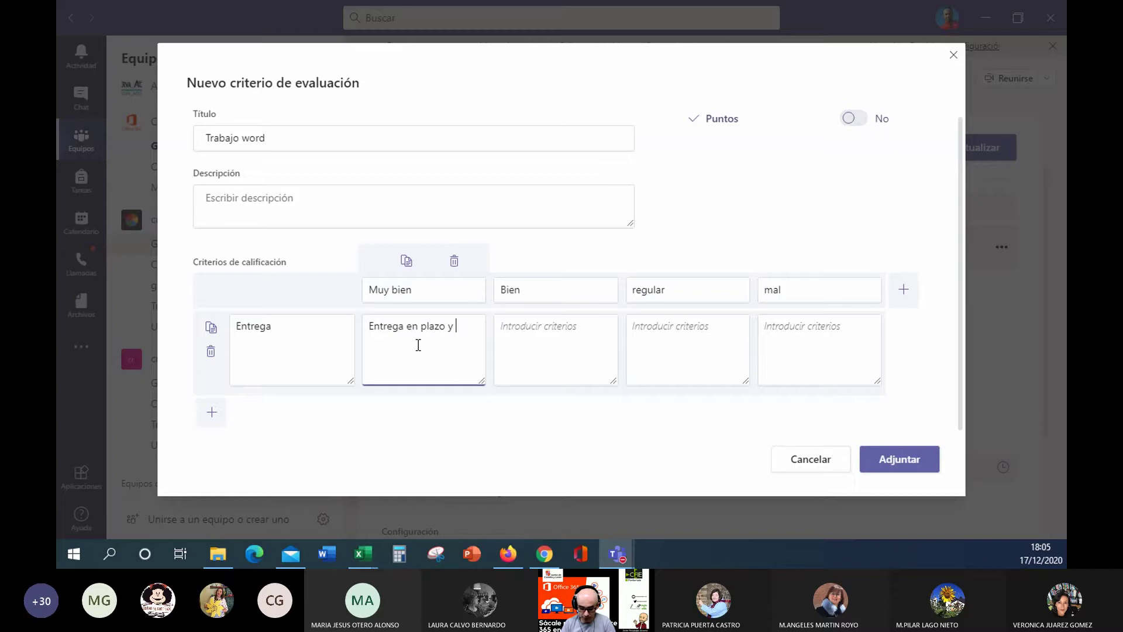
pyautogui.write('cumple las c')
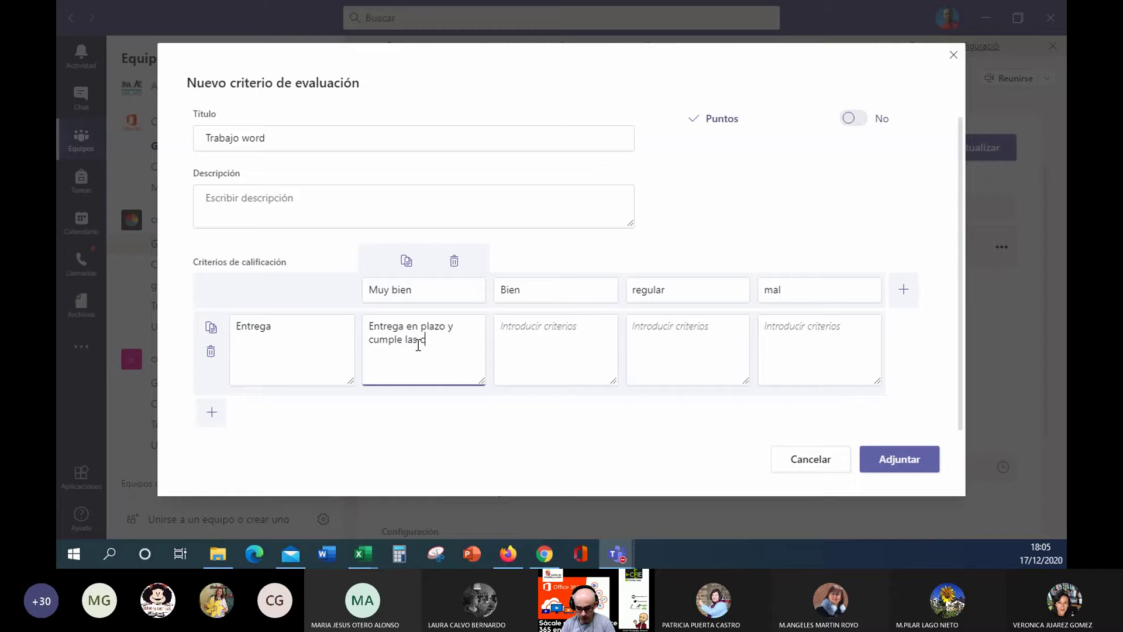
pyautogui.write('ondiciones exigidas')
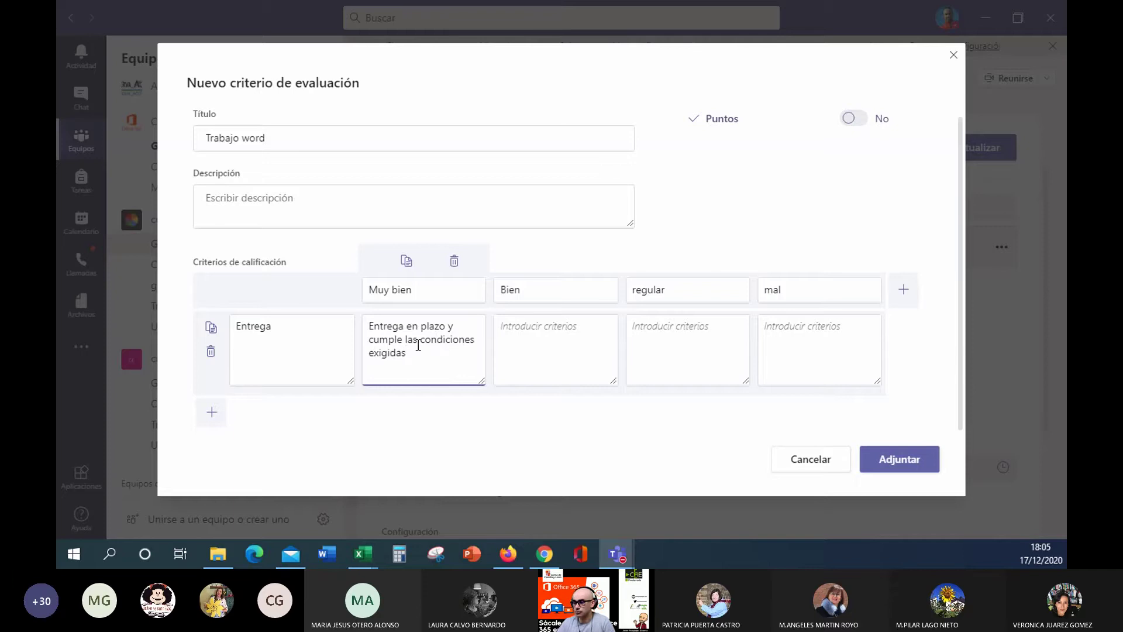
# Step: Describe the "Bien" level of the Entrega criterion as "Entrega en plazo"
pyautogui.click(535, 332)
pyautogui.write('Entre')
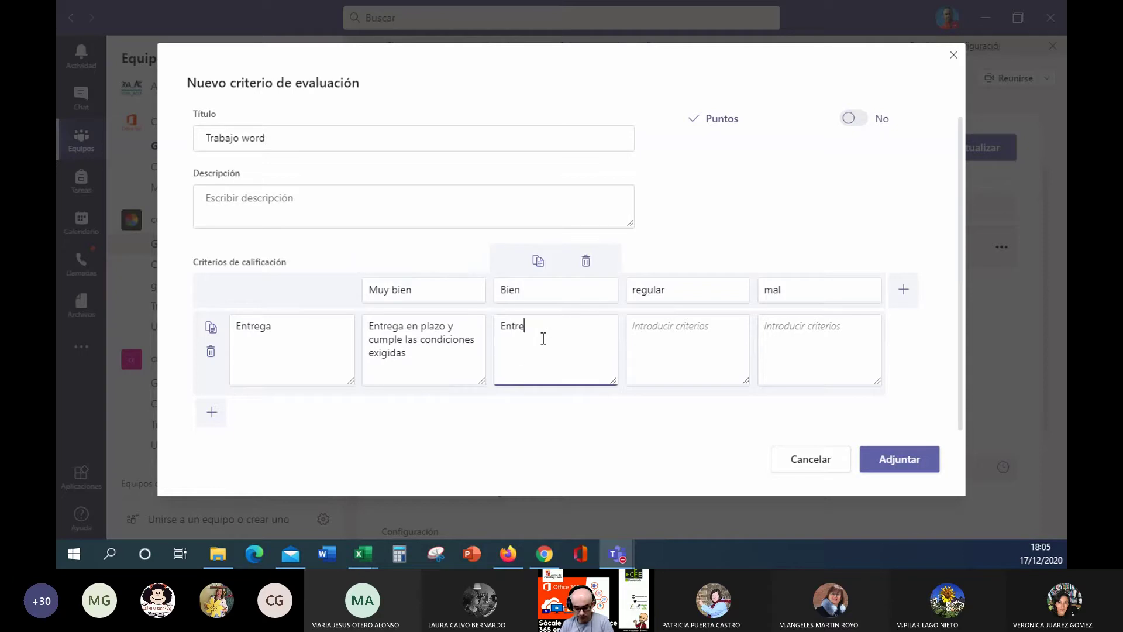
pyautogui.write('ga e')
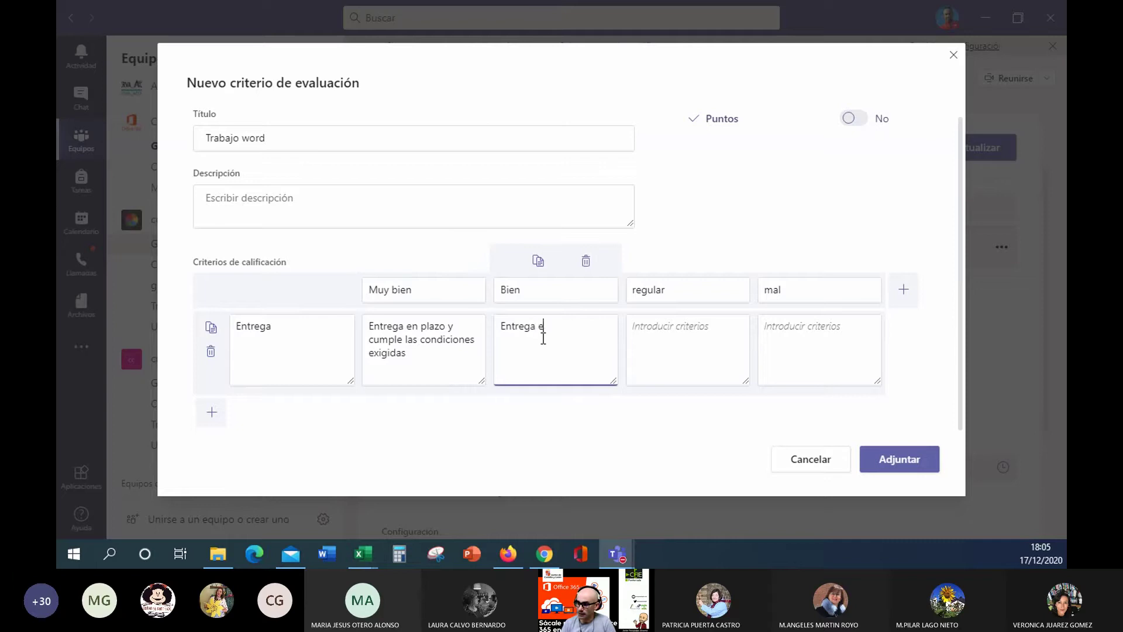
pyautogui.write('n plazo')
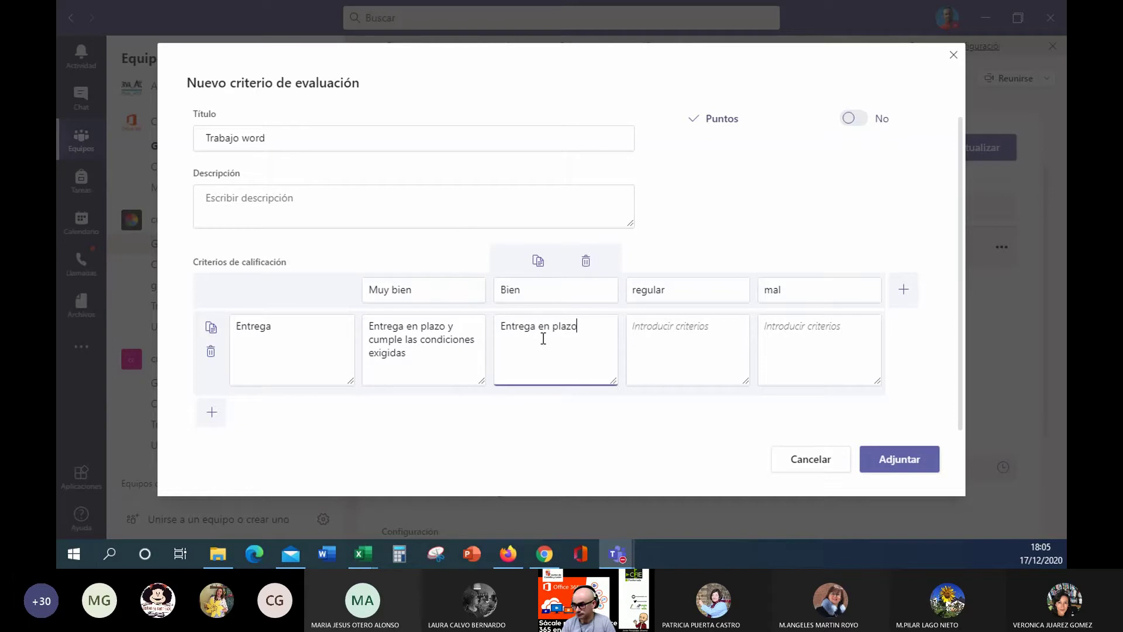
# Step: Describe the "regular" level of the Entrega criterion as "Hay retraso y falta alguna cosa"
pyautogui.click(694, 329)
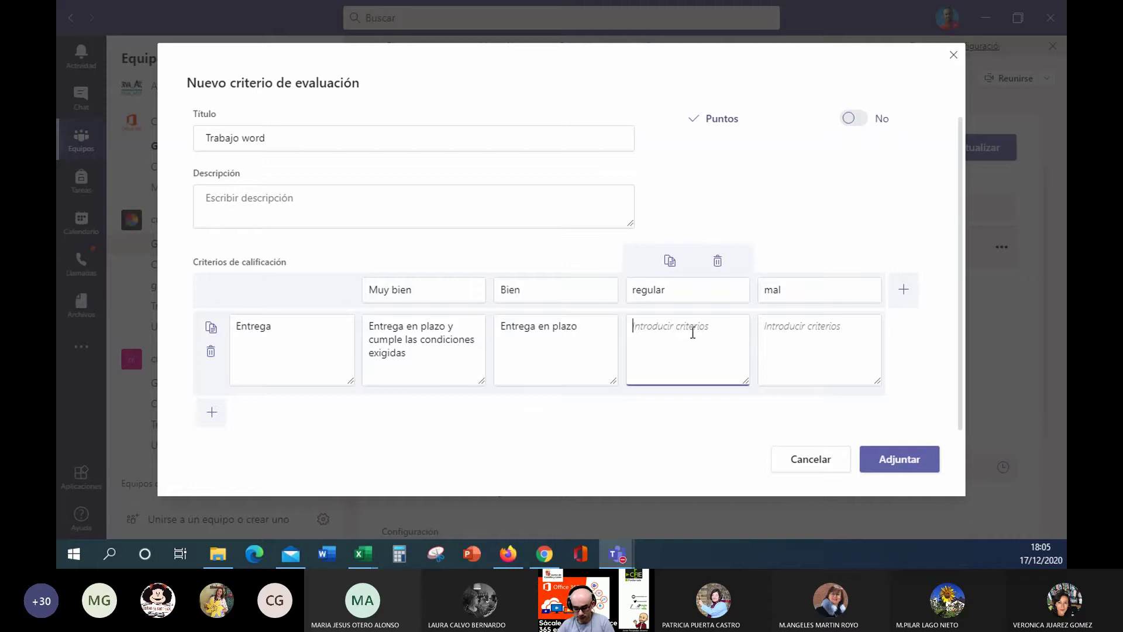
pyautogui.write('Hay re')
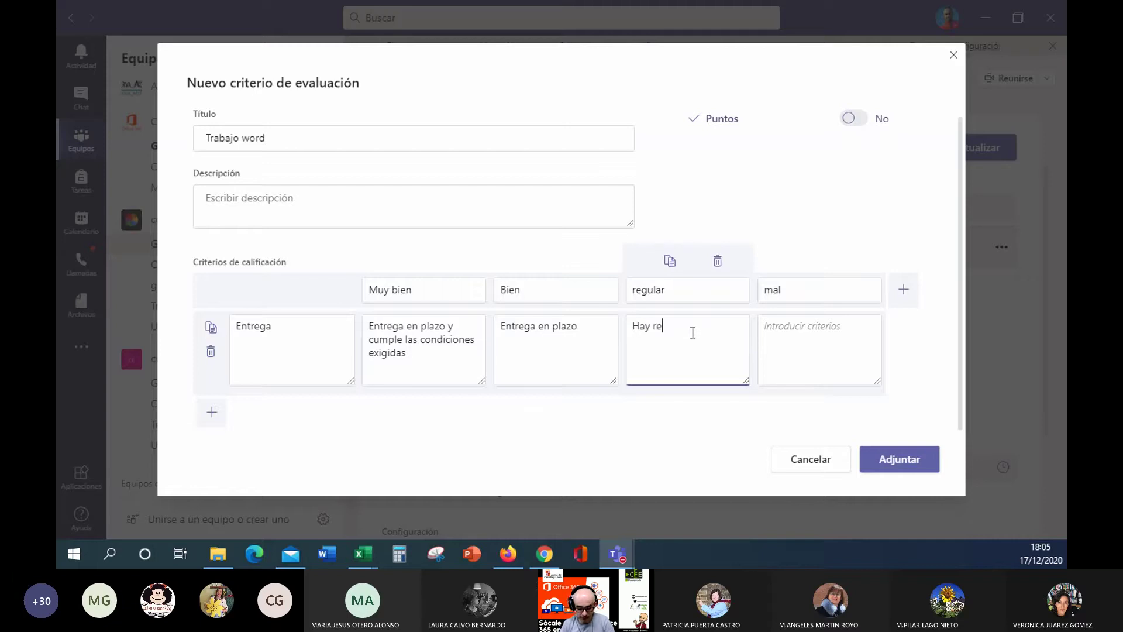
pyautogui.write('traso y fzl')
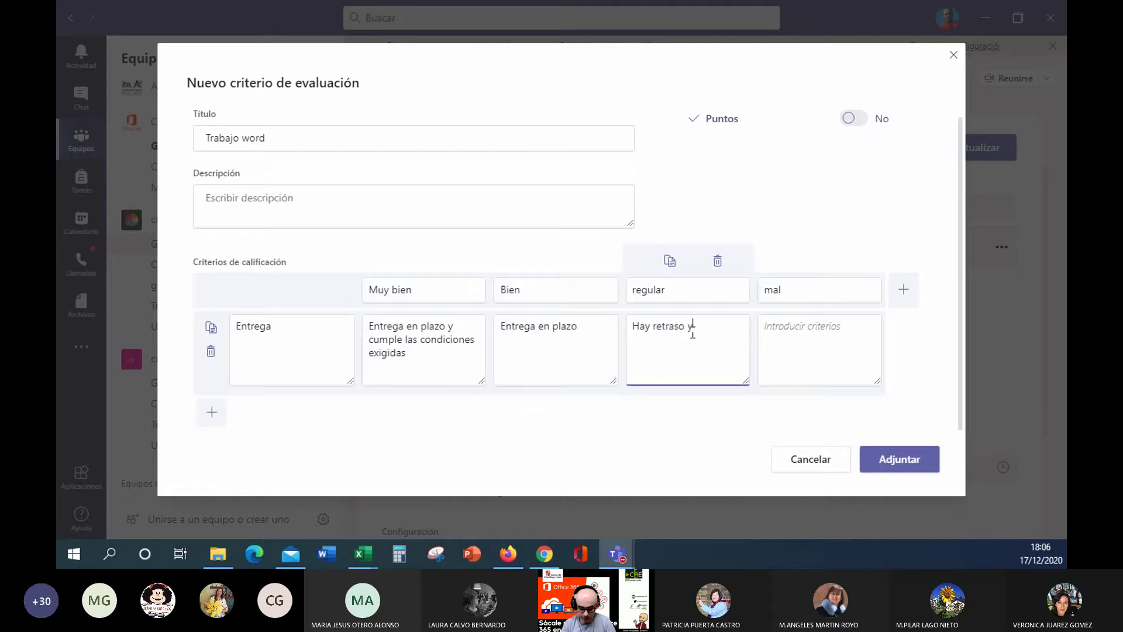
pyautogui.press('BackSpace')
pyautogui.press('BackSpace')
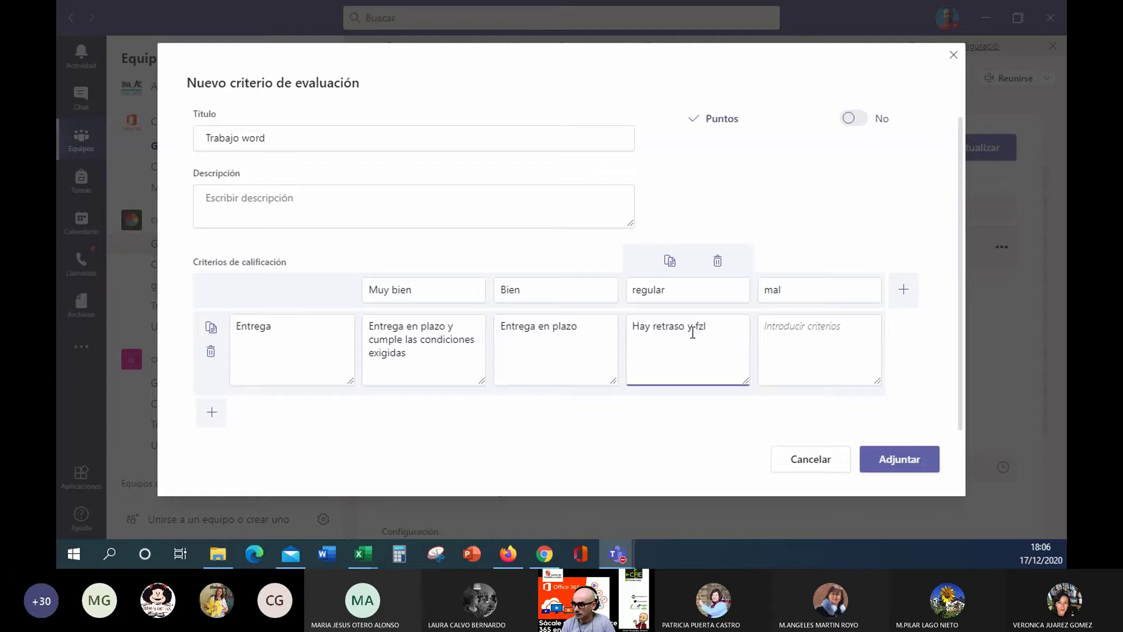
pyautogui.write('alta alguna')
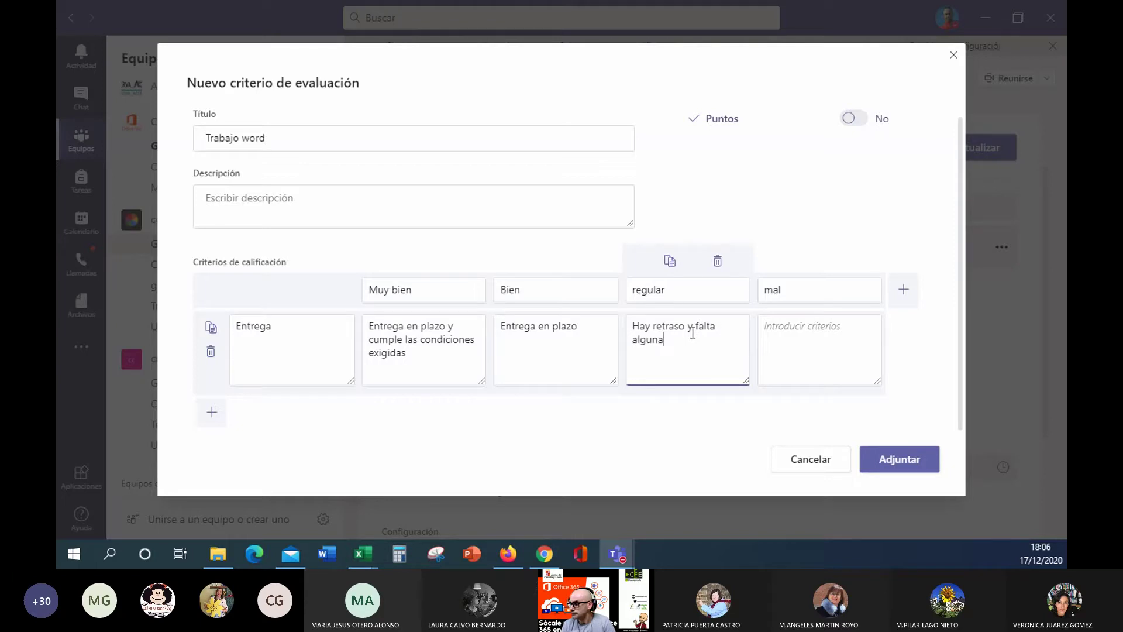
pyautogui.write(' cos')
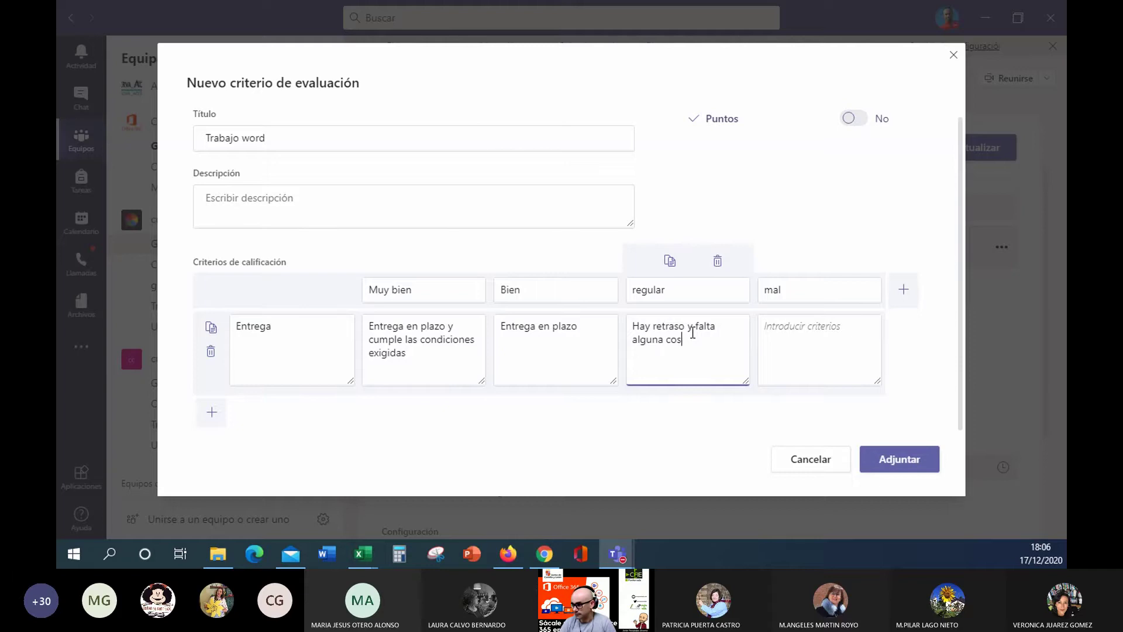
pyautogui.write('a')
# Step: Describe the "mal" level of the Entrega criterion as "fuera de palzo y/o no se adapta a la tarea"
pyautogui.click(841, 326)
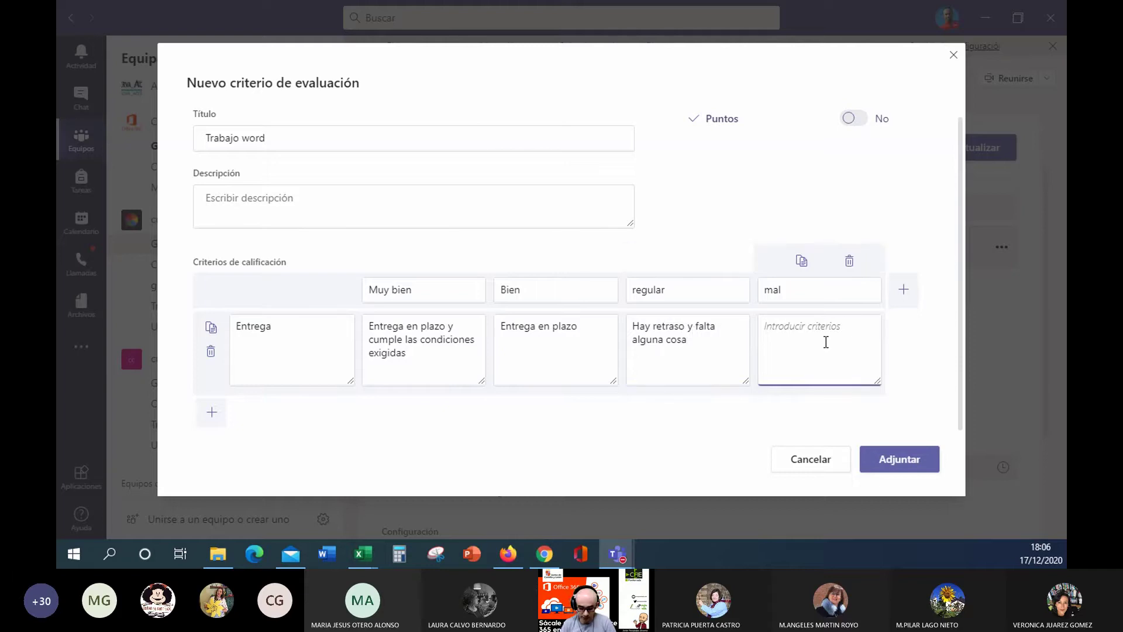
pyautogui.write('fue')
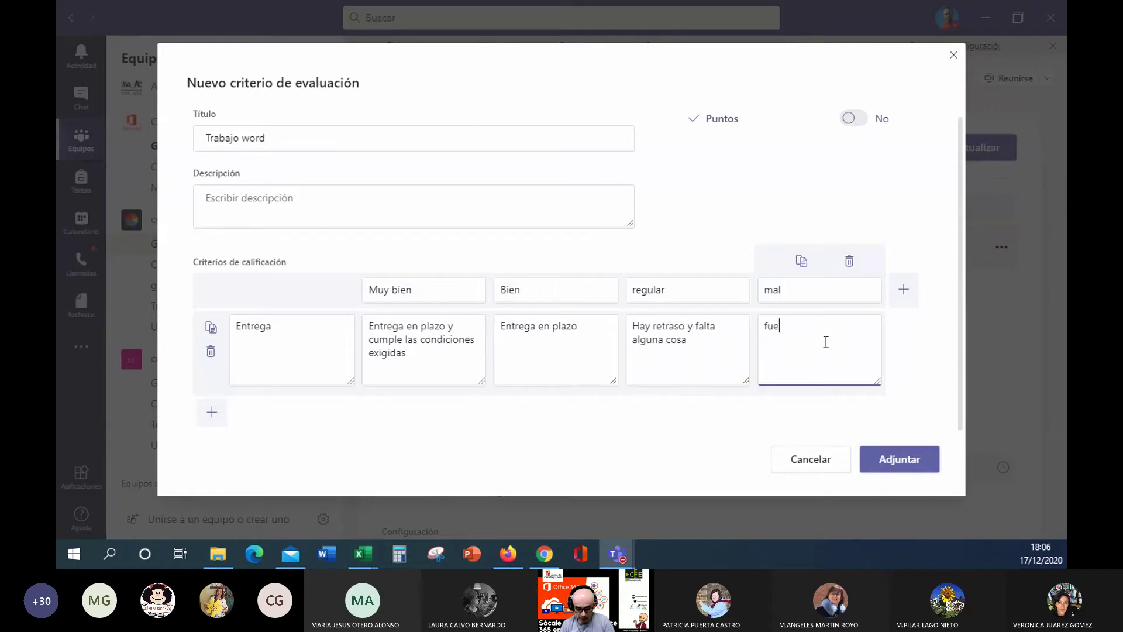
pyautogui.write('ra de palzo ')
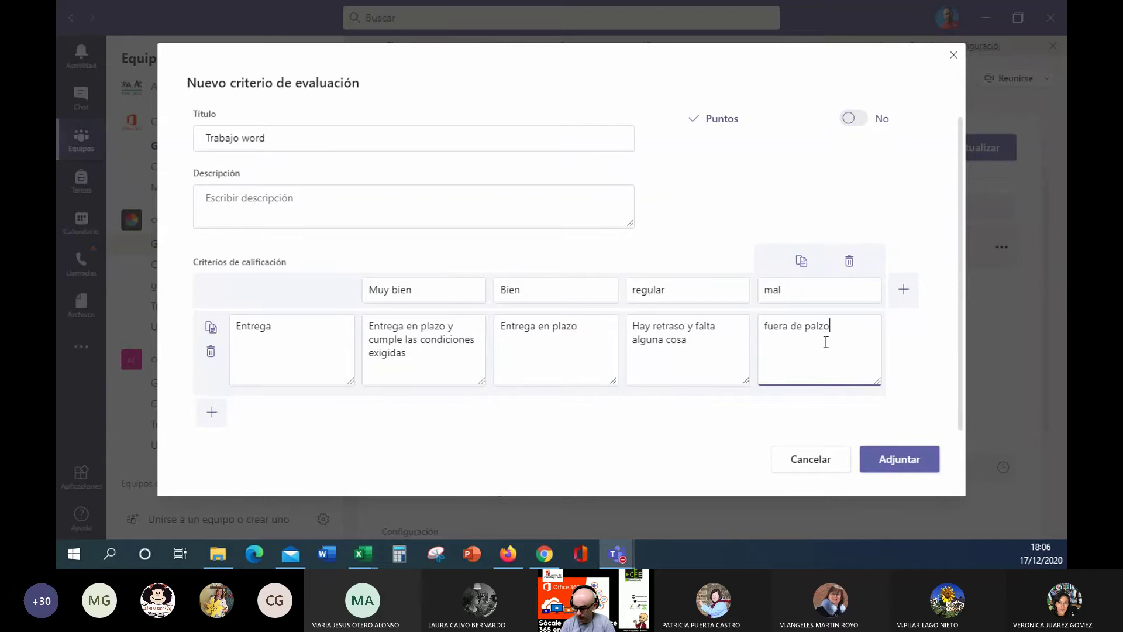
pyautogui.write('y/')
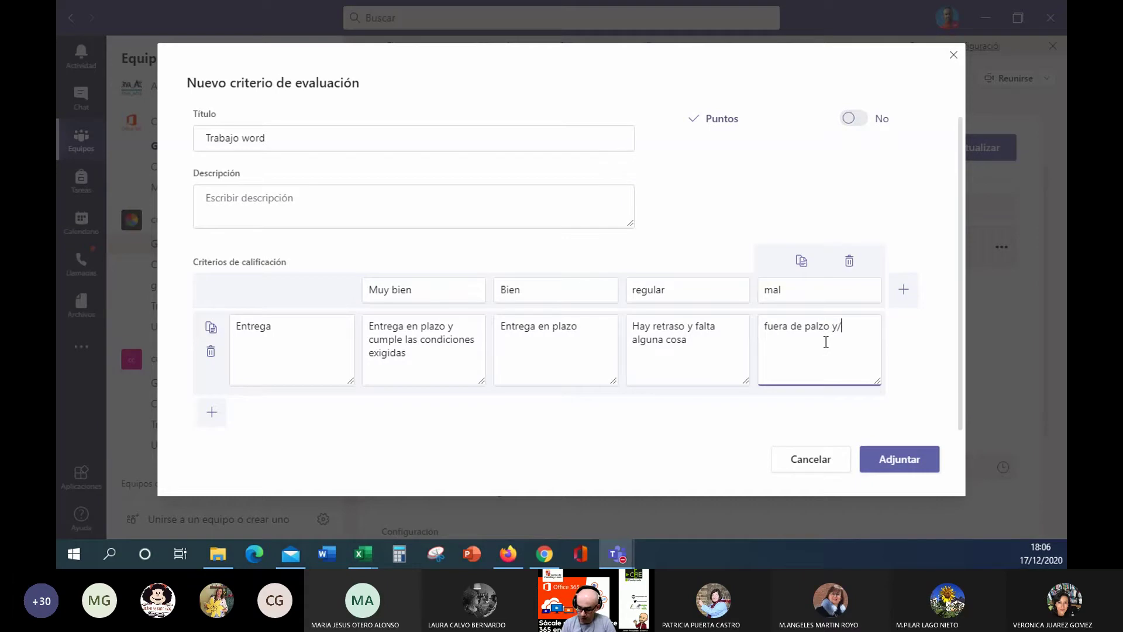
pyautogui.write('o no')
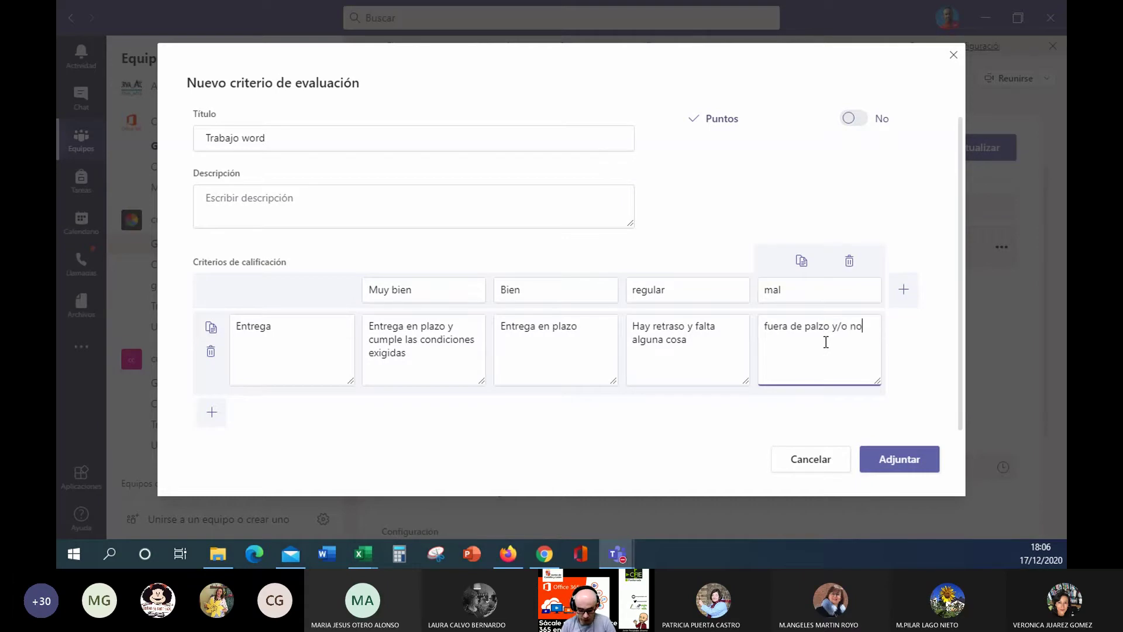
pyautogui.write(' se adapta a ')
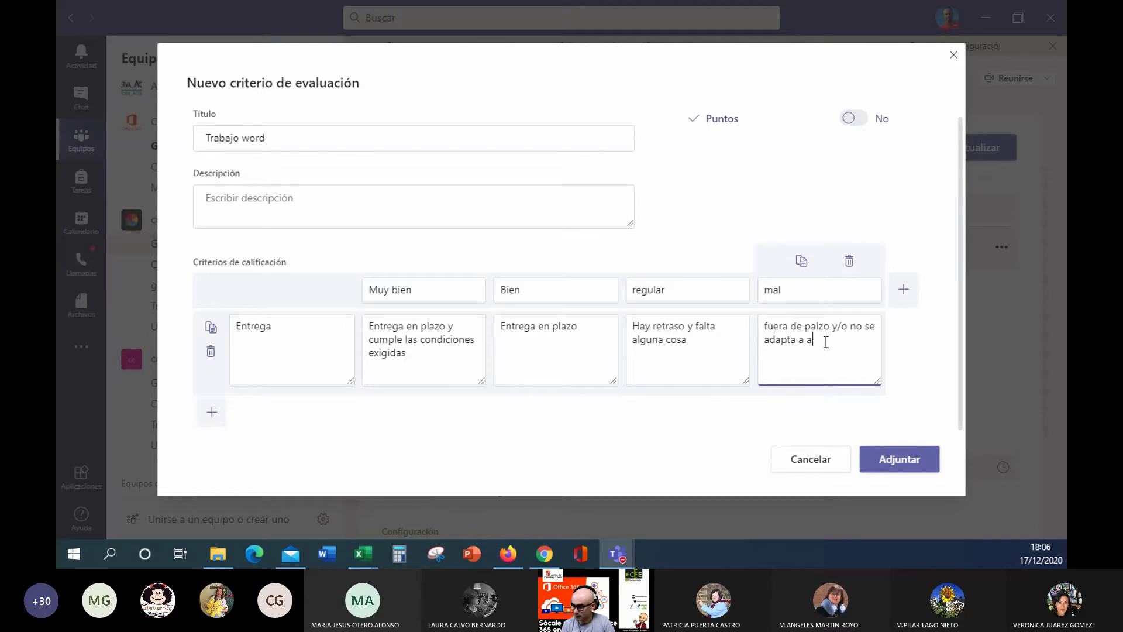
pyautogui.write('la tareas')
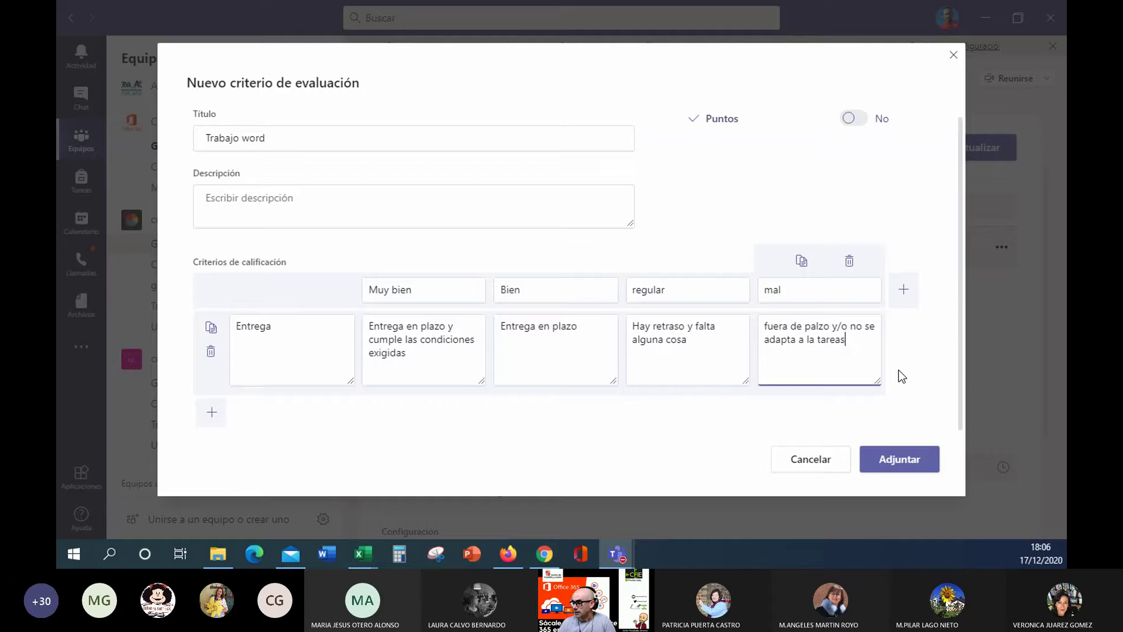
pyautogui.press('BackSpace')
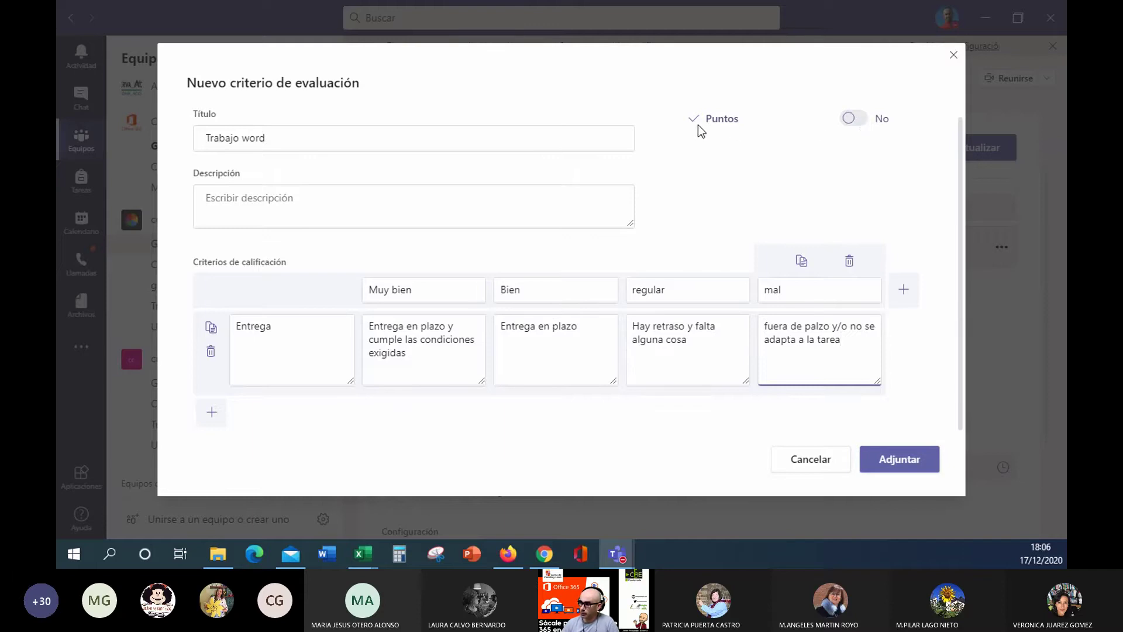
# Step: Enable points for the rubric and add a second criterion named "Contenido"
pyautogui.click(863, 120)
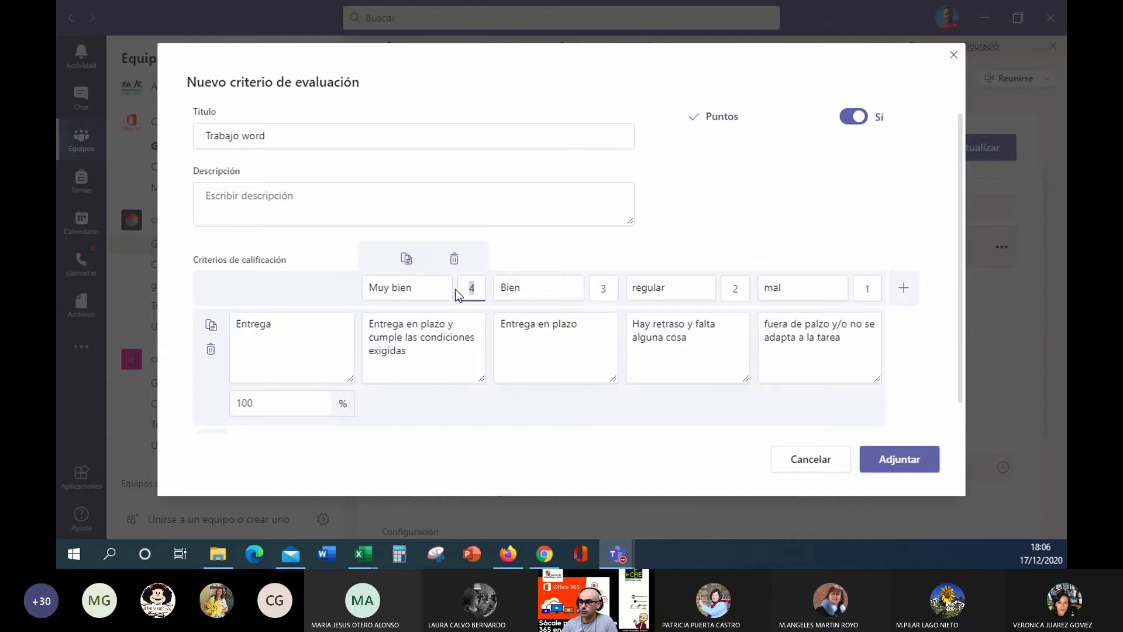
pyautogui.click(474, 292)
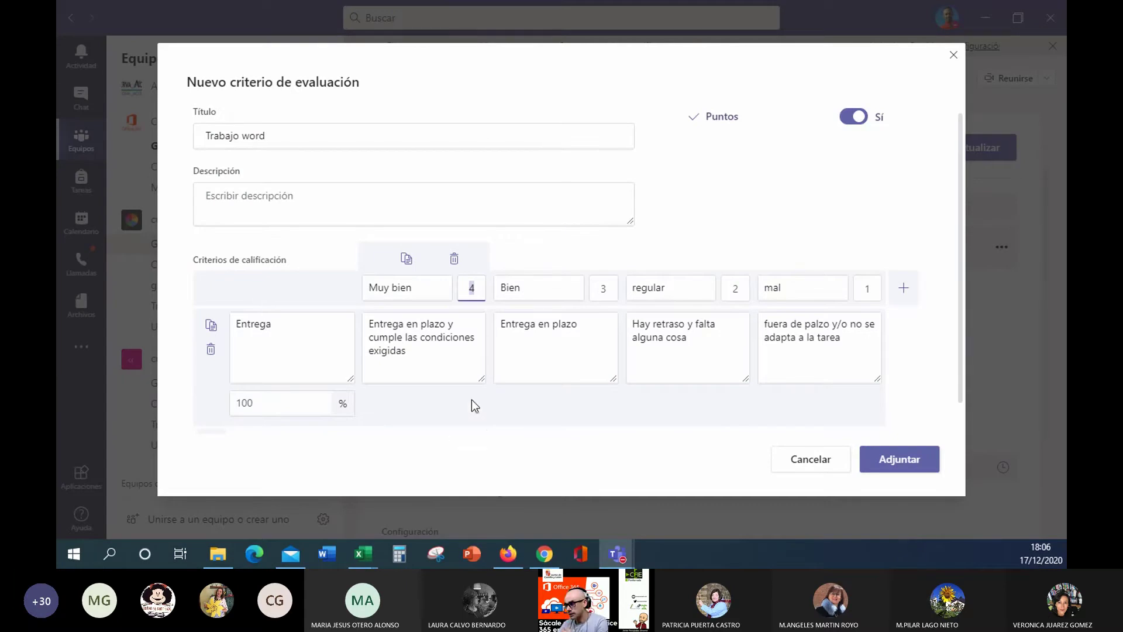
pyautogui.scroll(-1, 477, 426)
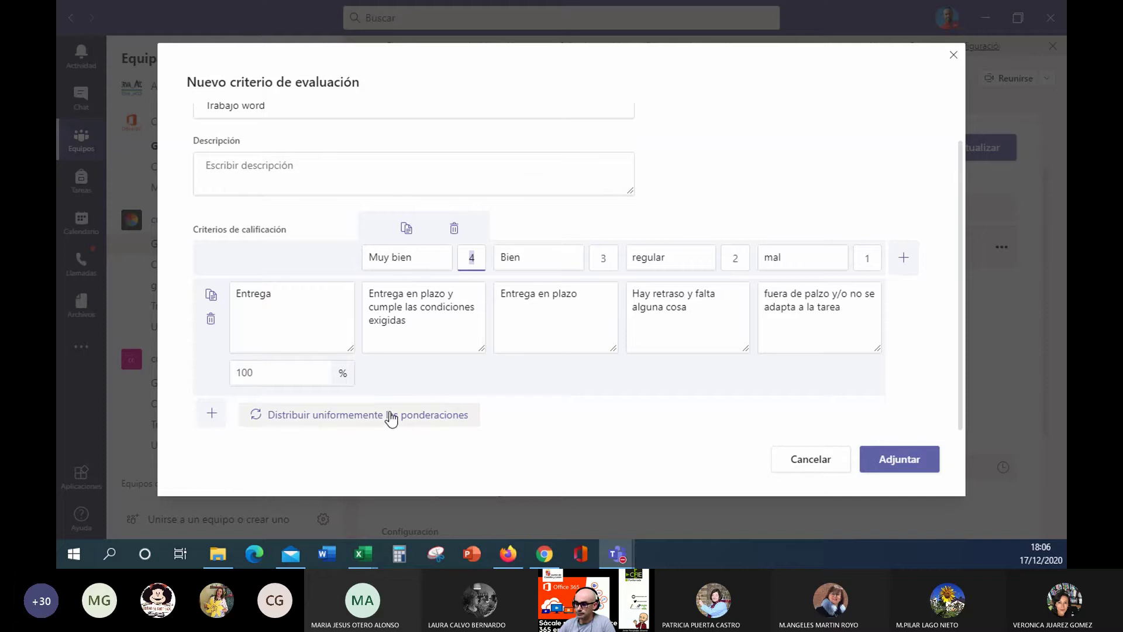
pyautogui.click(212, 413)
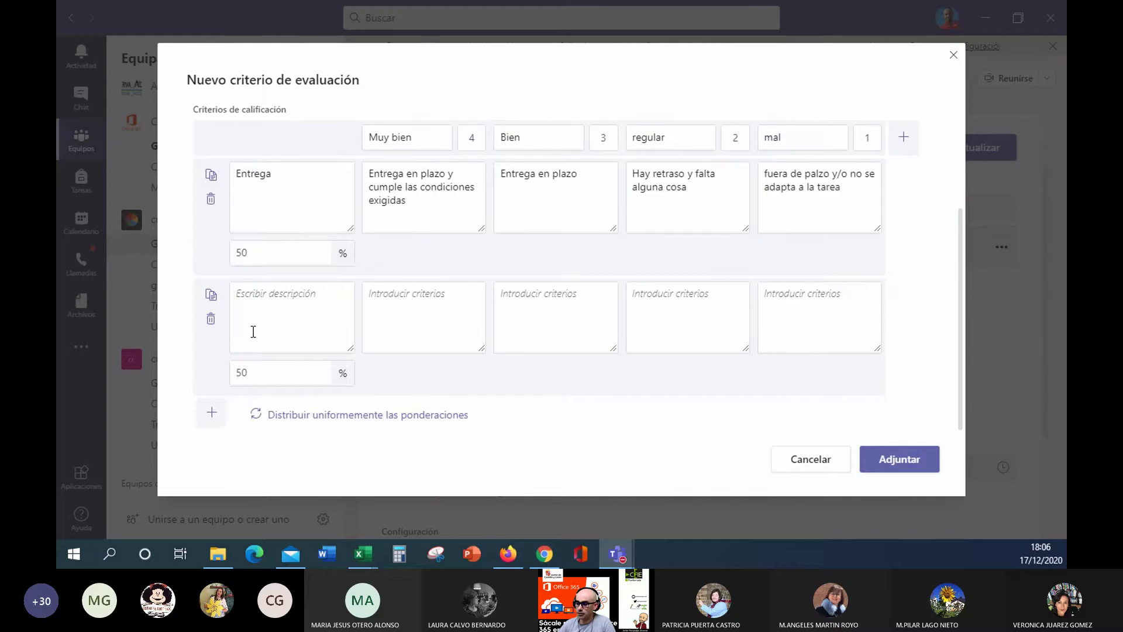
pyautogui.click(291, 304)
pyautogui.write('Contenido')
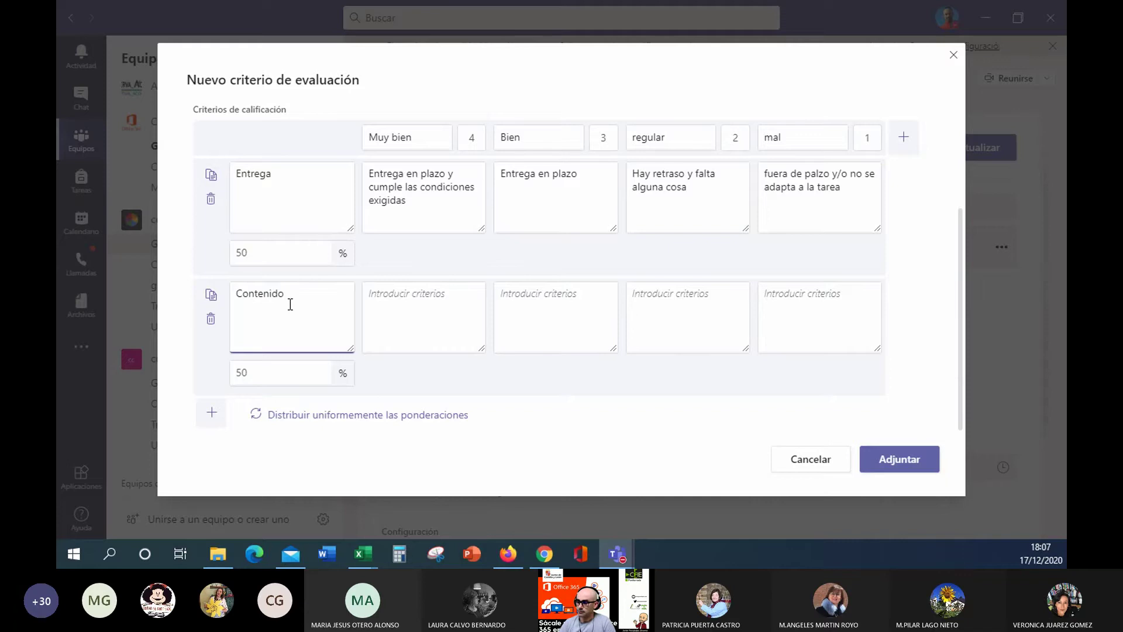
# Step: Describe the "Muy bien" level of the Contenido criterion as "cumple con la tarea y añade algo más con mucho sentido"
pyautogui.click(376, 316)
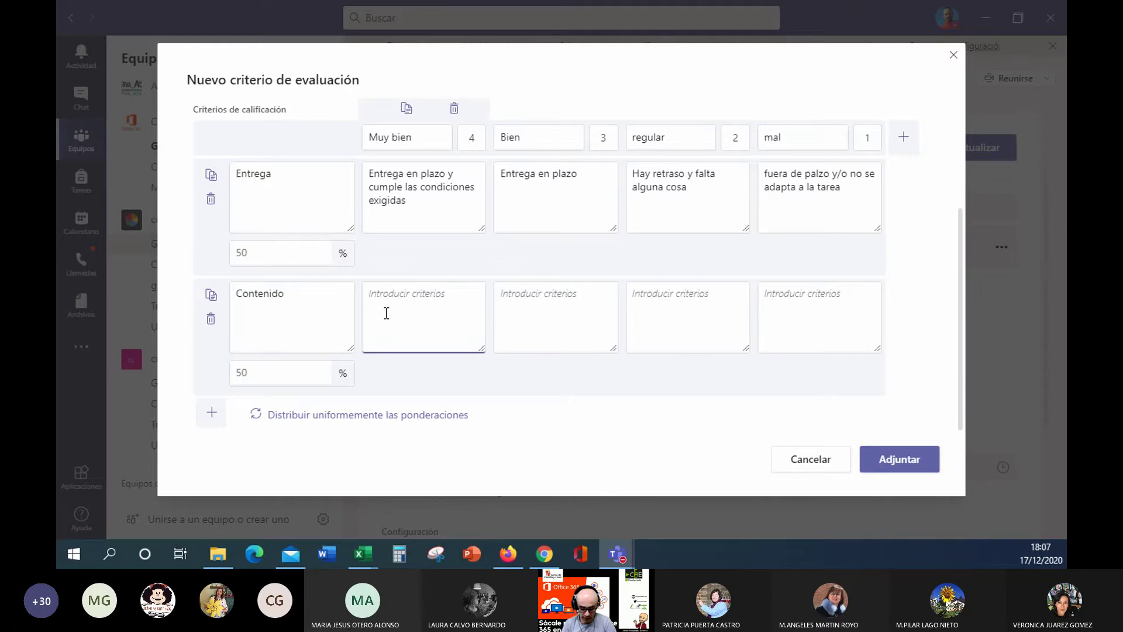
pyautogui.write('ent')
pyautogui.press('BackSpace')
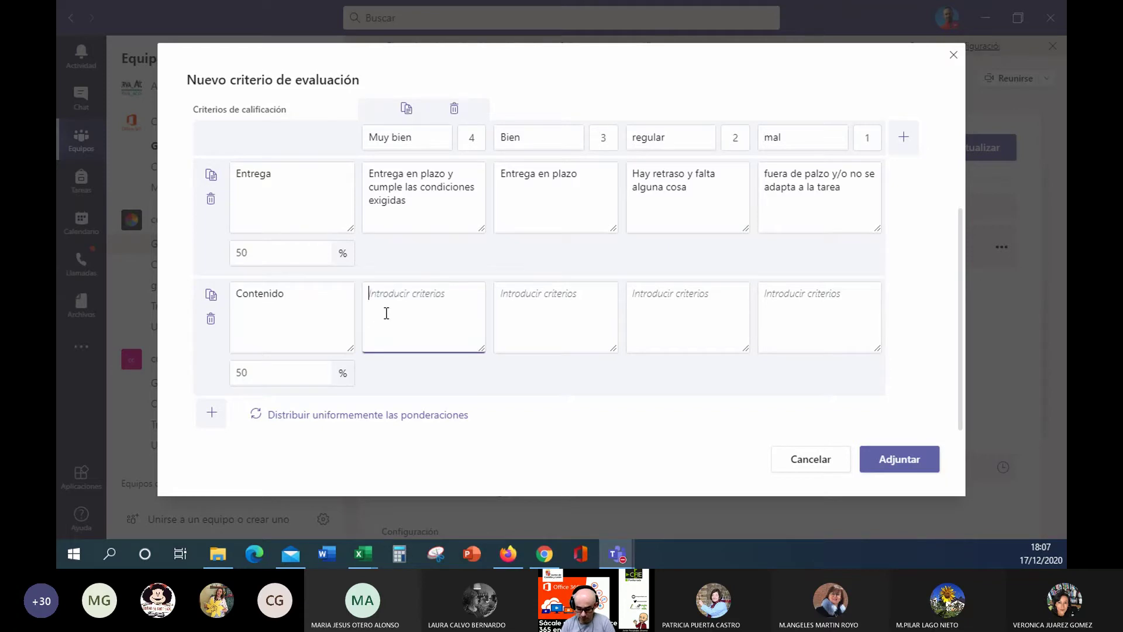
pyautogui.write('cumple con l')
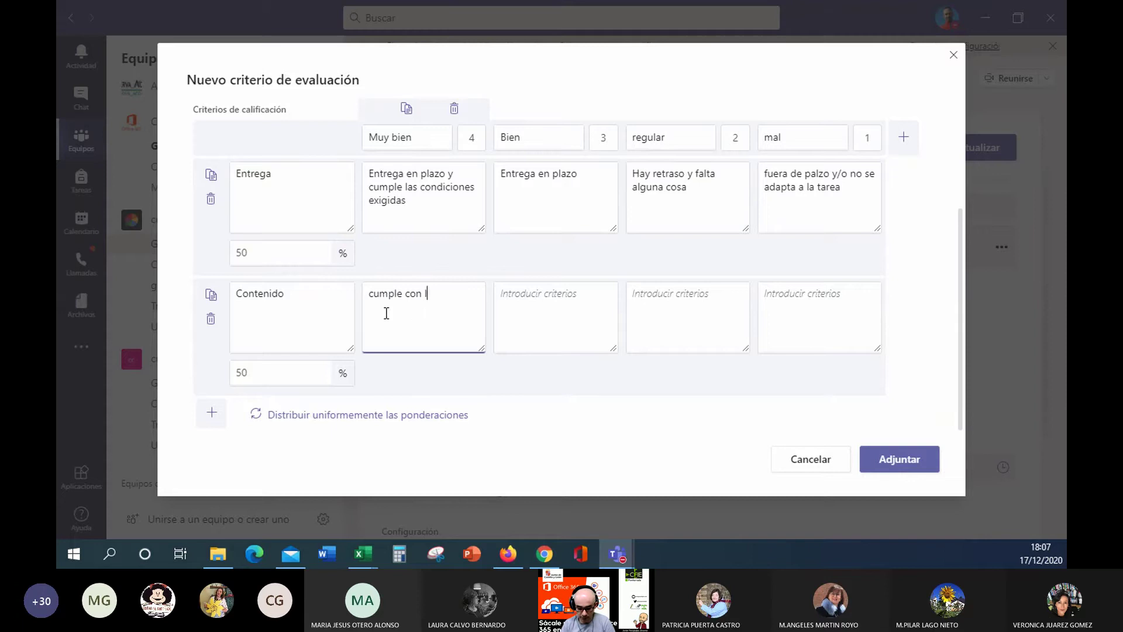
pyautogui.write('a tarea y ana')
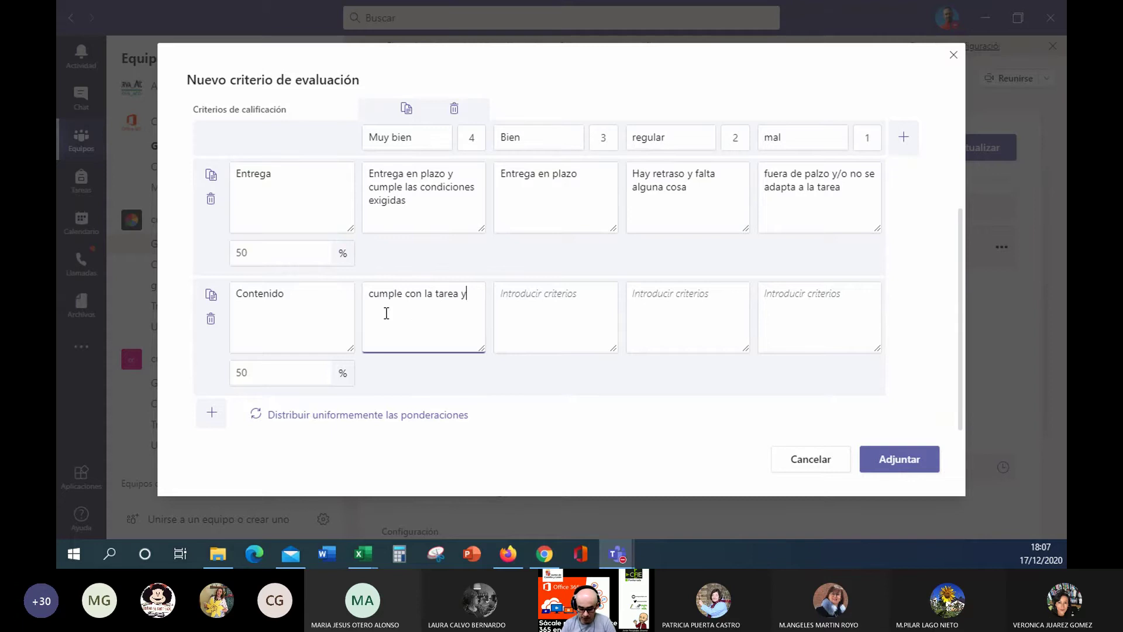
pyautogui.press('BackSpace')
pyautogui.press('BackSpace')
pyautogui.press('BackSpace')
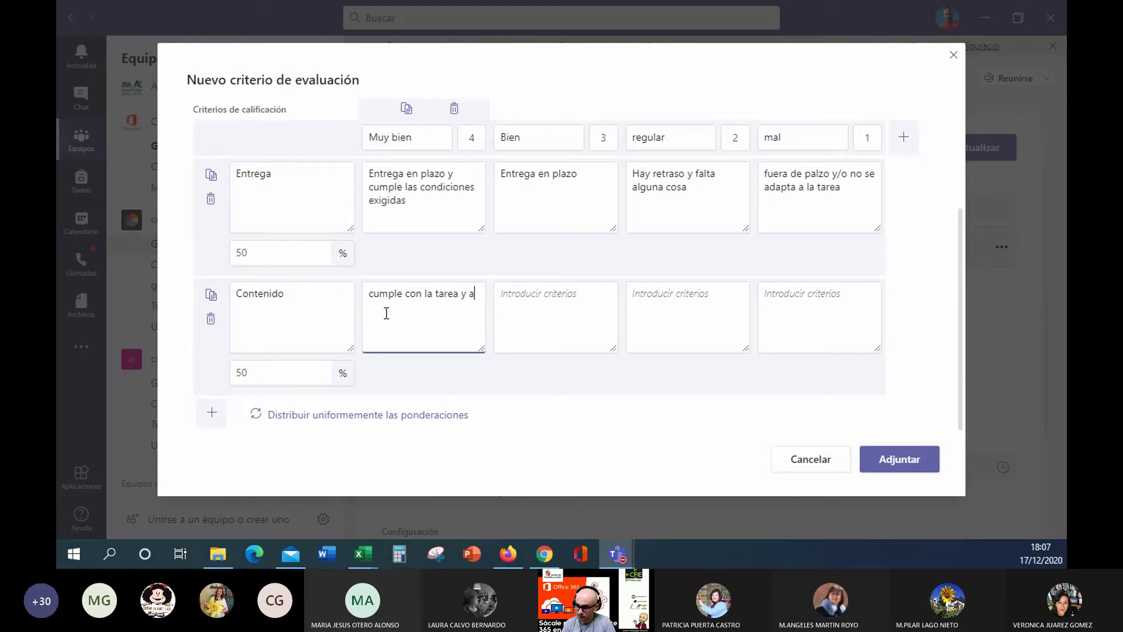
pyautogui.write('añade a')
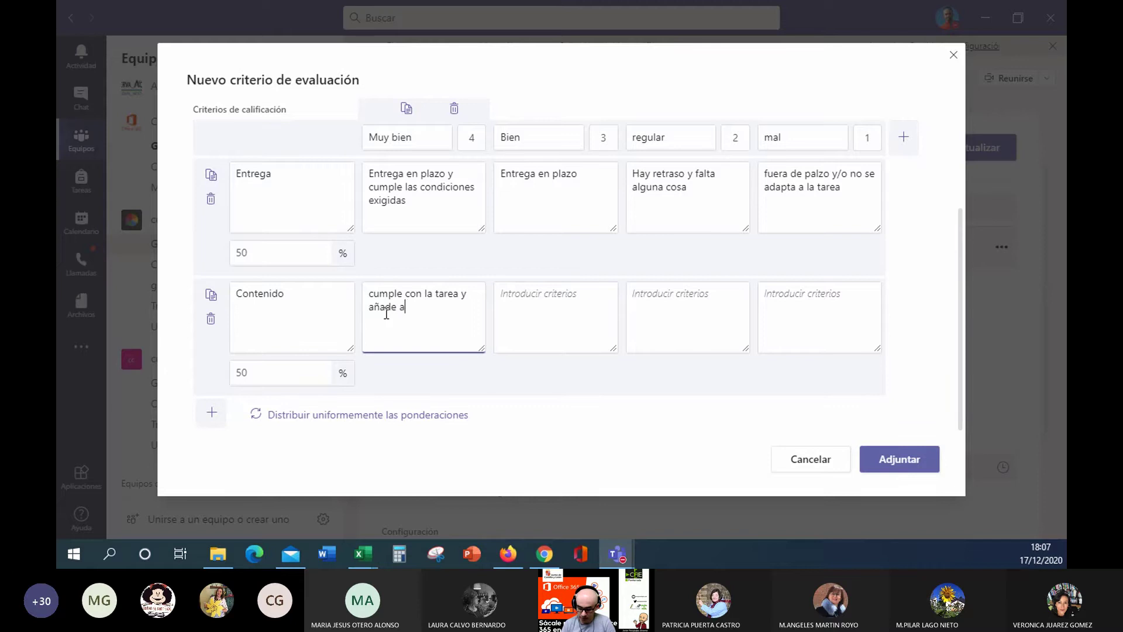
pyautogui.write('lgo m')
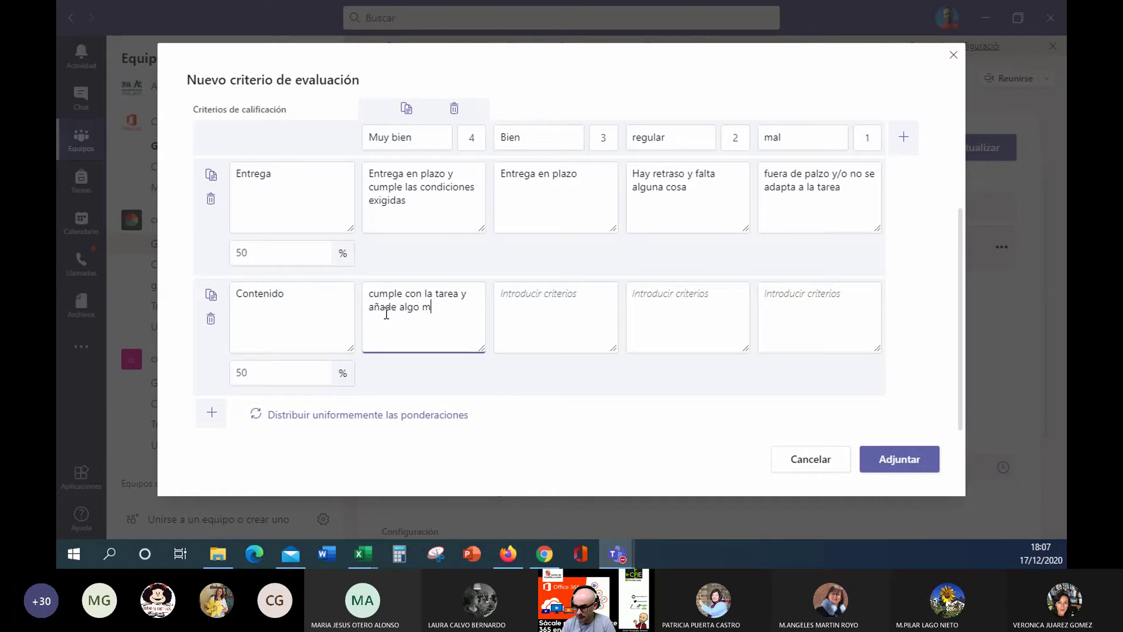
pyautogui.write('ás c')
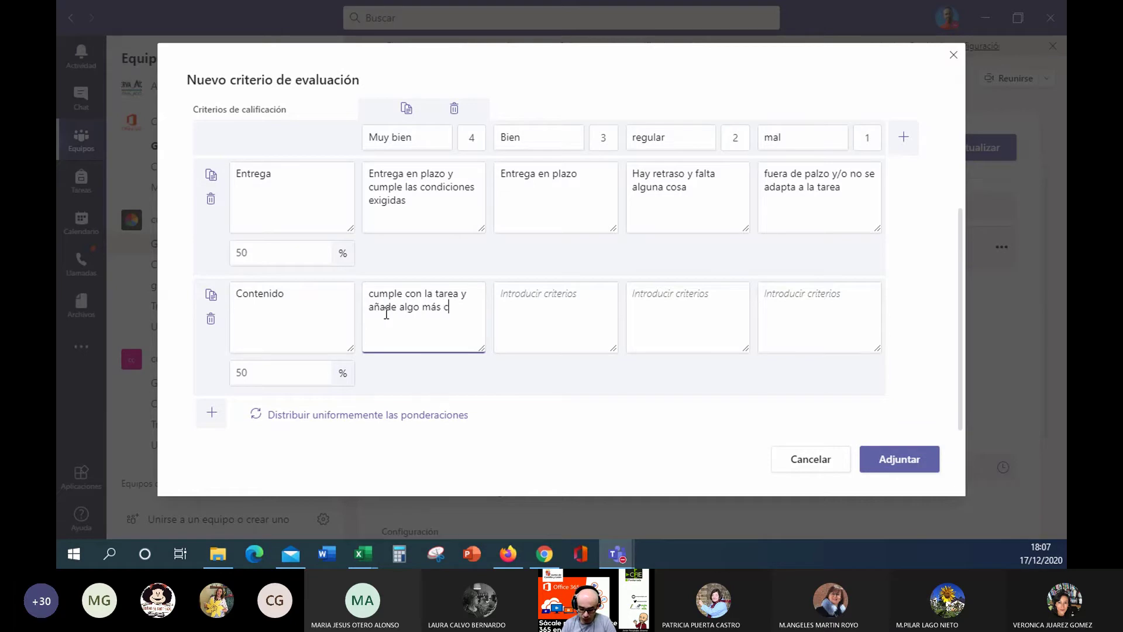
pyautogui.write('on mu')
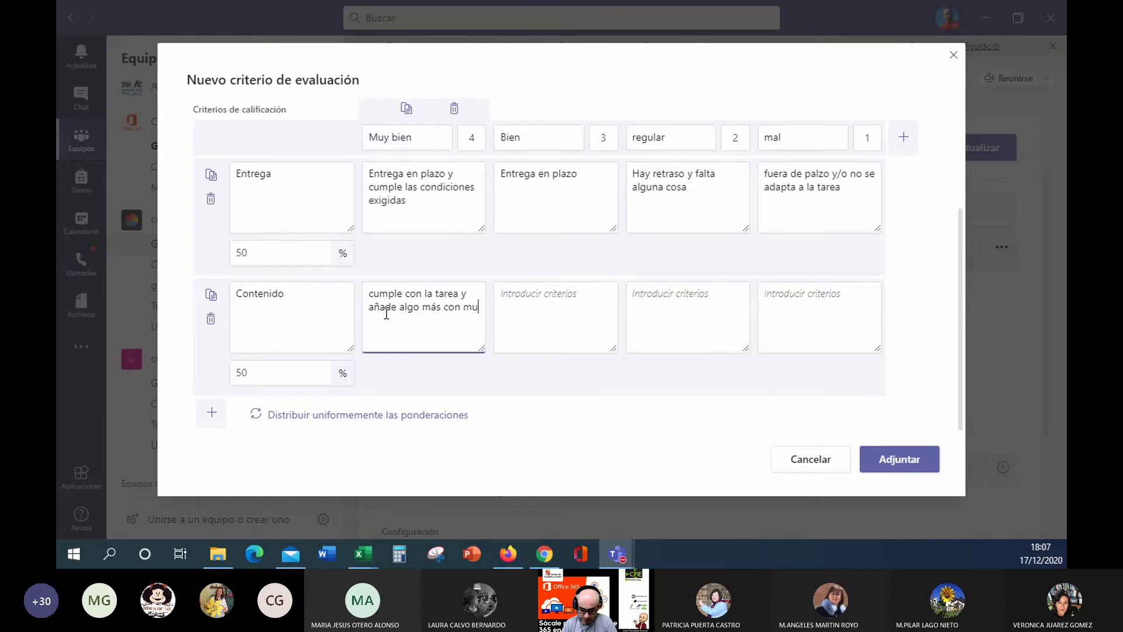
pyautogui.write('cho sentido')
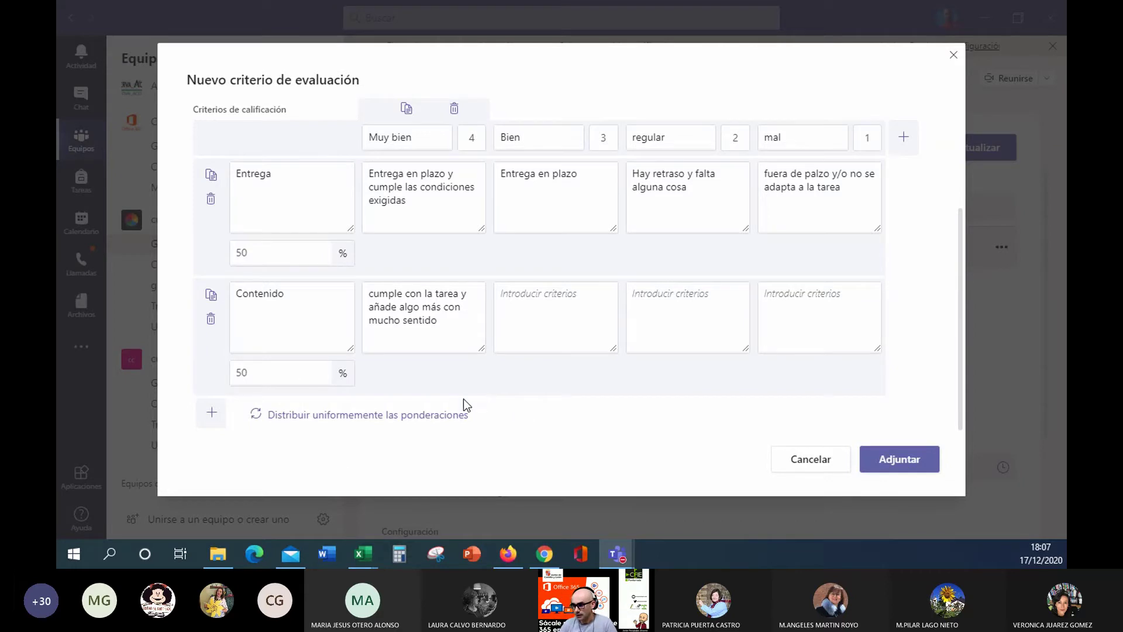
# Step: Describe the "Bien" level of the Contenido criterion as "cumple los contenidos"
pyautogui.click(526, 325)
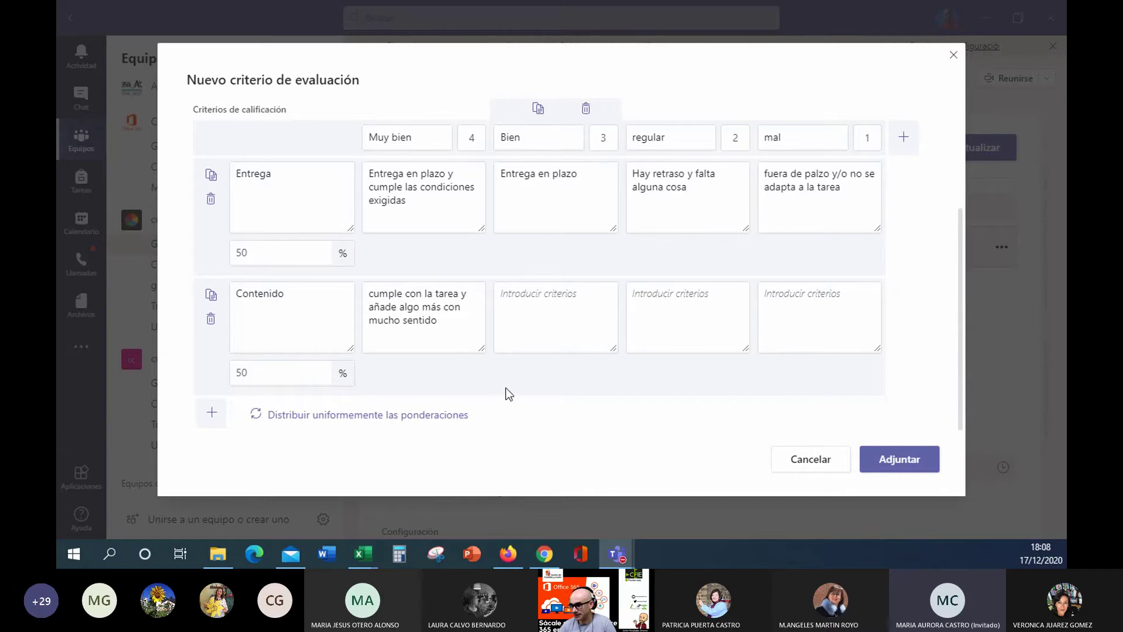
pyautogui.click(540, 417)
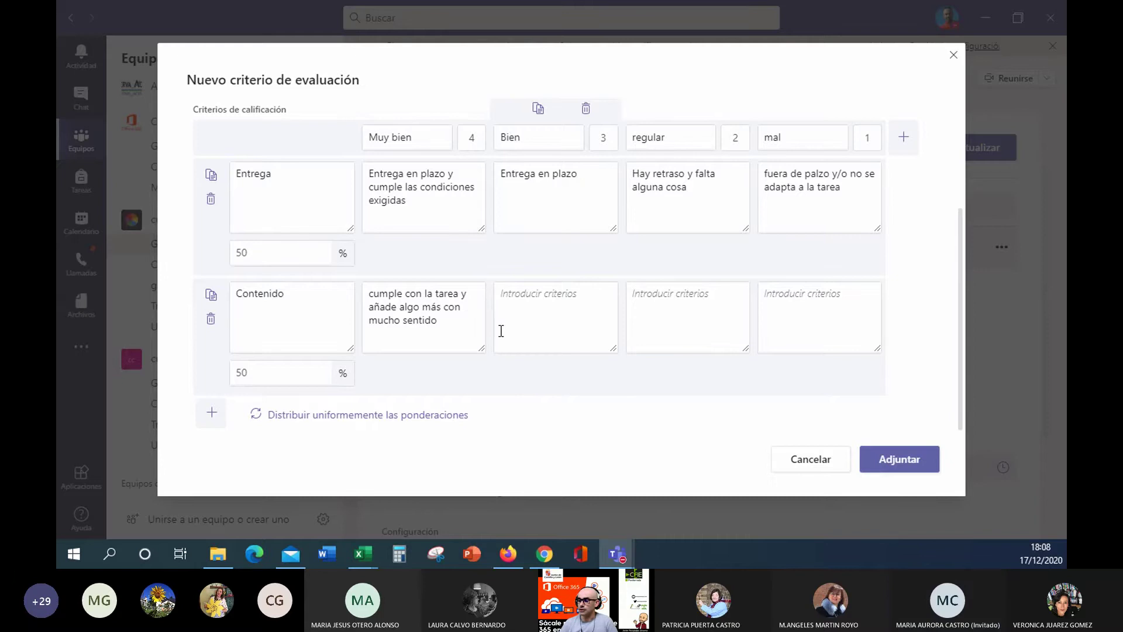
pyautogui.click(528, 307)
pyautogui.write('cumpl')
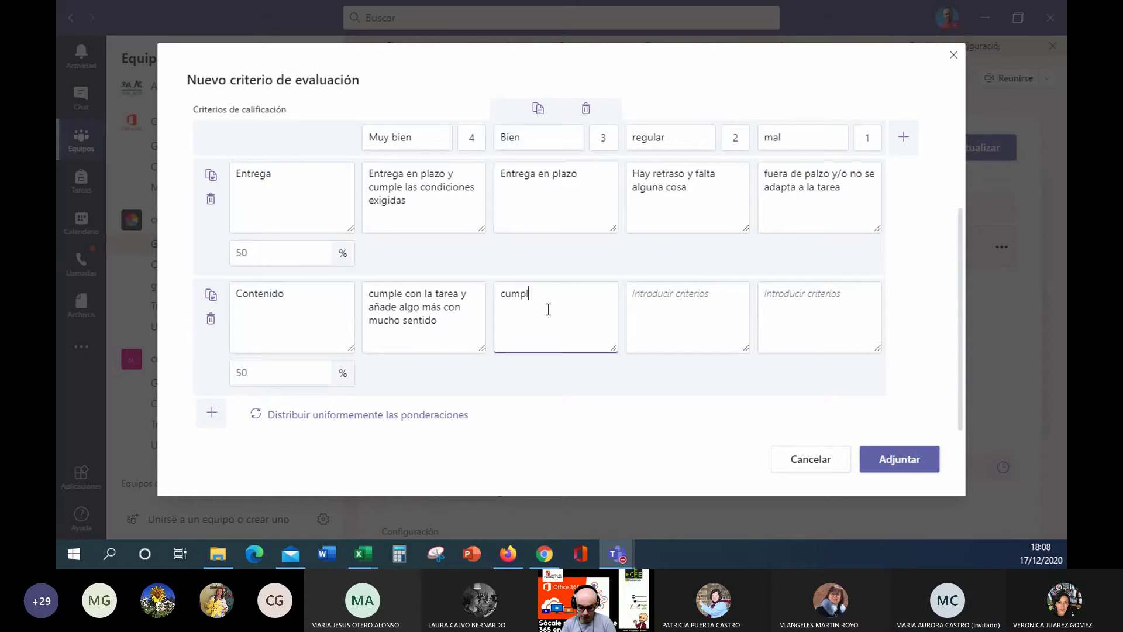
pyautogui.write('e los contenidos')
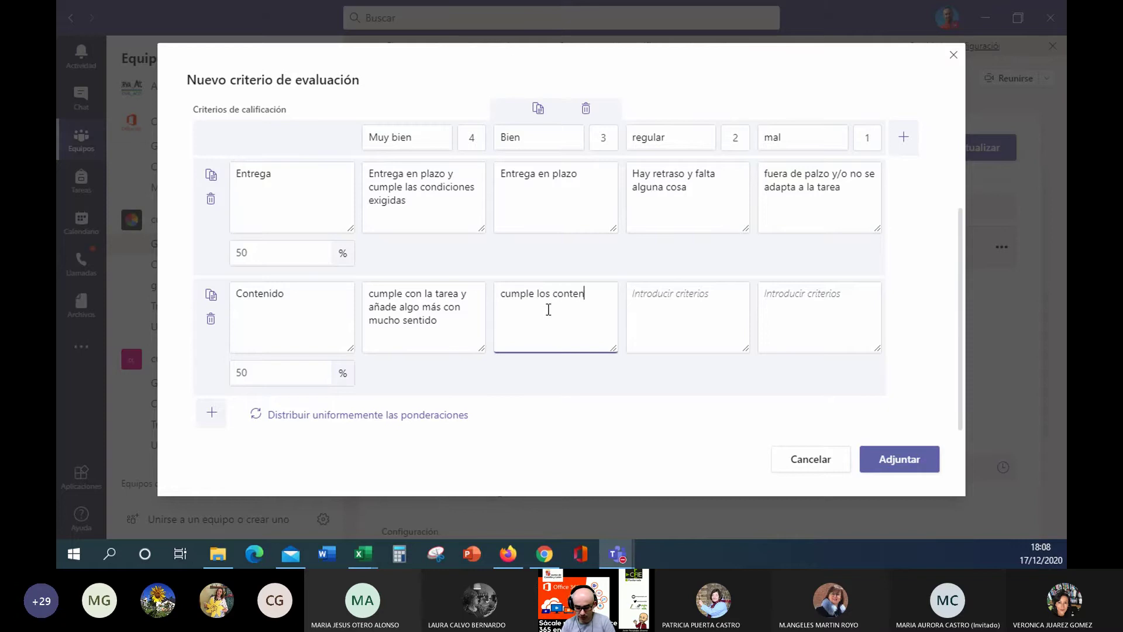
# Step: Describe the "regular" level of the Contenido criterion as "falta cerca del 50%"
pyautogui.click(699, 319)
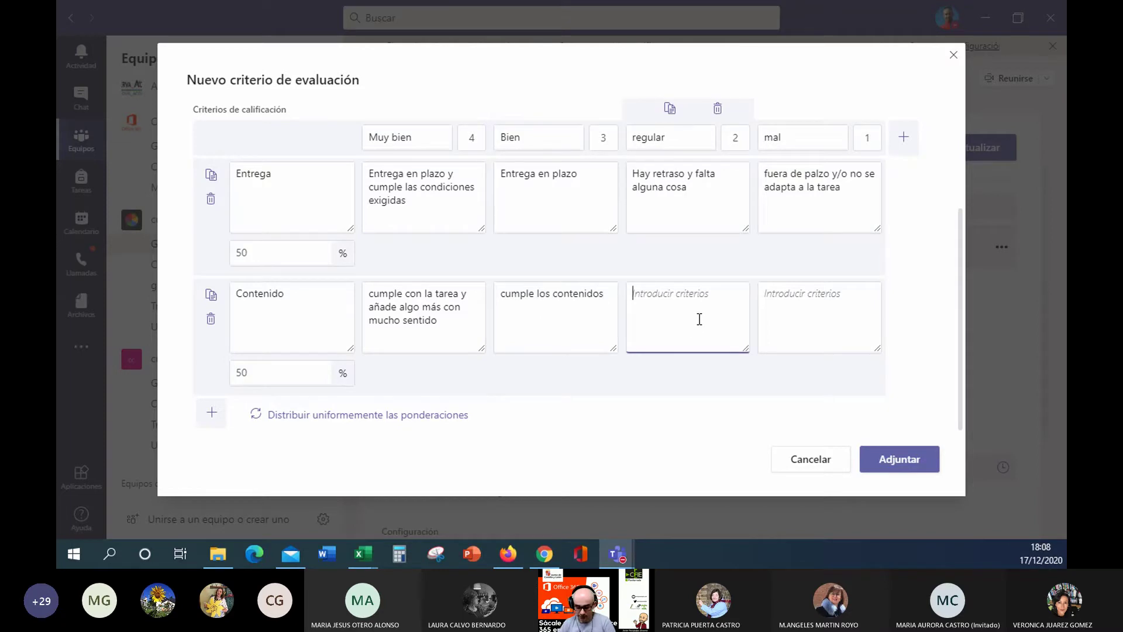
pyautogui.write('falta cerca del')
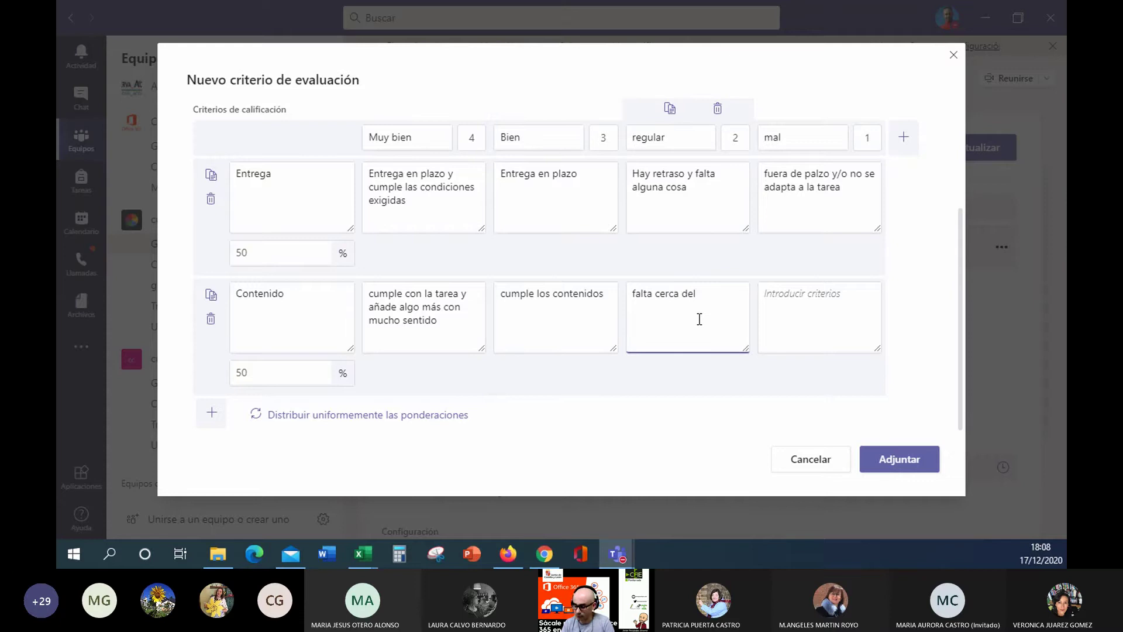
pyautogui.write(' 50%')
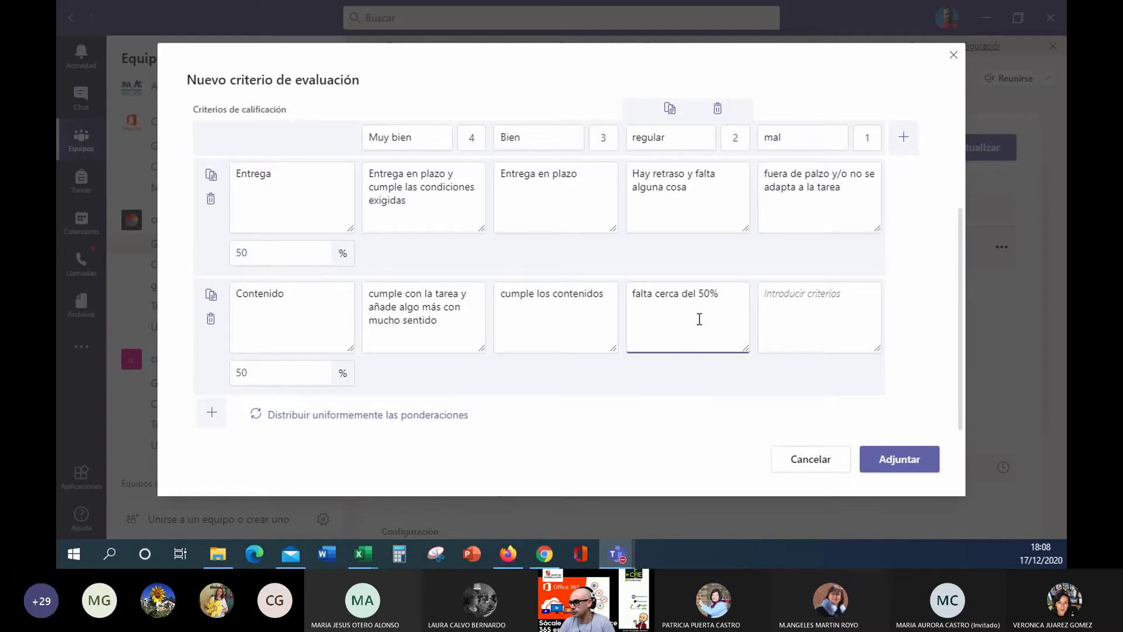
# Step: Describe the "mal" level of the Contenido criterion as "no llega al 40%"
pyautogui.click(777, 297)
pyautogui.write('no')
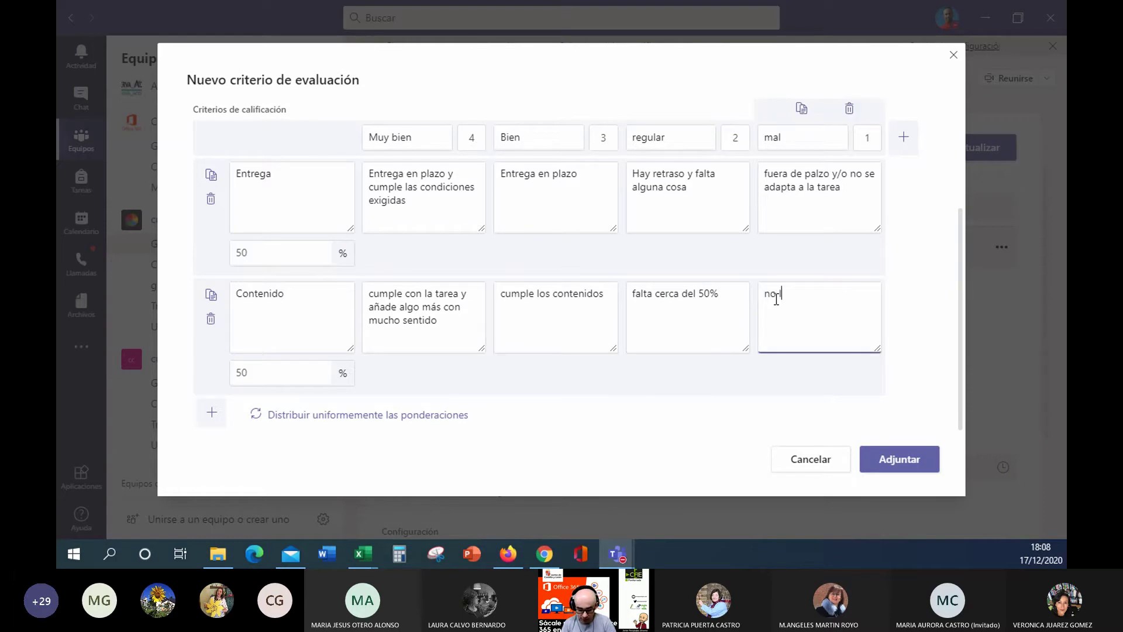
pyautogui.write(' llega al 40')
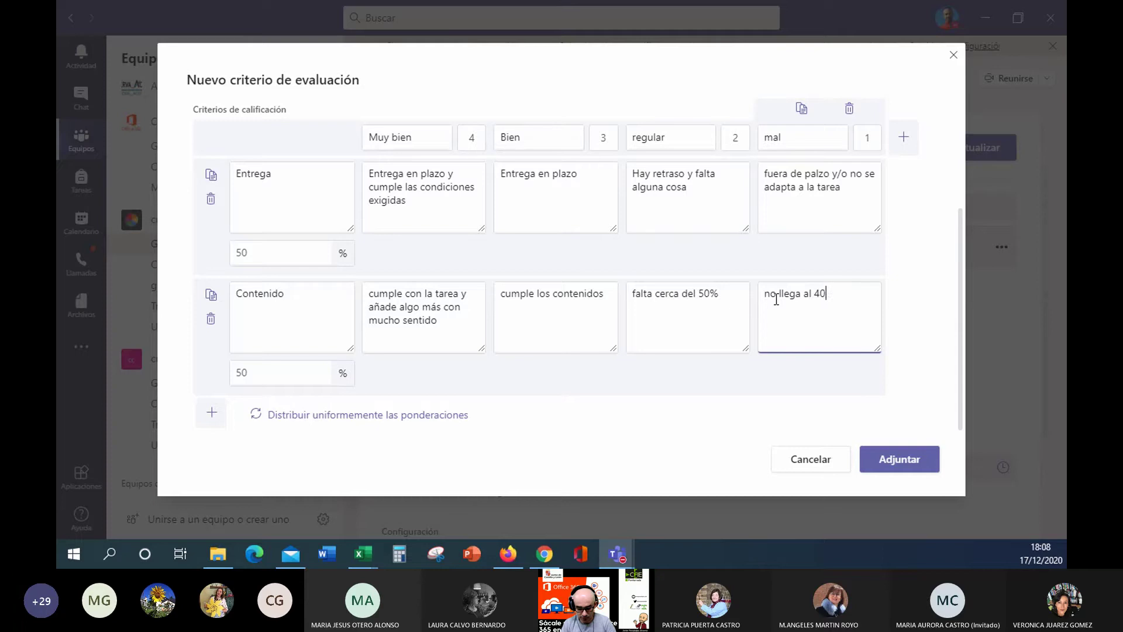
pyautogui.write('%')
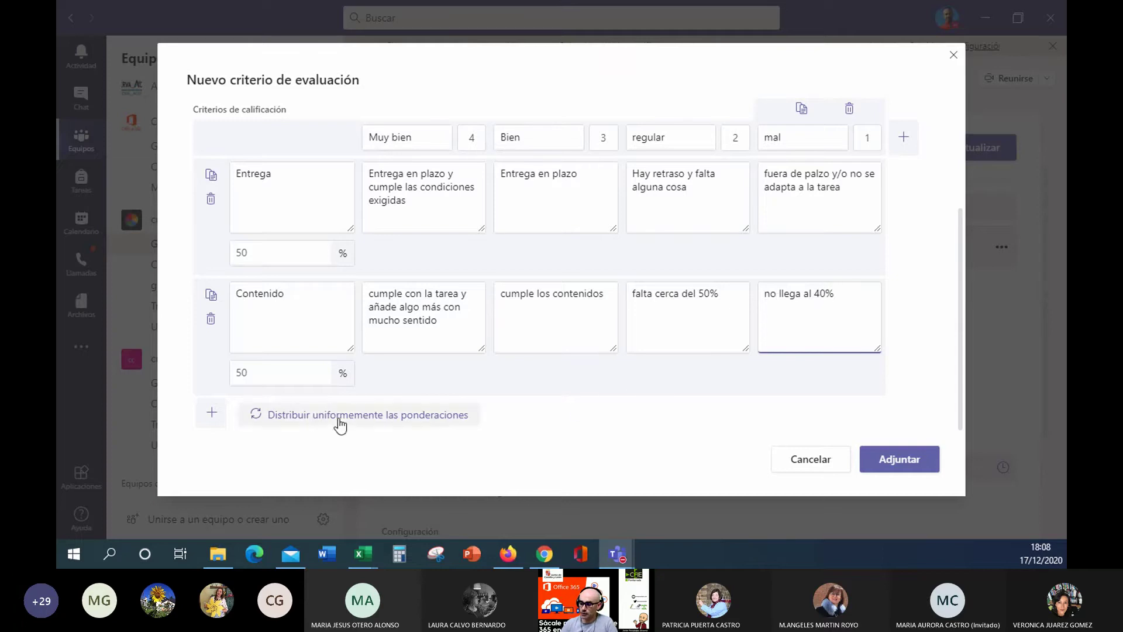
pyautogui.click(259, 256)
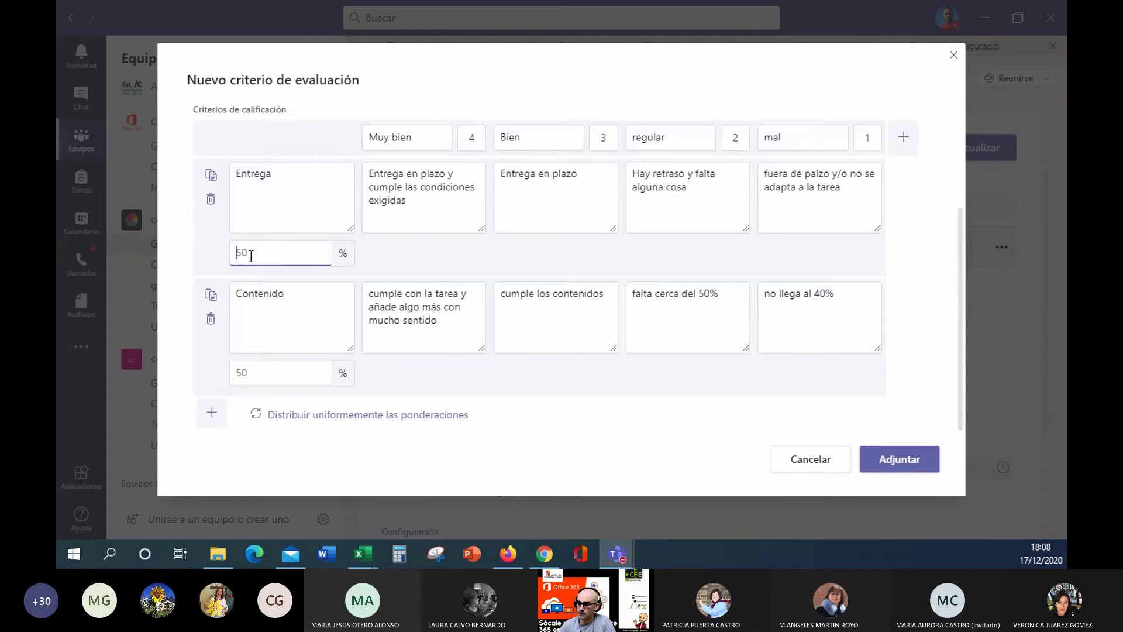
pyautogui.write('1')
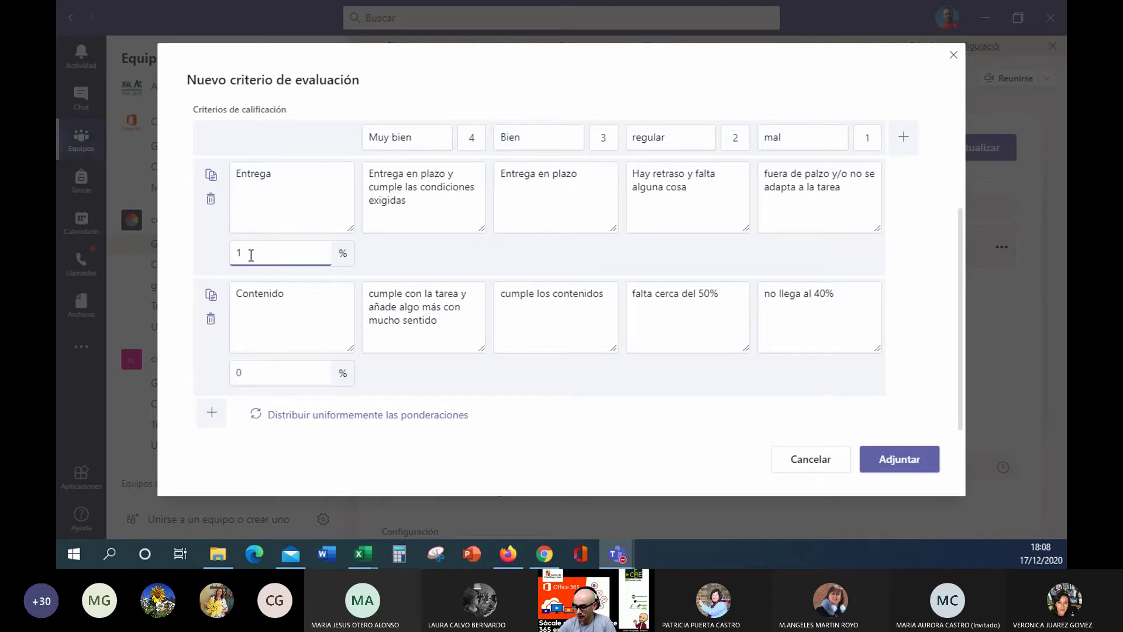
pyautogui.press('BackSpace')
pyautogui.write('15')
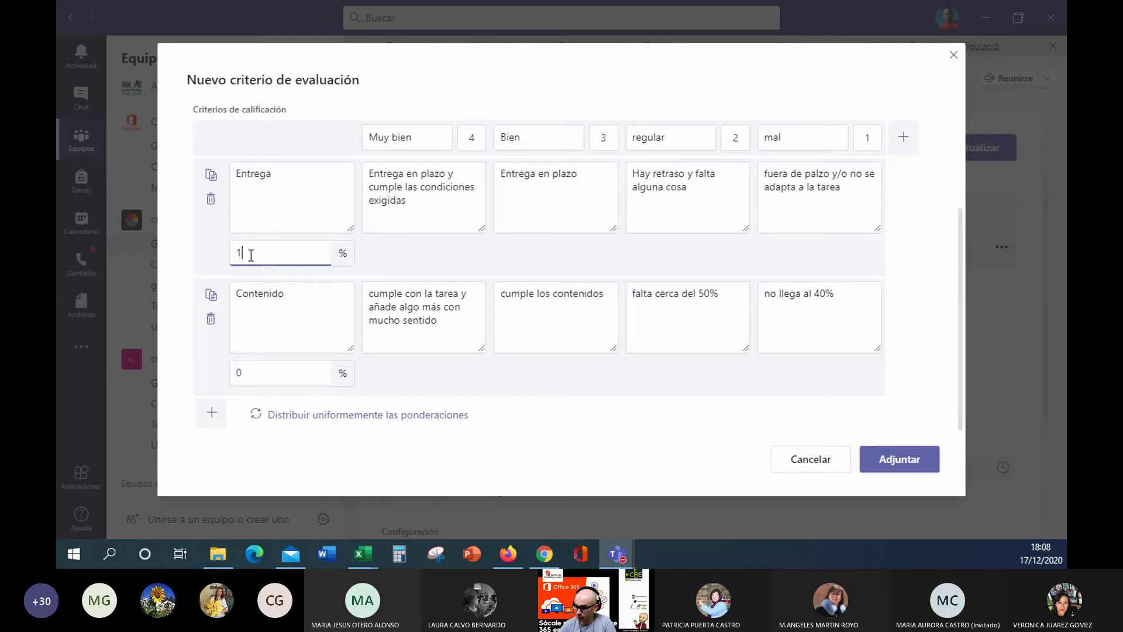
pyautogui.click(287, 379)
pyautogui.click(252, 417)
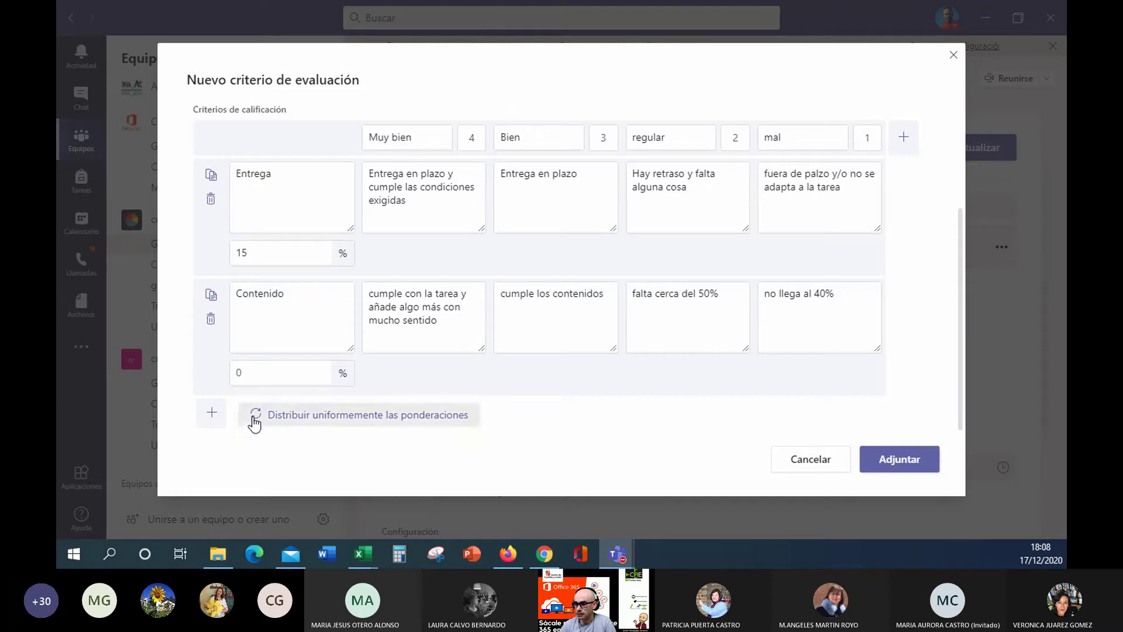
# Step: Weight the Entrega criterion at 15% and the Contenido criterion at 85%, and attach the rubric to the task
pyautogui.doubleClick(265, 258)
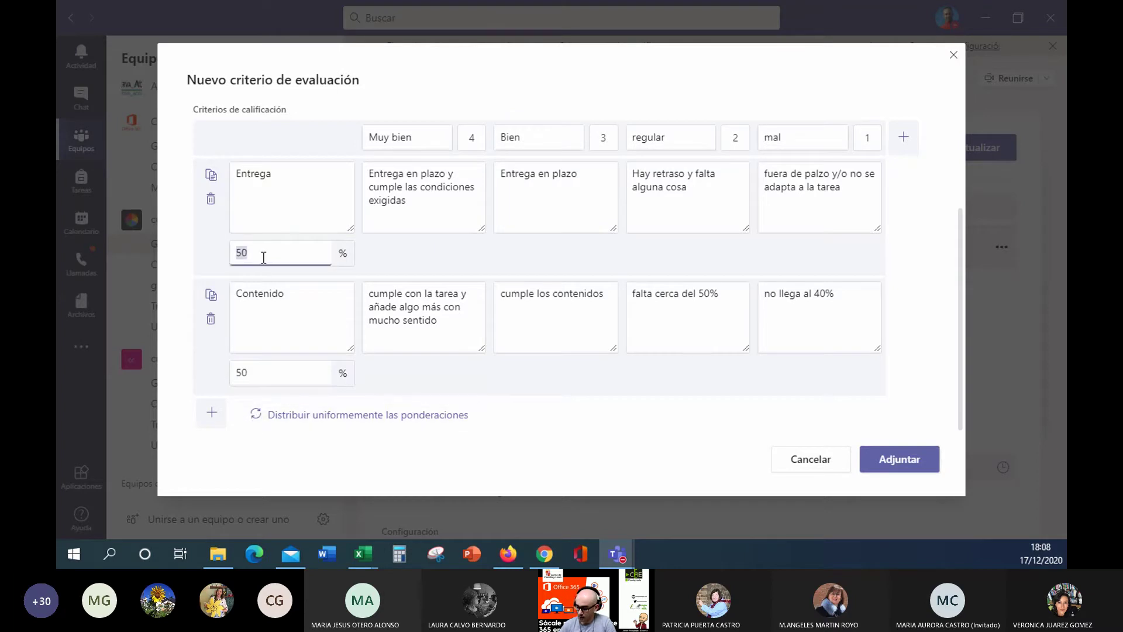
pyautogui.write('15')
pyautogui.doubleClick(248, 376)
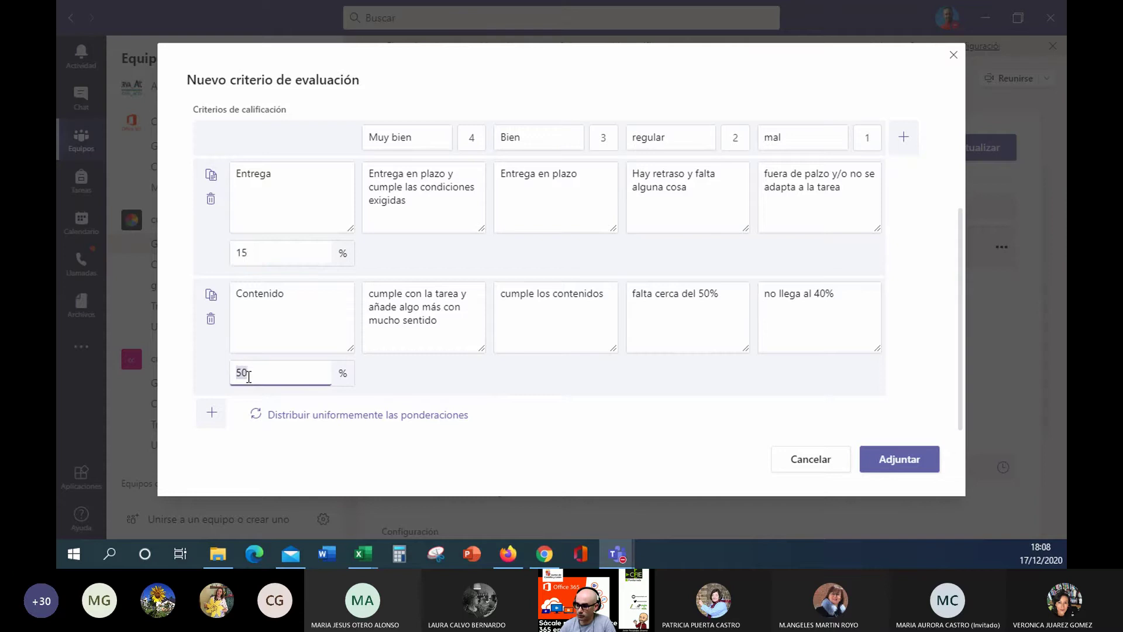
pyautogui.write('85')
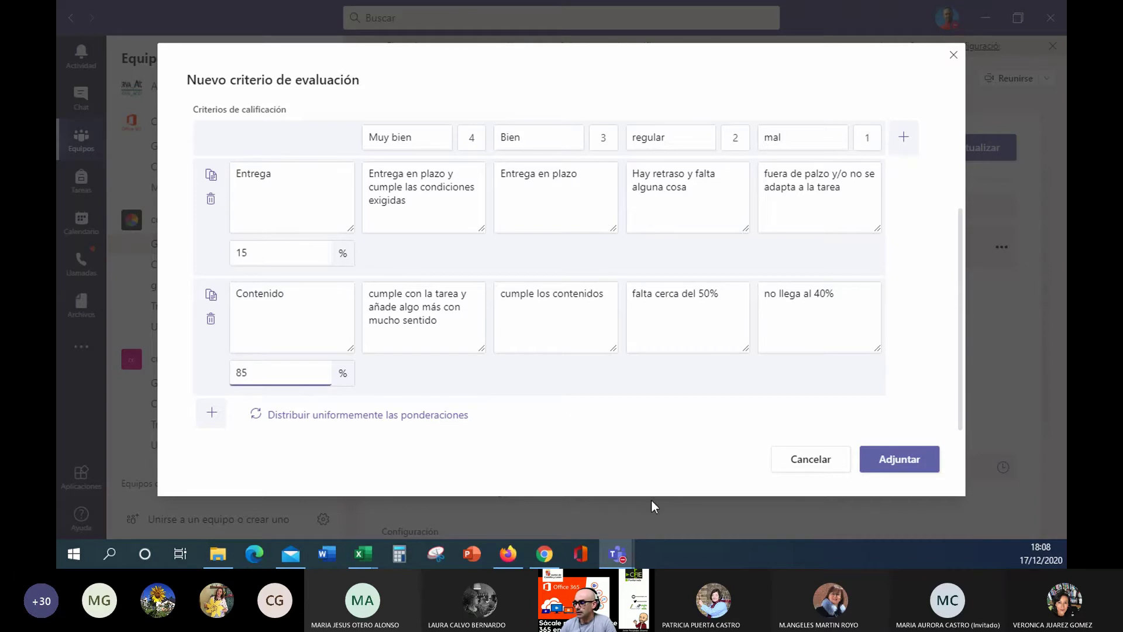
pyautogui.scroll(3, 753, 351)
pyautogui.scroll(-3, 755, 346)
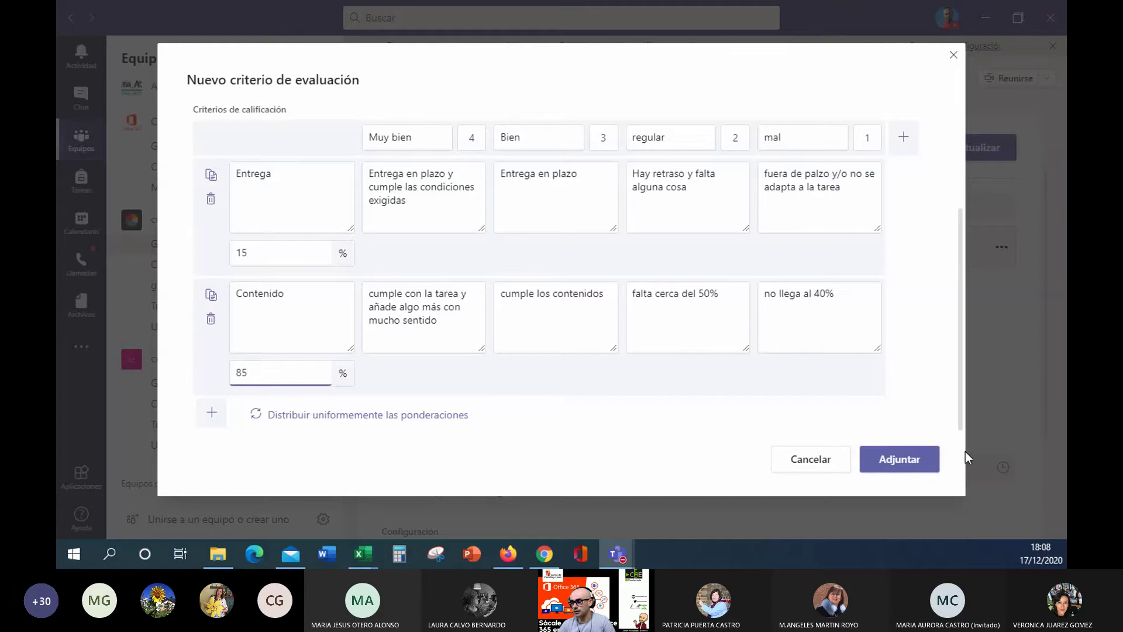
pyautogui.click(900, 461)
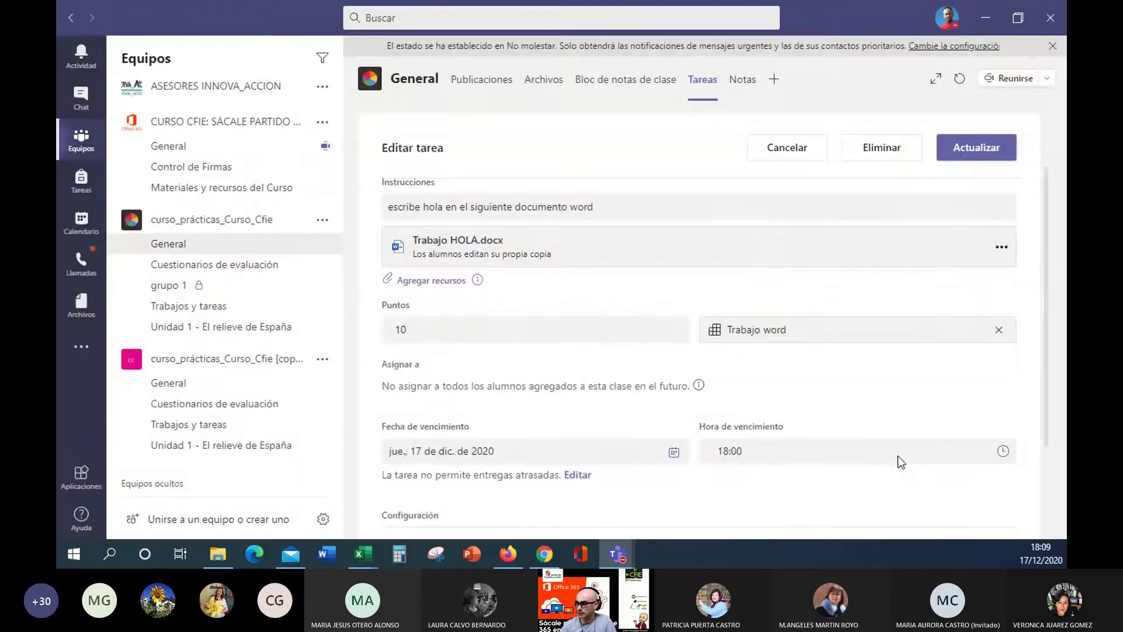
# Step: Review the attached "Trabajo word" rubric and update the task with it
pyautogui.scroll(-2, 631, 404)
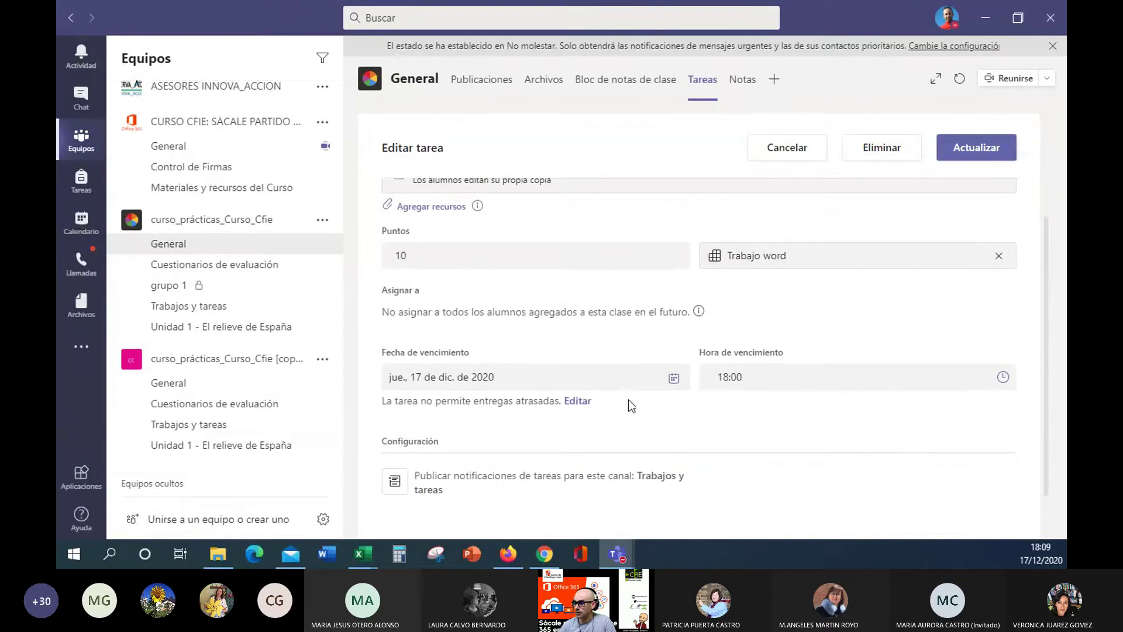
pyautogui.click(764, 270)
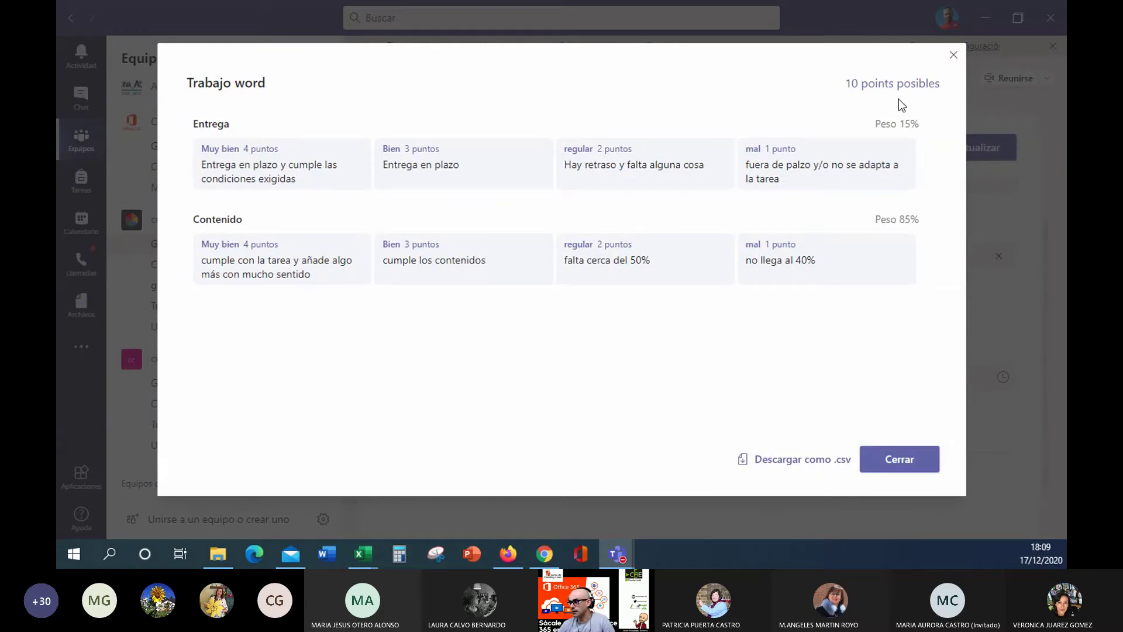
pyautogui.click(955, 56)
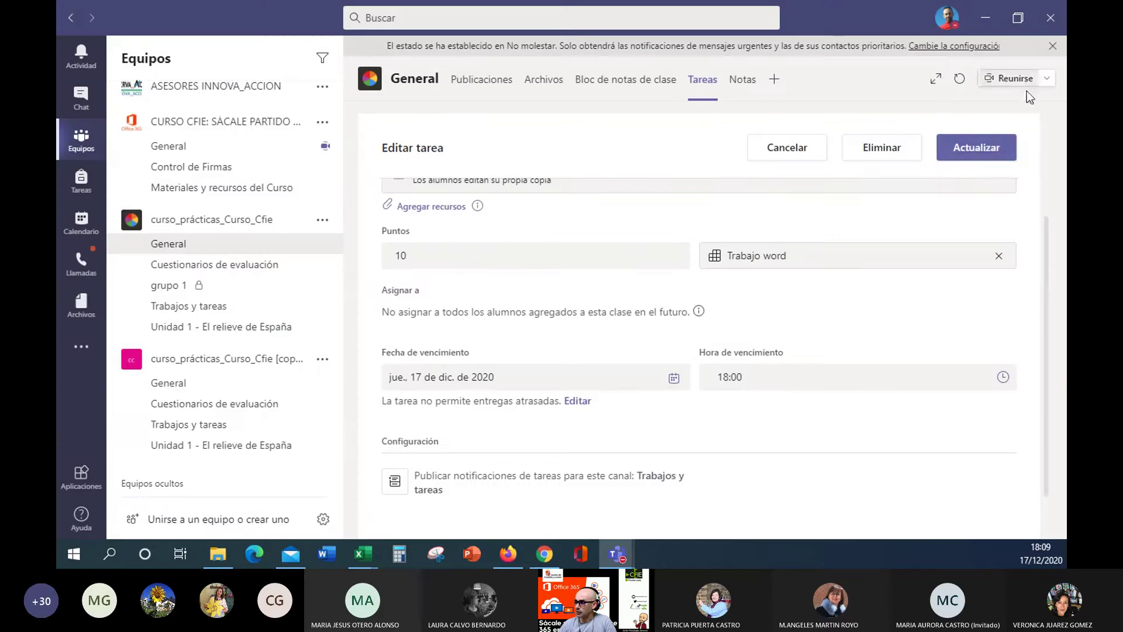
pyautogui.click(986, 148)
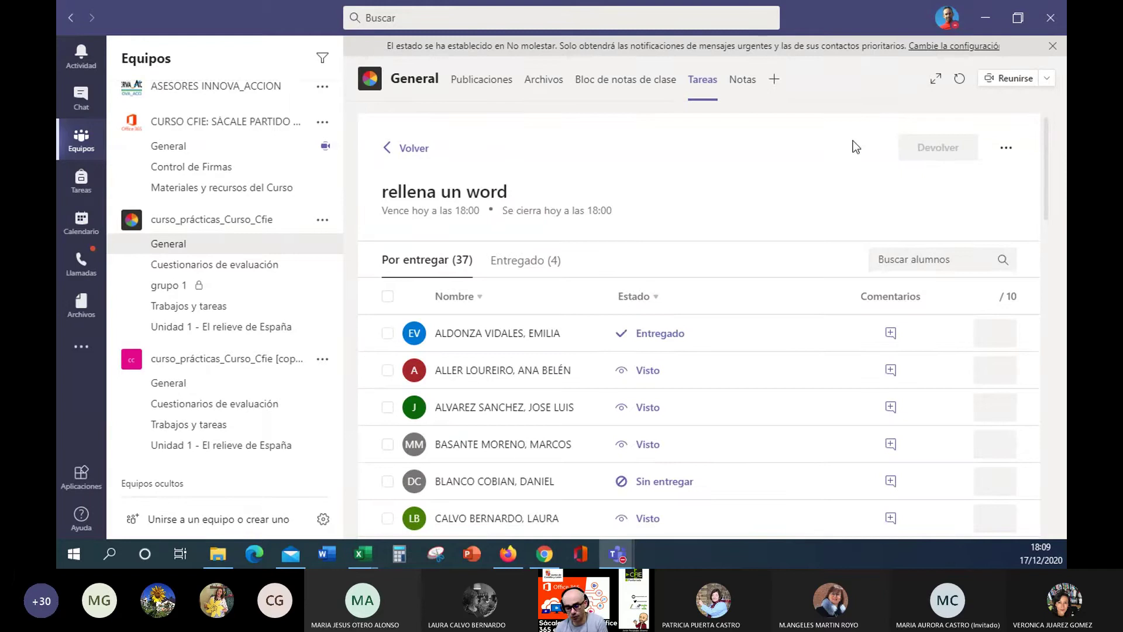
# Step: Open the first student's submitted work, look over the grading options, and close it
pyautogui.click(632, 339)
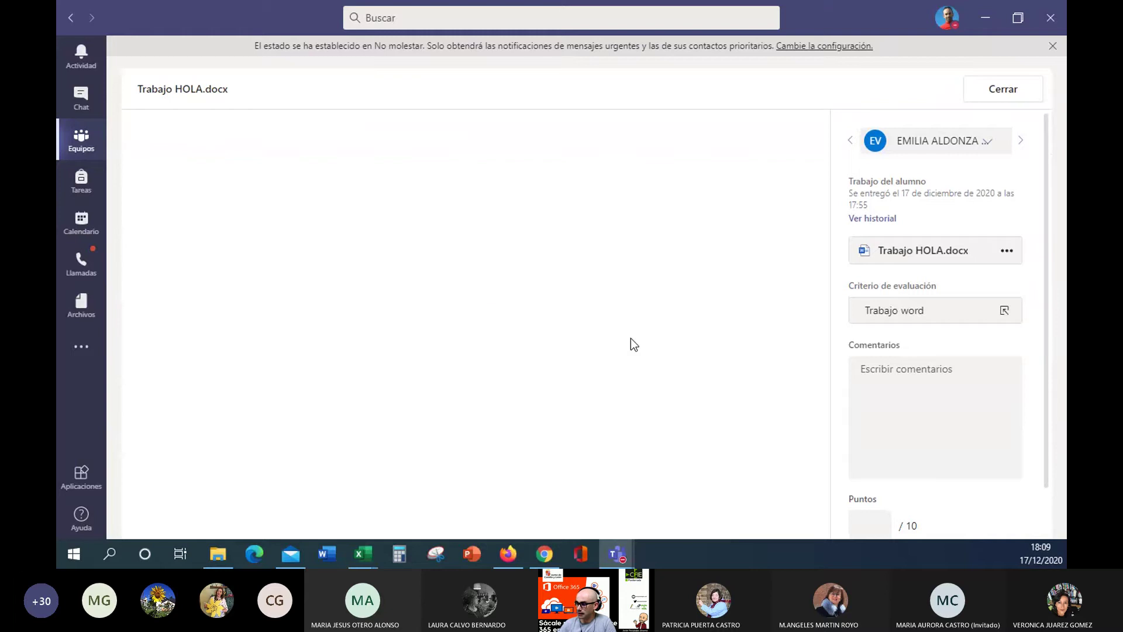
pyautogui.scroll(-1, 864, 417)
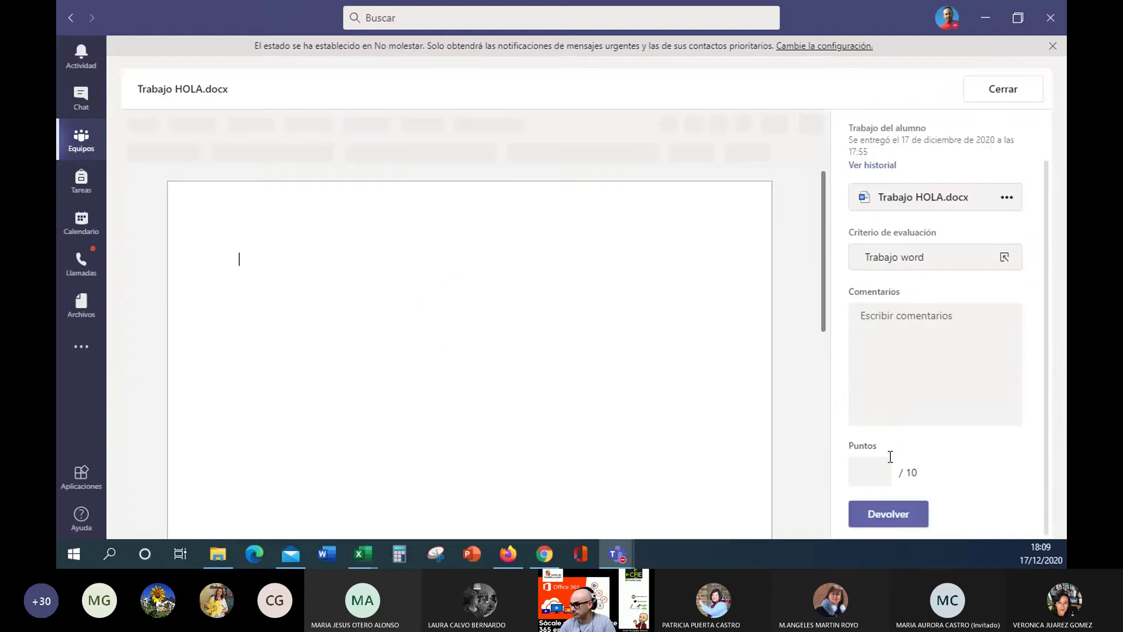
pyautogui.click(1011, 98)
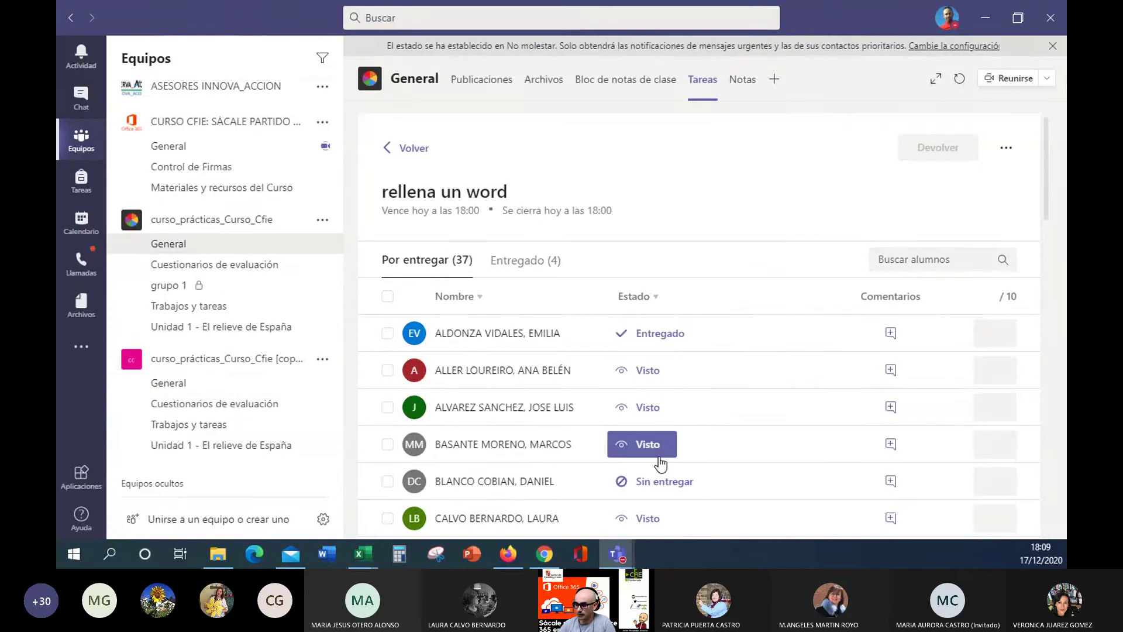
# Step: Try to rate the Entrega criterion as "Bien" in the "Trabajo word" rubric of the first student's submission
pyautogui.click(662, 335)
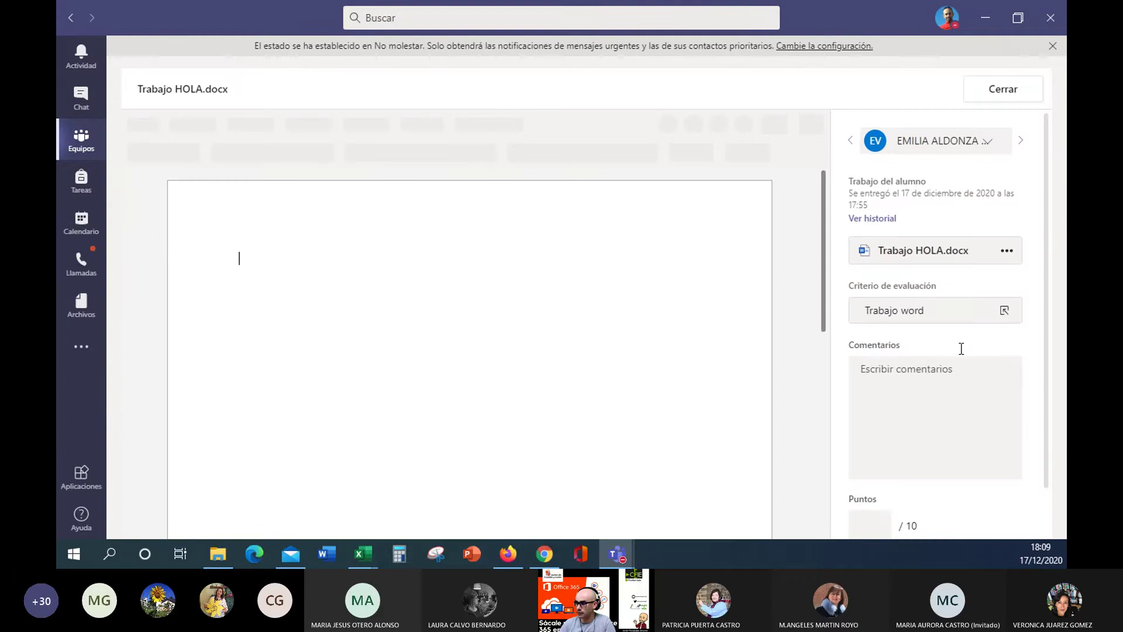
pyautogui.click(1004, 311)
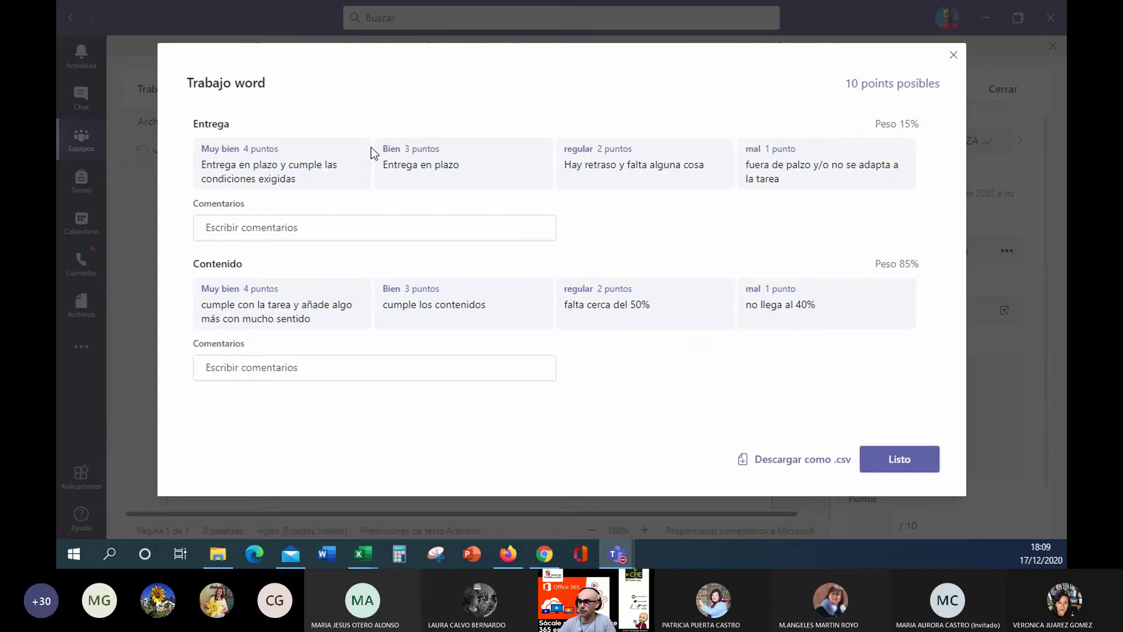
pyautogui.click(439, 175)
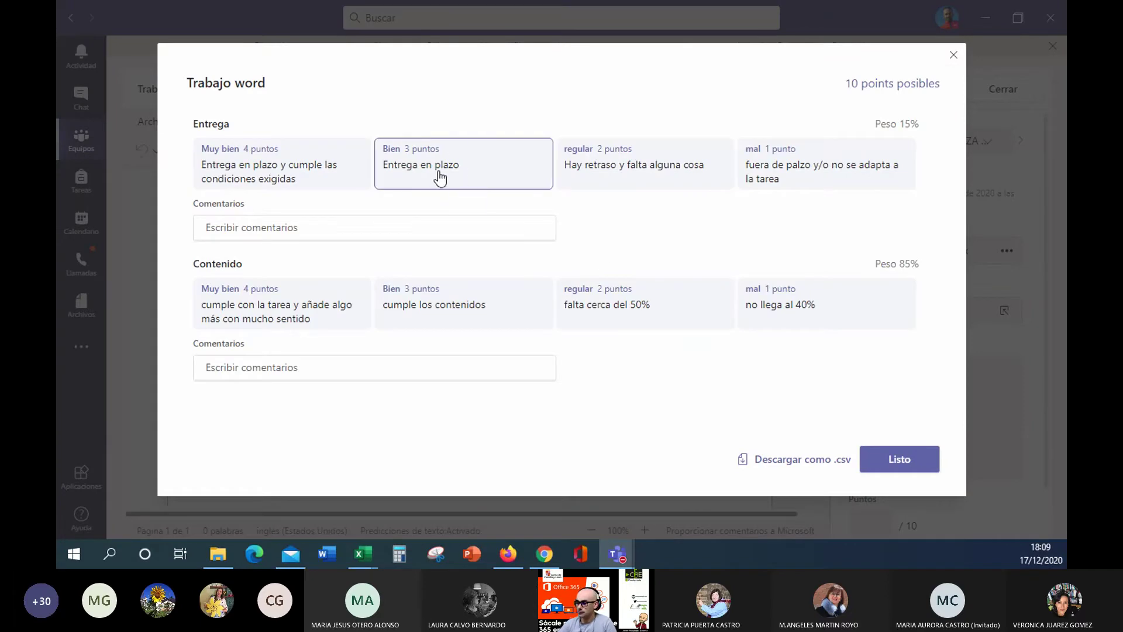
pyautogui.click(462, 170)
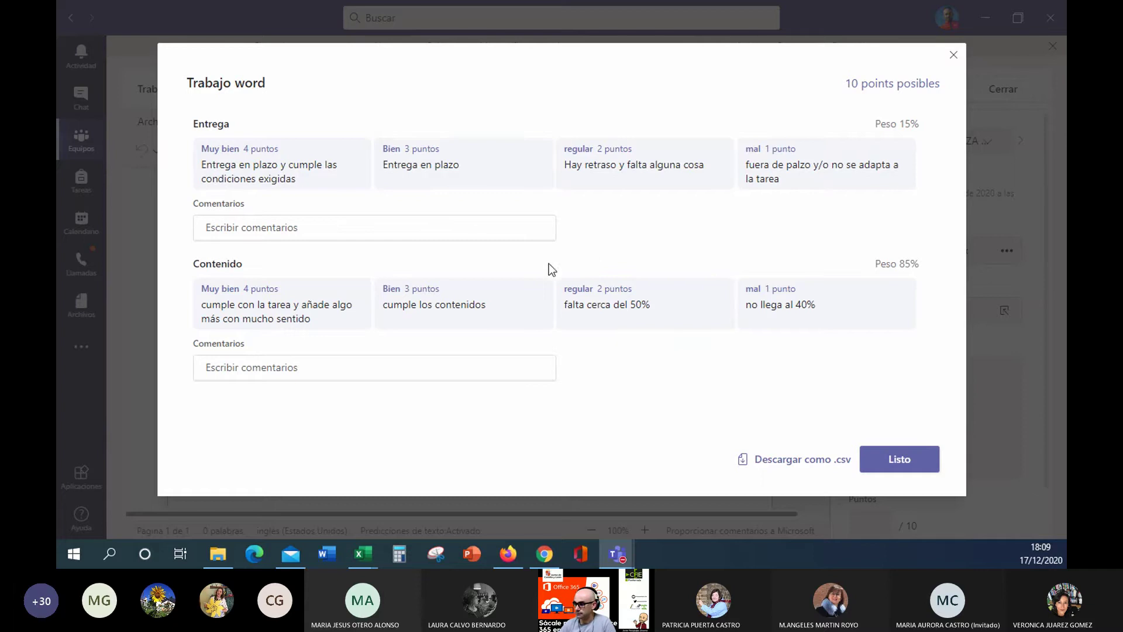
pyautogui.click(305, 225)
pyautogui.click(402, 171)
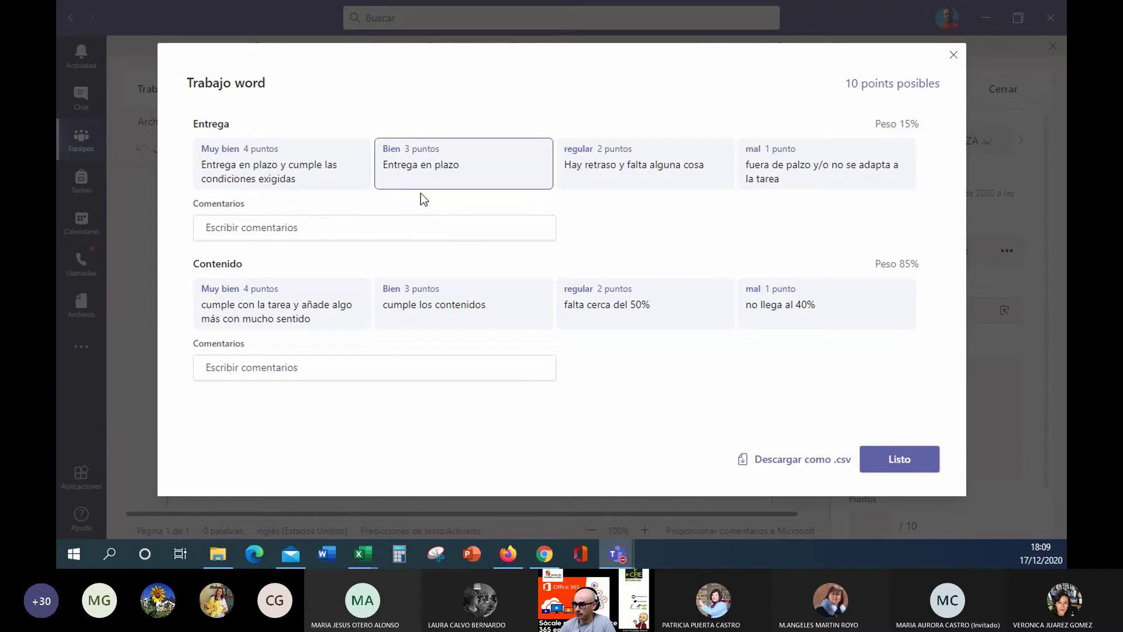
pyautogui.click(953, 55)
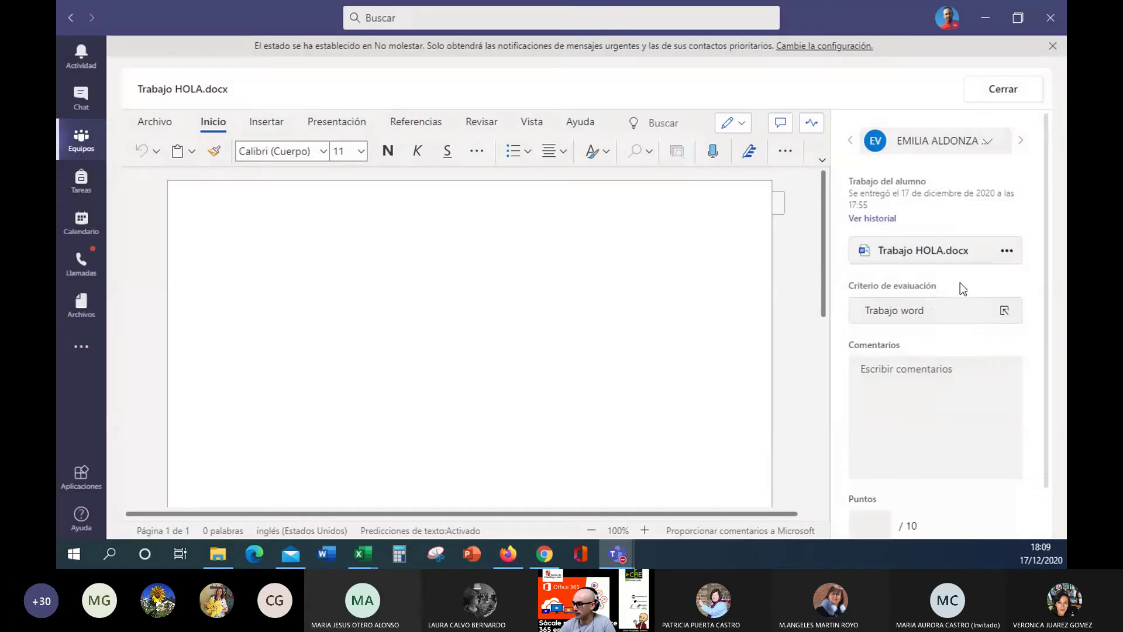
# Step: Examine the rubric levels for the first student's submission again, and close the rubric and the submission
pyautogui.click(1004, 311)
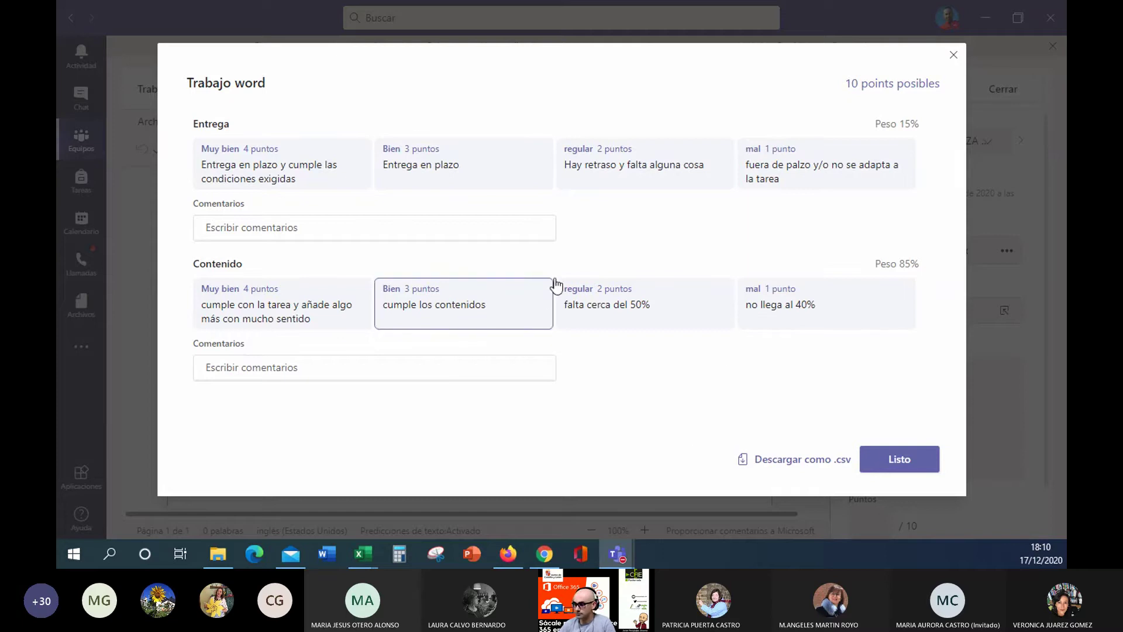
pyautogui.moveTo(480, 256); pyautogui.dragTo(475, 192)
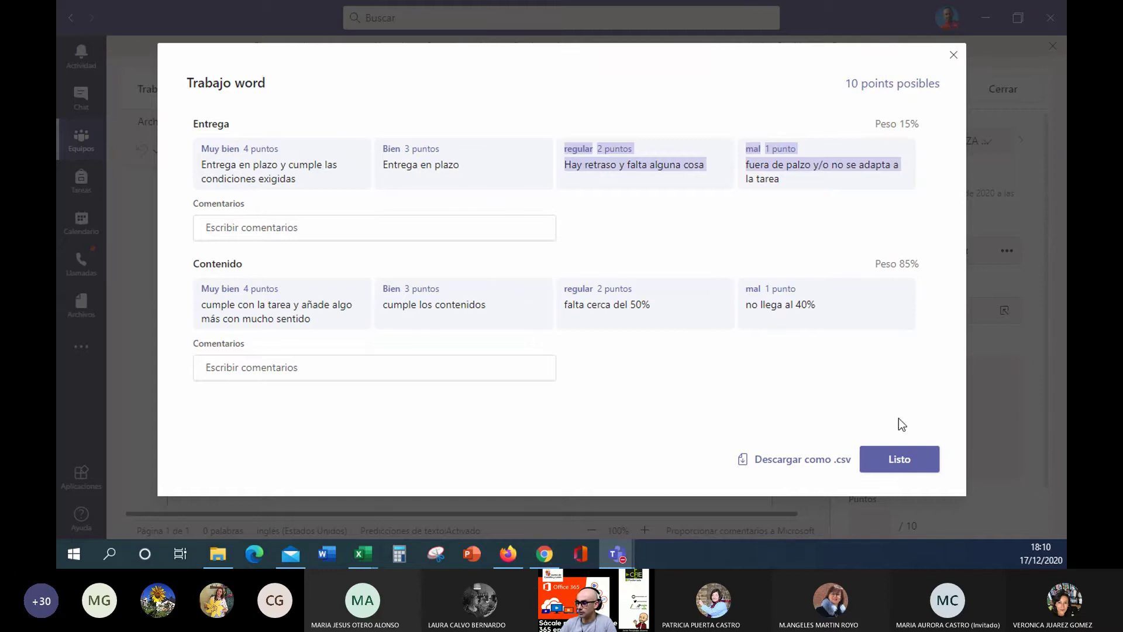
pyautogui.click(928, 472)
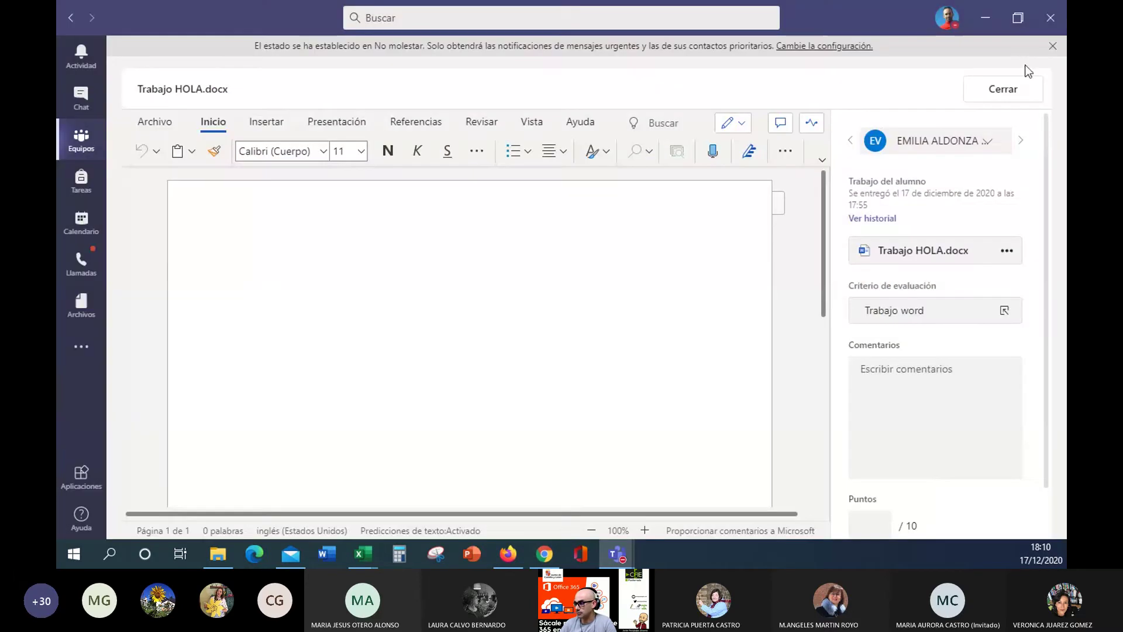
pyautogui.click(1021, 98)
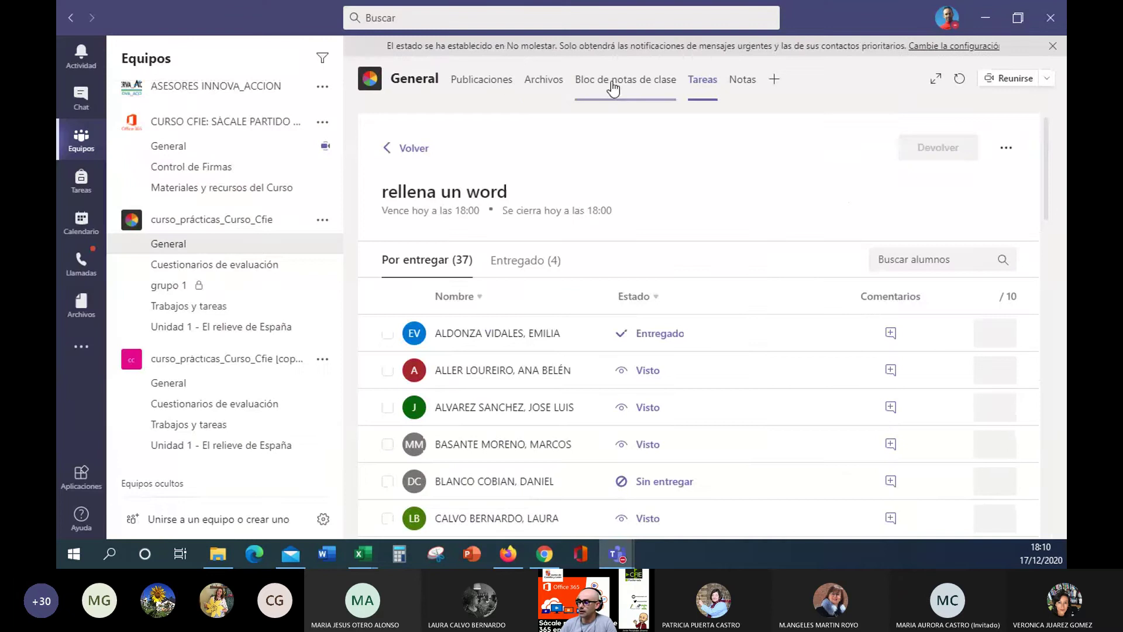
# Step: Leave the task for the class notebook, and return to the assignments to reopen "rellena un word"
pyautogui.click(609, 94)
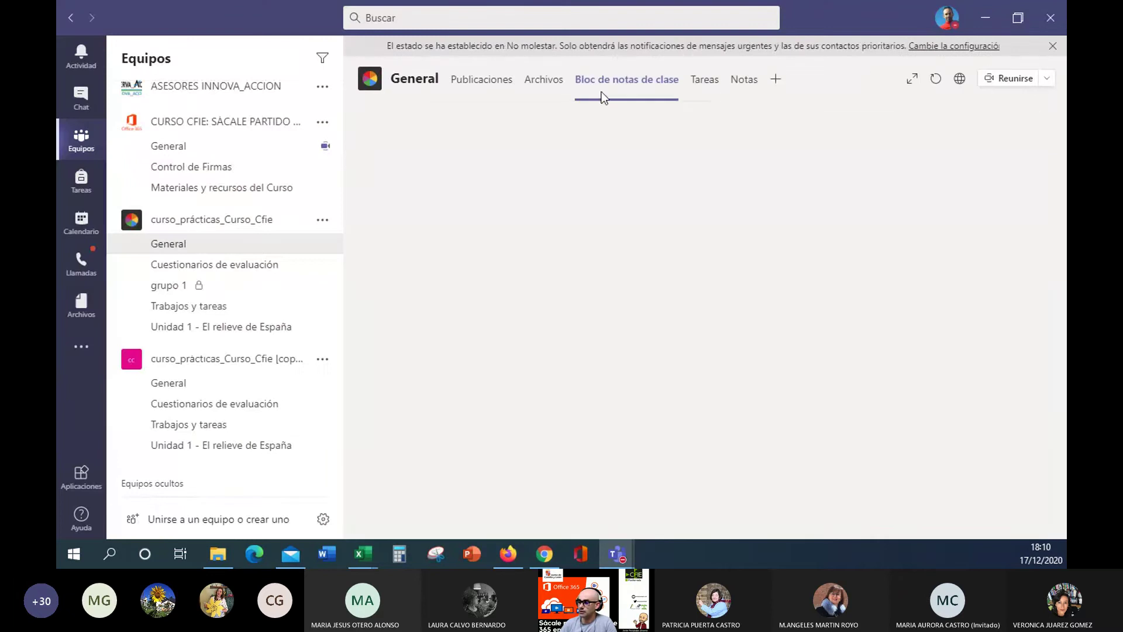
pyautogui.click(713, 83)
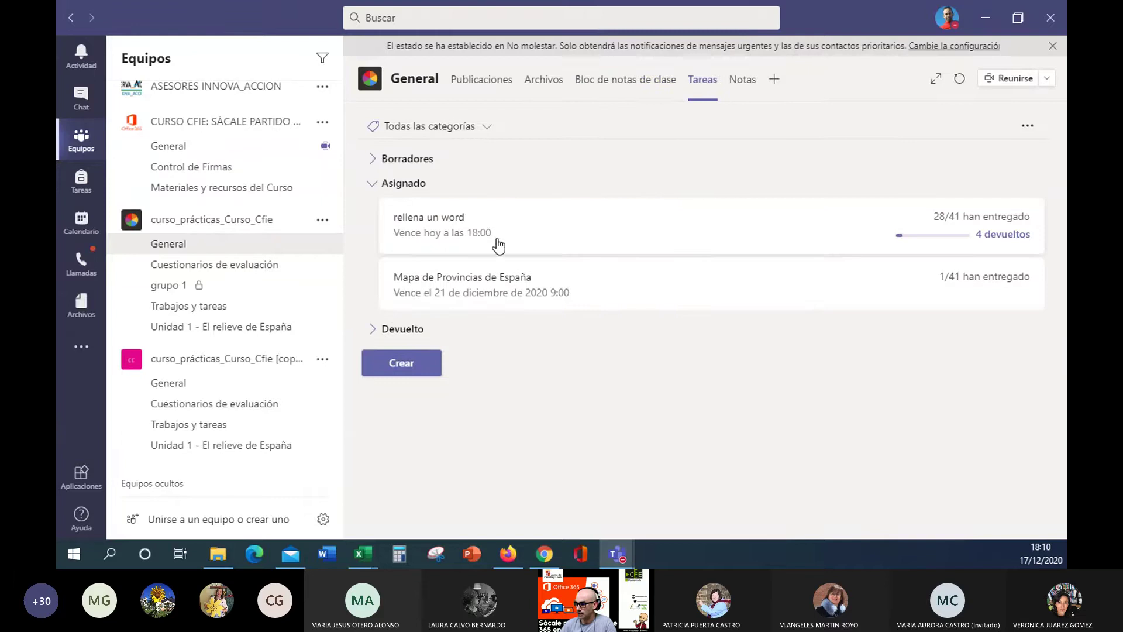
pyautogui.click(496, 237)
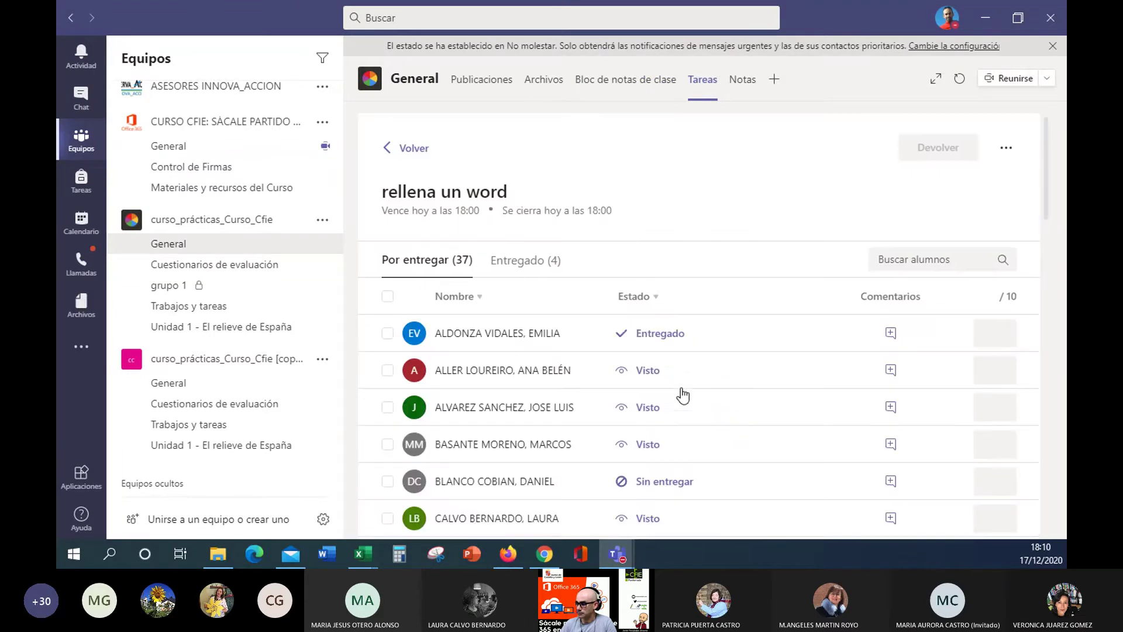
# Step: Grade the next delivered submission with the "Trabajo word" rubric, rating Entrega as "Bien" and Contenido as "Muy bien"
pyautogui.scroll(-1, 651, 413)
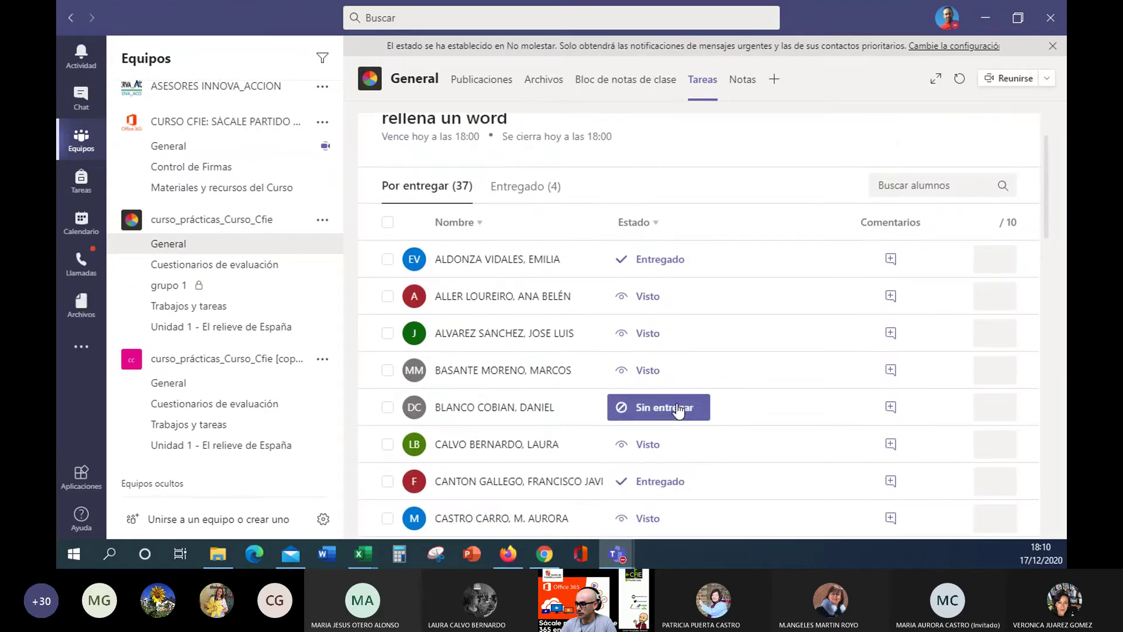
pyautogui.click(655, 490)
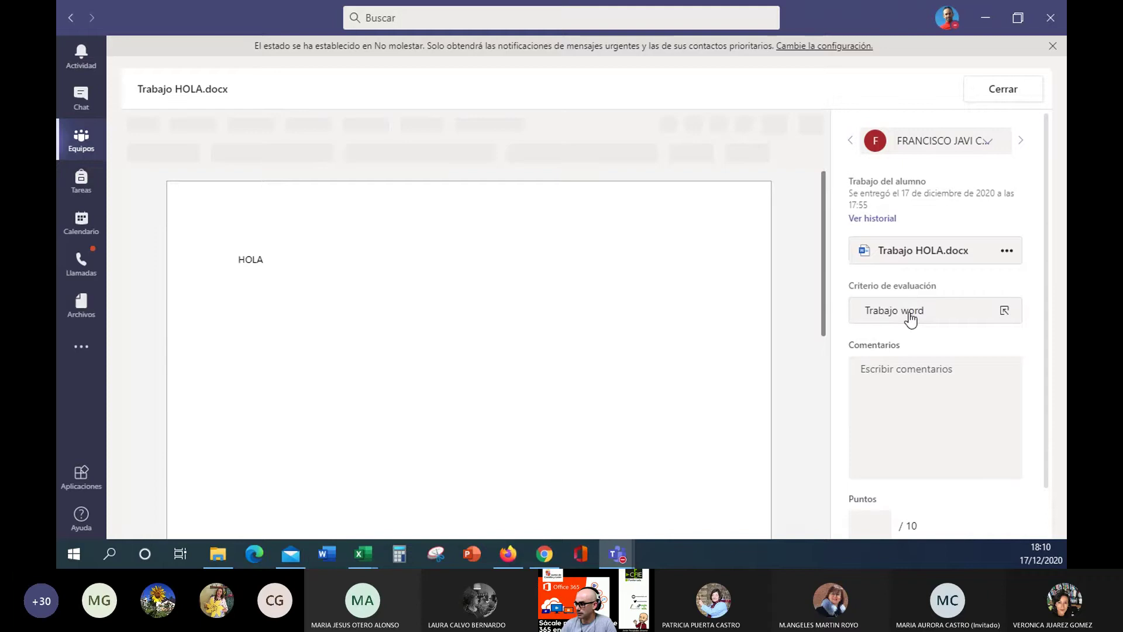
pyautogui.click(910, 314)
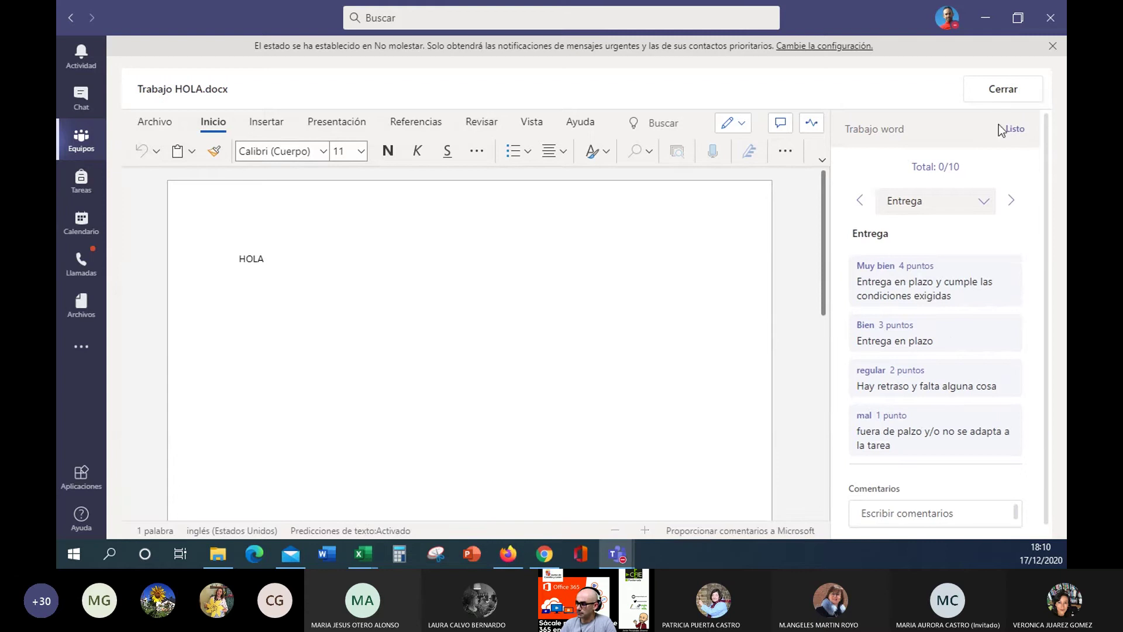
pyautogui.click(1015, 129)
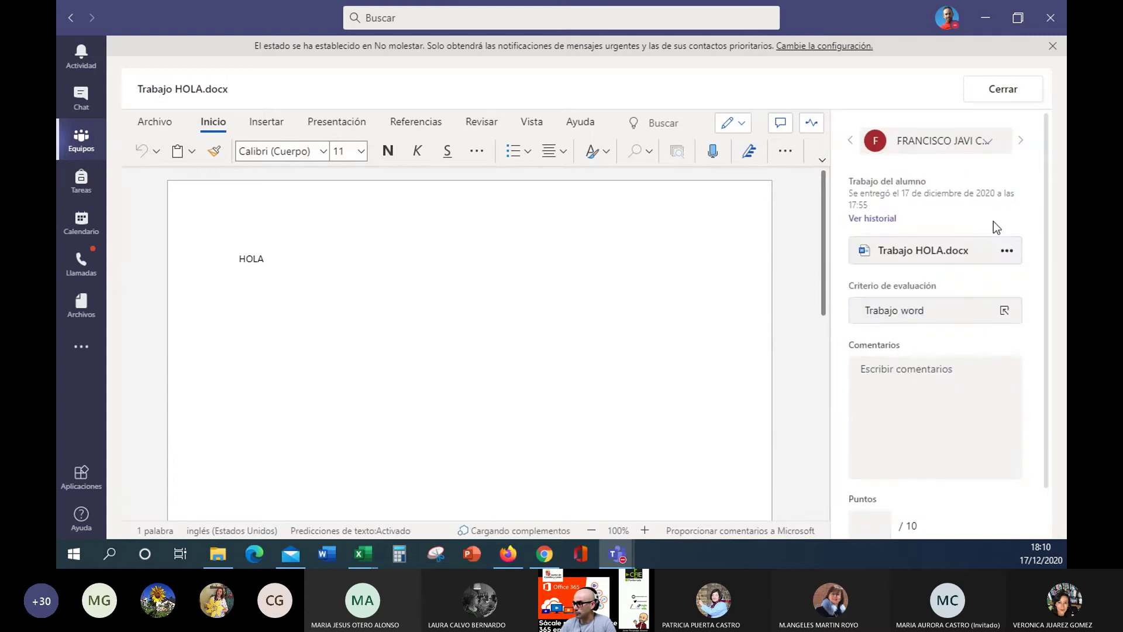
pyautogui.click(1006, 314)
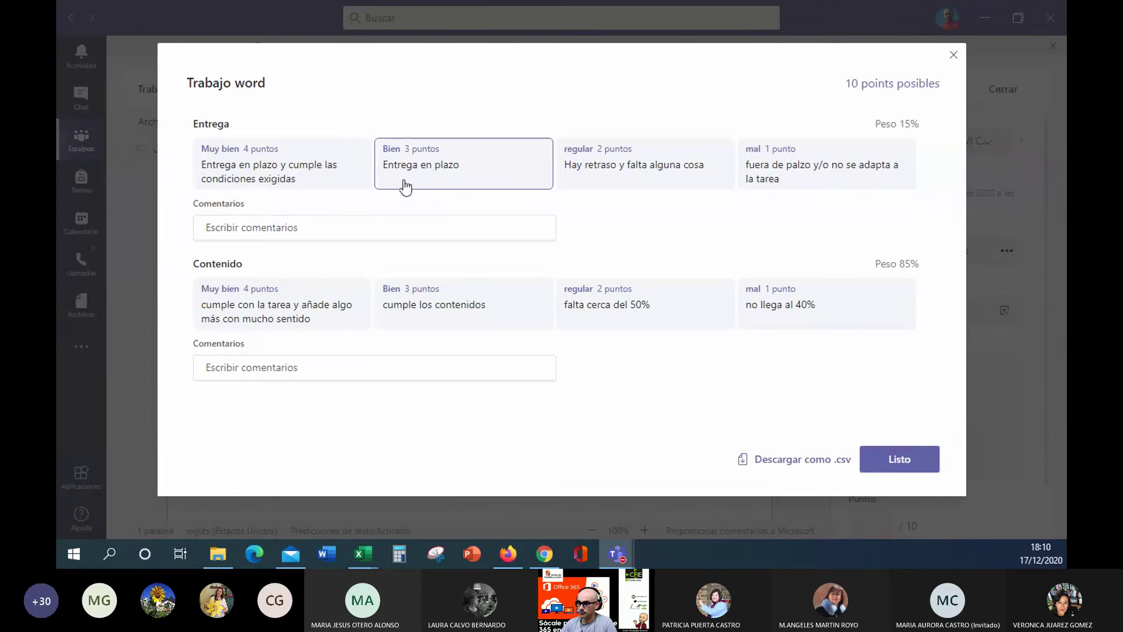
pyautogui.click(424, 164)
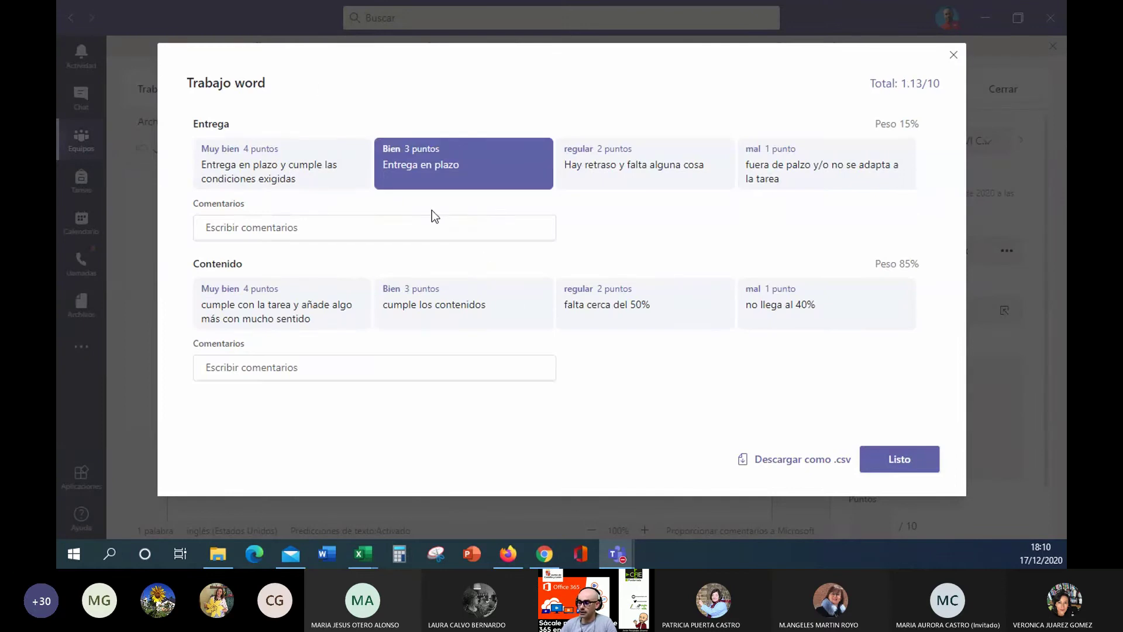
pyautogui.click(322, 314)
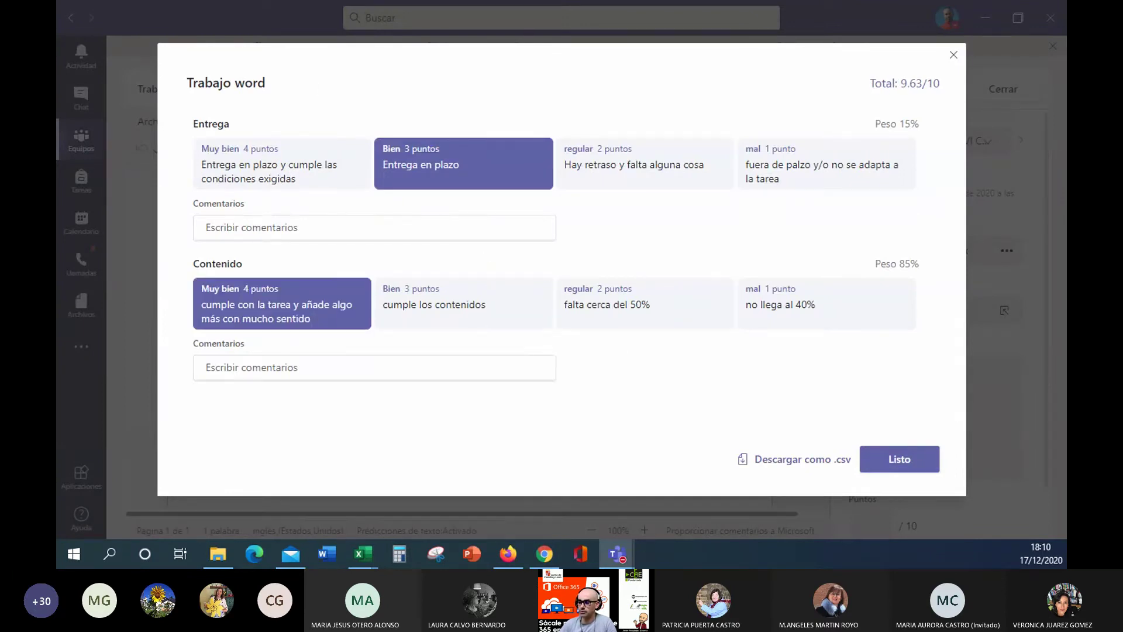
pyautogui.click(903, 463)
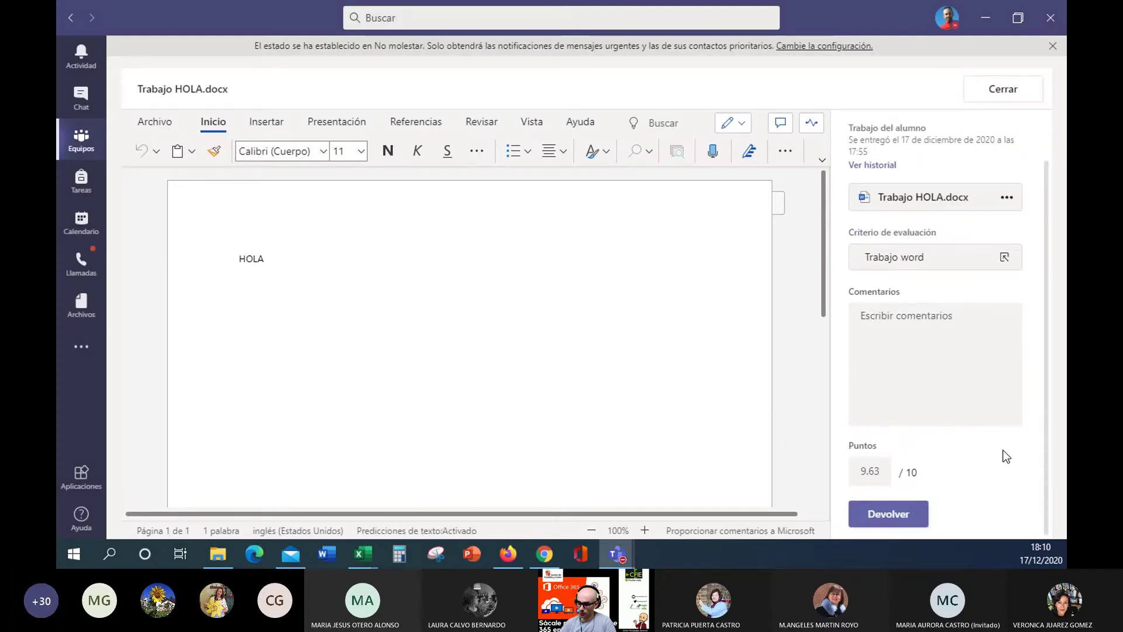
# Step: Magnify the screen around the submission's Puntos score, circle it in red, and leave the magnified view
pyautogui.hotkey('ctrl', '1')
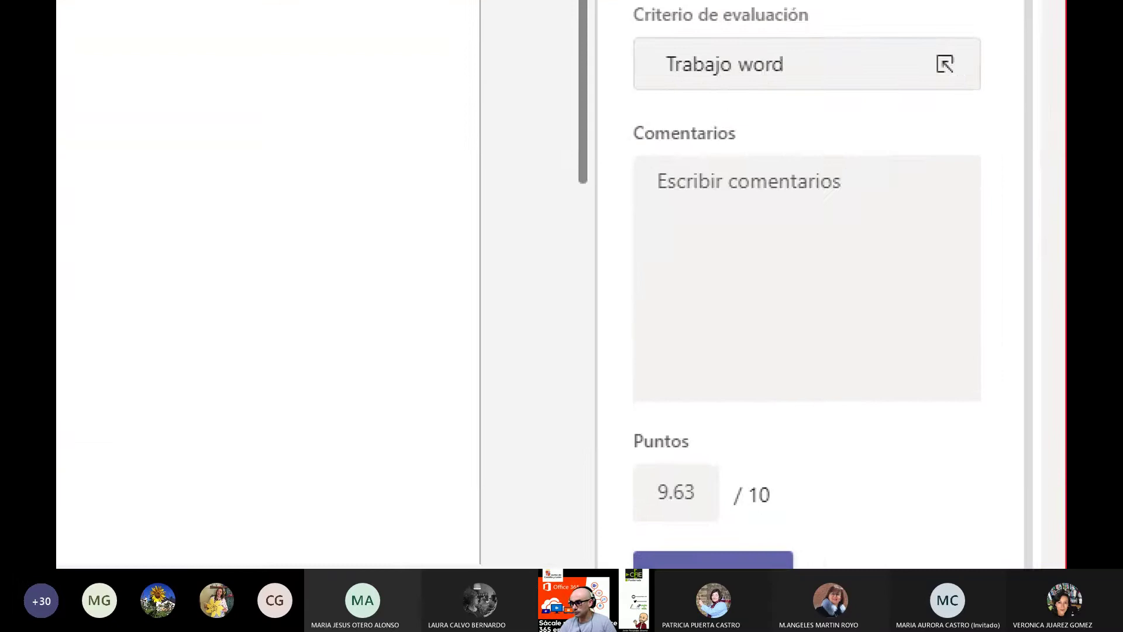
pyautogui.click(940, 535)
pyautogui.moveTo(858, 332)
pyautogui.mouseDown()
pyautogui.moveTo(781, 382)
pyautogui.moveTo(807, 335)
pyautogui.mouseUp()
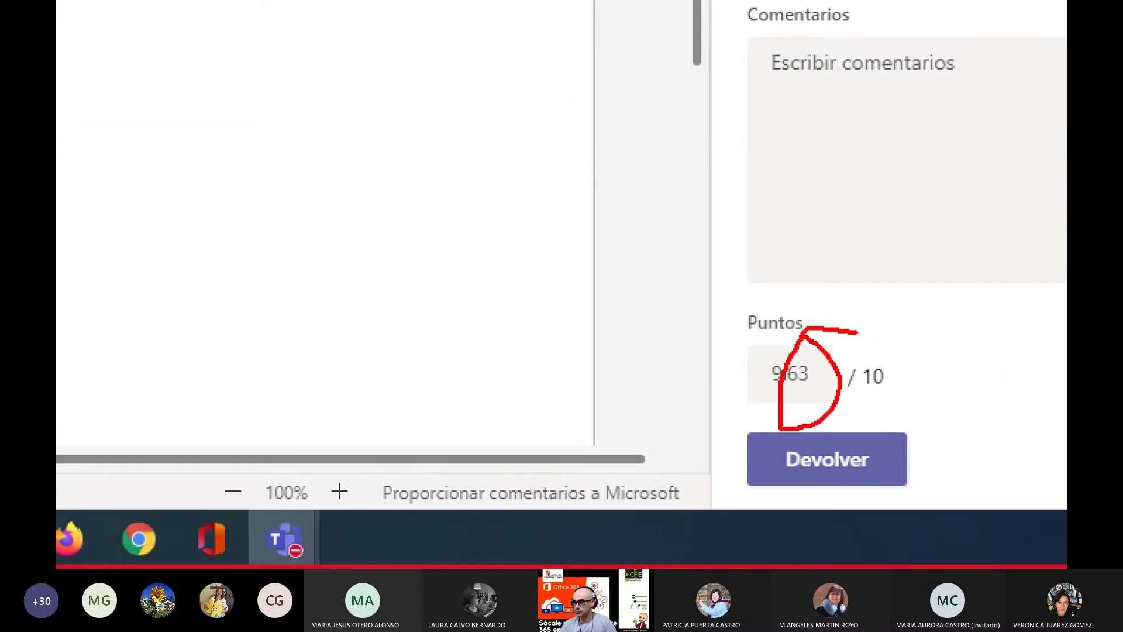
pyautogui.press('Escape')
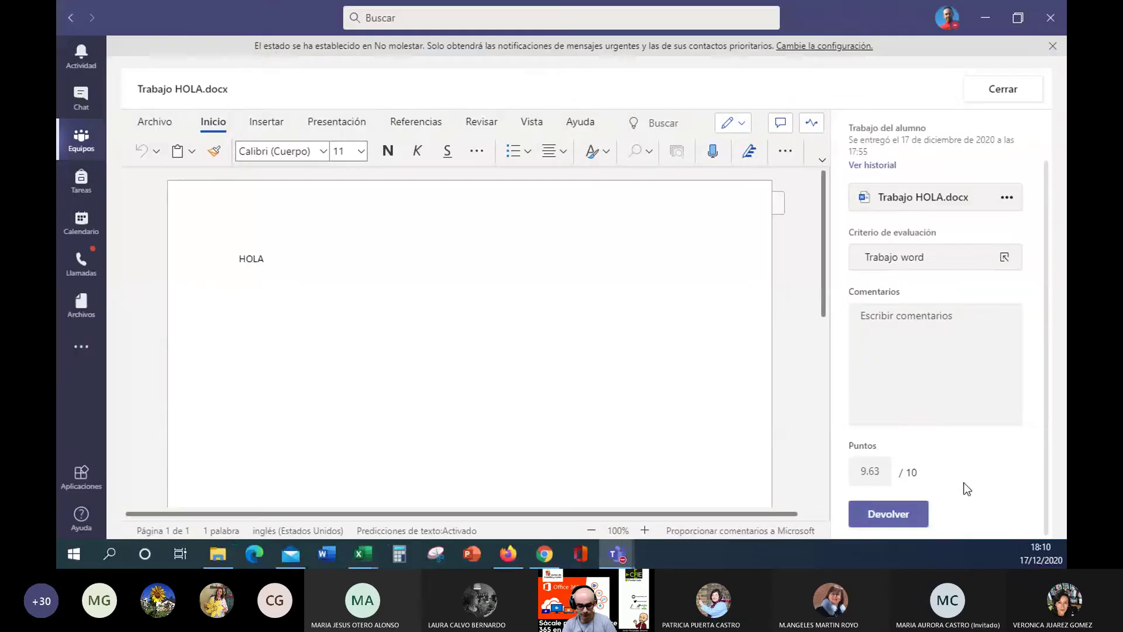
pyautogui.hotkey('ctrl', '1')
pyautogui.click(874, 428)
pyautogui.moveTo(875, 429); pyautogui.dragTo(878, 481)
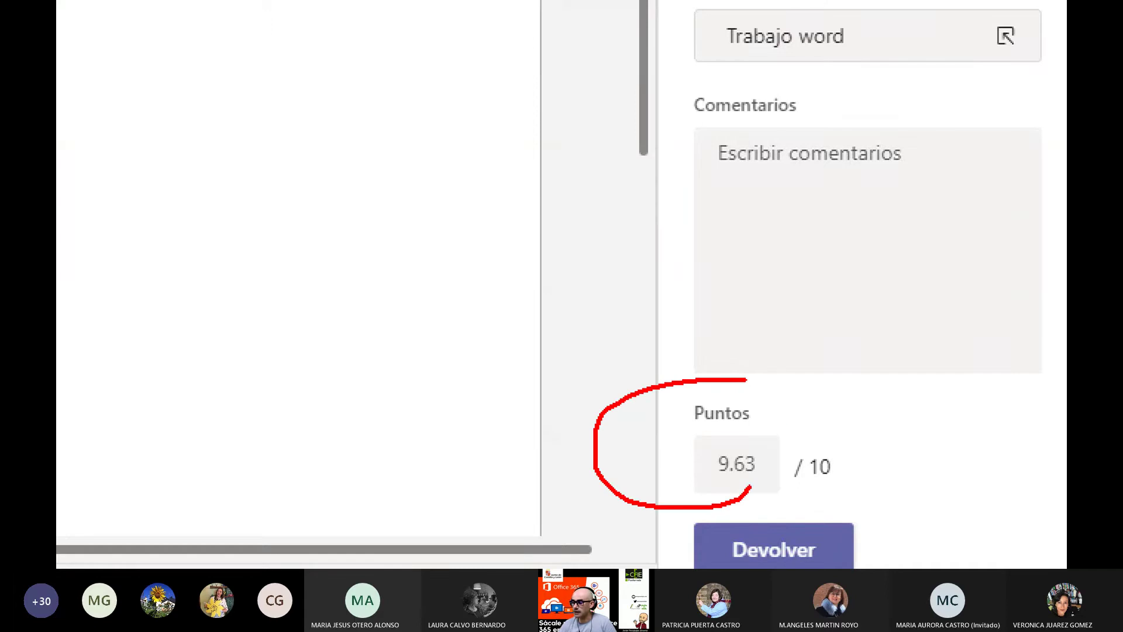
pyautogui.scroll(-2, 792, 406)
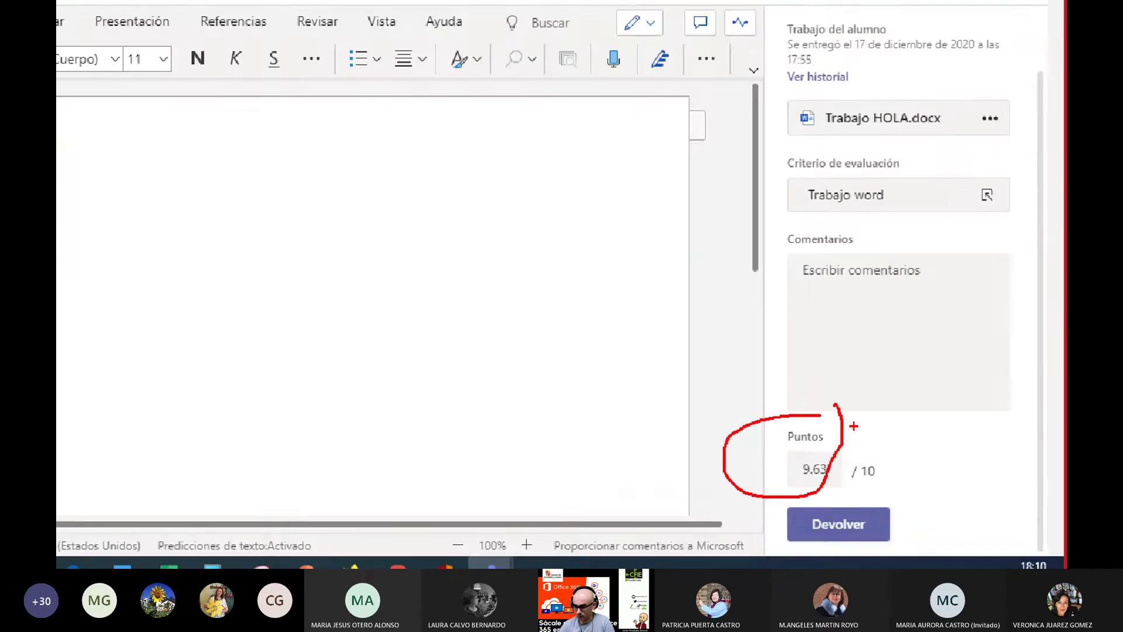
pyautogui.press('Escape')
# Step: Return the graded submission to the student and close it
pyautogui.click(904, 512)
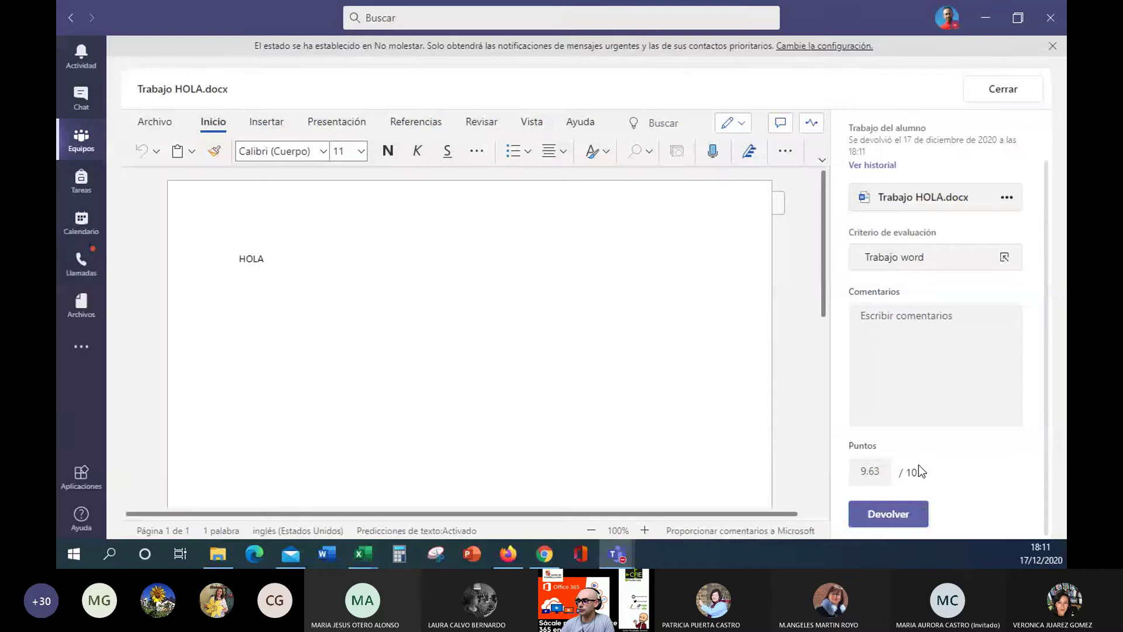
pyautogui.click(985, 92)
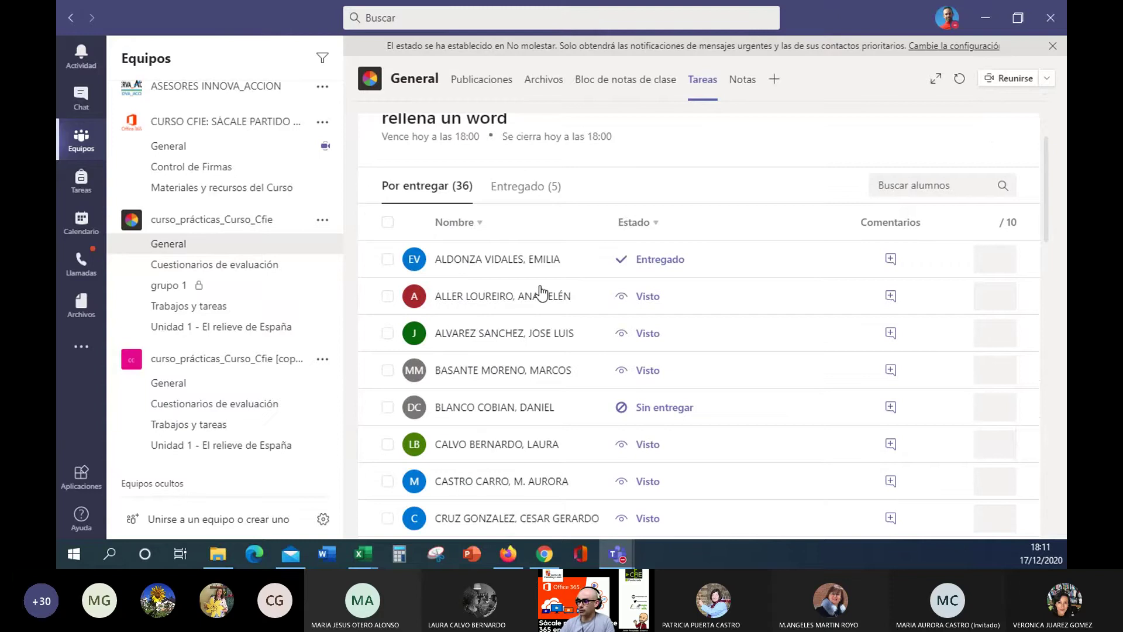
# Step: Review the "Trabajo word" rubric ratings of the just-returned submission among the delivered ones, and close it without adding comments
pyautogui.click(654, 283)
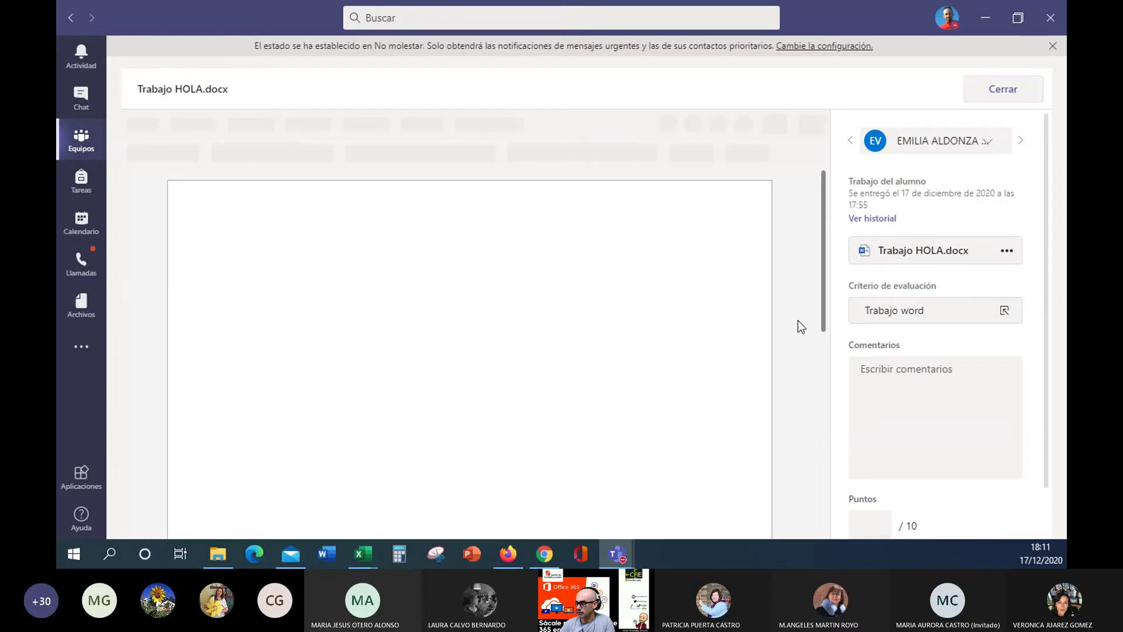
pyautogui.press('Escape')
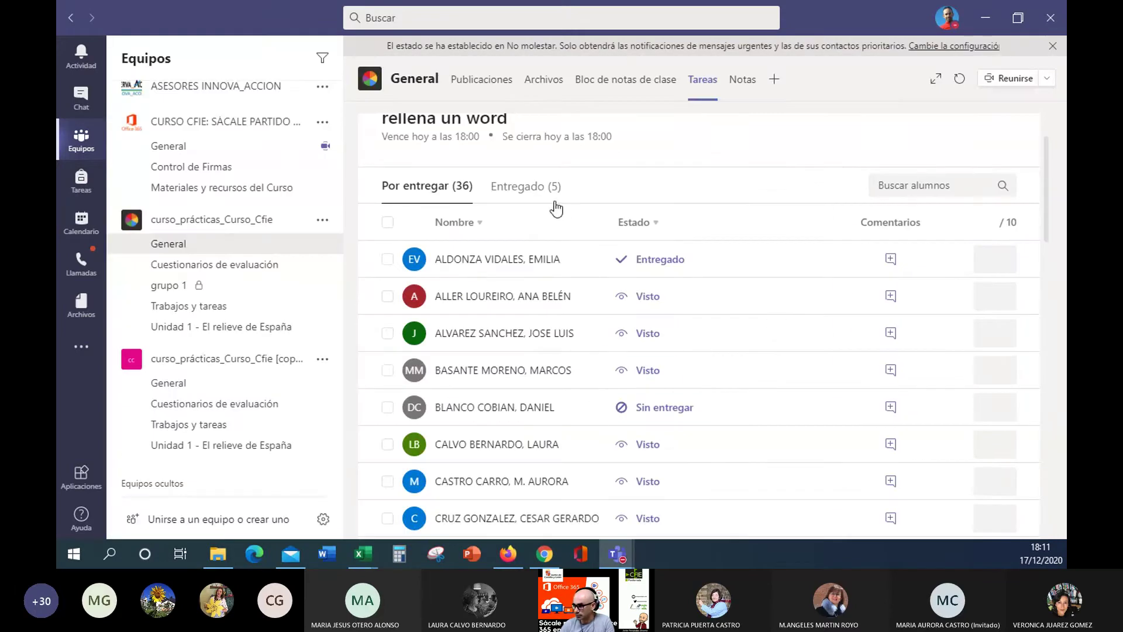
pyautogui.click(527, 188)
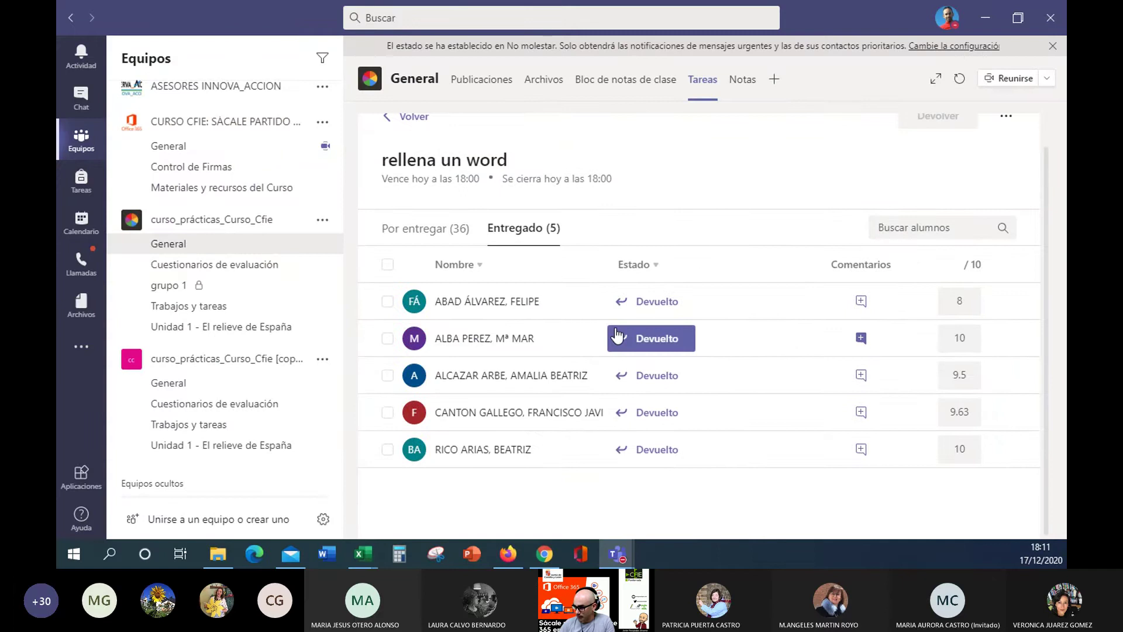
pyautogui.click(652, 412)
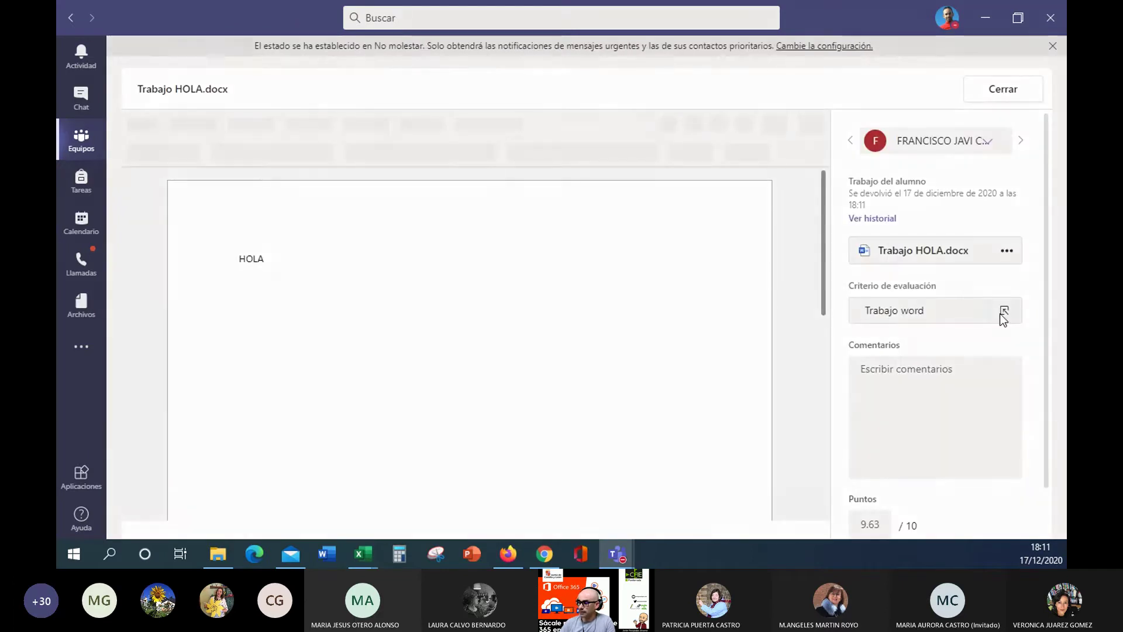
pyautogui.click(1004, 312)
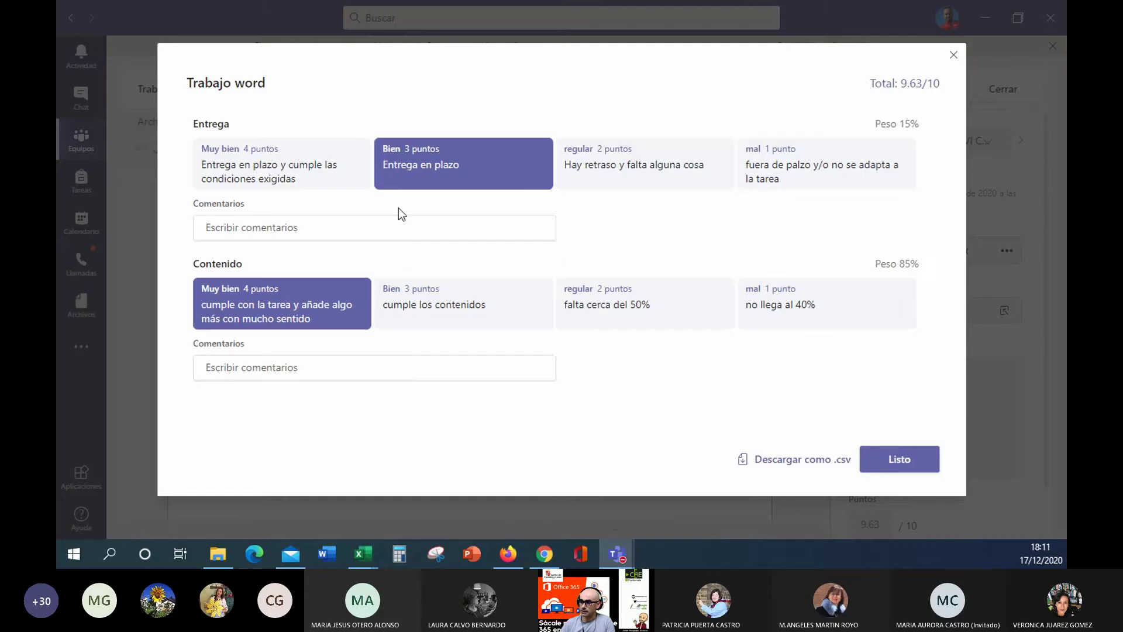
pyautogui.click(240, 225)
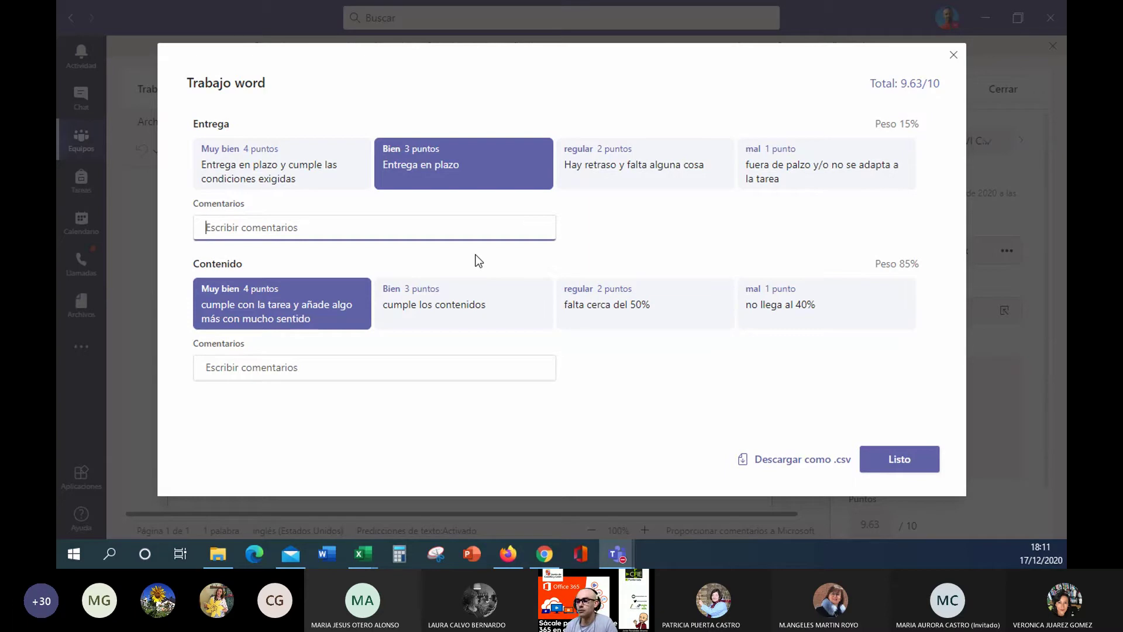
pyautogui.click(952, 55)
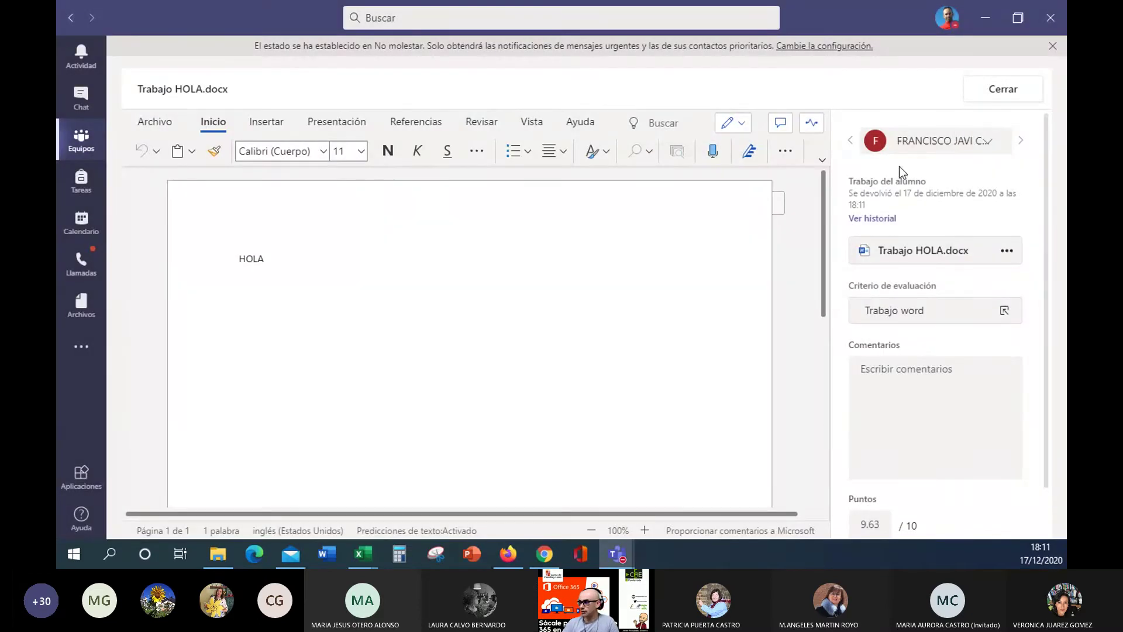
pyautogui.click(1007, 96)
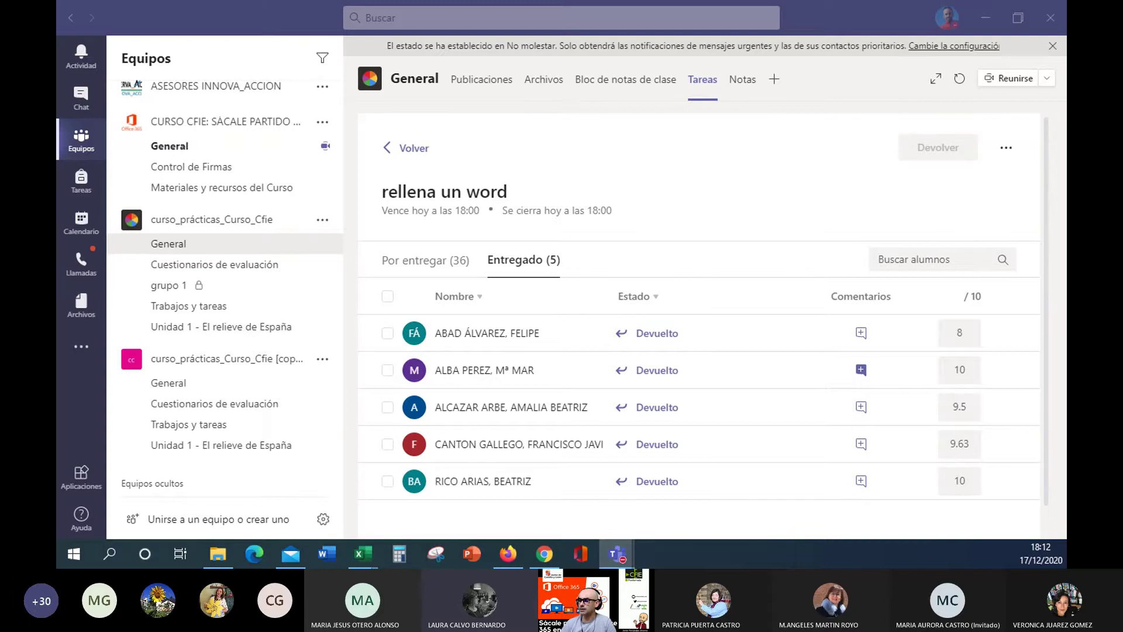
# Step: Open "rellena un word" for editing, examine its attached "Trabajo word" rubric, and close the rubric
pyautogui.click(1007, 148)
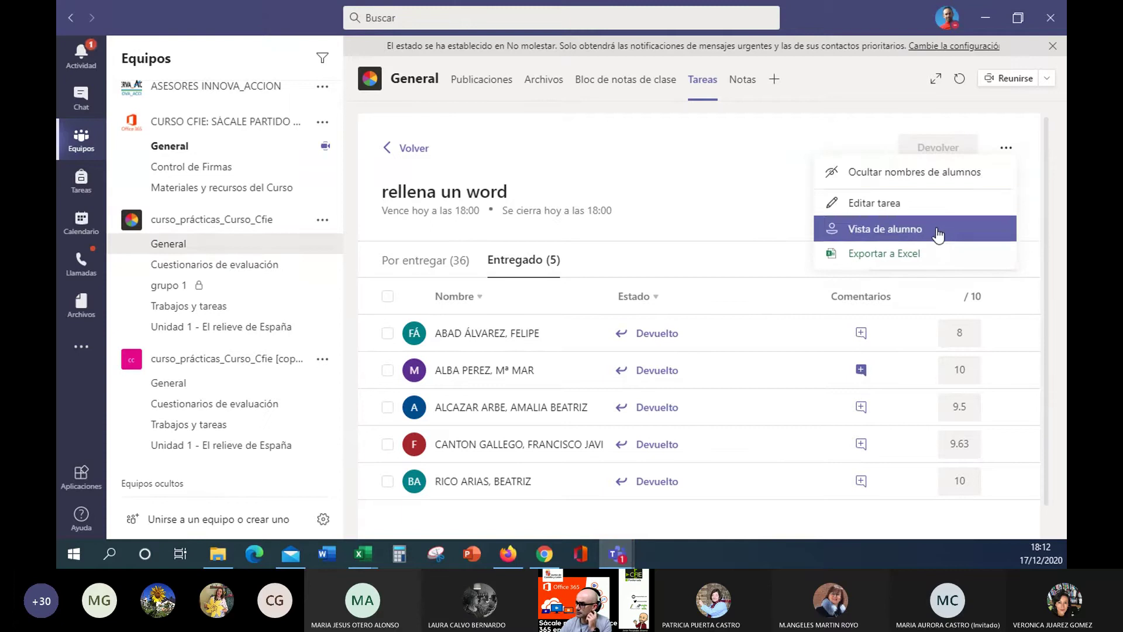
pyautogui.click(904, 202)
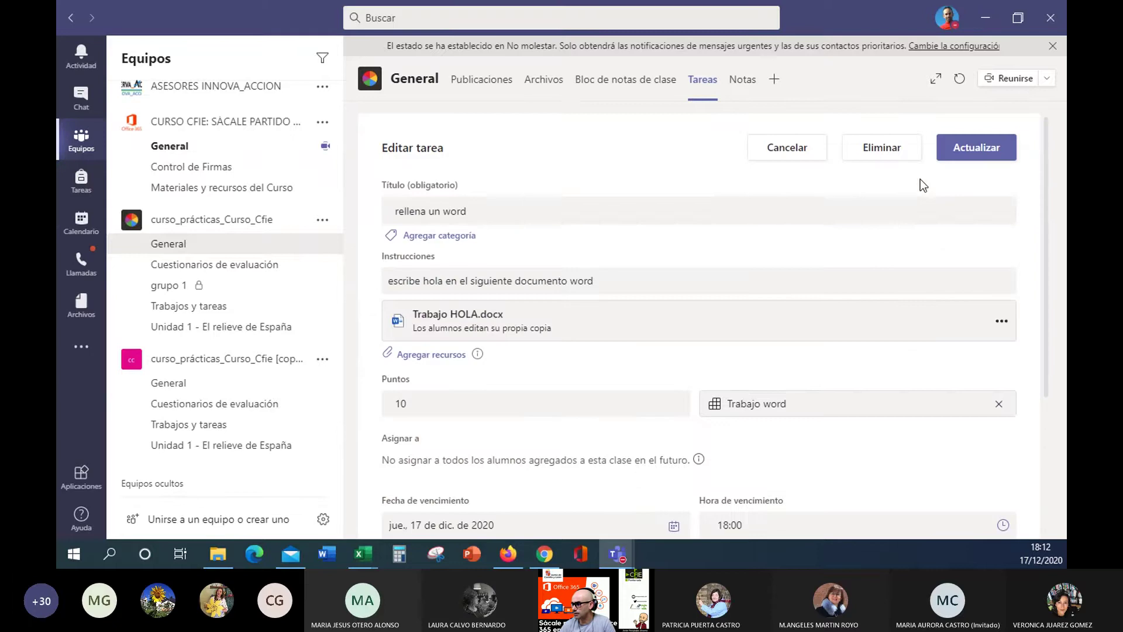
pyautogui.click(767, 408)
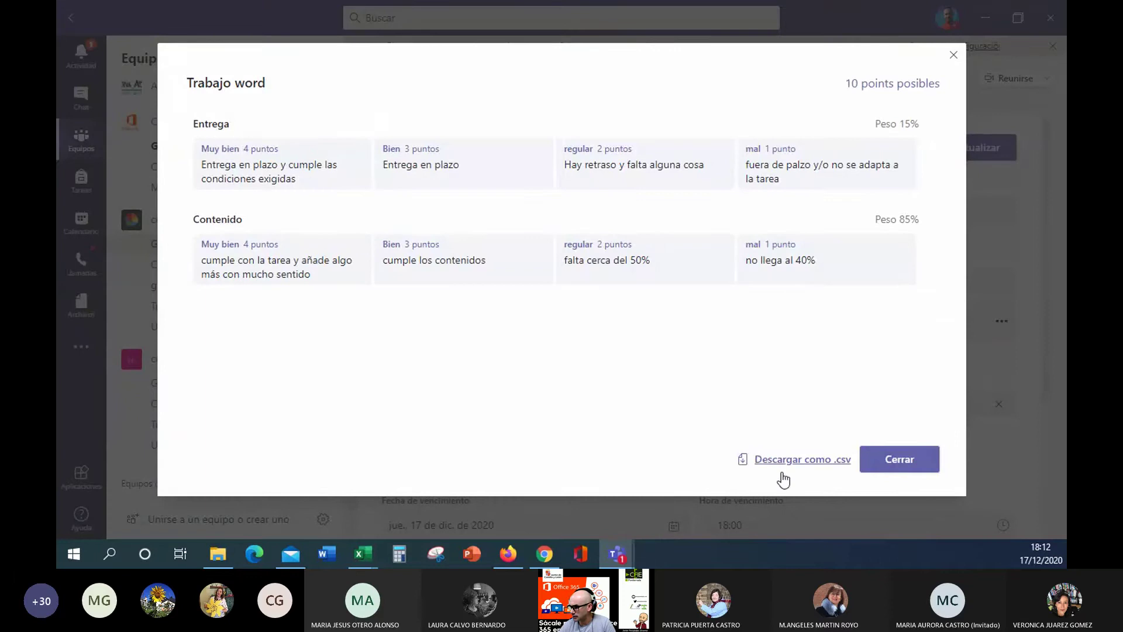
pyautogui.click(954, 56)
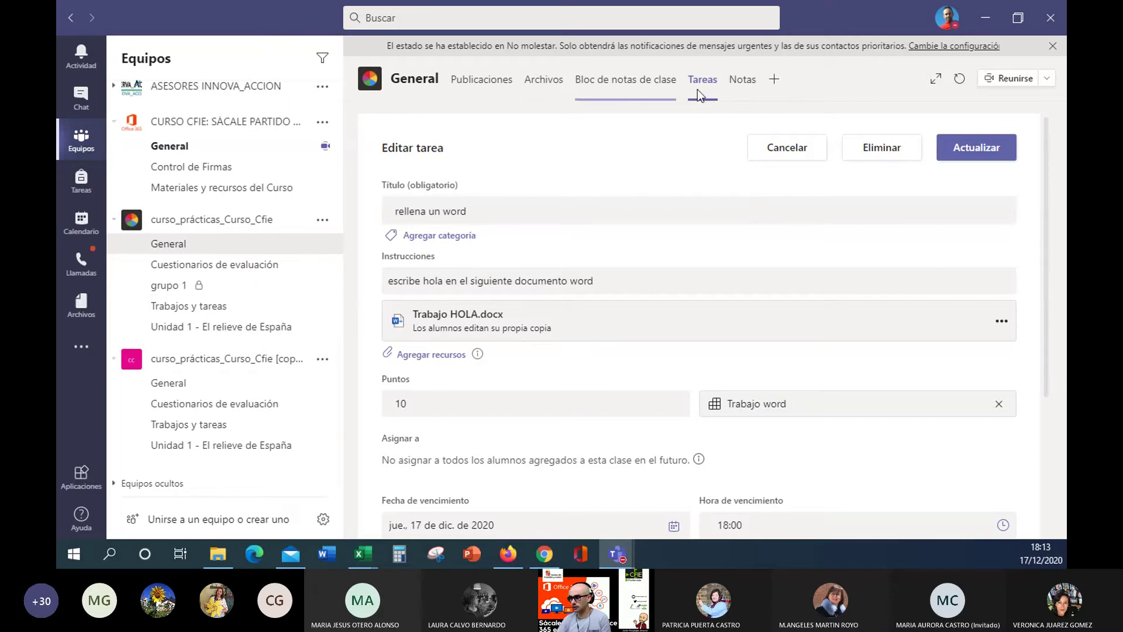
# Step: Go to the class grades and export them to Excel
pyautogui.click(731, 79)
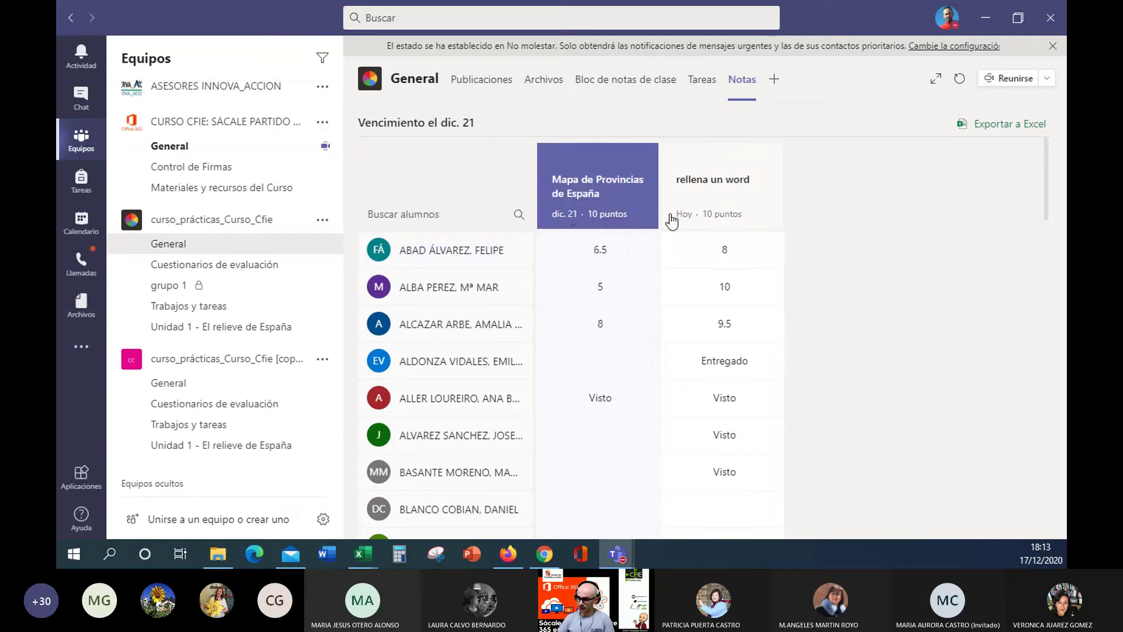
pyautogui.click(1000, 126)
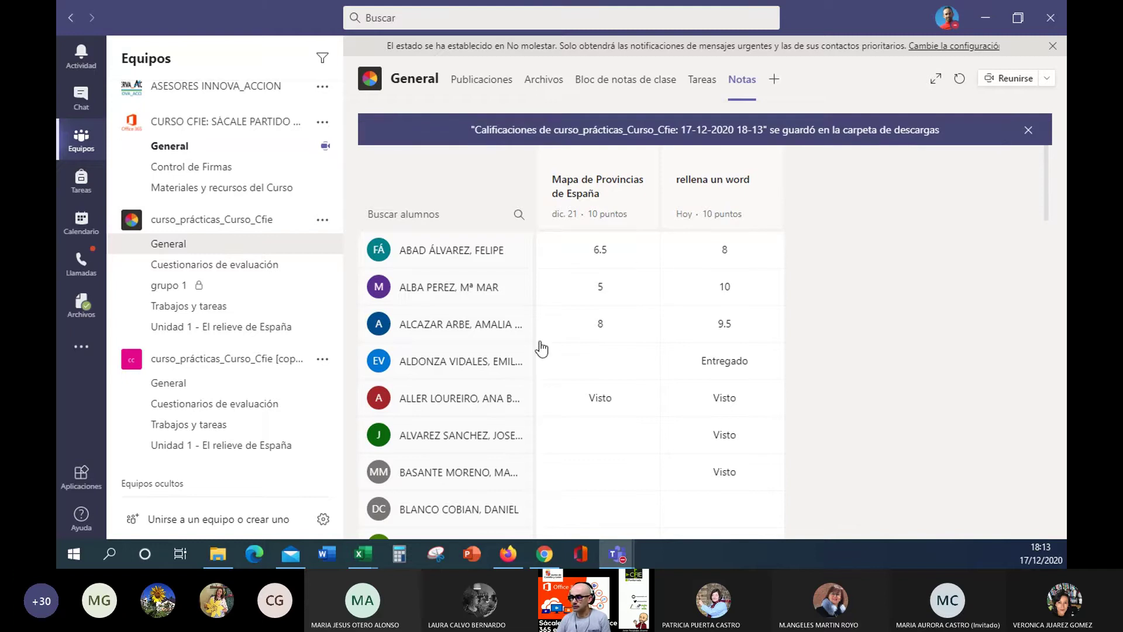
pyautogui.click(217, 554)
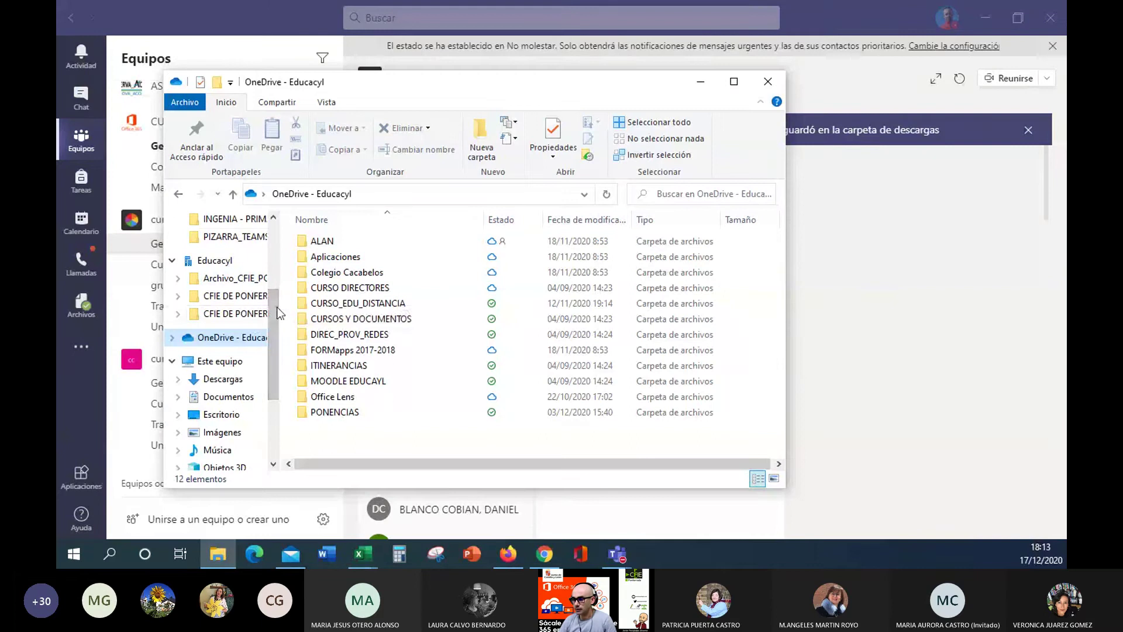
pyautogui.scroll(3, 270, 322)
pyautogui.click(219, 268)
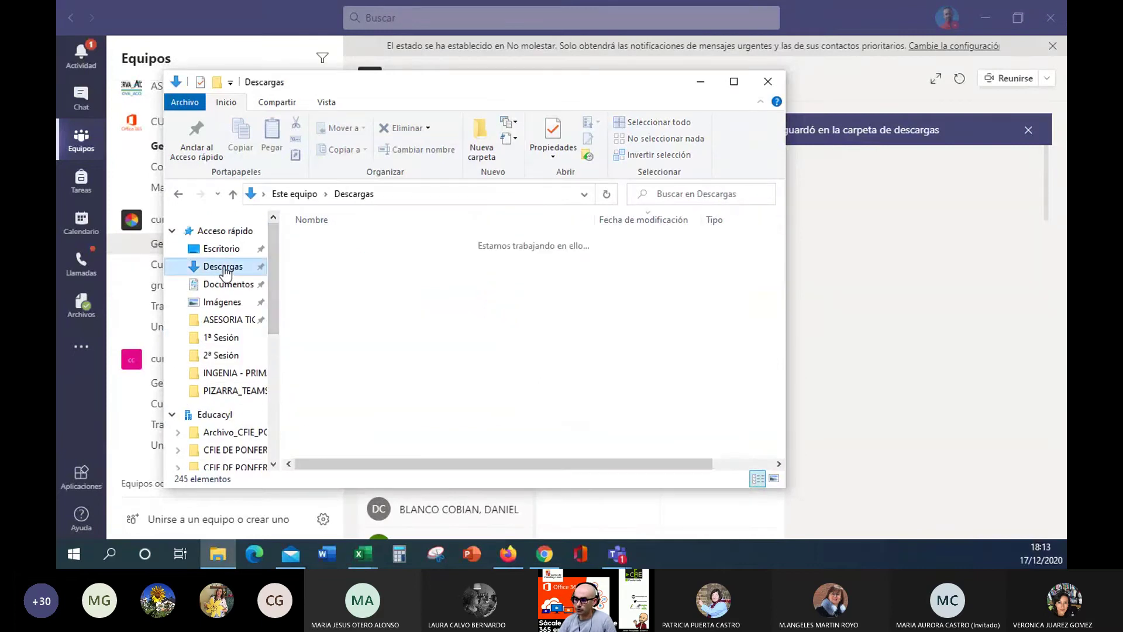
pyautogui.click(335, 268)
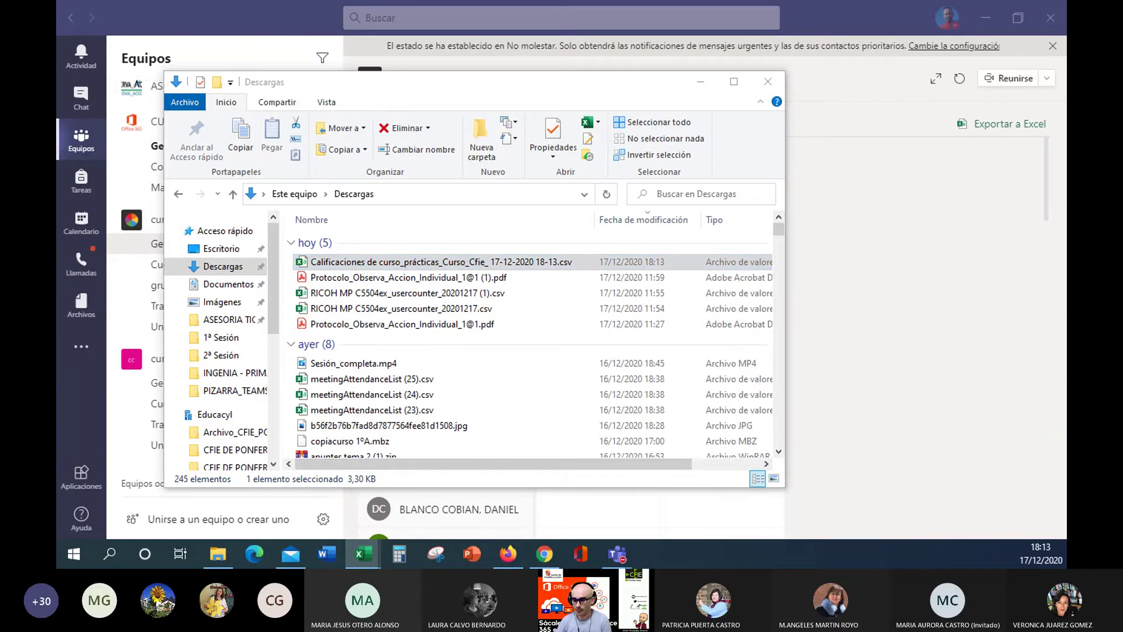
pyautogui.moveTo(390, 26); pyautogui.dragTo(830, 103)
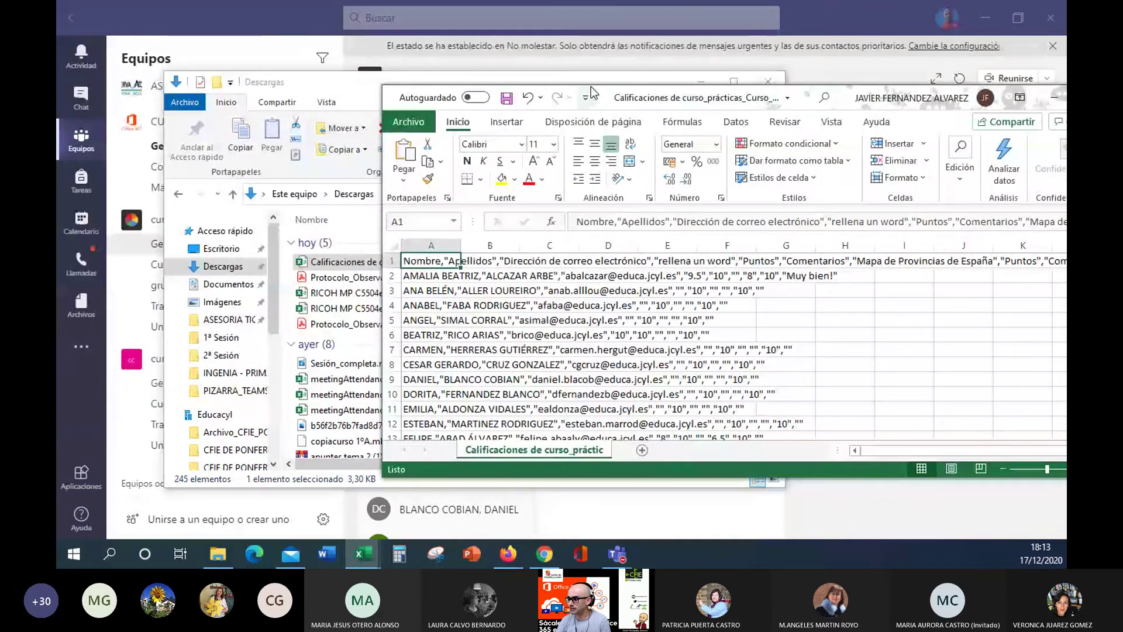
pyautogui.doubleClick(591, 90)
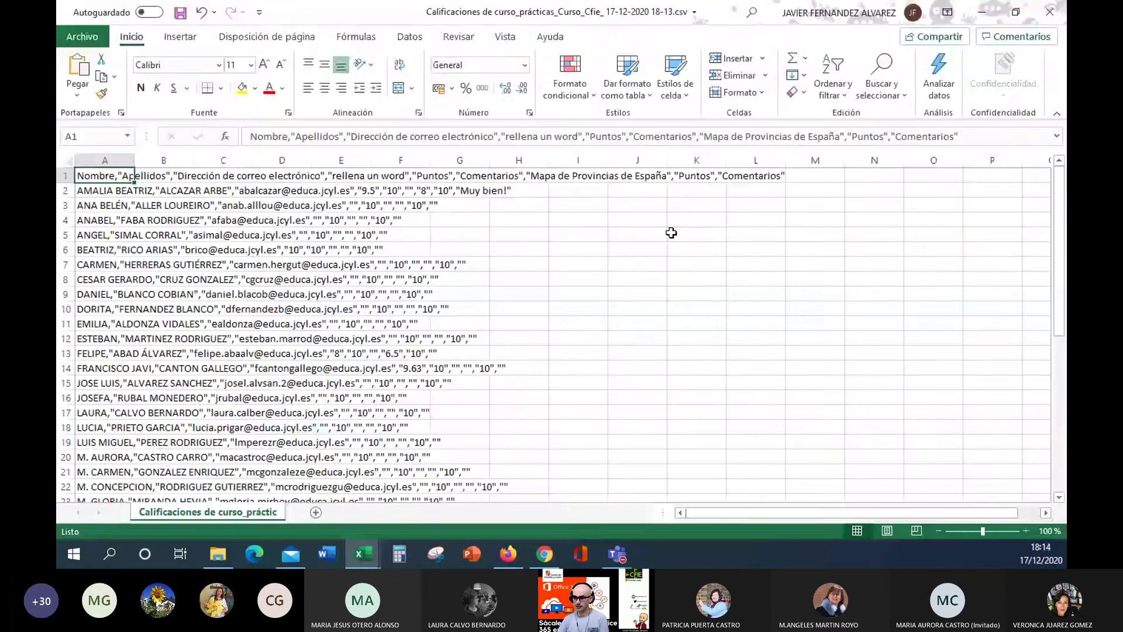
pyautogui.scroll(-2, 553, 390)
pyautogui.scroll(2, 561, 387)
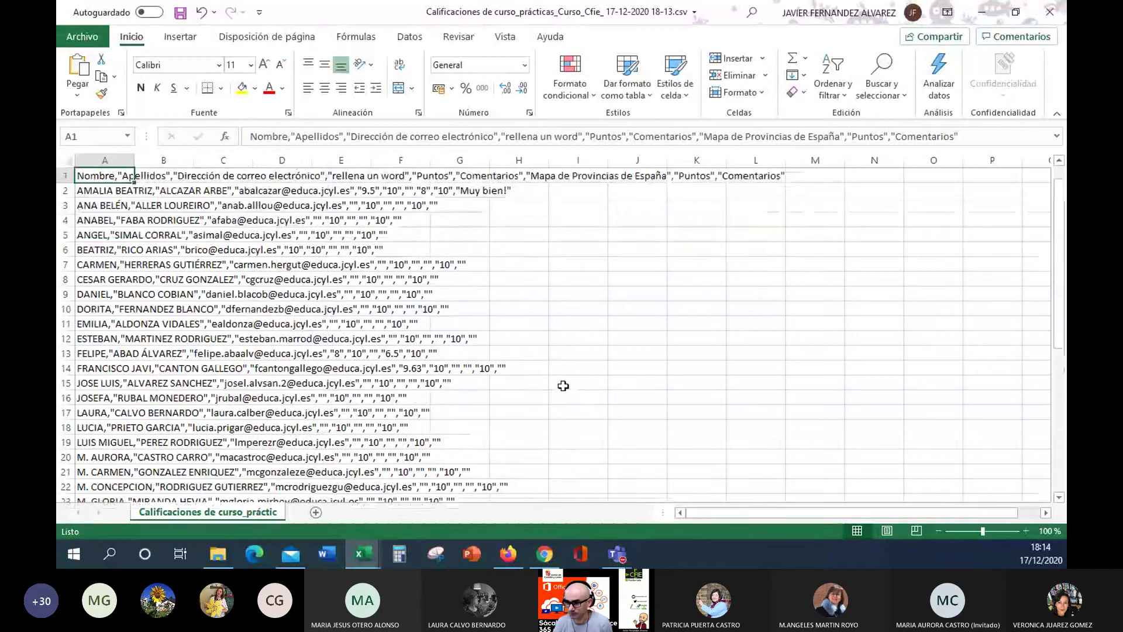
pyautogui.scroll(-6, 563, 386)
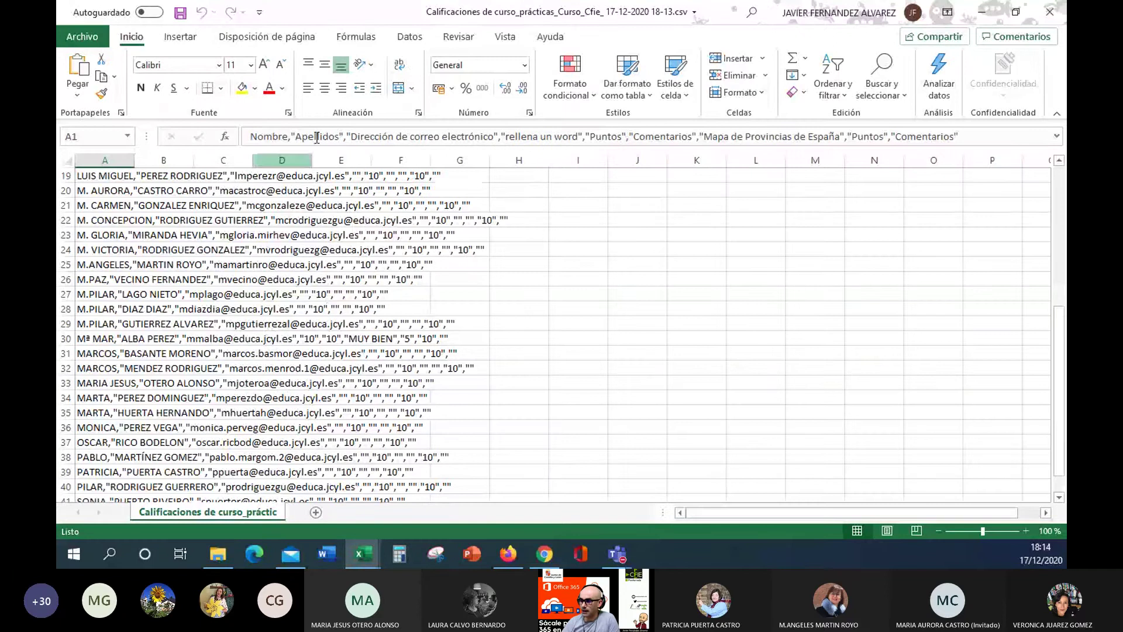
pyautogui.click(410, 37)
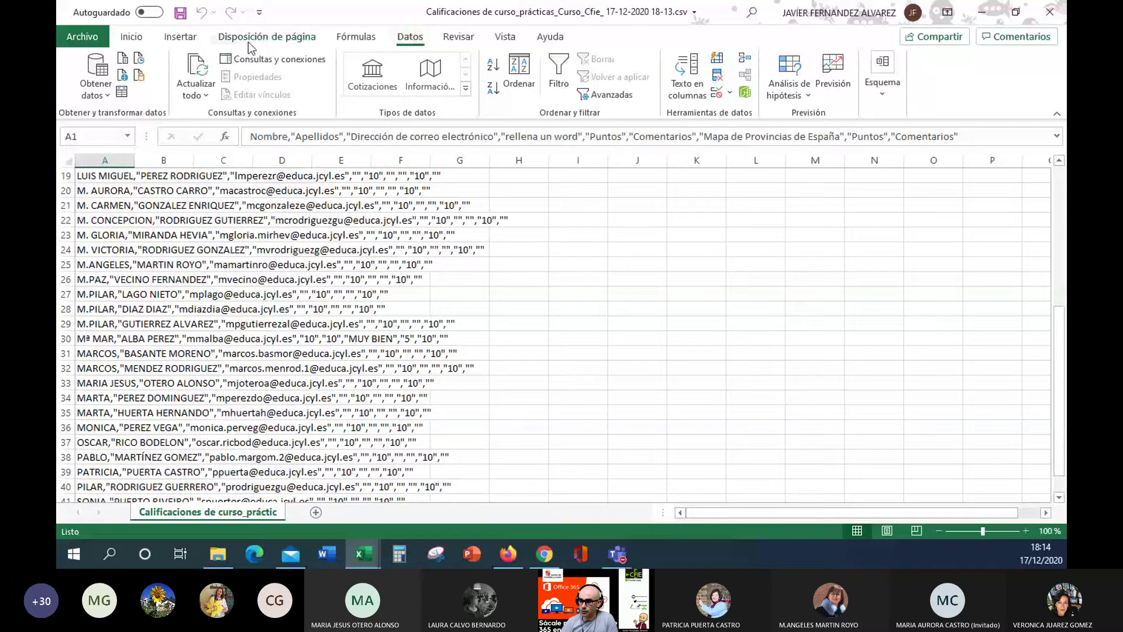
pyautogui.click(103, 91)
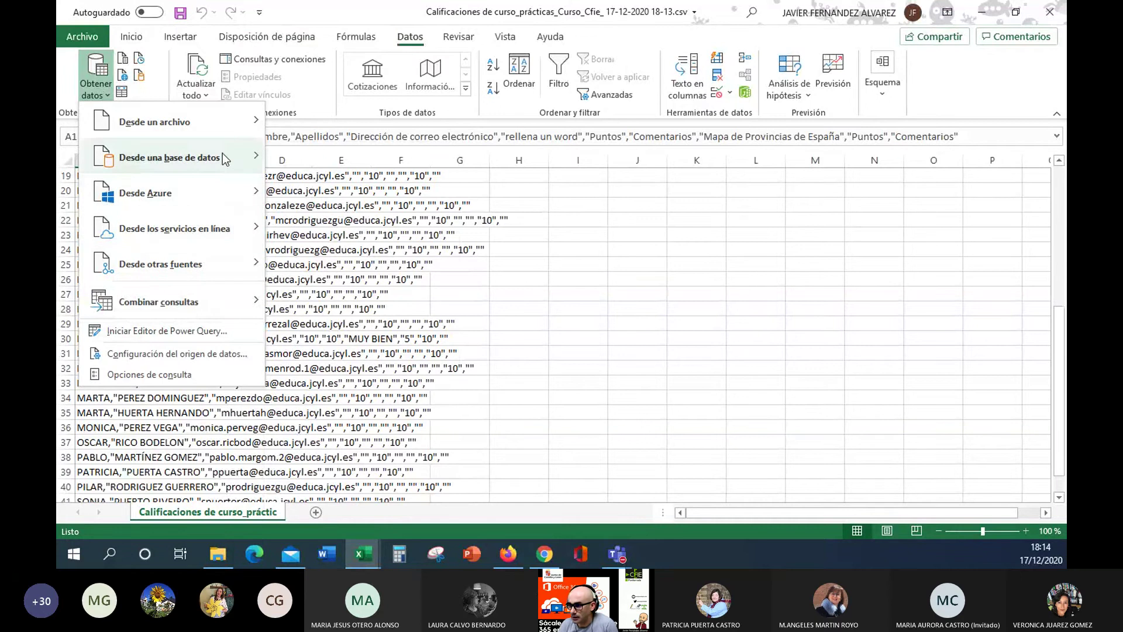
pyautogui.moveTo(224, 117)
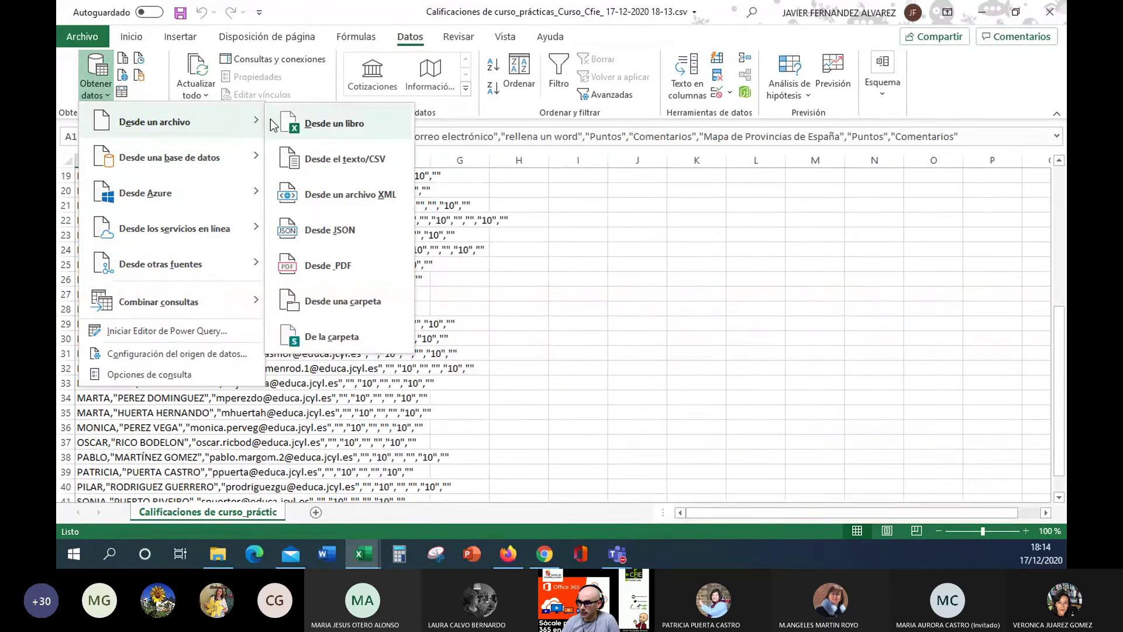
pyautogui.click(349, 164)
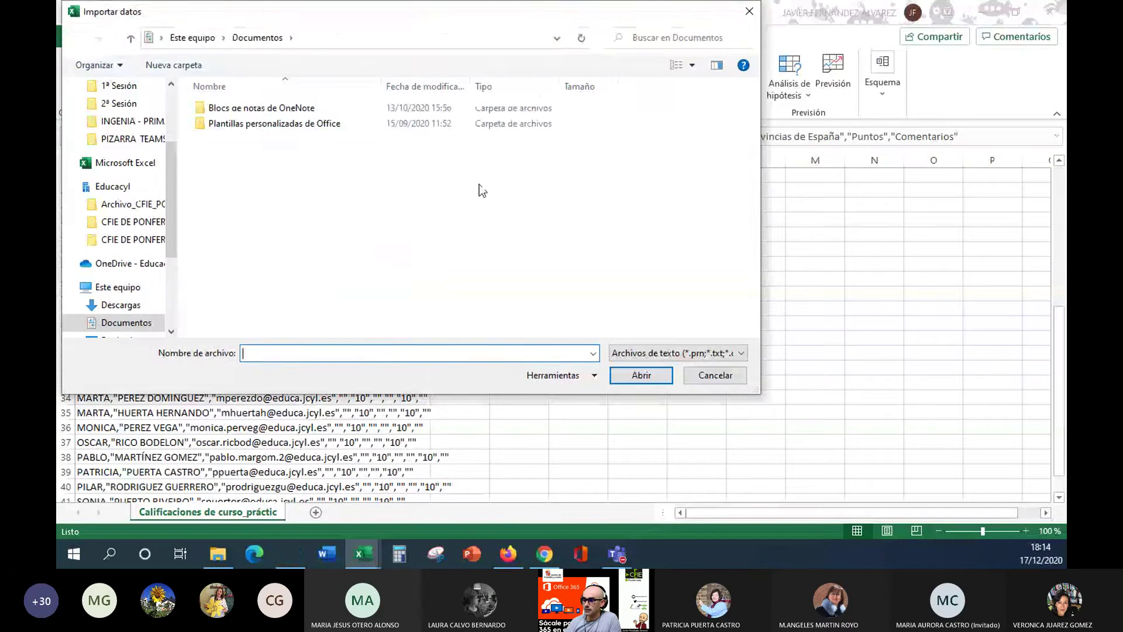
pyautogui.scroll(3, 129, 211)
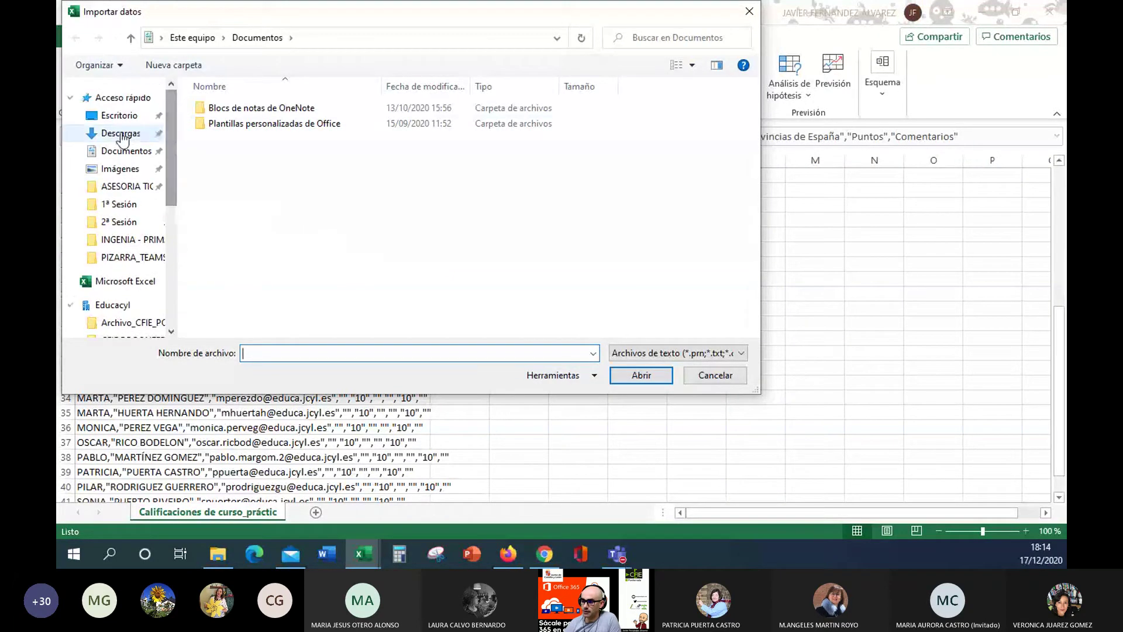
pyautogui.click(121, 134)
pyautogui.click(231, 130)
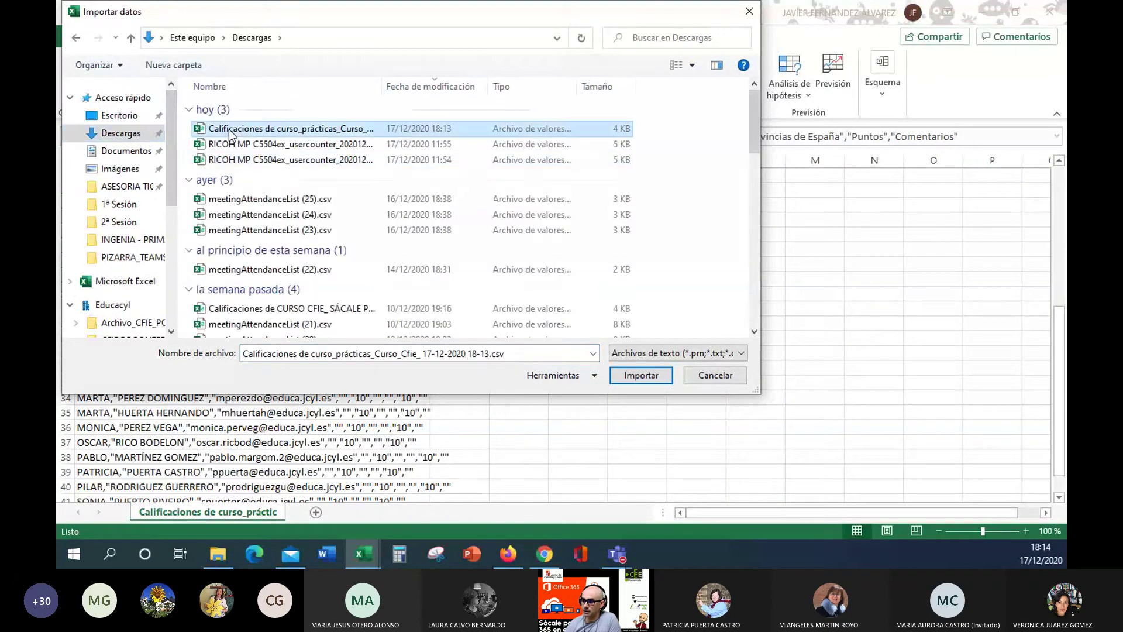
pyautogui.click(664, 379)
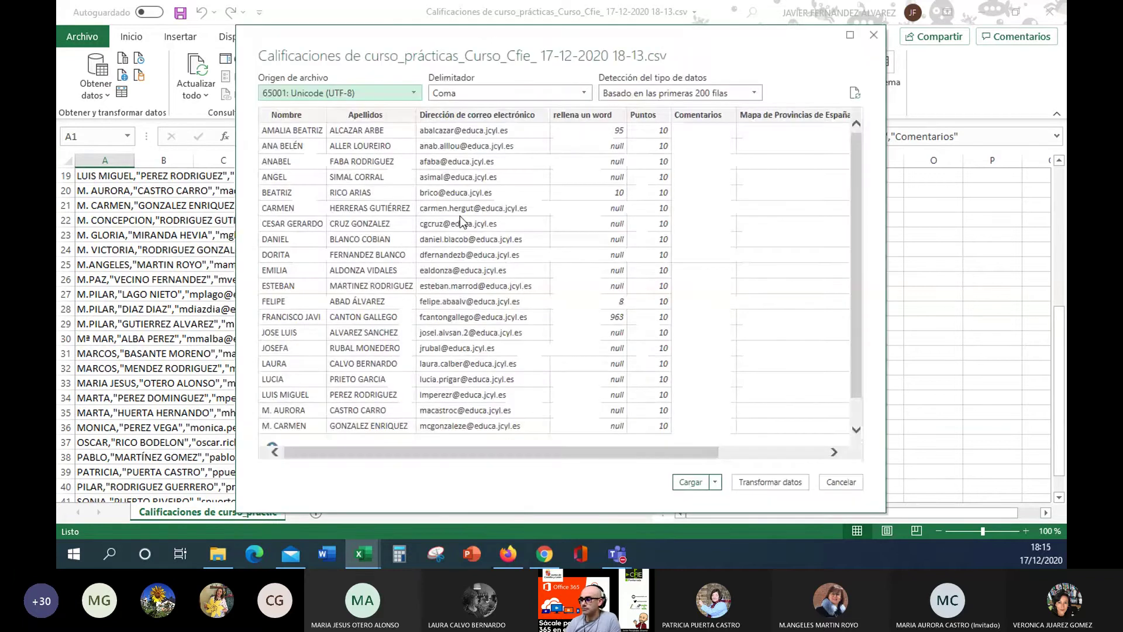
# Step: Load the comma-delimited grades as a table on a new sheet, dismiss the queries pane, and look over all student rows
pyautogui.click(690, 481)
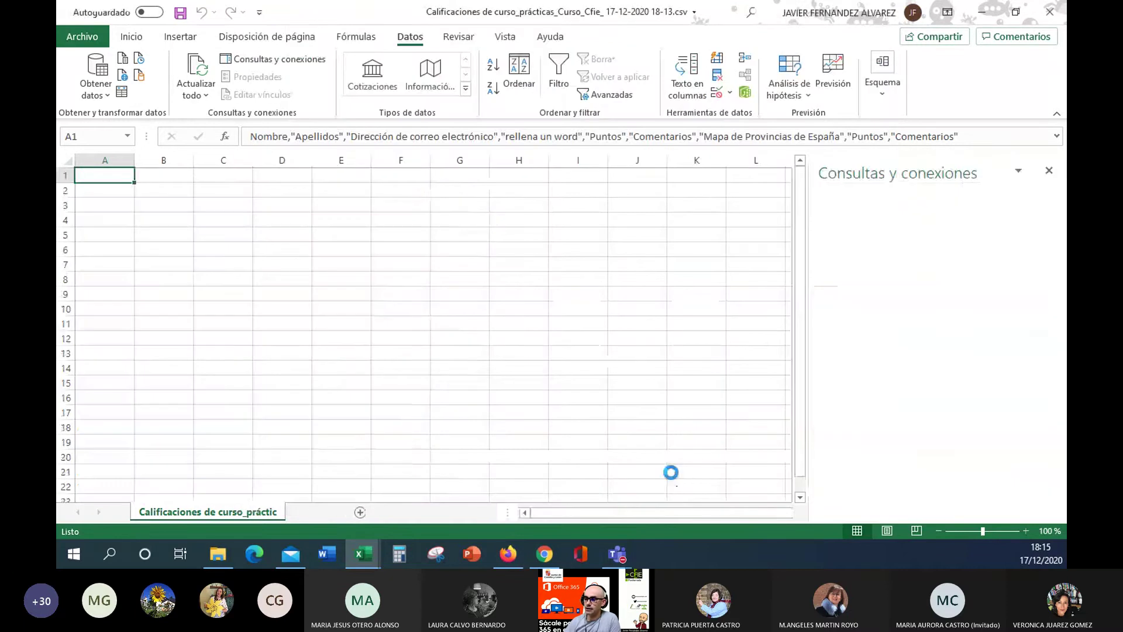
pyautogui.click(1050, 171)
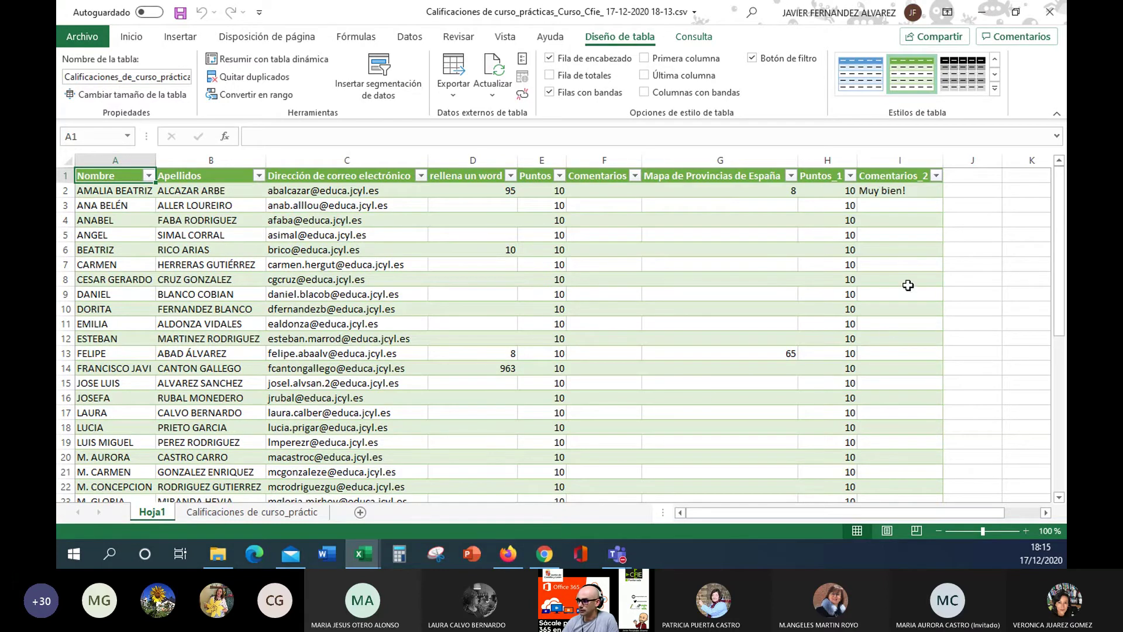
pyautogui.scroll(-9, 728, 381)
pyautogui.scroll(-1, 728, 381)
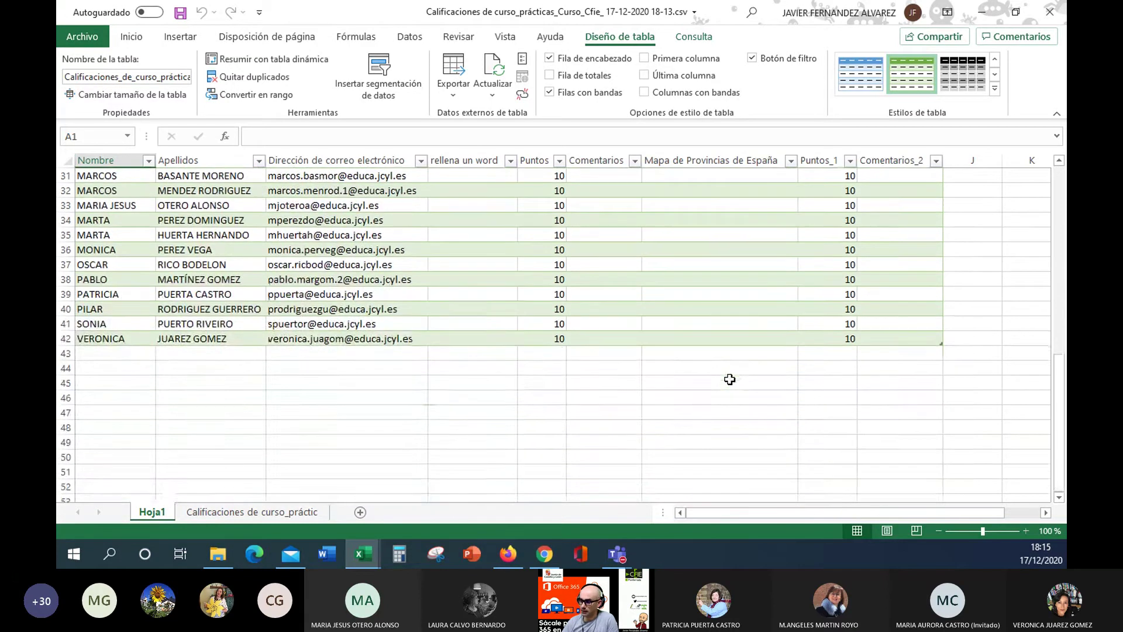
pyautogui.scroll(3, 797, 320)
pyautogui.scroll(8, 800, 321)
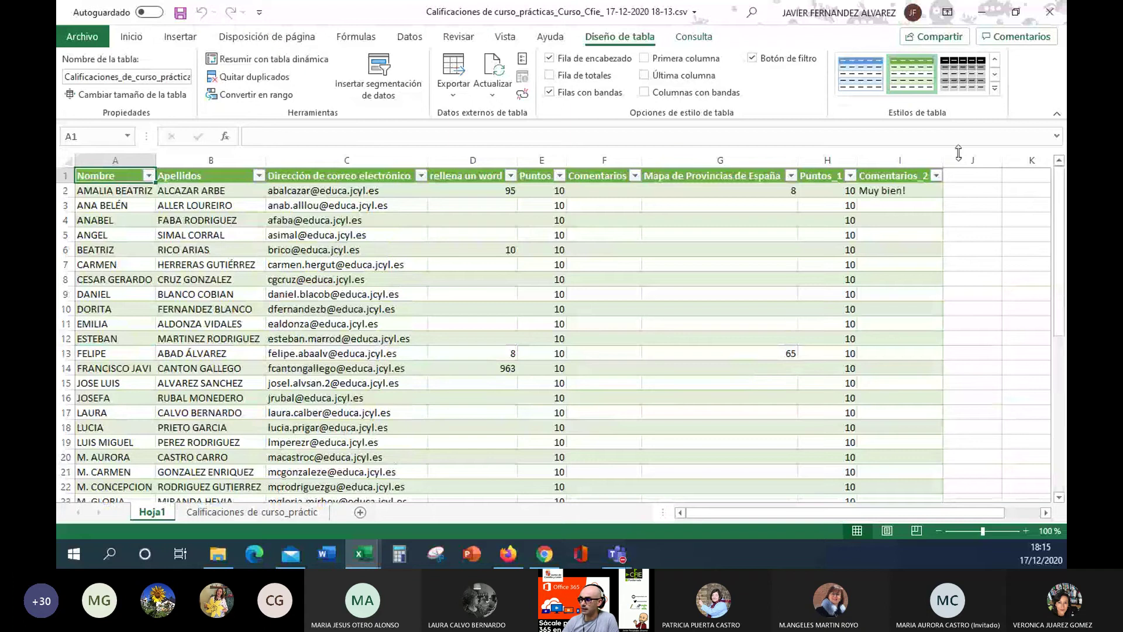
# Step: Insert the PROMEDIO function in cell J2, beside the grades table
pyautogui.click(969, 178)
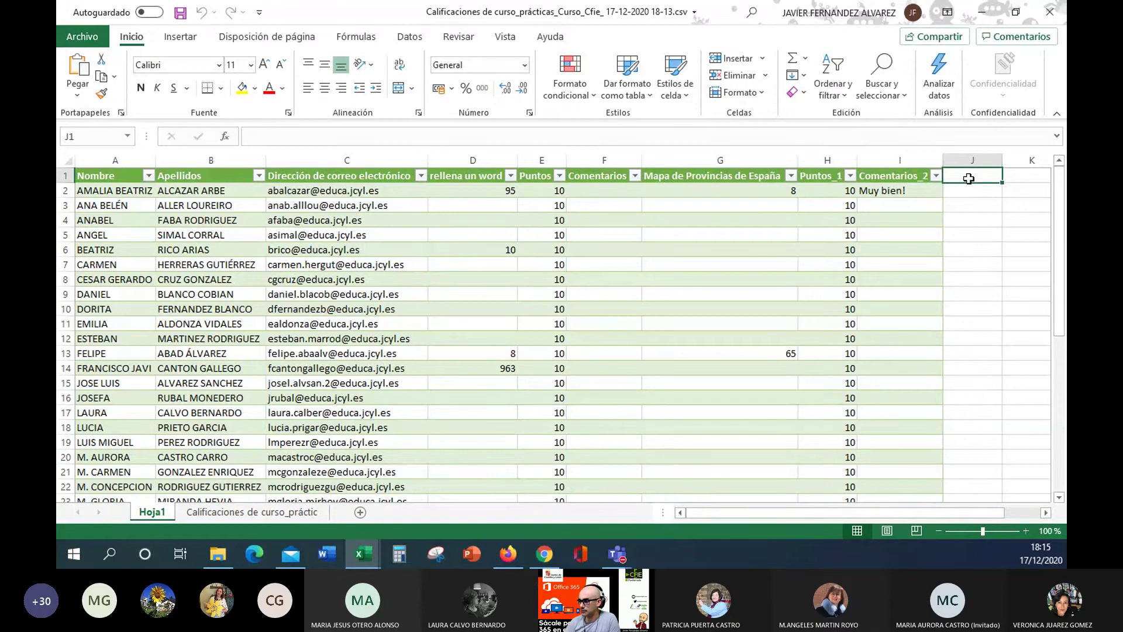
pyautogui.click(969, 191)
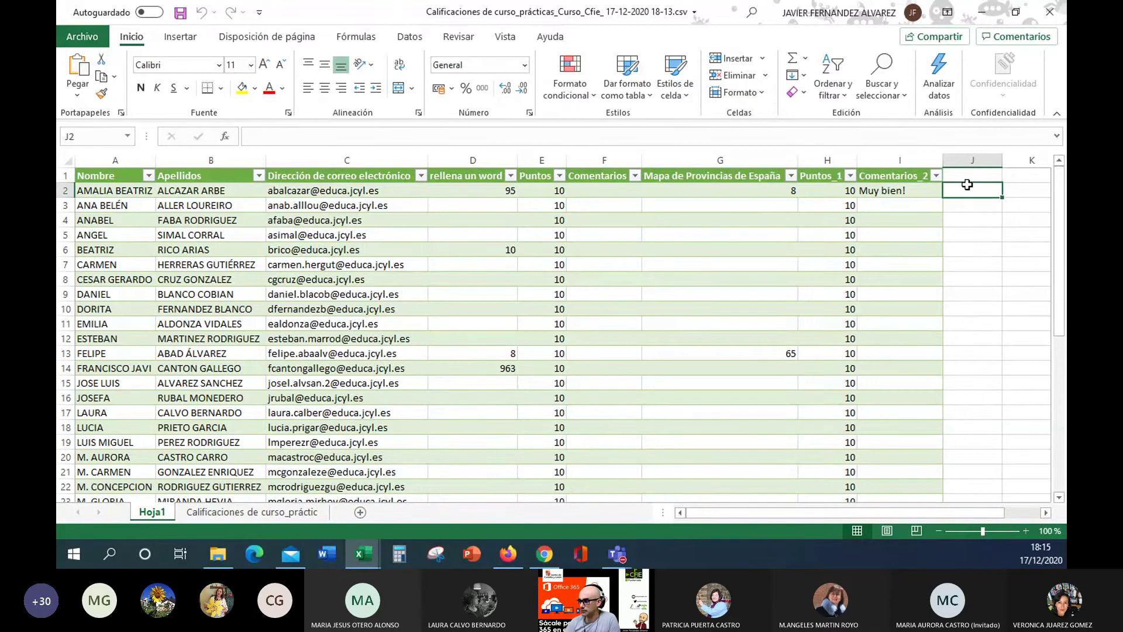
pyautogui.click(226, 138)
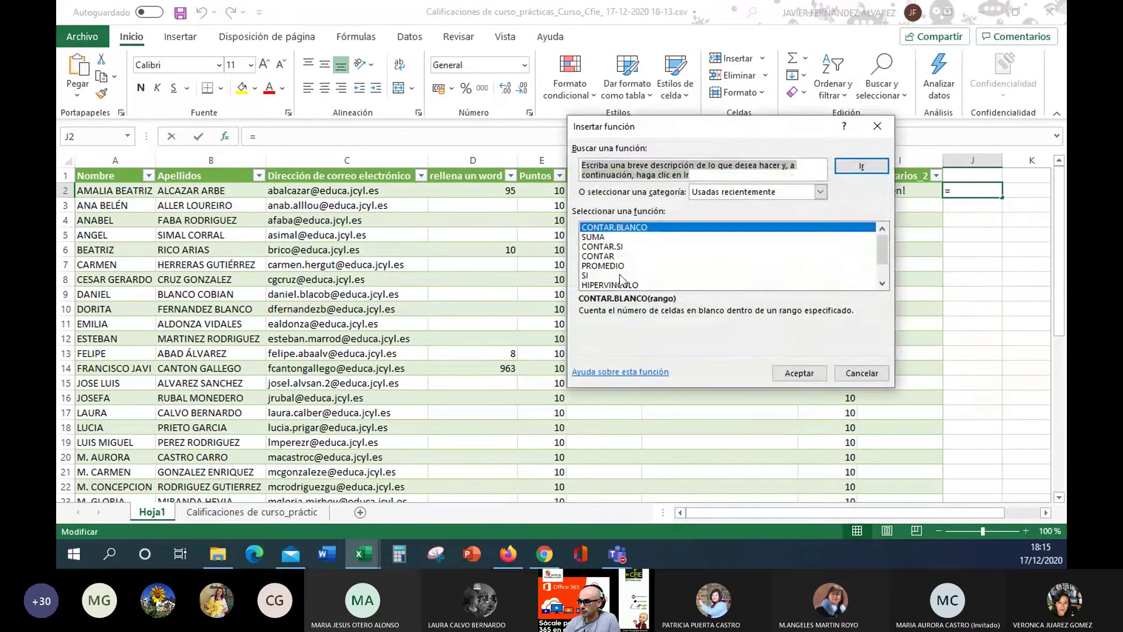
pyautogui.click(613, 267)
pyautogui.click(799, 373)
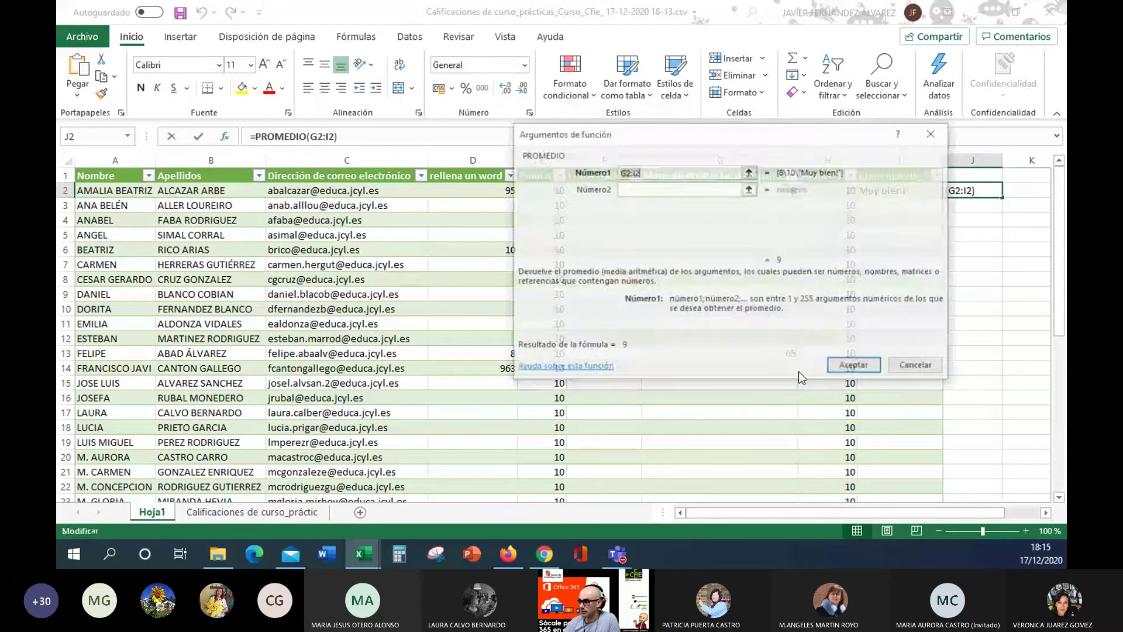
# Step: Set the PROMEDIO arguments to the first student's "rellena un word" and "Mapa de Provincias de España" grades and accept the formula
pyautogui.moveTo(771, 127); pyautogui.dragTo(925, 278)
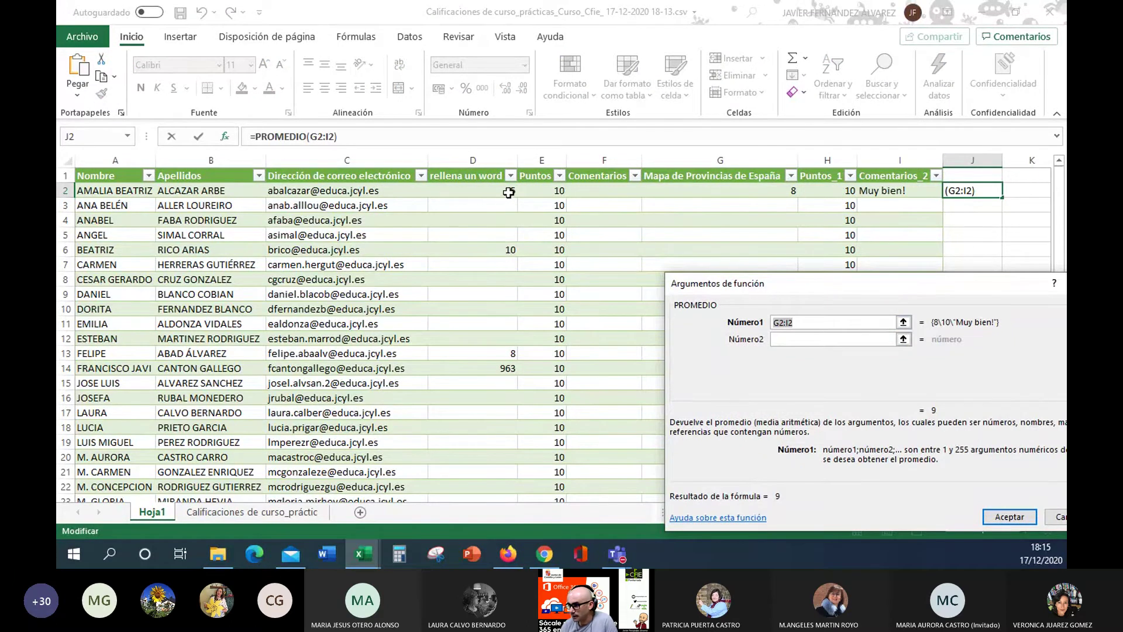
pyautogui.click(508, 250)
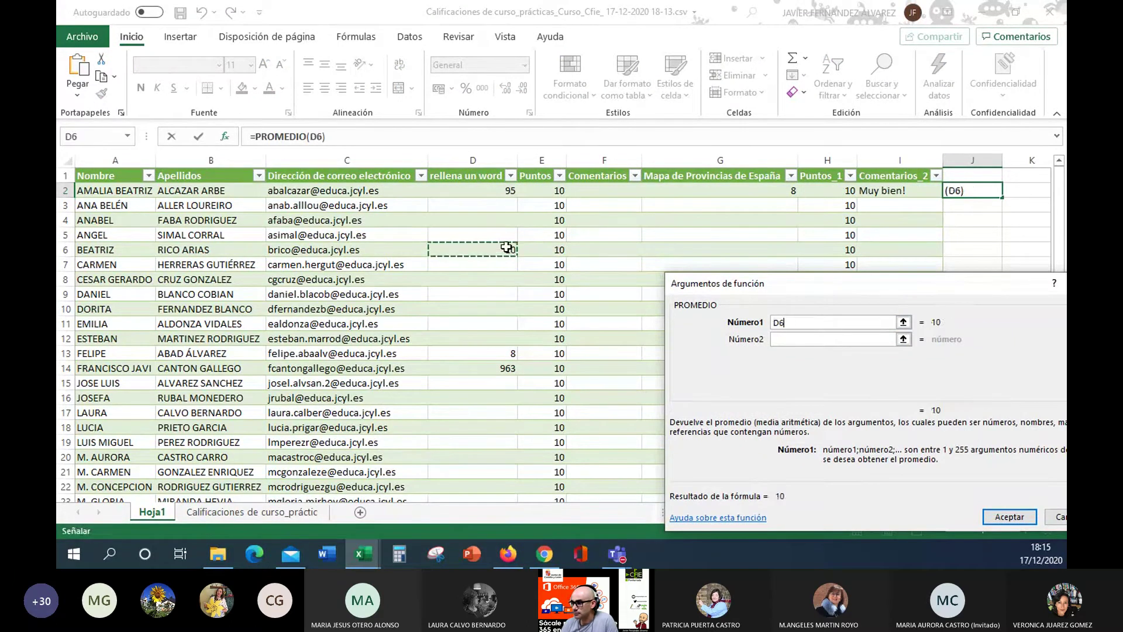
pyautogui.click(509, 188)
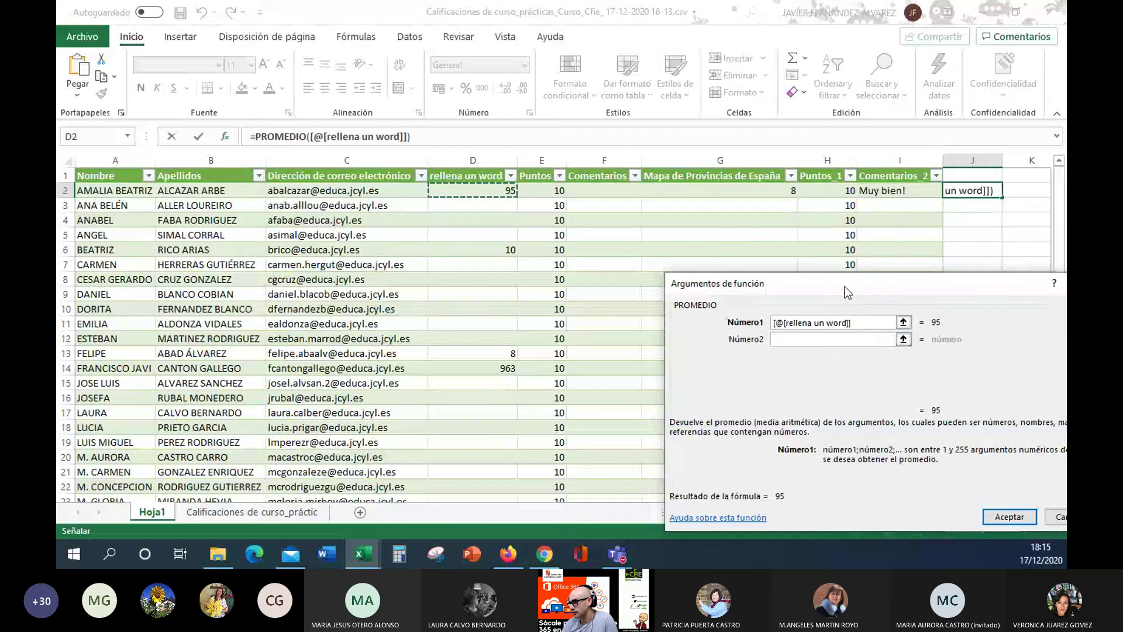
pyautogui.click(903, 339)
pyautogui.click(791, 191)
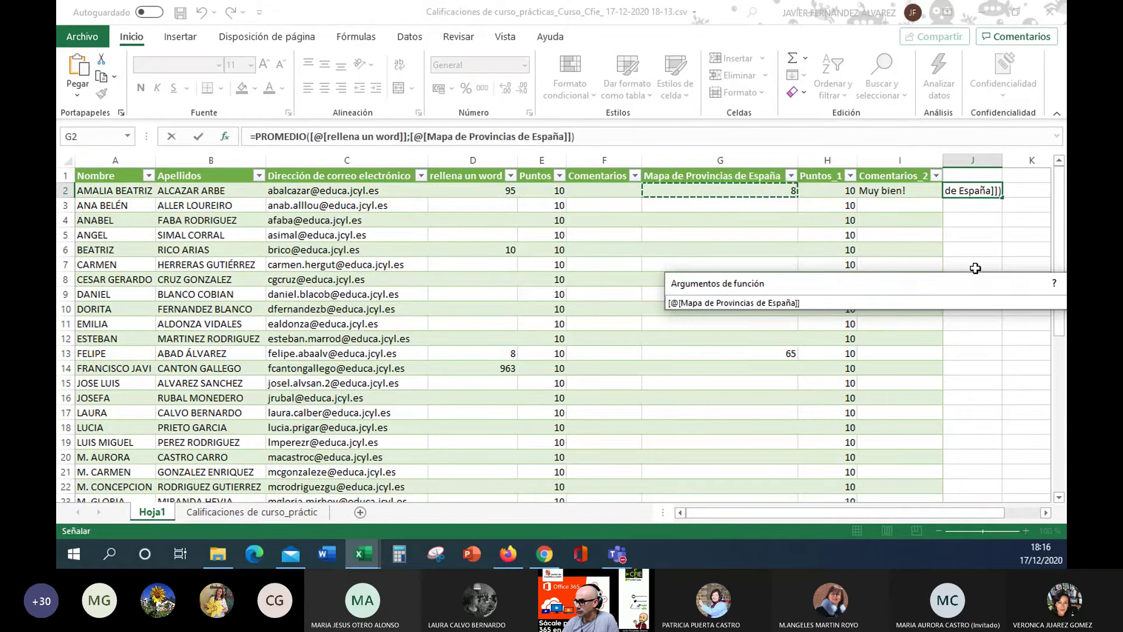
pyautogui.press('Return')
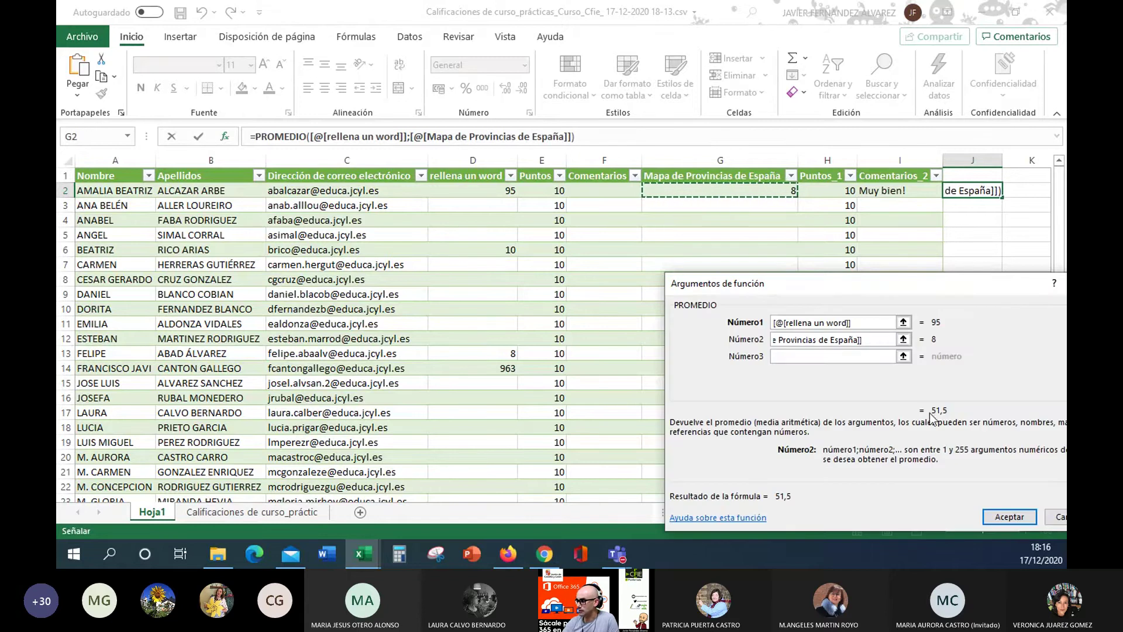
pyautogui.click(1001, 514)
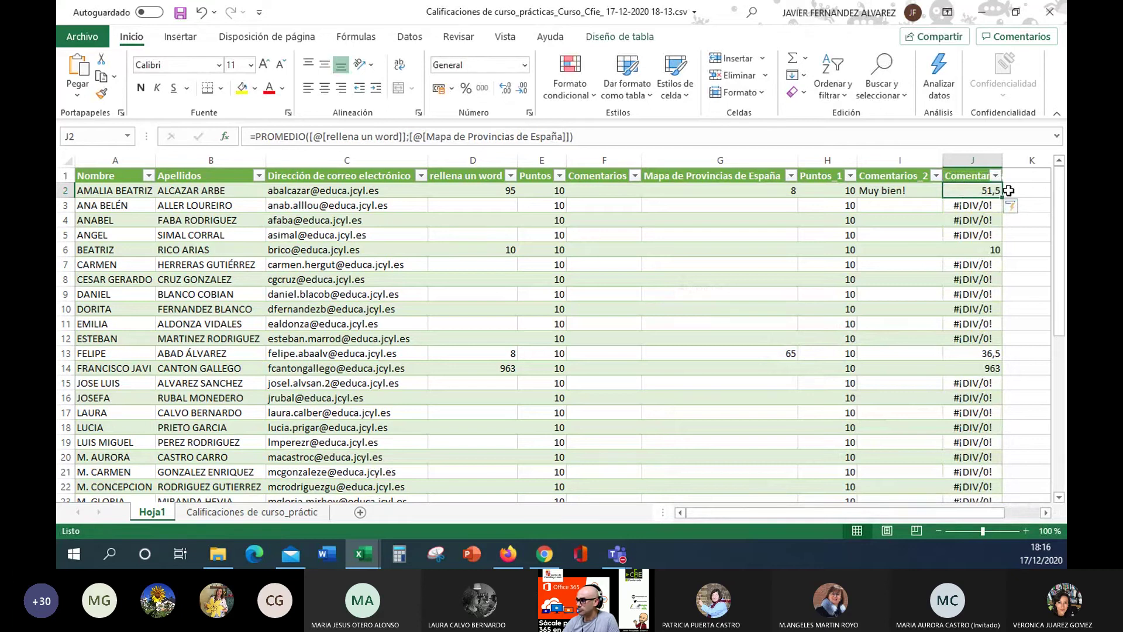
# Step: Fill the average formula from J2 down column J through the student rows
pyautogui.moveTo(1001, 196); pyautogui.dragTo(942, 498)
pyautogui.scroll(8, 1000, 448)
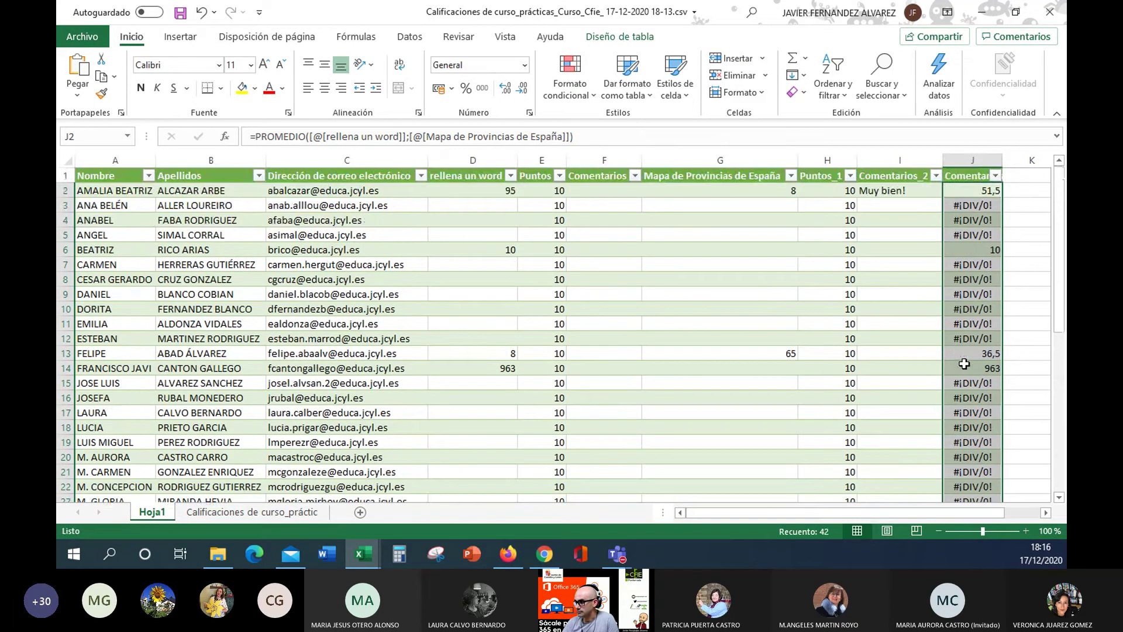
pyautogui.click(1019, 250)
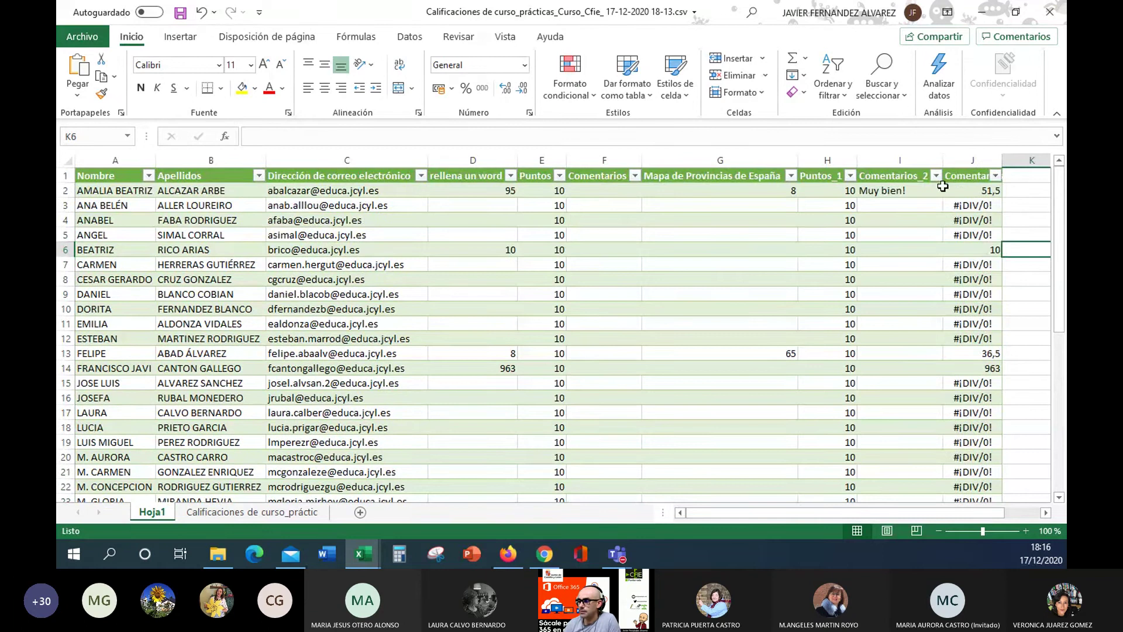
# Step: Close the grades workbook without saving and close the Descargas folder window to return to Teams
pyautogui.click(1049, 13)
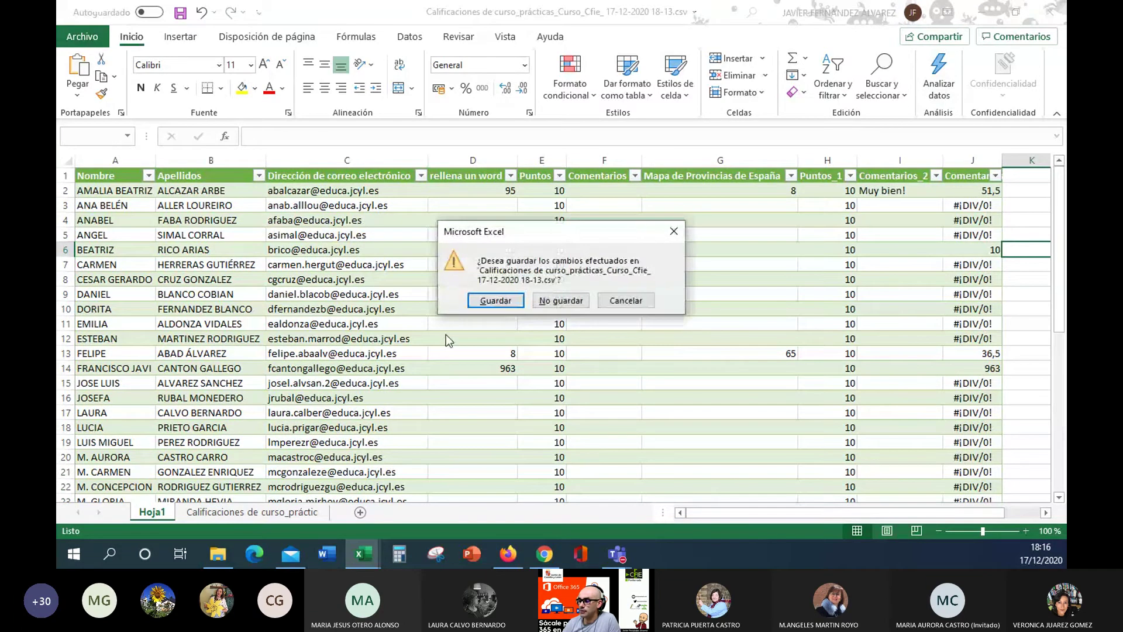
pyautogui.click(572, 304)
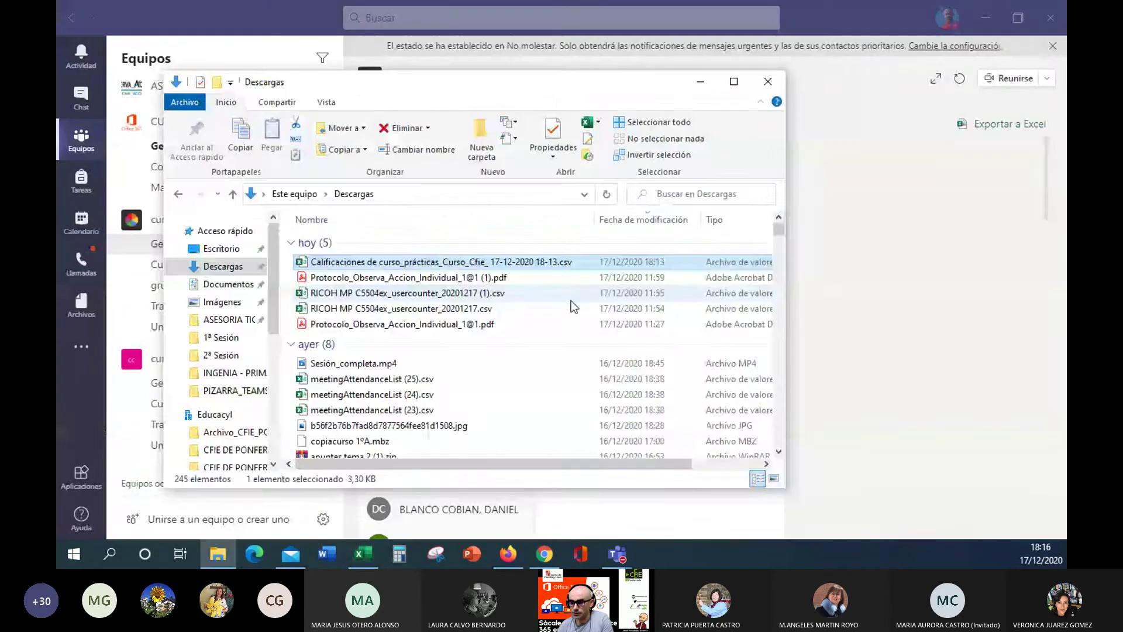
pyautogui.click(768, 81)
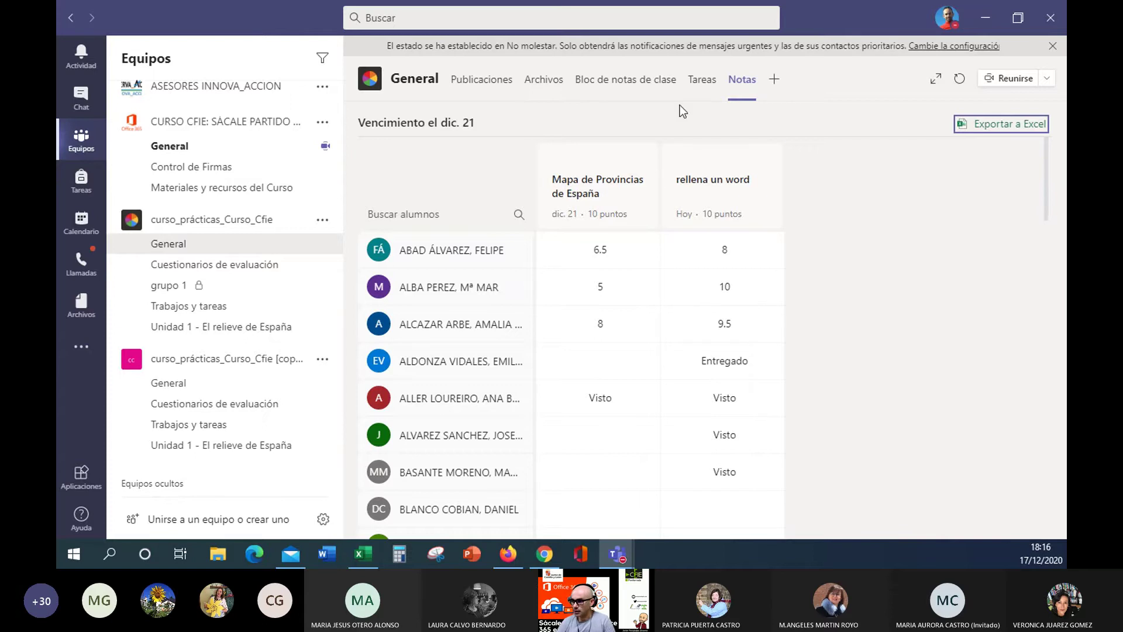
# Step: Create a quiz assignment for the class from the existing form "Unidad 7: LA ENERGÍA Y LOS CAMBIOS EN LA MATERIA"
pyautogui.click(702, 86)
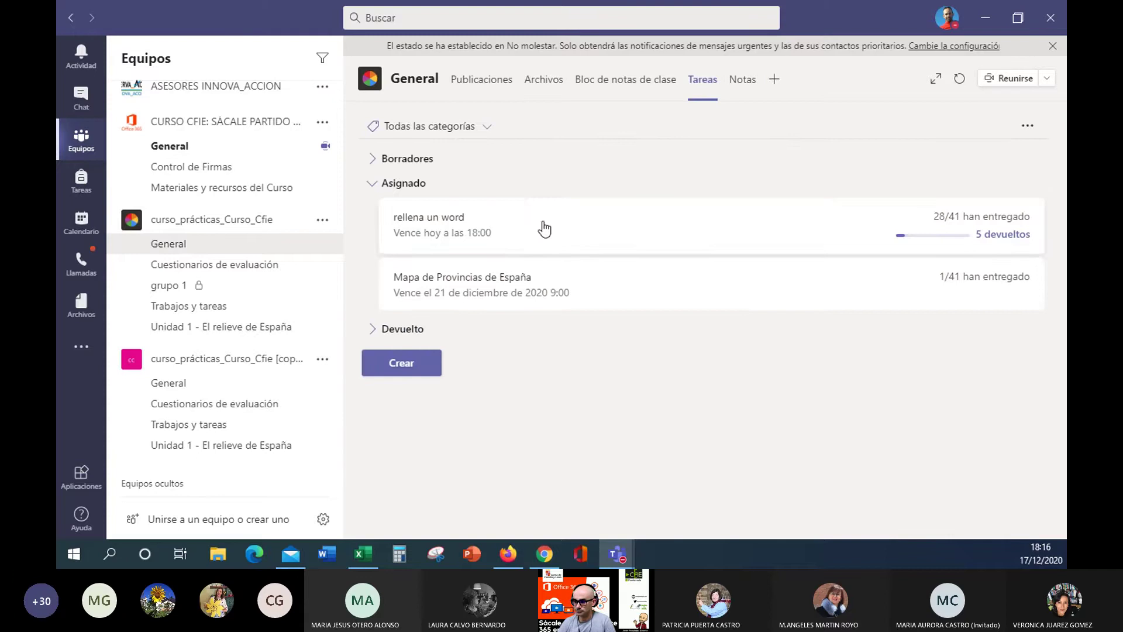
pyautogui.click(413, 371)
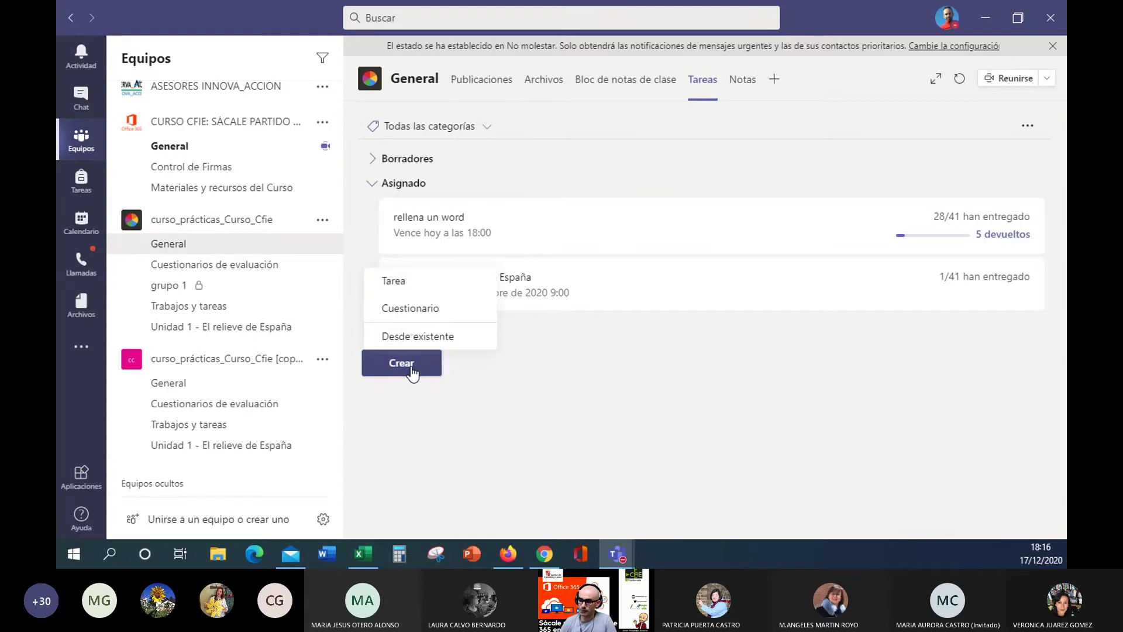
pyautogui.click(409, 312)
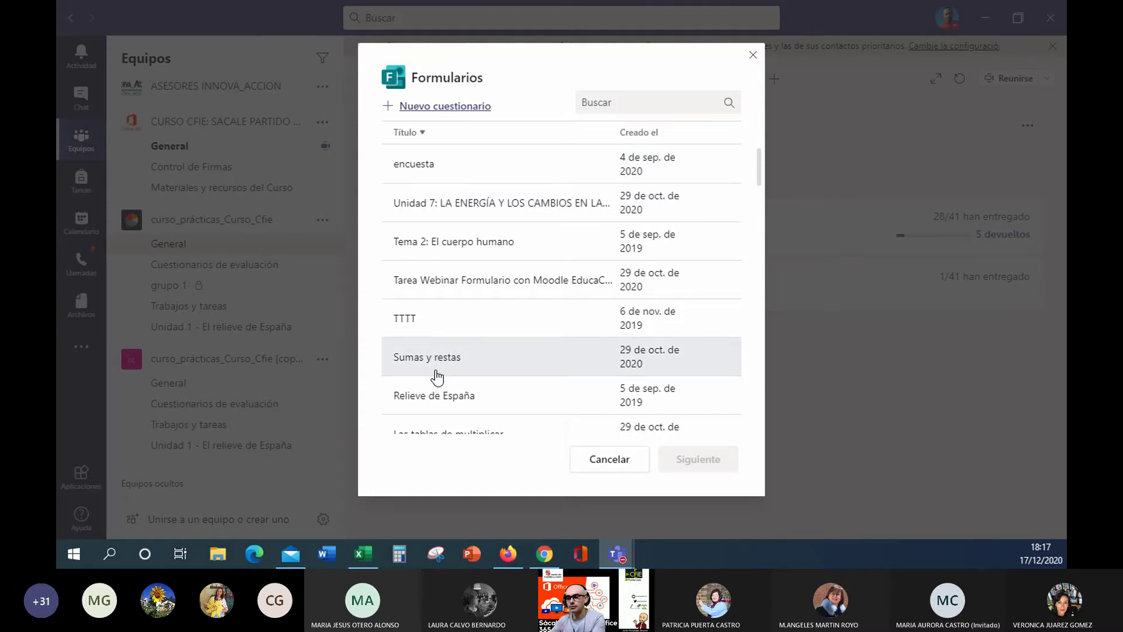
pyautogui.click(502, 211)
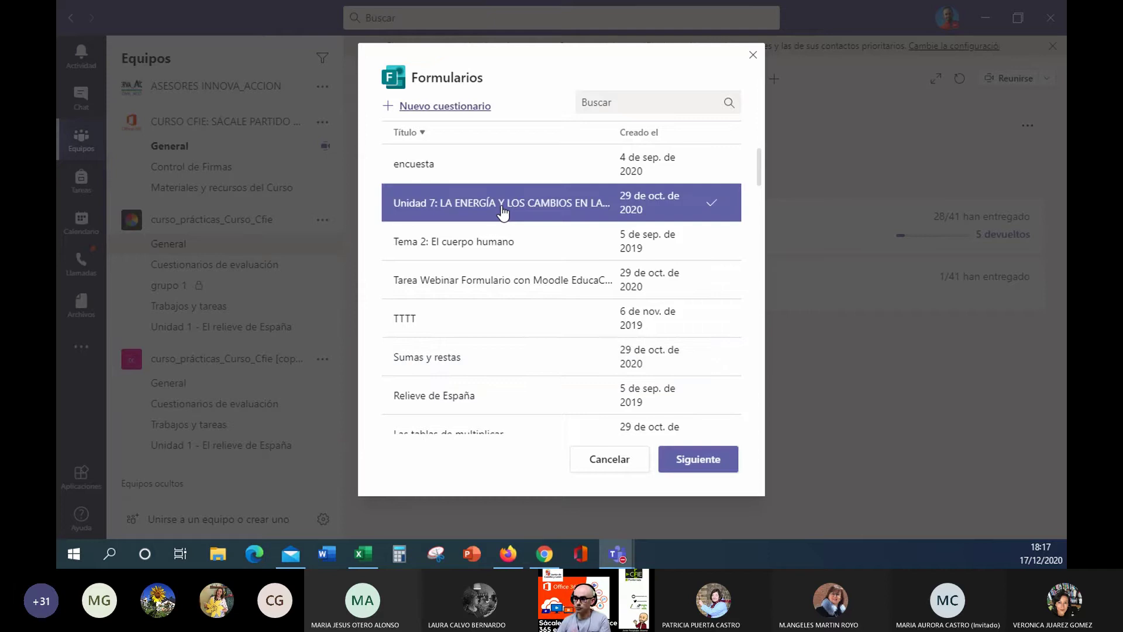
pyautogui.click(705, 468)
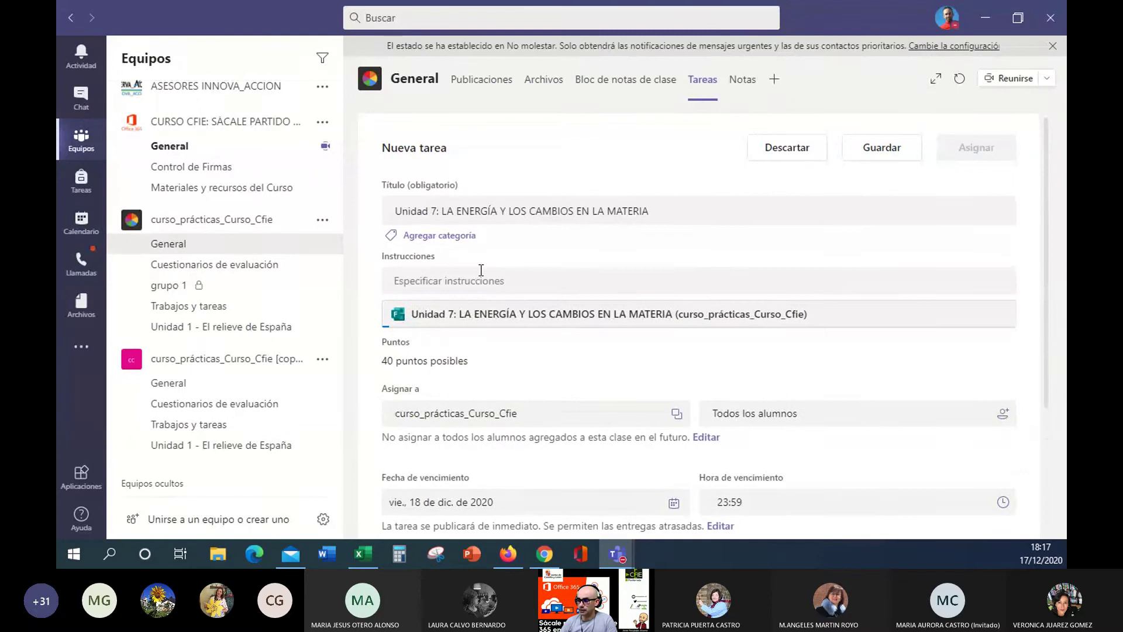
# Step: Set the quiz's notification channel to "Trabajos y tareas" and assign it to all students
pyautogui.scroll(-3, 520, 299)
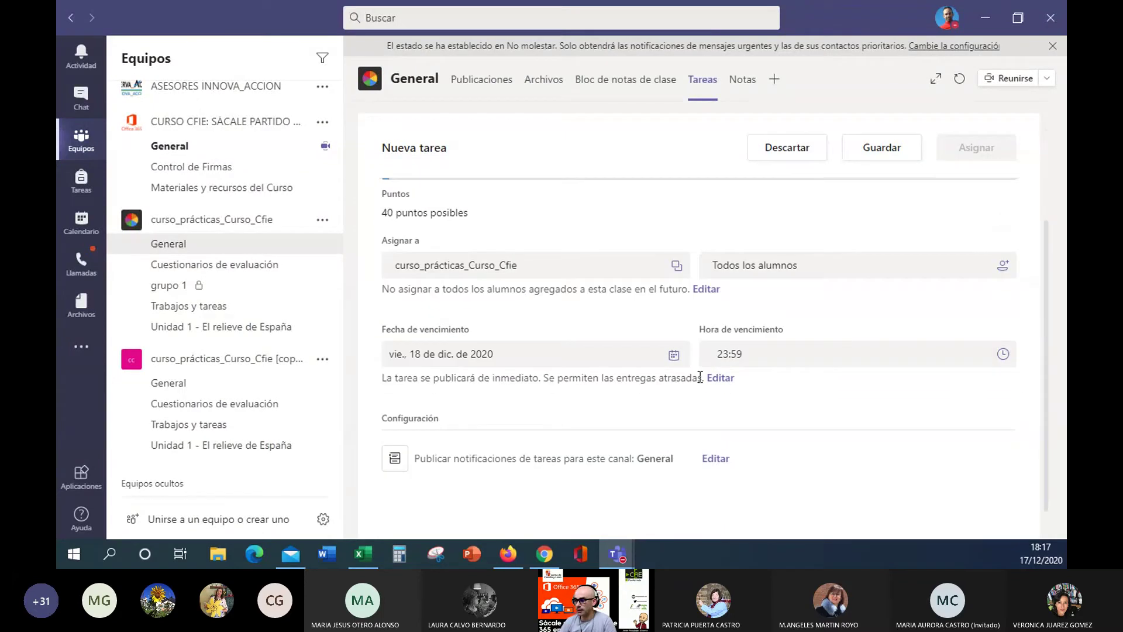
pyautogui.scroll(-1, 516, 333)
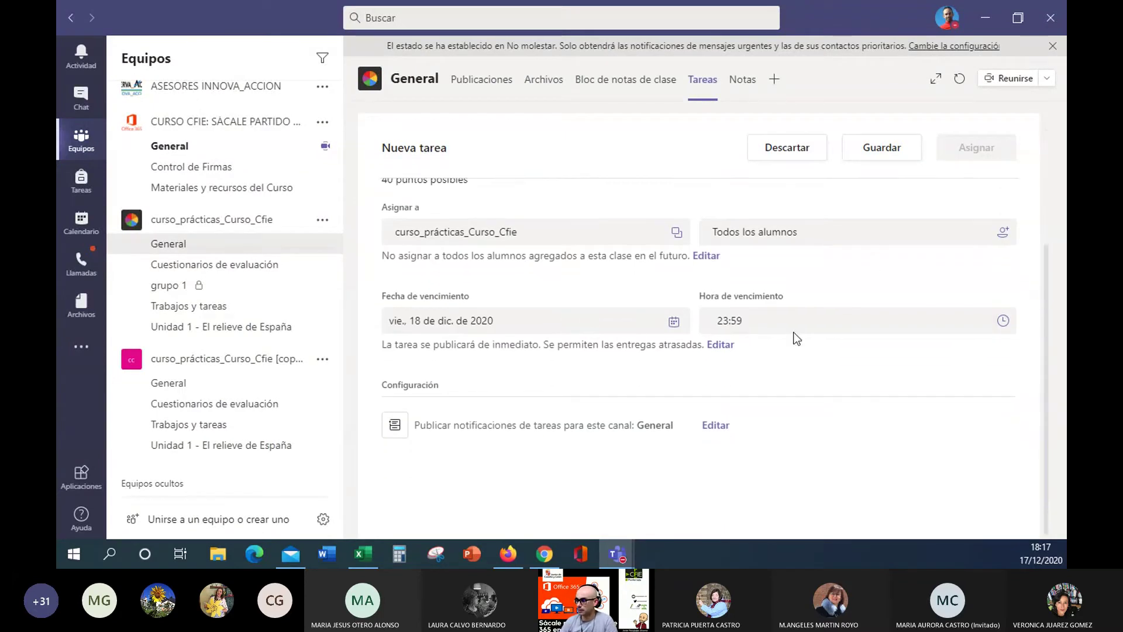
pyautogui.click(717, 426)
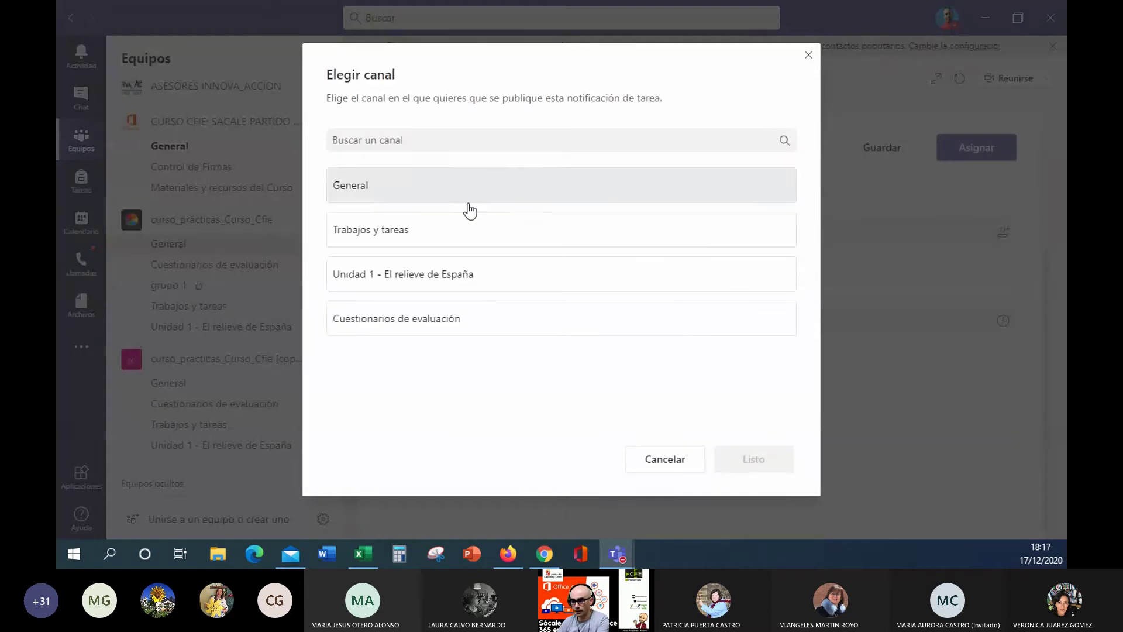
pyautogui.click(433, 241)
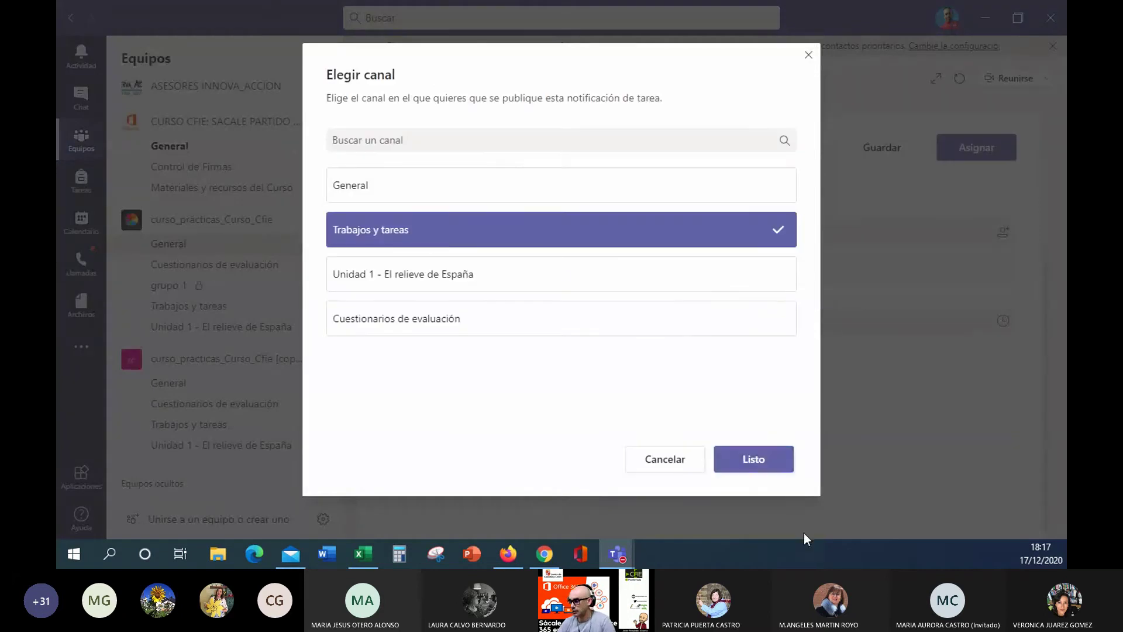
pyautogui.click(754, 459)
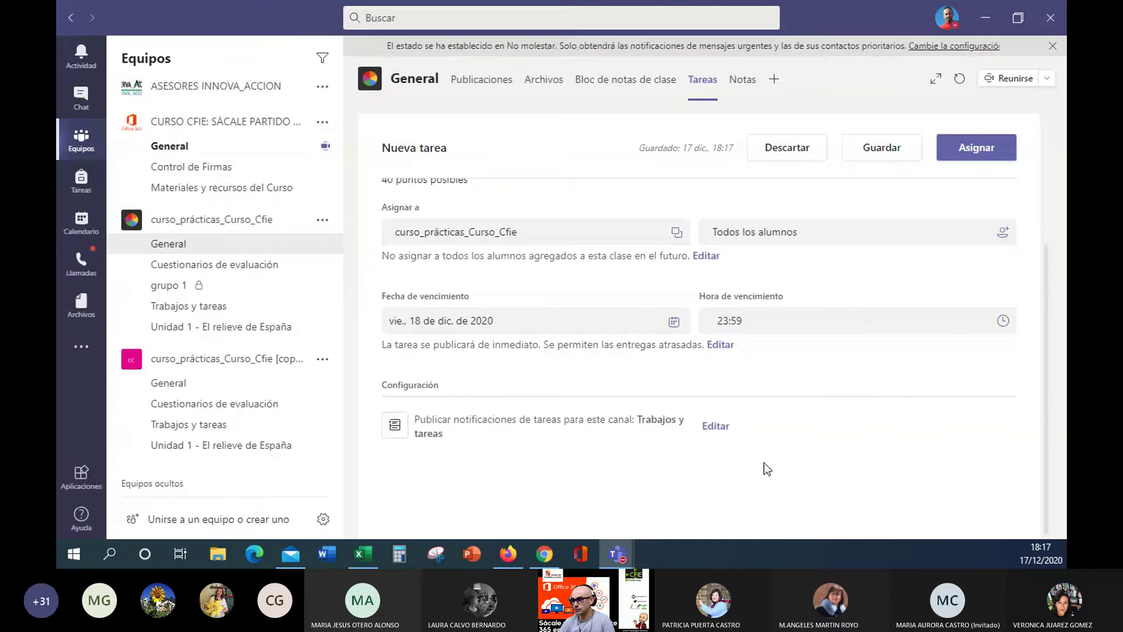
pyautogui.click(993, 150)
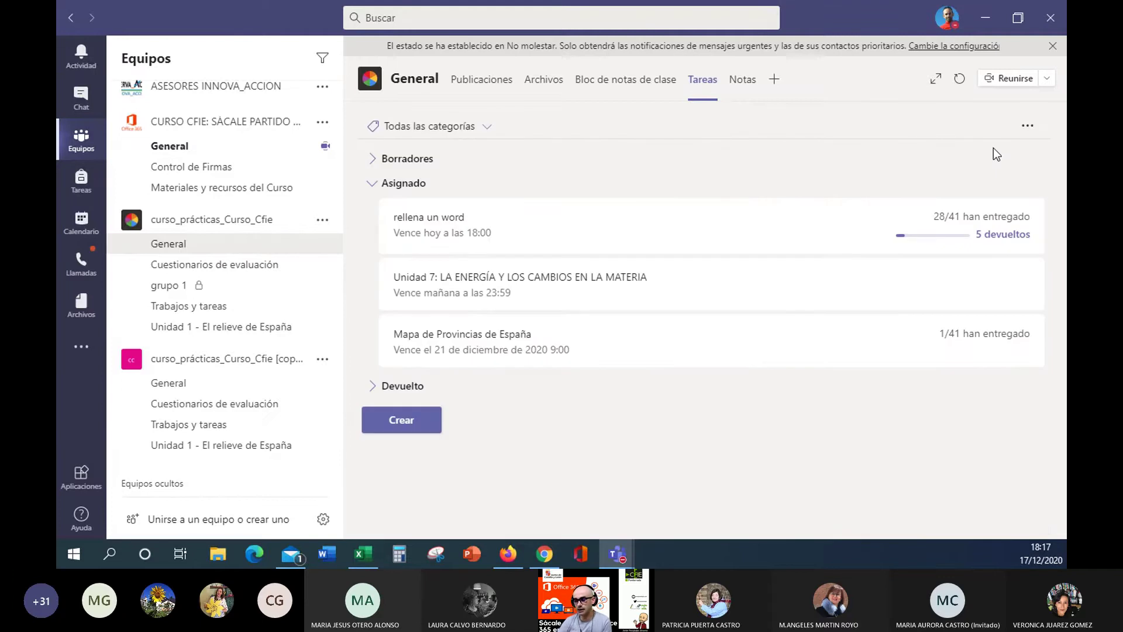